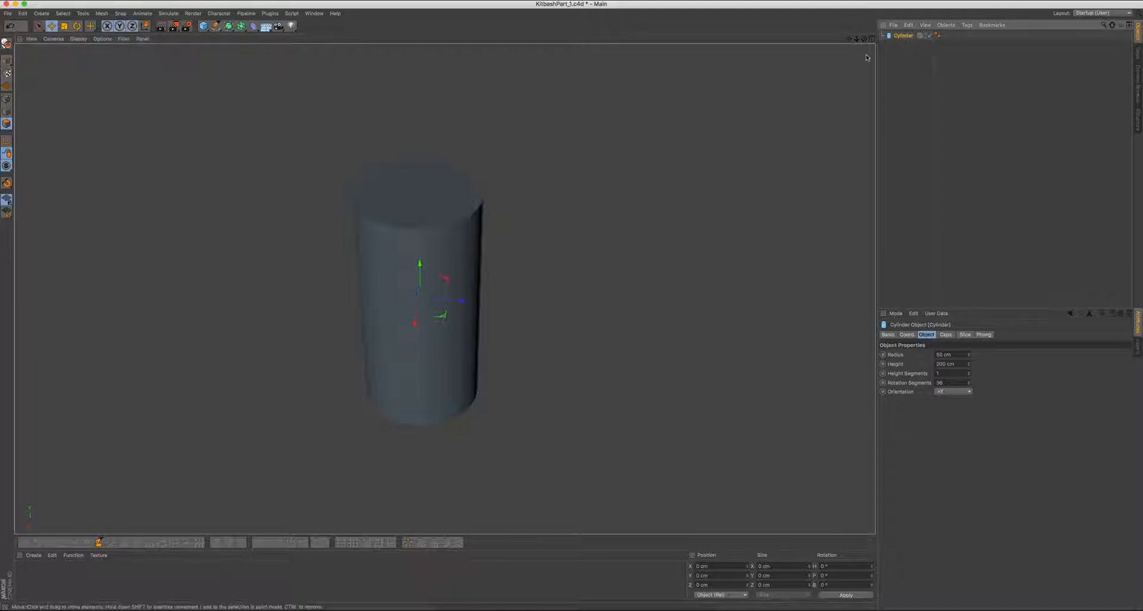
Display the viewport in Gouraud Shading (Lines) so the cylinder's segment lines are drawn
alt+drag(492, 217, 470, 265)
click(951, 382)
double_click(954, 381)
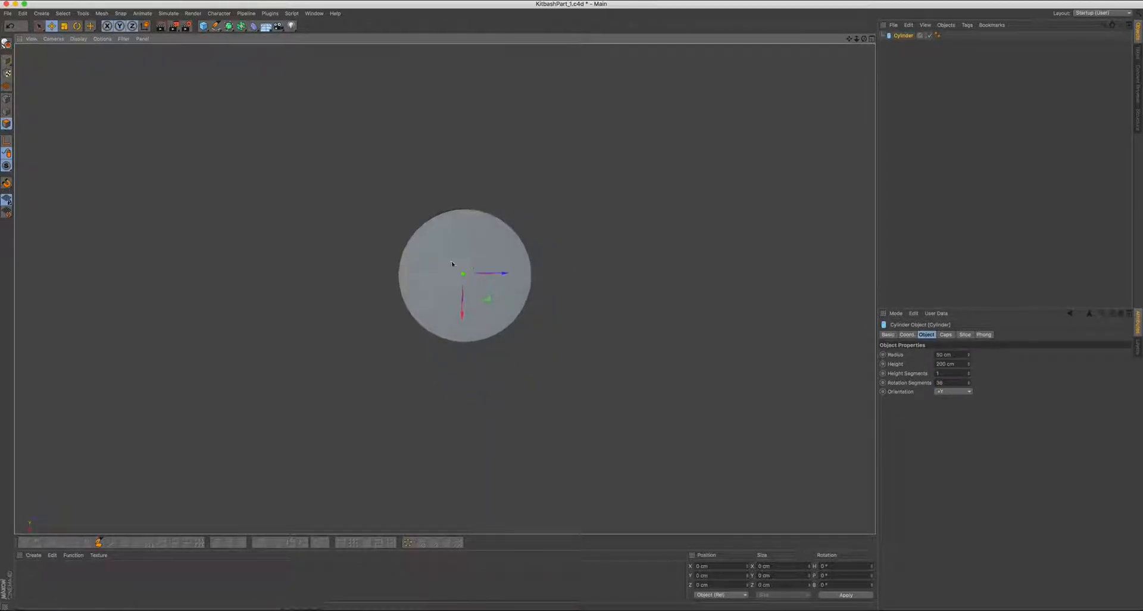
click(78, 38)
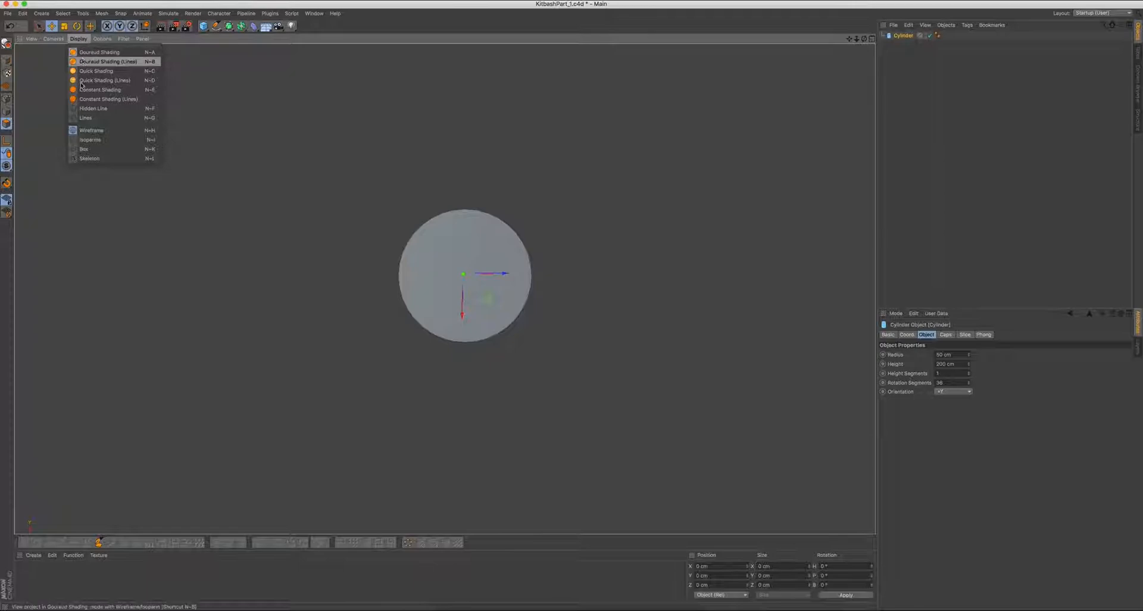
click(102, 62)
mouse_move(400, 234)
alt+mouse_down()
mouse_move(409, 184)
mouse_move(395, 159)
mouse_move(412, 218)
mouse_move(458, 249)
alt+mouse_up()
Switch to the Top camera and frame the cylinder's cap large in the viewport
click(53, 39)
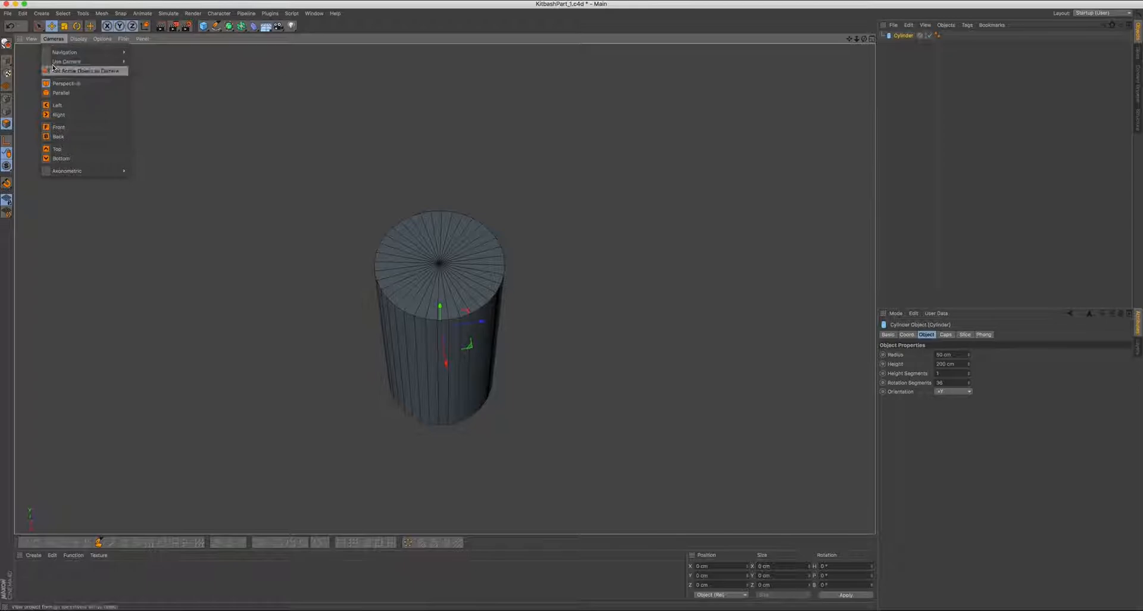
click(58, 149)
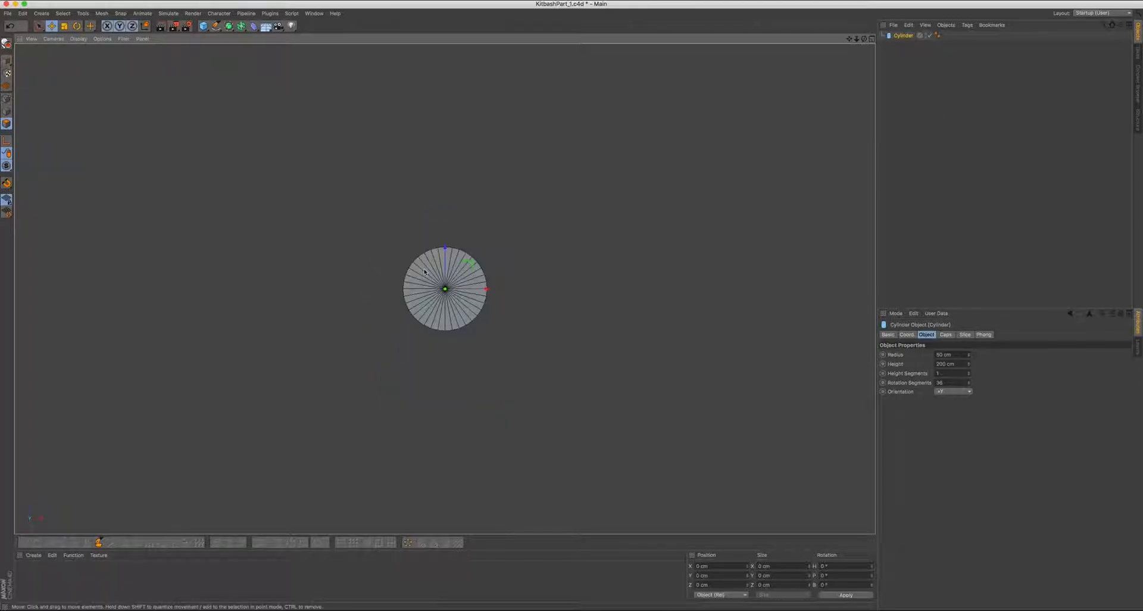
alt+right_drag(454, 284, 511, 273)
alt+middle_drag(431, 265, 477, 238)
alt+right_drag(485, 230, 494, 229)
alt+middle_drag(472, 218, 487, 206)
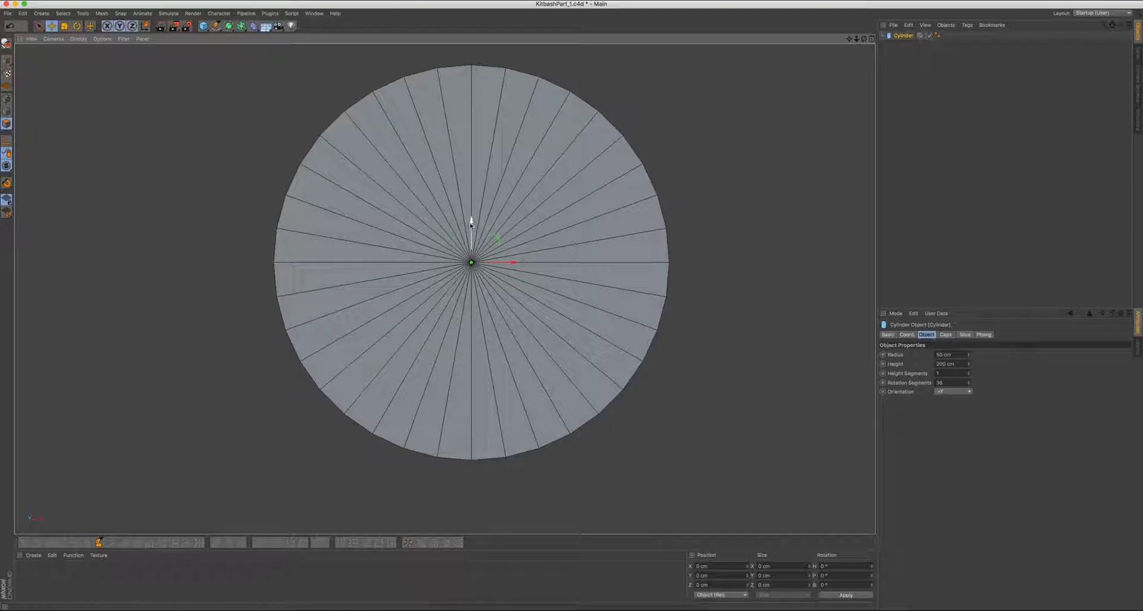
alt+middle_drag(470, 215, 472, 254)
alt+right_drag(472, 252, 454, 253)
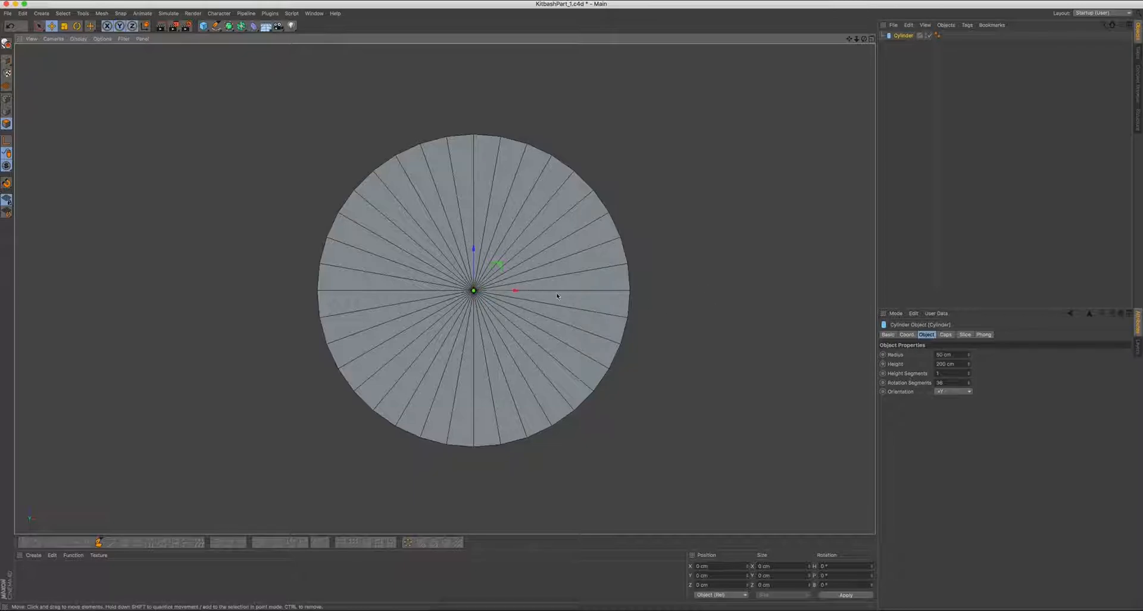
scroll(506, 291, up, 2)
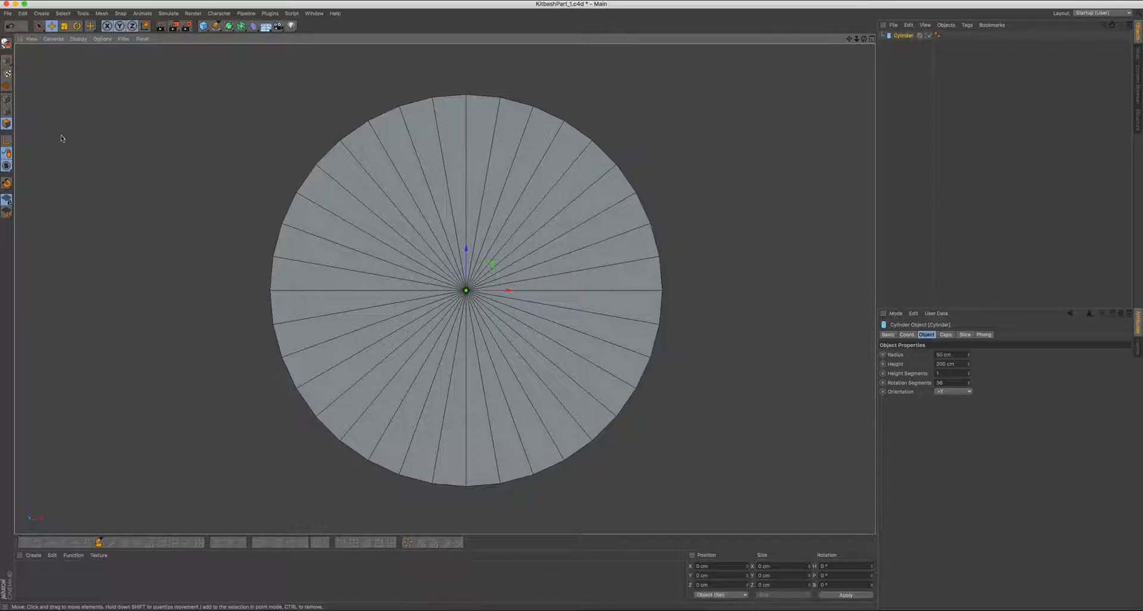
Try selecting one quarter of the cap's polygons on an editable version of the cylinder, and undo back to the parametric object
click(40, 27)
key(c)
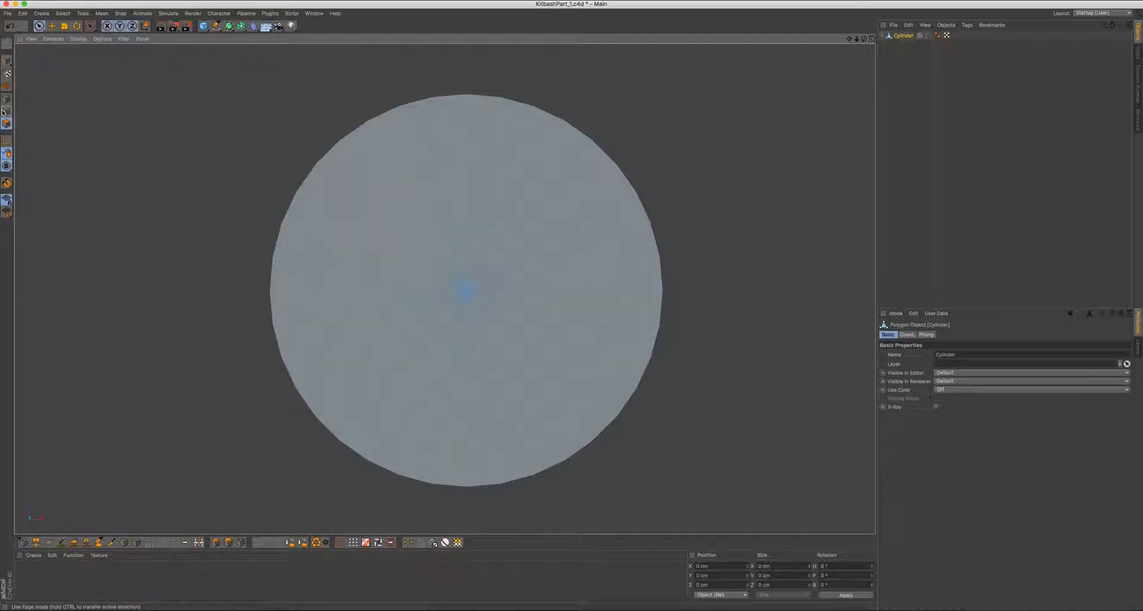
drag(473, 184, 550, 224)
drag(577, 267, 577, 273)
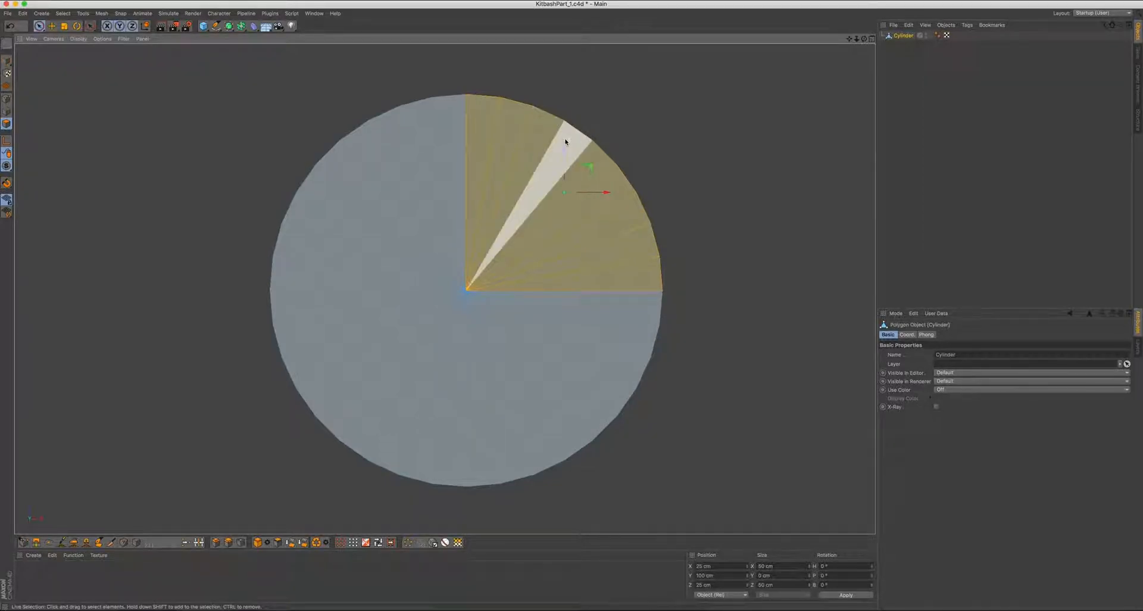
click(699, 249)
key(ctrl+z)
key(ctrl+z)
key(ctrl+z)
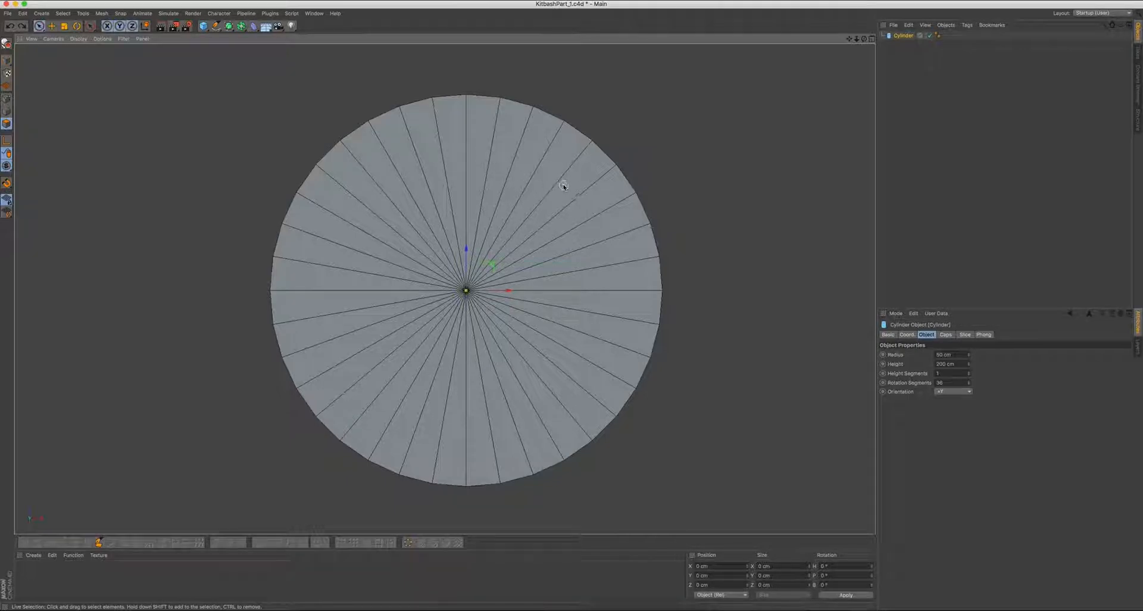
click(950, 383)
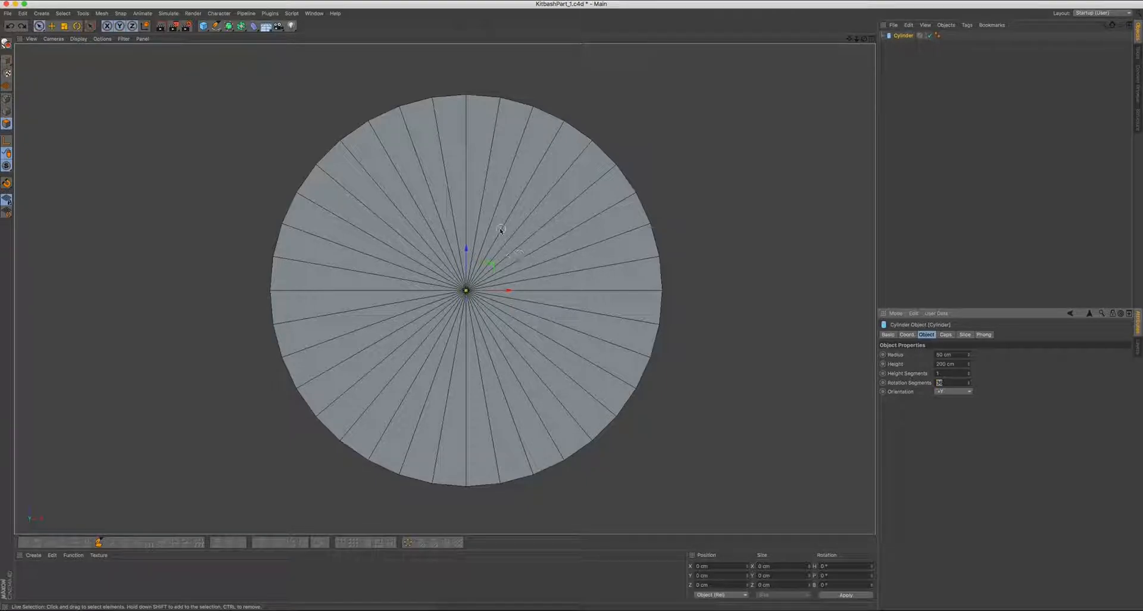
text(3)
scroll(491, 235, down, 2)
scroll(491, 235, up, 1)
key(super+z)
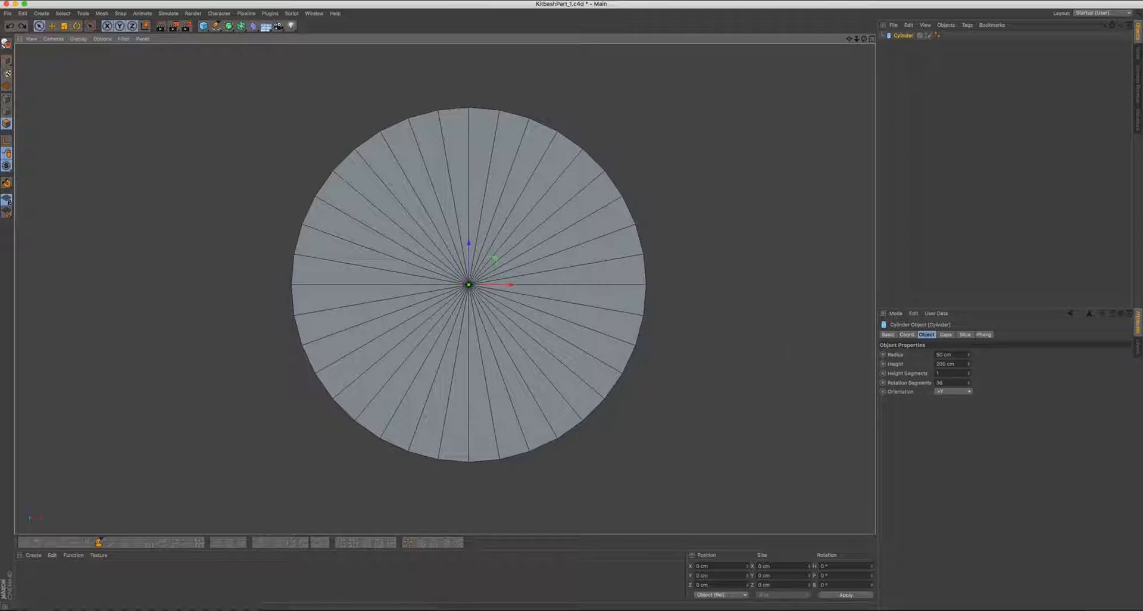
Try the cylinder with 20 and 3 rotation segments
double_click(940, 382)
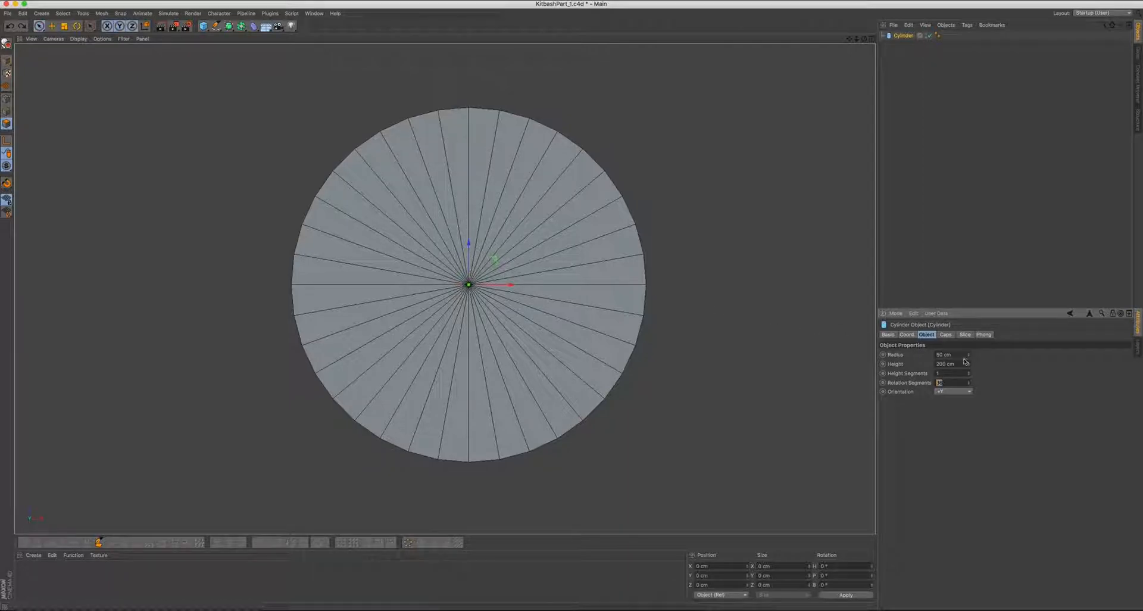
text(20)
key(Return)
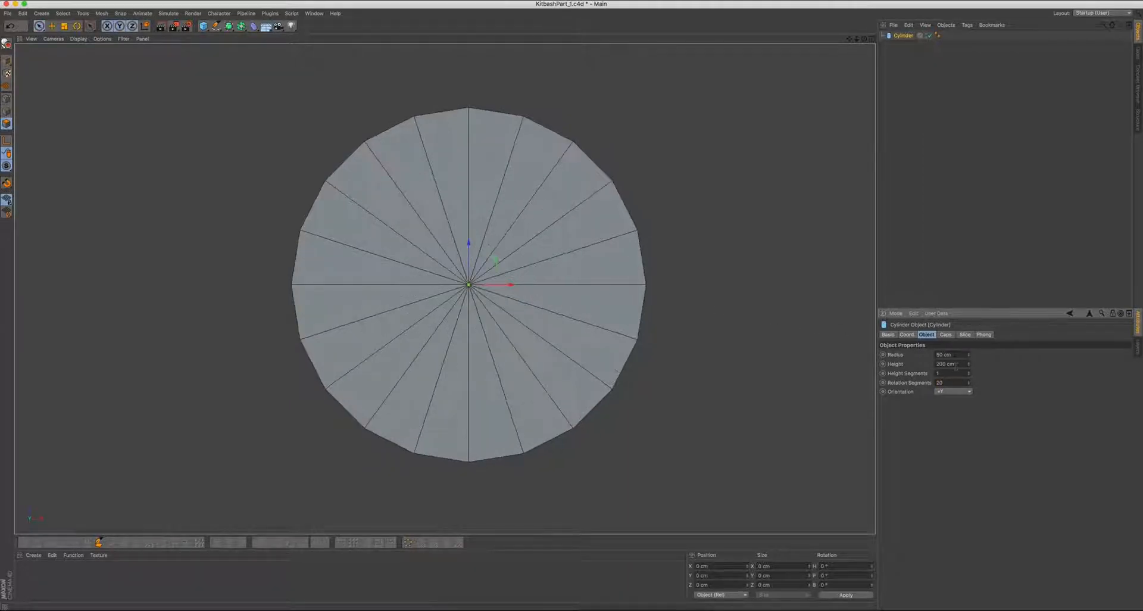
drag(948, 383, 924, 382)
text(3)
key(Return)
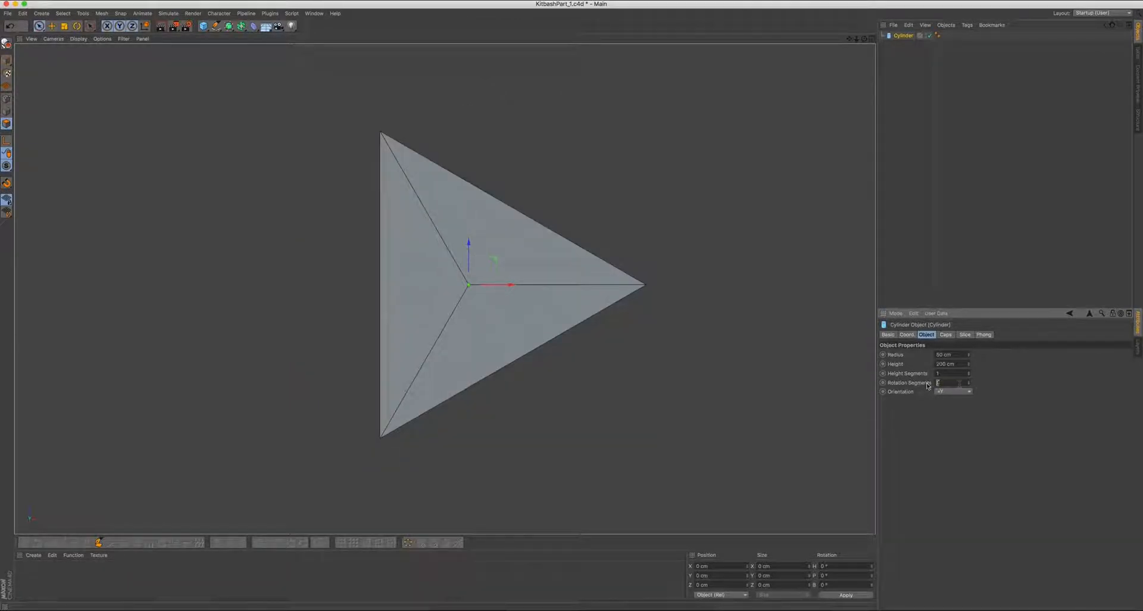
Try rotation segment counts of 28, 20, 24 and 22 on the cylinder
key(Return)
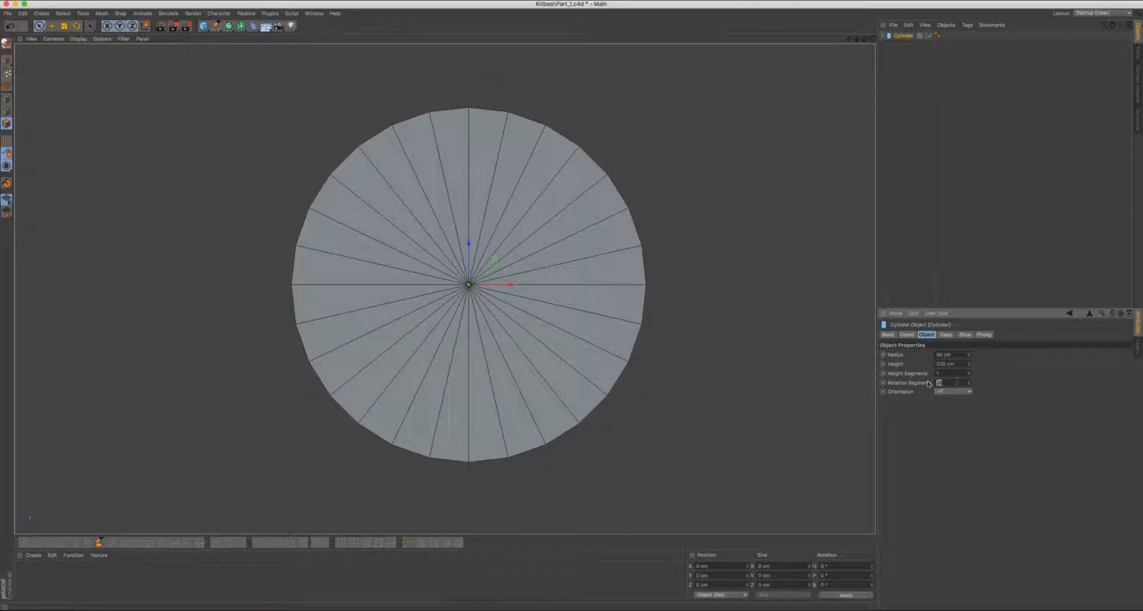
key(Return)
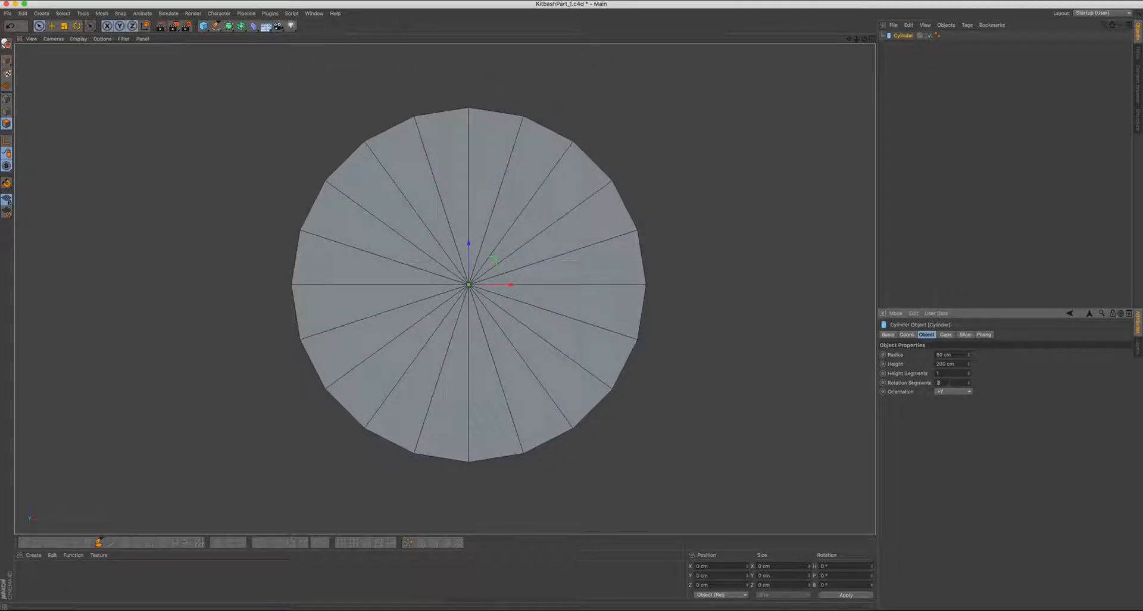
text(4)
key(Return)
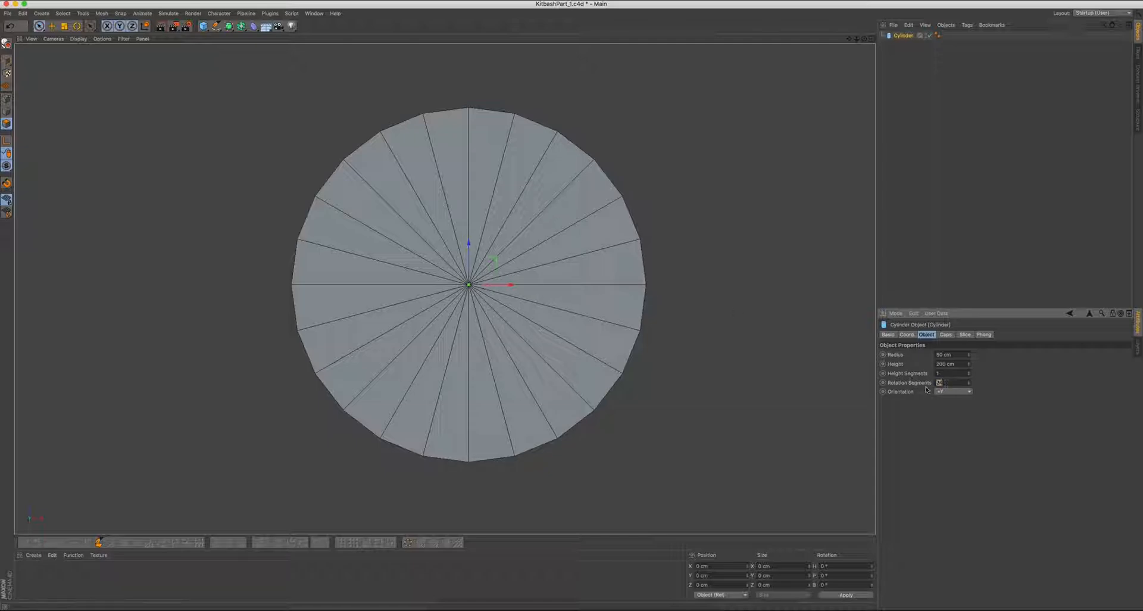
text(22)
key(Return)
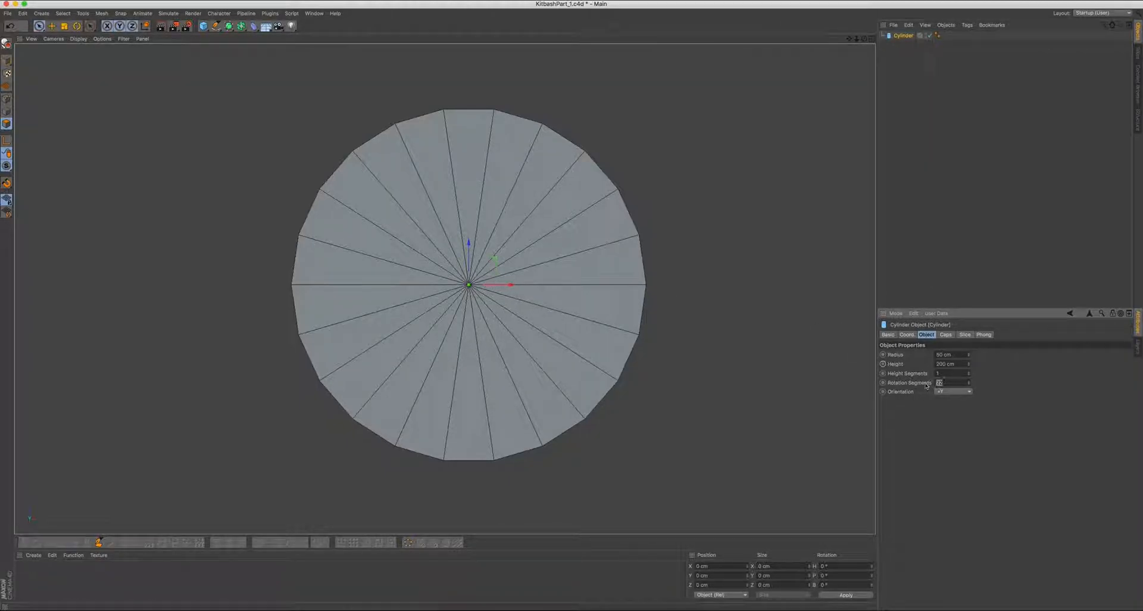
Try lower rotation segment counts of 20, 16 and 14 on the cylinder
text(0)
key(Return)
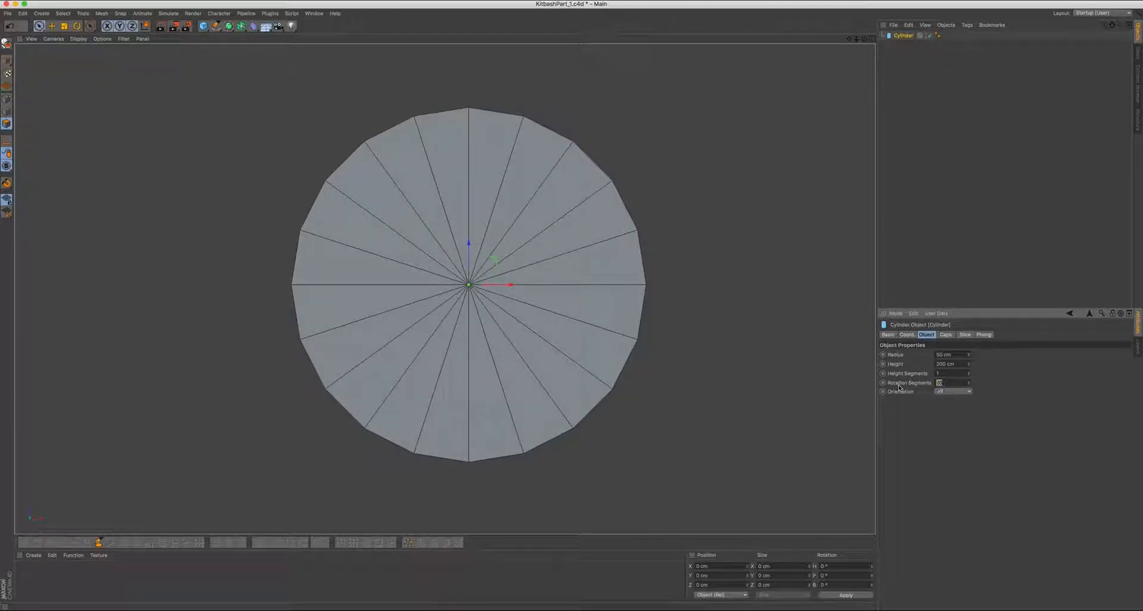
text(6)
key(Return)
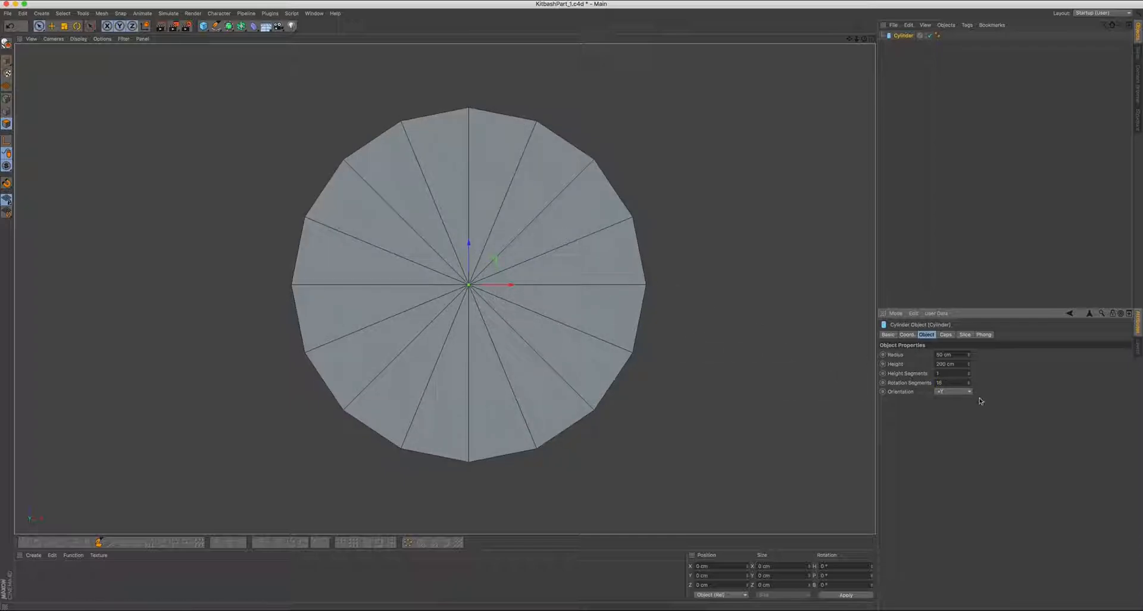
drag(947, 383, 918, 383)
key(Return)
text(14)
key(Return)
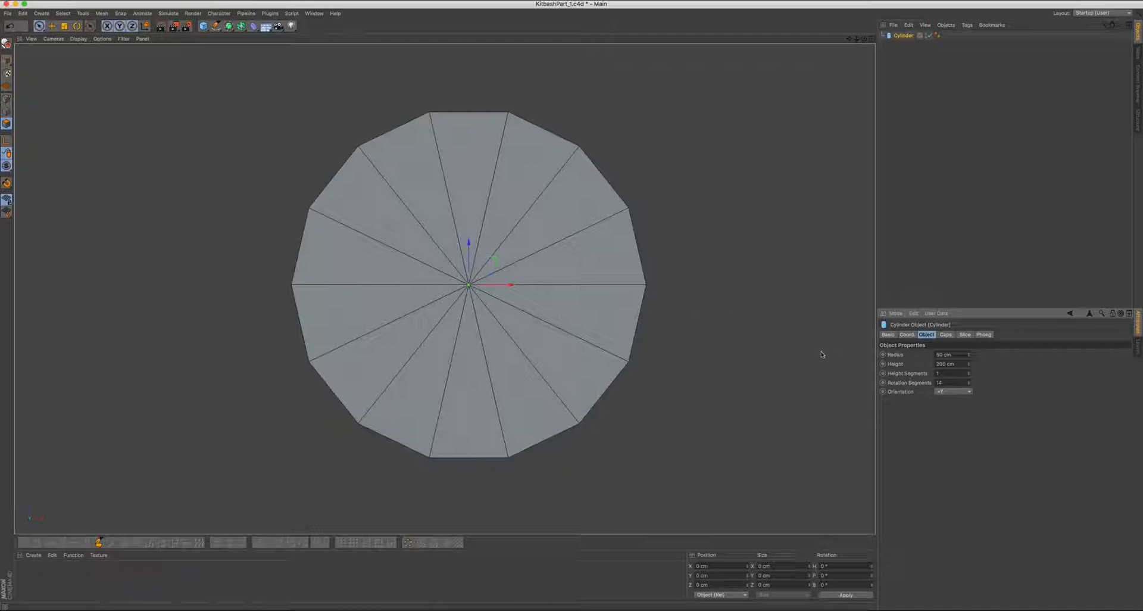
Step the cylinder's rotation segments down to 12 and on to 8
click(968, 385)
click(969, 385)
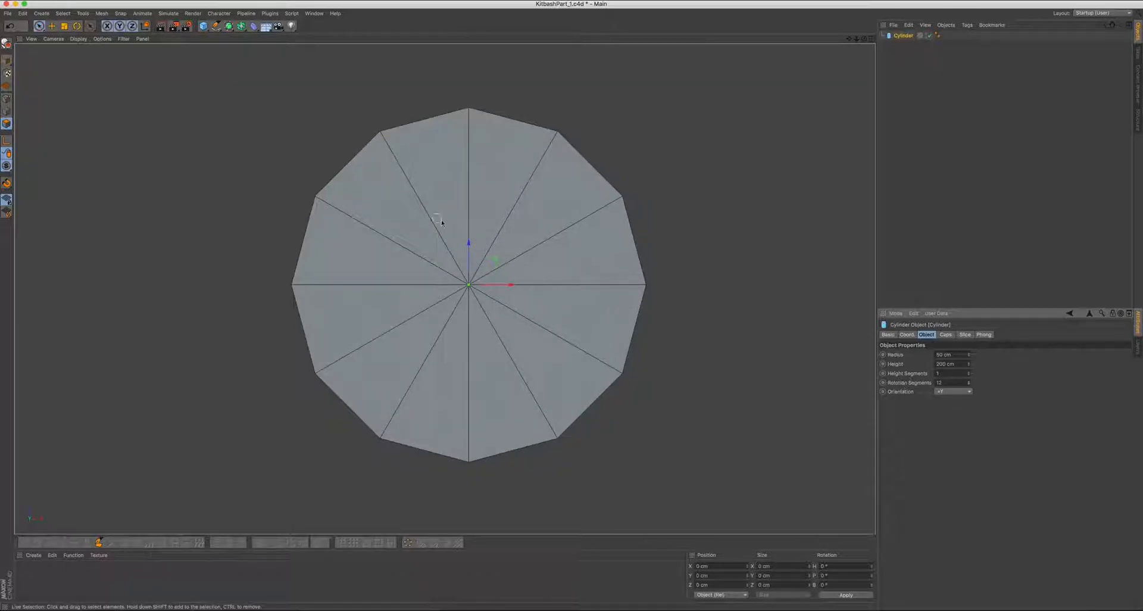
click(968, 386)
click(968, 385)
click(968, 385)
click(968, 385)
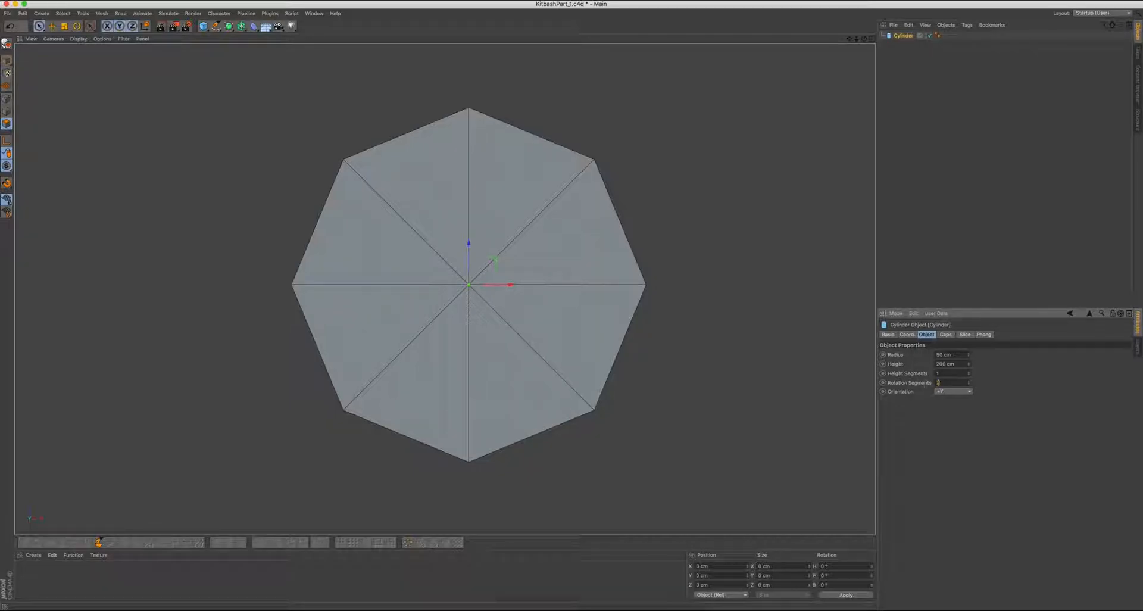
Set the cylinder's rotation segments to 20 and return to the Perspective camera with the whole cylinder in view
text(20)
key(Return)
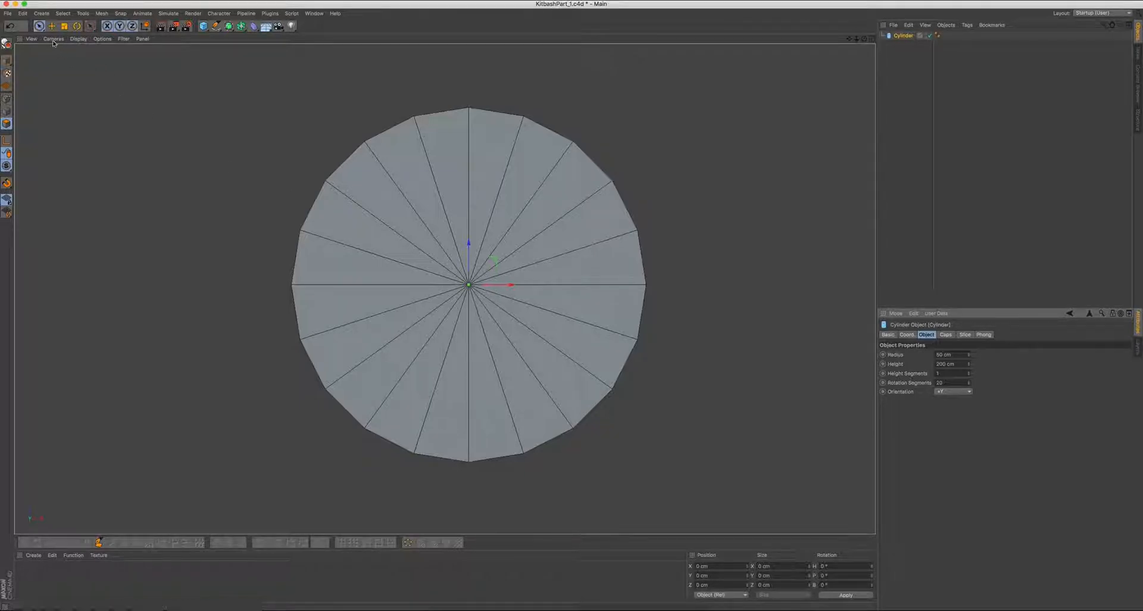
click(79, 39)
mouse_move(53, 38)
click(52, 82)
scroll(439, 229, up, 2)
alt+drag(439, 230, 436, 179)
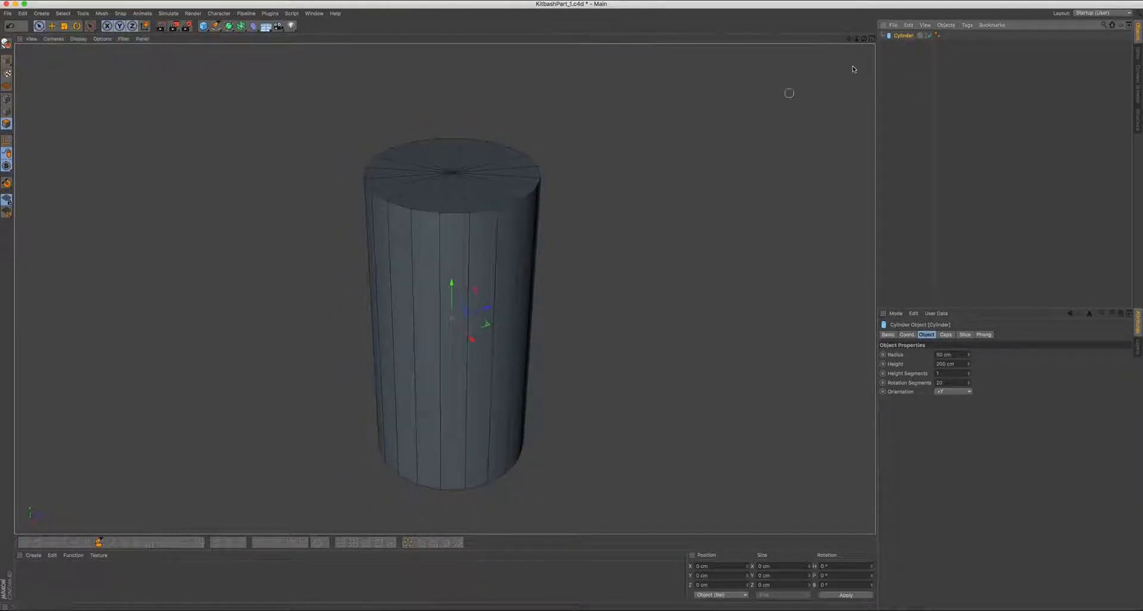
alt+middle_drag(471, 194, 450, 185)
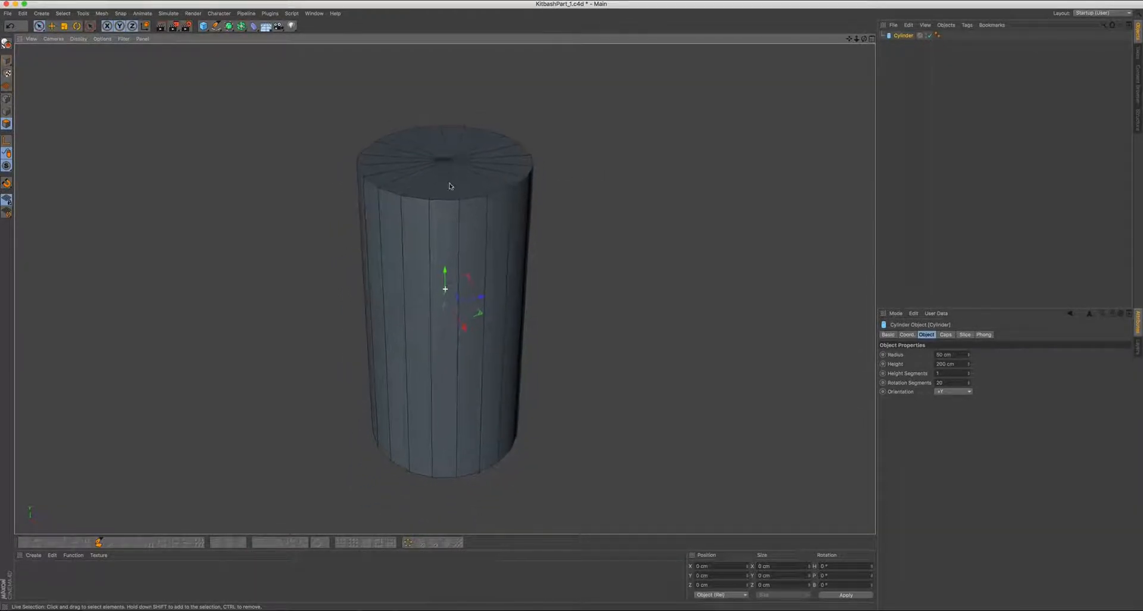
mouse_move(454, 181)
alt+mouse_down()
mouse_move(476, 185)
mouse_move(460, 198)
alt+mouse_up()
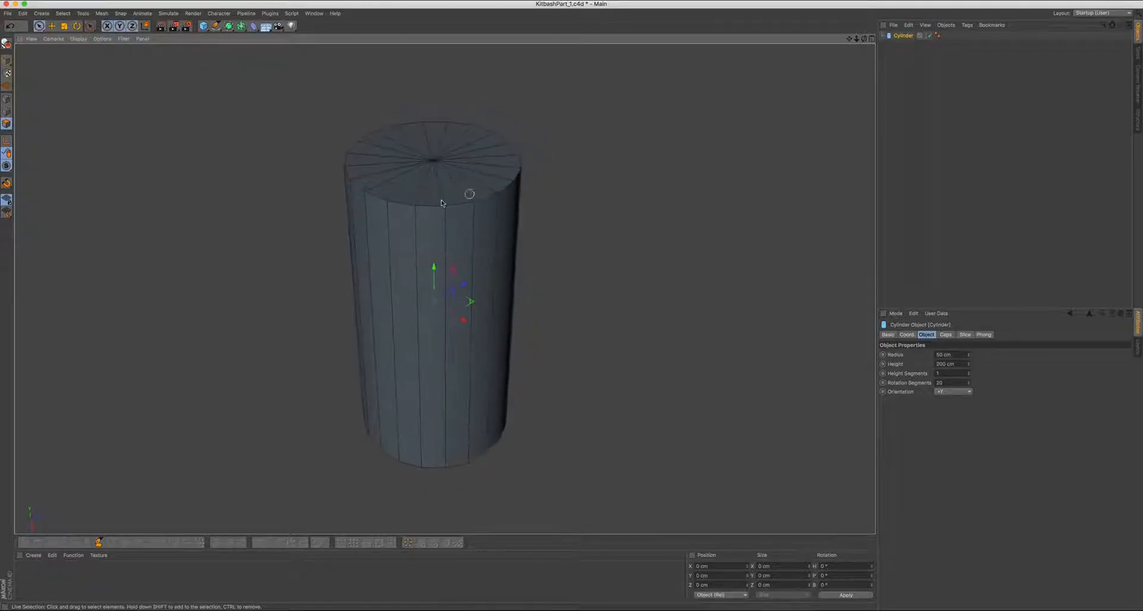
Try the Points and Edges modes on the still parametric cylinder
click(7, 99)
click(6, 114)
right_click(564, 98)
click(491, 114)
alt+drag(440, 202, 452, 174)
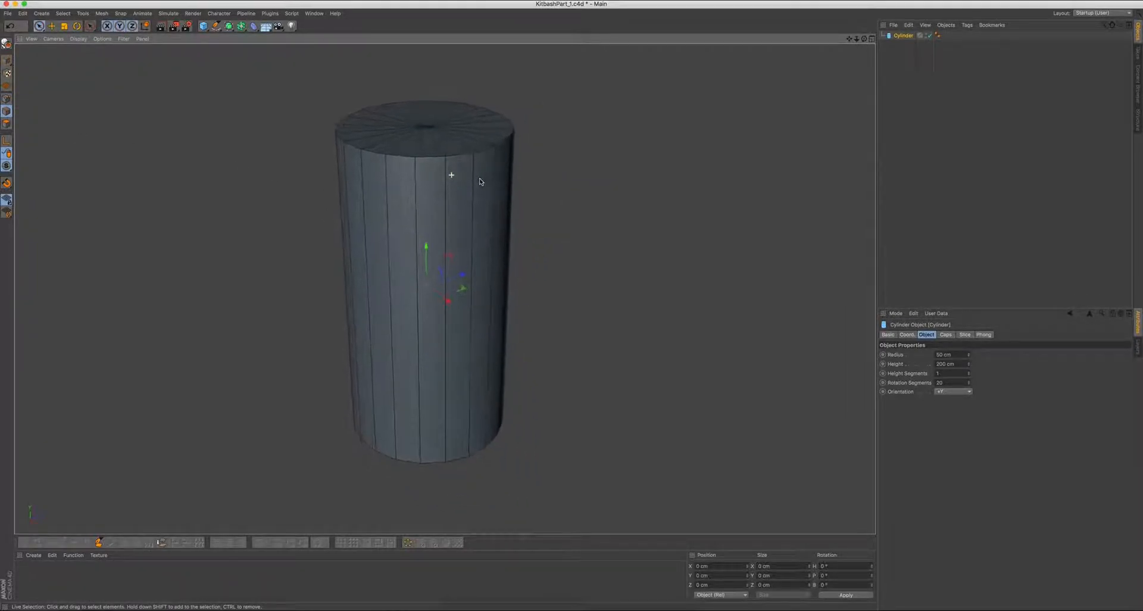
alt+middle_drag(440, 170, 456, 190)
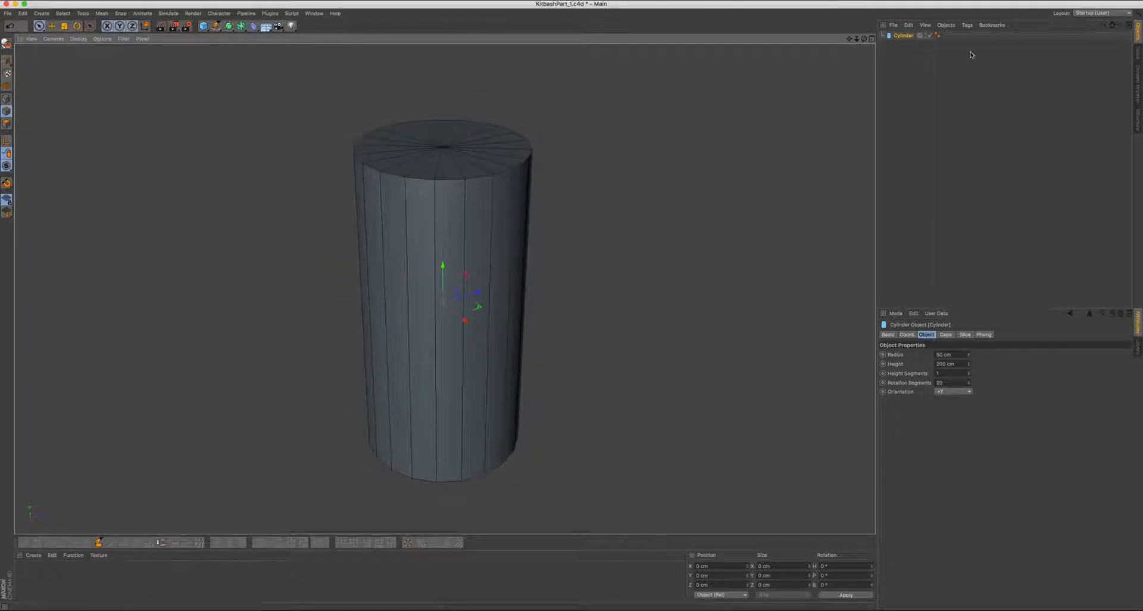
Convert the parametric cylinder into an editable polygon object
click(905, 39)
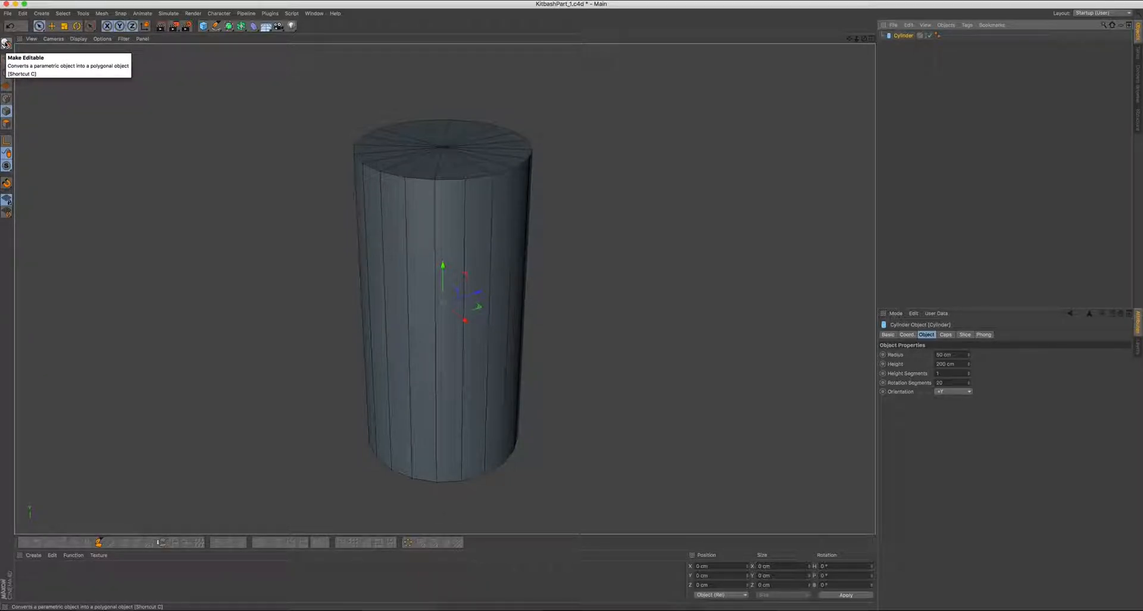
click(5, 43)
mouse_move(454, 179)
alt+mouse_down()
mouse_move(440, 179)
mouse_move(479, 179)
mouse_move(441, 194)
alt+mouse_up()
Select points along the cylinder's front top rim in Points mode, and vertical side edges in Edges mode
click(9, 100)
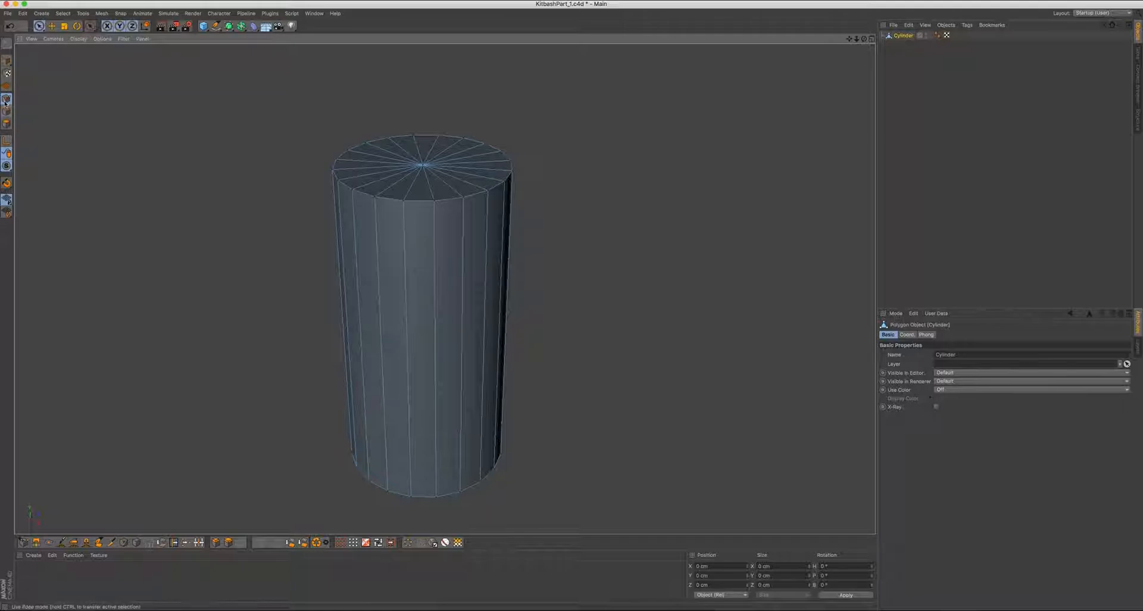
drag(390, 203, 466, 196)
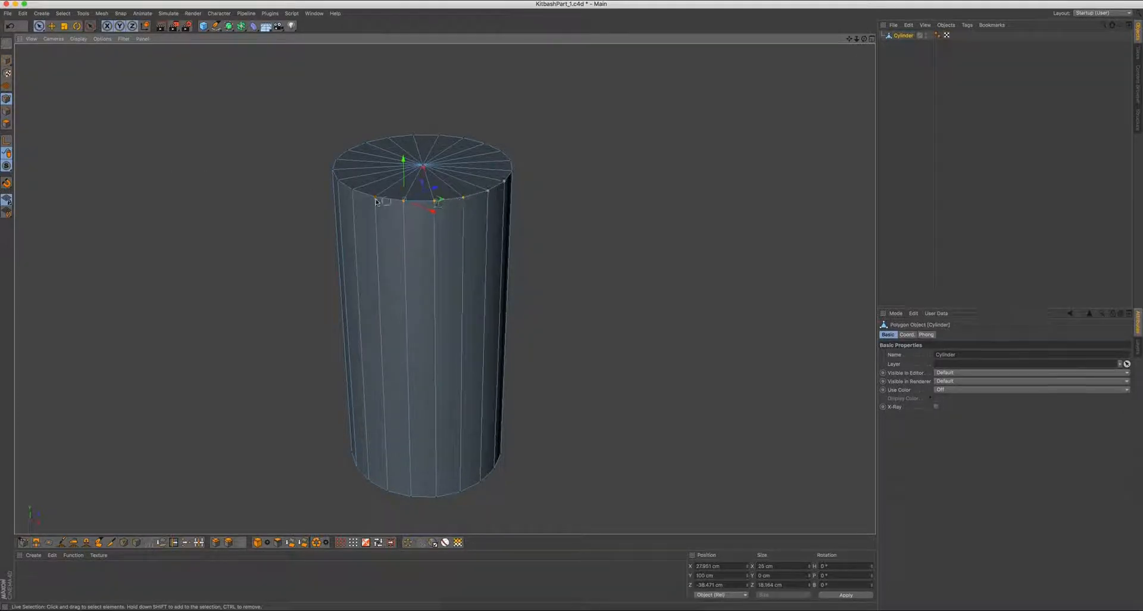
click(6, 113)
drag(380, 318, 536, 285)
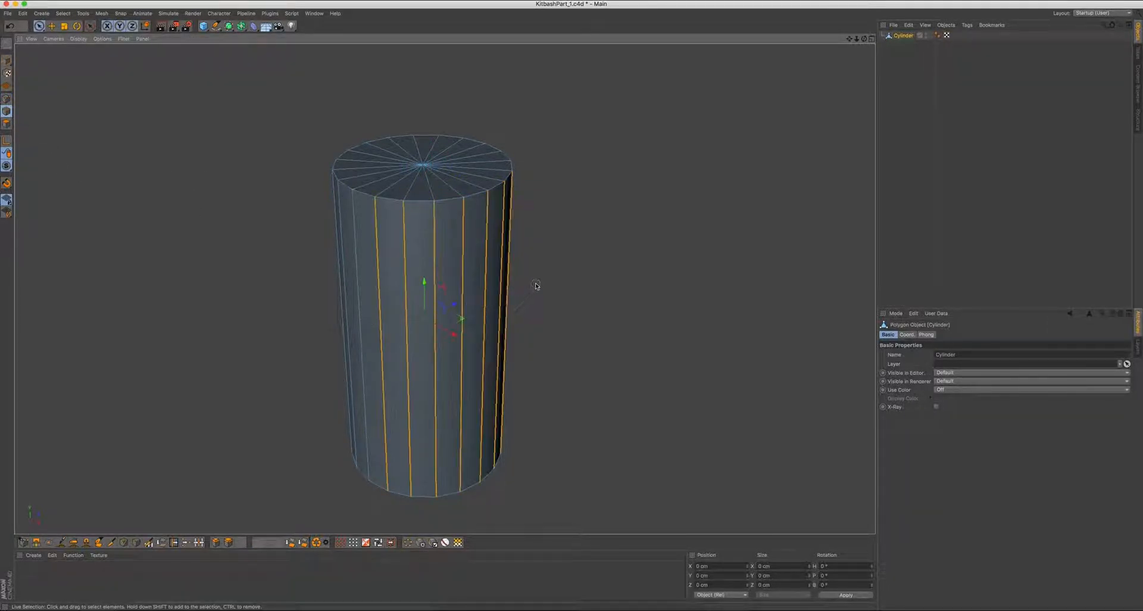
Select faces across the cylinder's side in Polygons mode and clear the selection
click(6, 124)
drag(412, 283, 438, 283)
drag(365, 276, 519, 274)
click(574, 265)
alt+drag(472, 231, 503, 260)
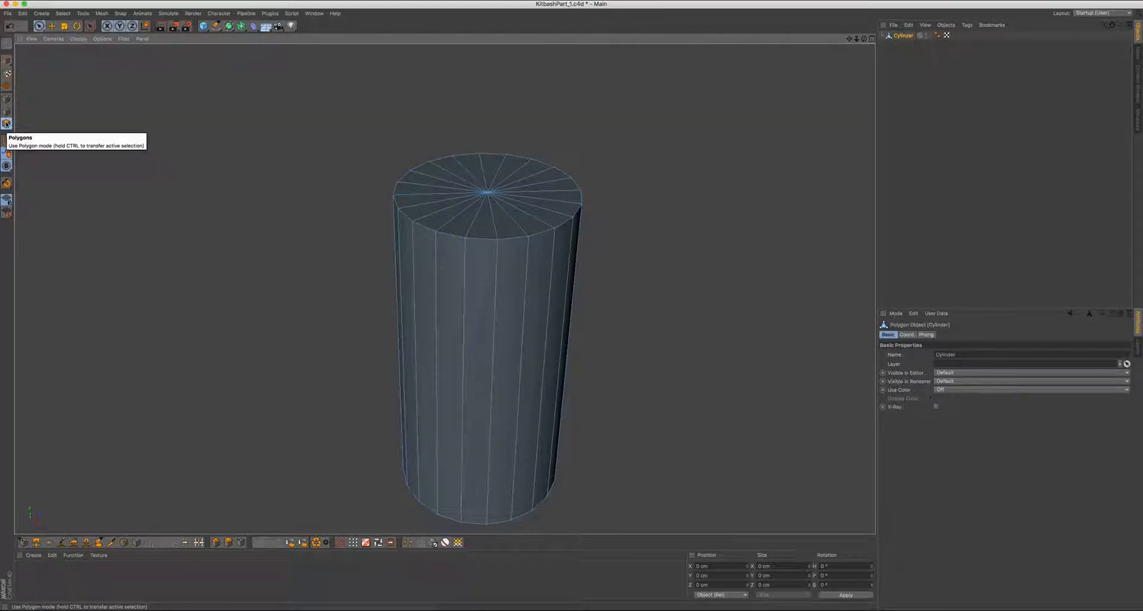
Cycle repeatedly through the Points, Edges and Polygons modes to compare the selection stored in each
key(Return)
key(Return)
key(Return)
key(Return)
key(Return)
key(Return)
key(Return)
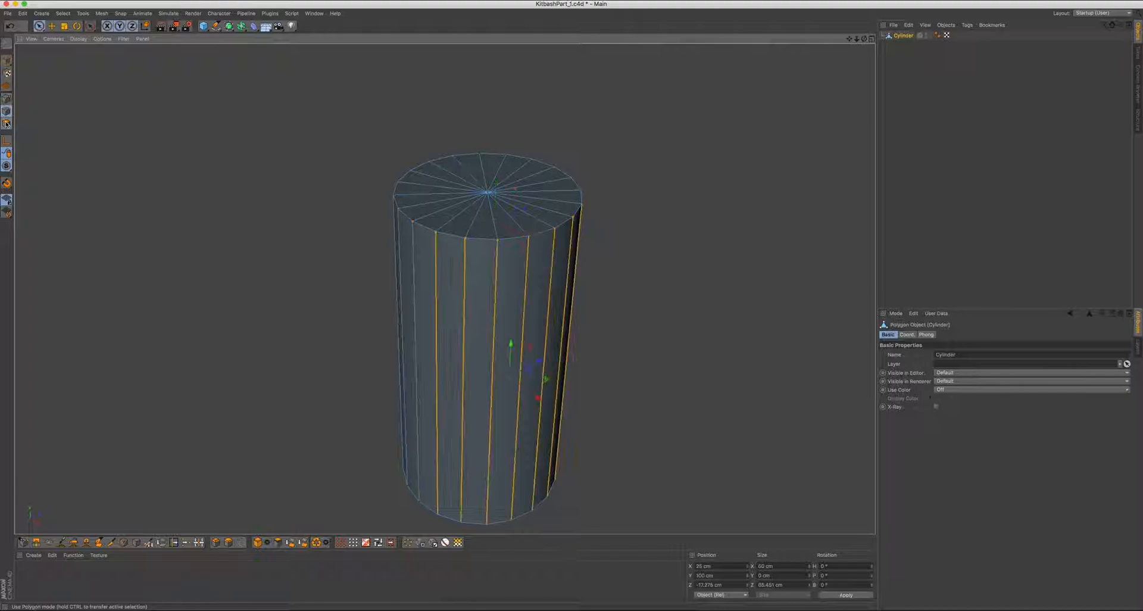
key(Return)
key(Return)
key(Return)
key(Return)
key(Return)
key(Return)
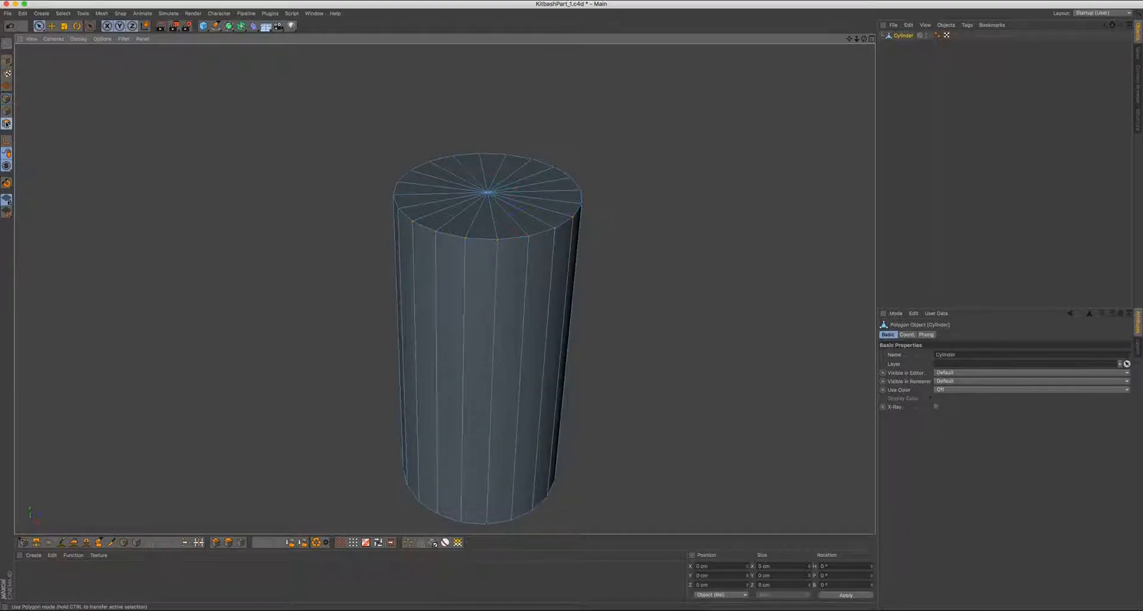
key(Return)
key(Return)
key(Return)
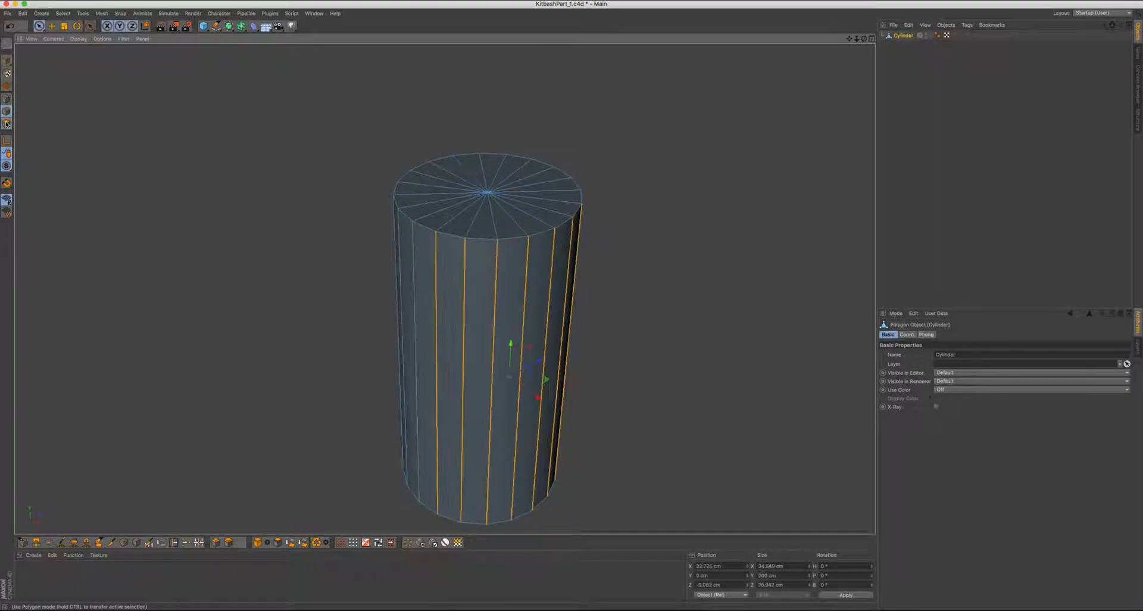
Select two neighbouring faces on the cylinder's front side in Polygons mode and switch through the component modes, ending in Polygons mode
click(6, 123)
click(481, 338)
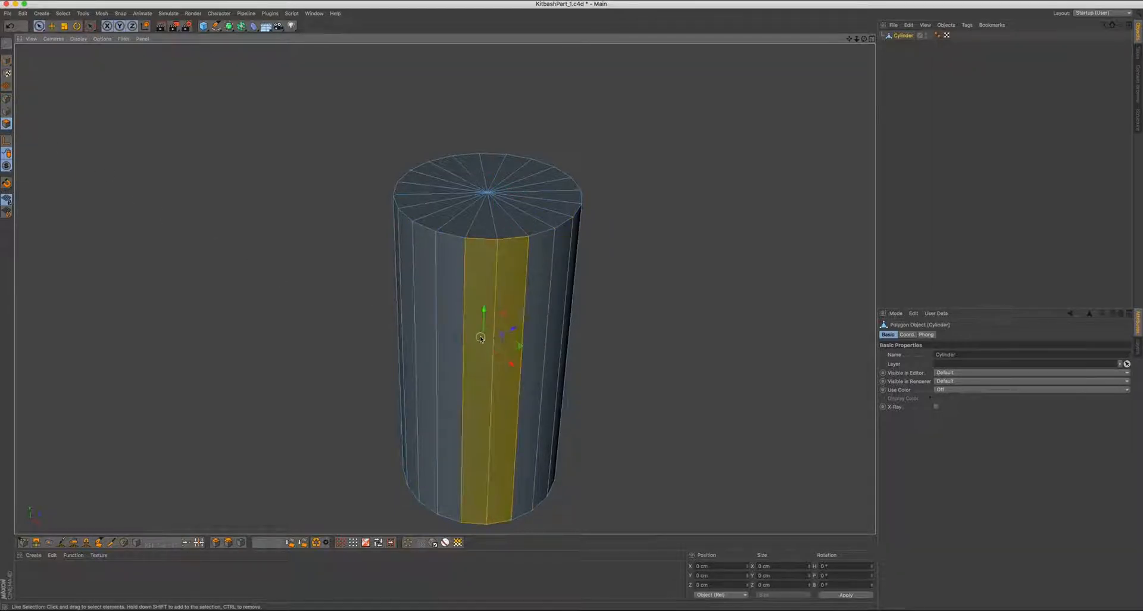
key(Return)
key(Return)
key(Return)
key(Return)
key(Return)
key(Return)
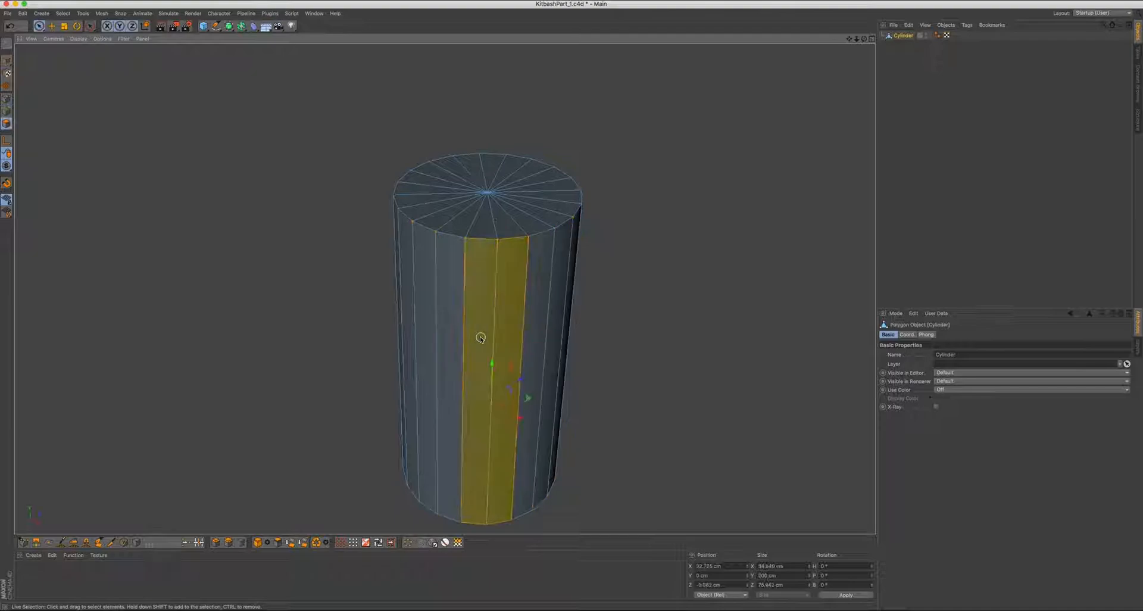
key(Return)
key(Return)
key(Return)
key(Return)
key(Return)
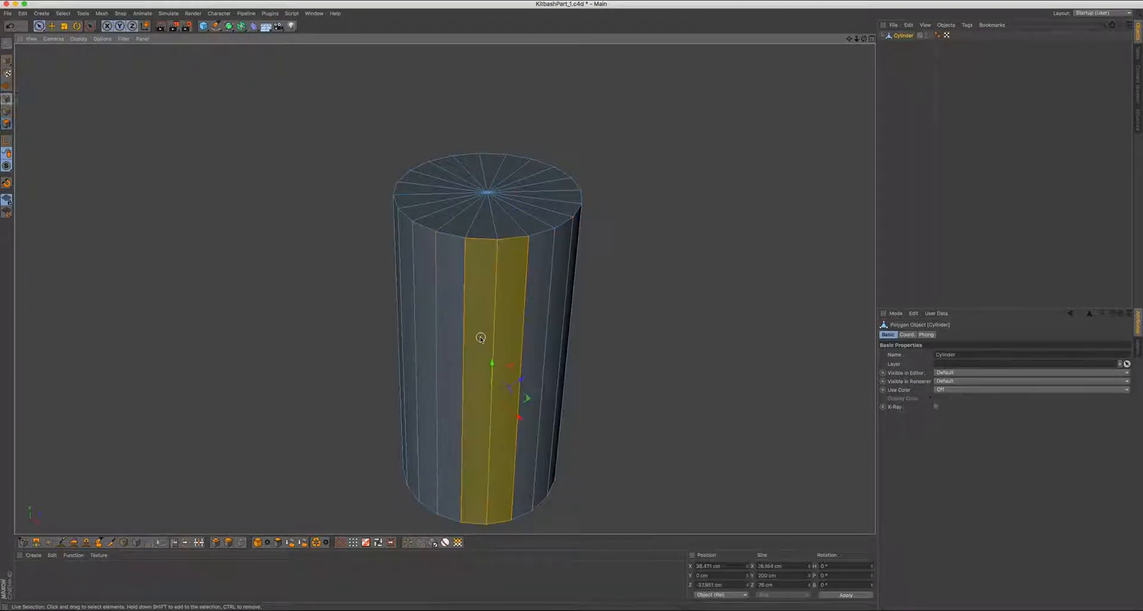
key(Return)
key(Return)
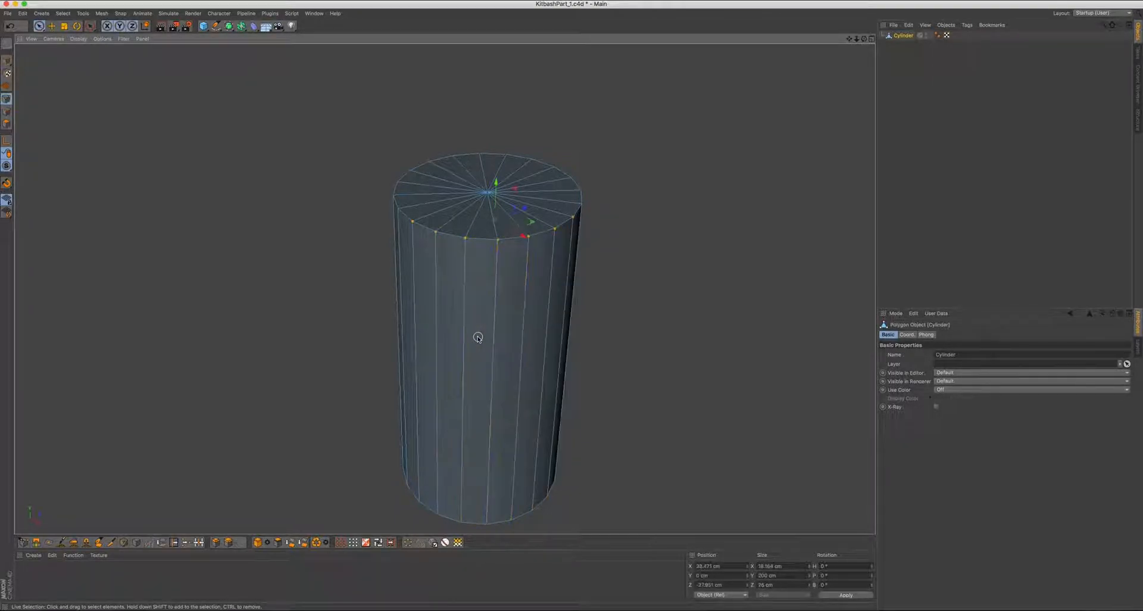
key(Return)
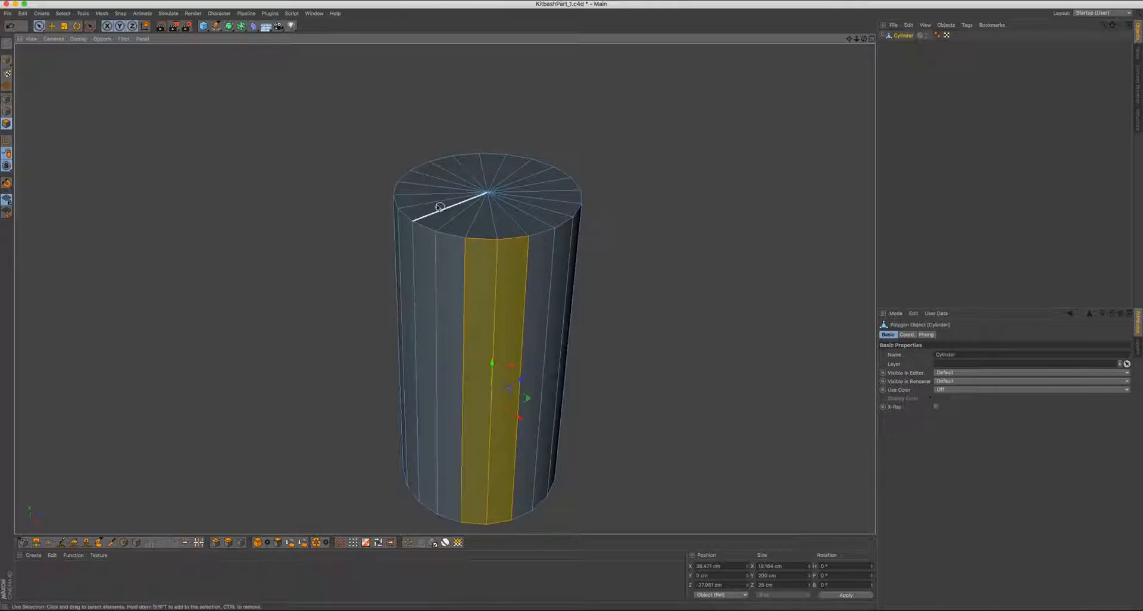
Try lifting the cylinder's top cap faces to about Y 119 cm, and undo the move
mouse_move(432, 207)
mouse_down()
mouse_move(524, 170)
mouse_move(444, 219)
mouse_move(494, 181)
mouse_move(487, 191)
mouse_move(490, 120)
mouse_up()
alt+right_drag(510, 135, 469, 172)
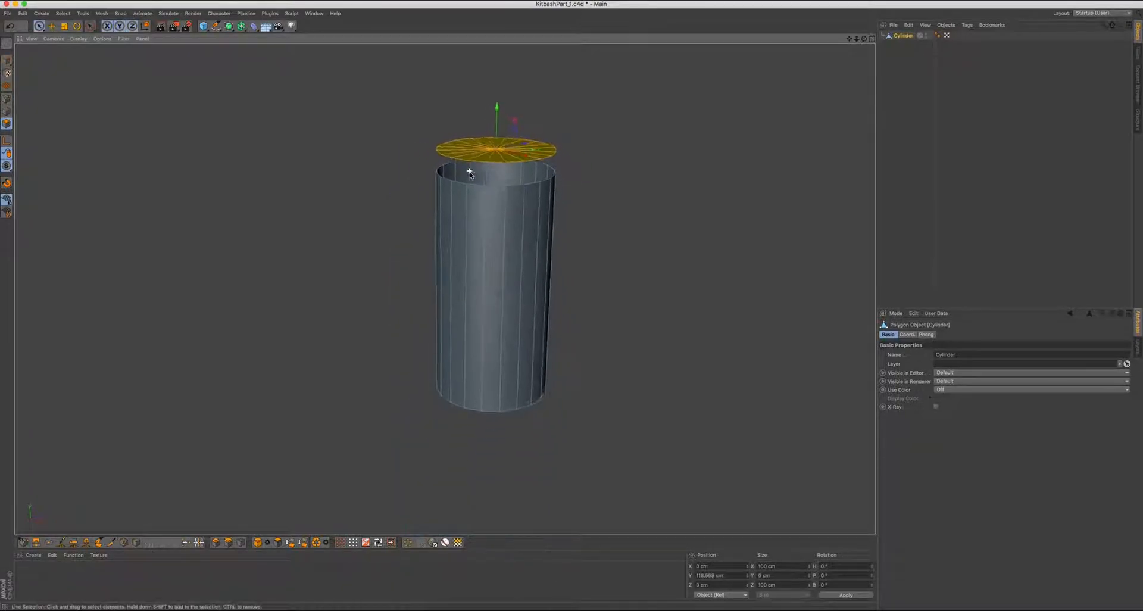
alt+drag(469, 172, 470, 167)
alt+right_drag(470, 167, 502, 153)
alt+drag(503, 153, 433, 200)
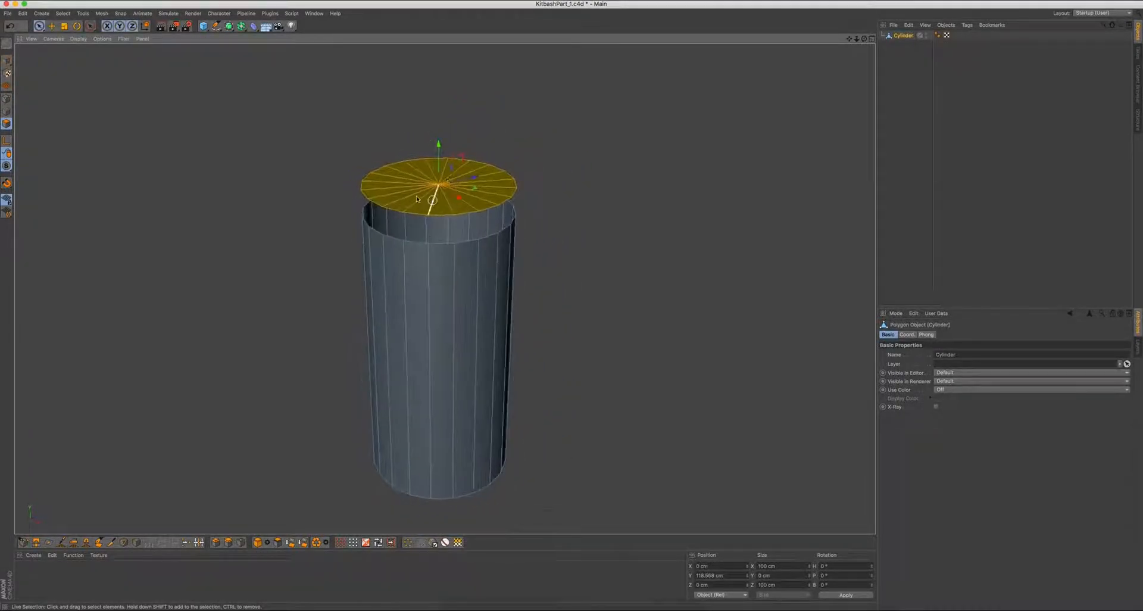
key(super+z)
Examine the cylinder's bottom cap from below and from the side
alt+drag(448, 325, 477, 230)
alt+middle_drag(504, 331, 492, 286)
alt+drag(492, 286, 430, 319)
alt+drag(517, 304, 459, 195)
alt+right_drag(458, 196, 426, 266)
alt+drag(427, 265, 437, 227)
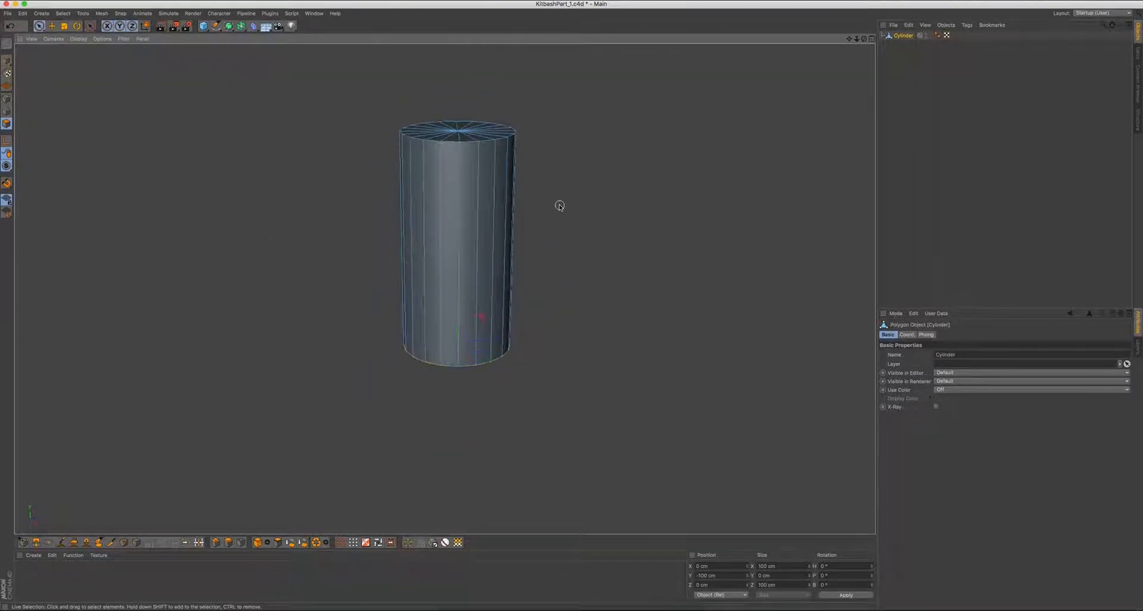
Optimize the mesh with all of the cylinder's faces selected, and clear the selection
key(ctrl+a)
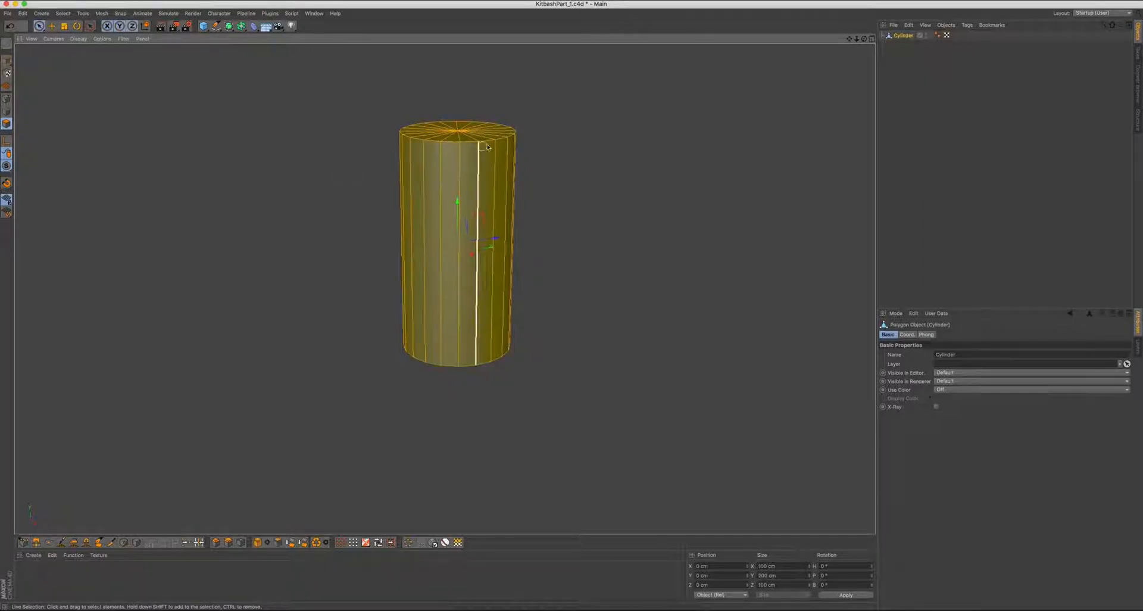
alt+middle_drag(491, 263, 444, 288)
alt+drag(409, 173, 413, 166)
alt+right_drag(430, 159, 451, 166)
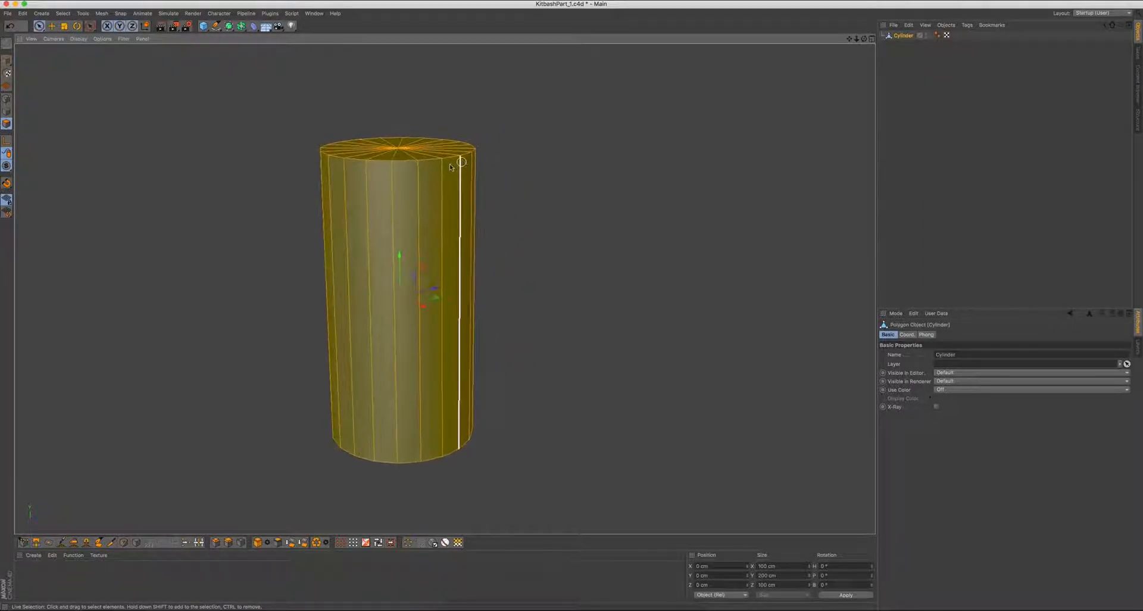
alt+middle_drag(450, 168, 499, 139)
right_click(600, 81)
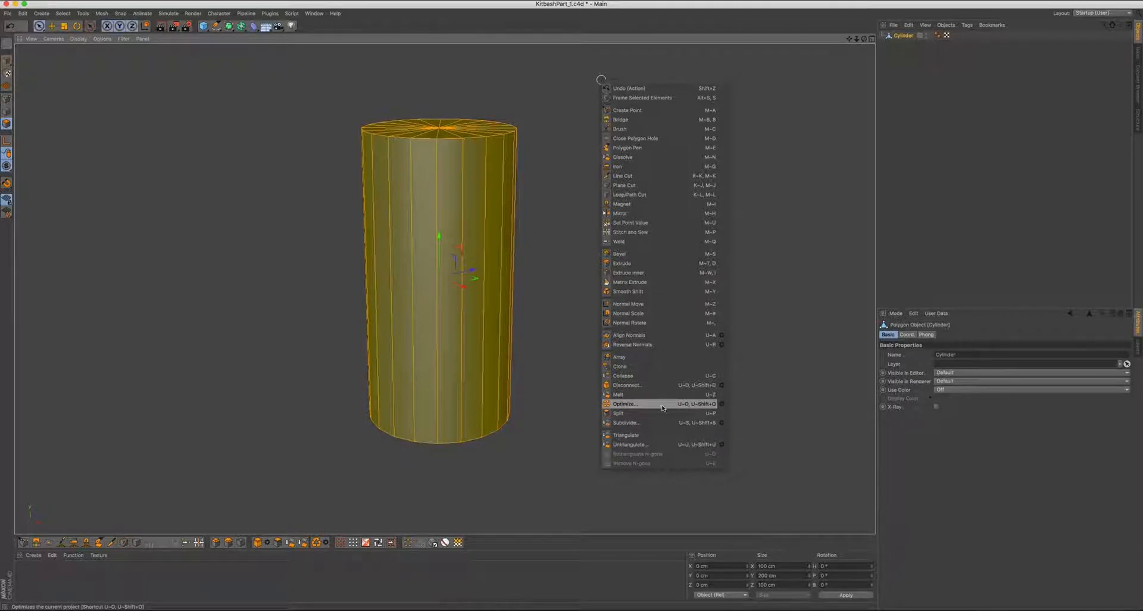
click(687, 406)
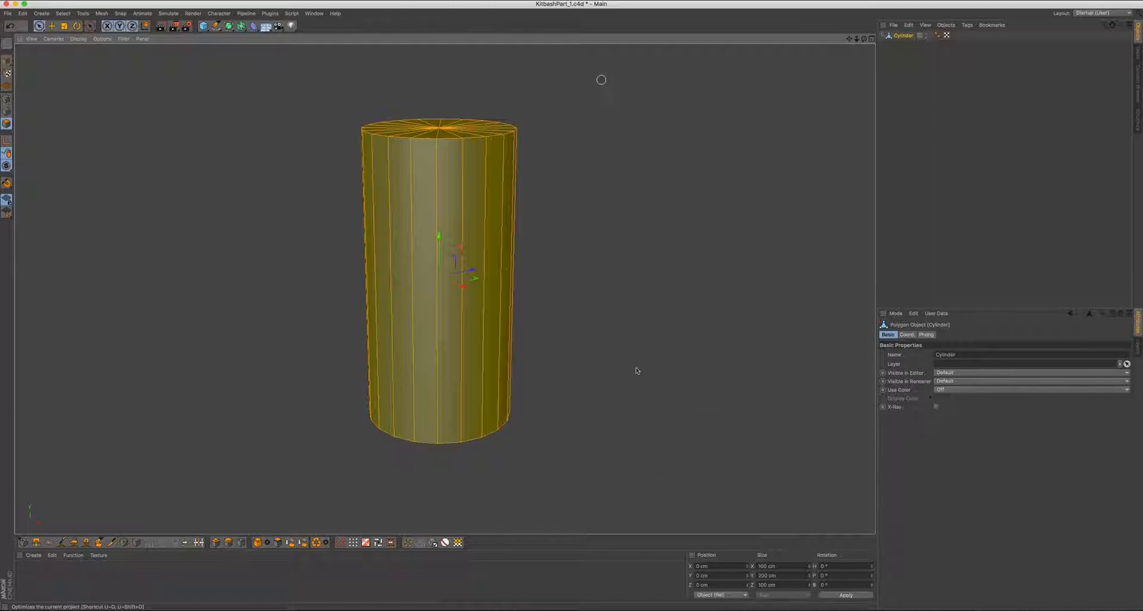
alt+drag(472, 247, 438, 244)
click(605, 250)
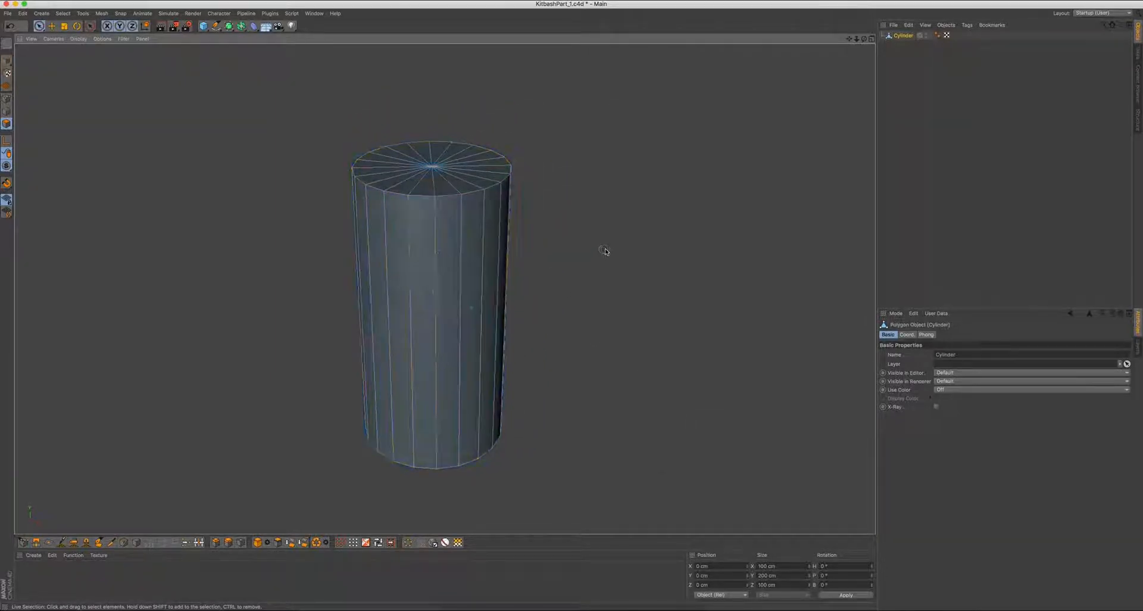
Test the optimized mesh by moving the top cap vertically to about Y 91 cm, and undo the last move
mouse_move(417, 179)
mouse_down()
mouse_move(369, 168)
mouse_move(419, 171)
mouse_up()
alt+middle_drag(443, 233, 447, 322)
alt+drag(448, 323, 447, 301)
mouse_move(435, 226)
mouse_down()
mouse_move(435, 197)
mouse_move(436, 240)
mouse_up()
alt+middle_drag(444, 350, 444, 274)
alt+right_drag(445, 273, 417, 271)
alt+drag(426, 262, 427, 232)
mouse_move(433, 170)
mouse_down()
mouse_move(434, 221)
mouse_move(432, 162)
mouse_up()
key(super+z)
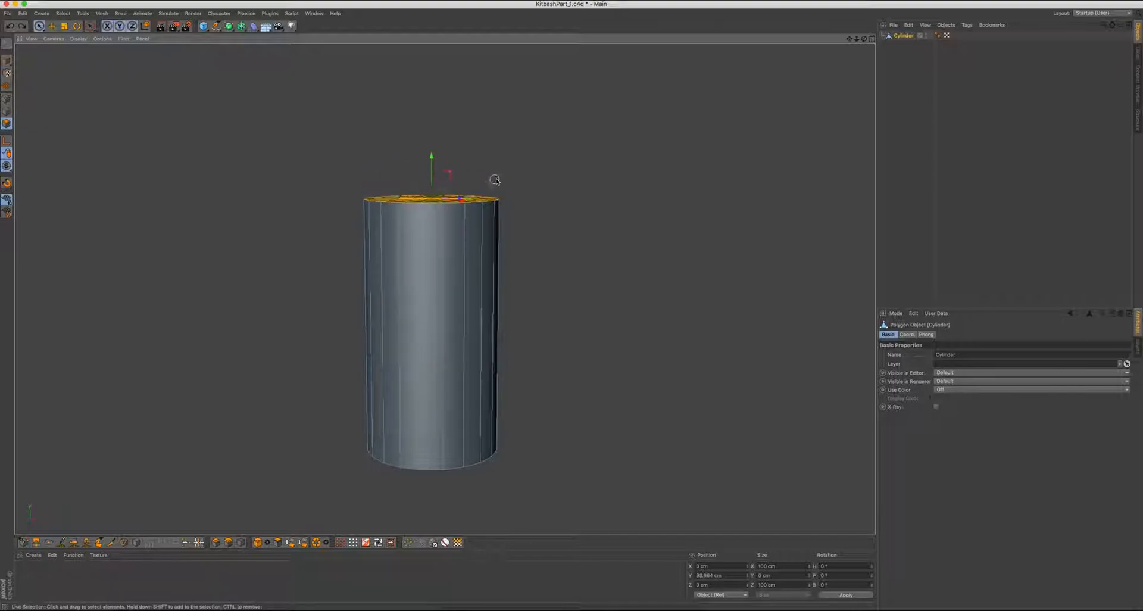
Switch to Model mode and try rotating the whole cylinder freely about its pitch axis from a side view
key(Return)
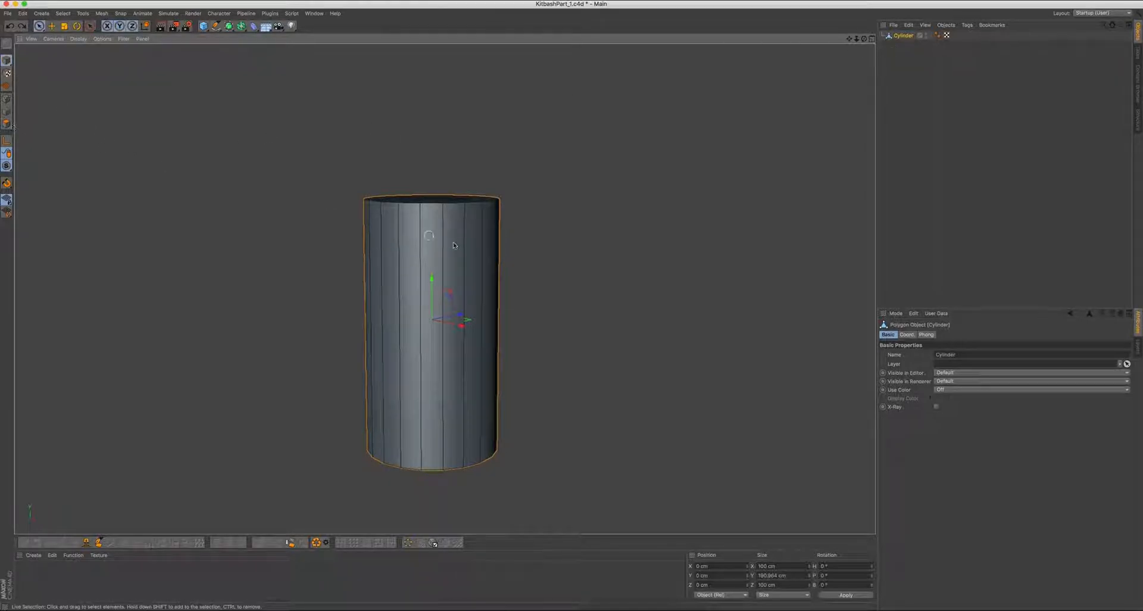
scroll(459, 248, down, 2)
alt+middle_drag(459, 248, 447, 258)
alt+drag(447, 258, 378, 278)
alt+middle_drag(378, 278, 483, 227)
alt+drag(484, 228, 470, 219)
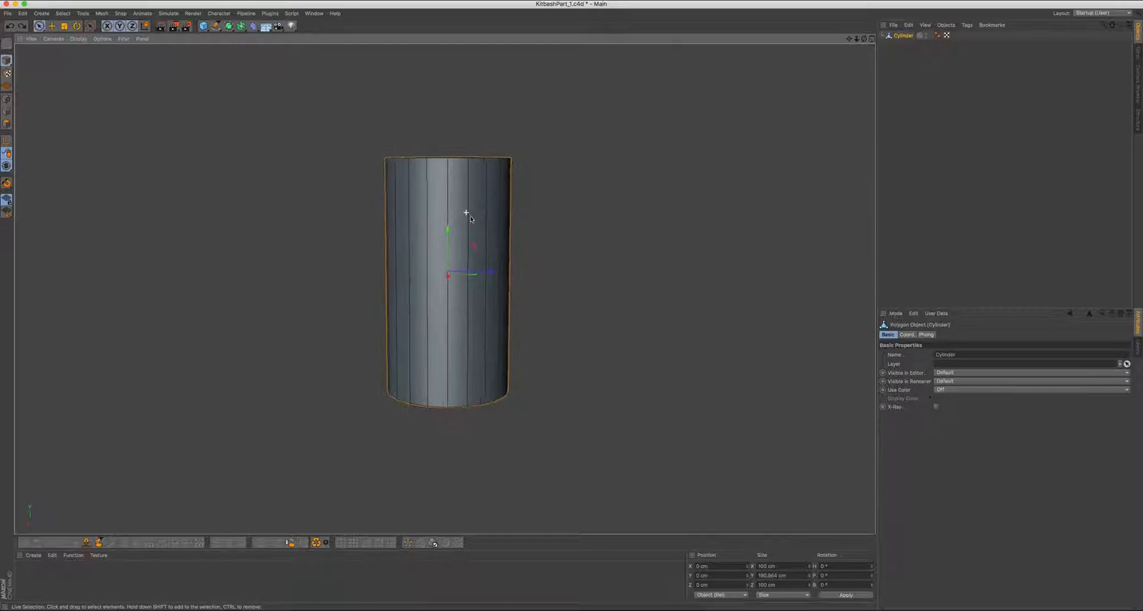
key(r)
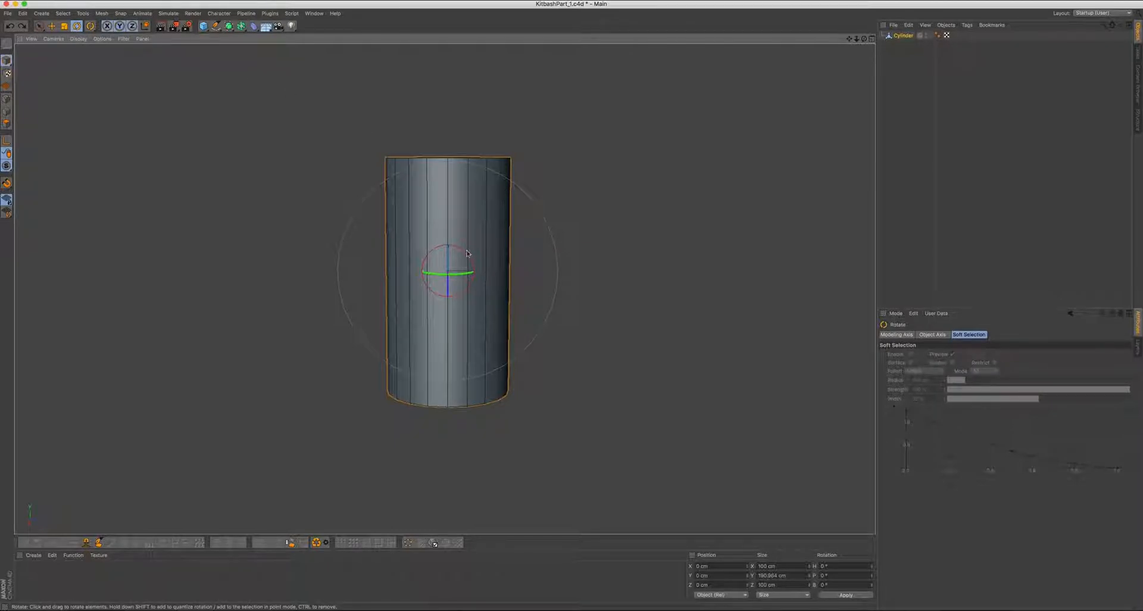
drag(466, 254, 587, 145)
Set the Quantize rotation step to 15° in the Modeling settings, test a quantized tilt to -45° pitch, and undo it
click(895, 313)
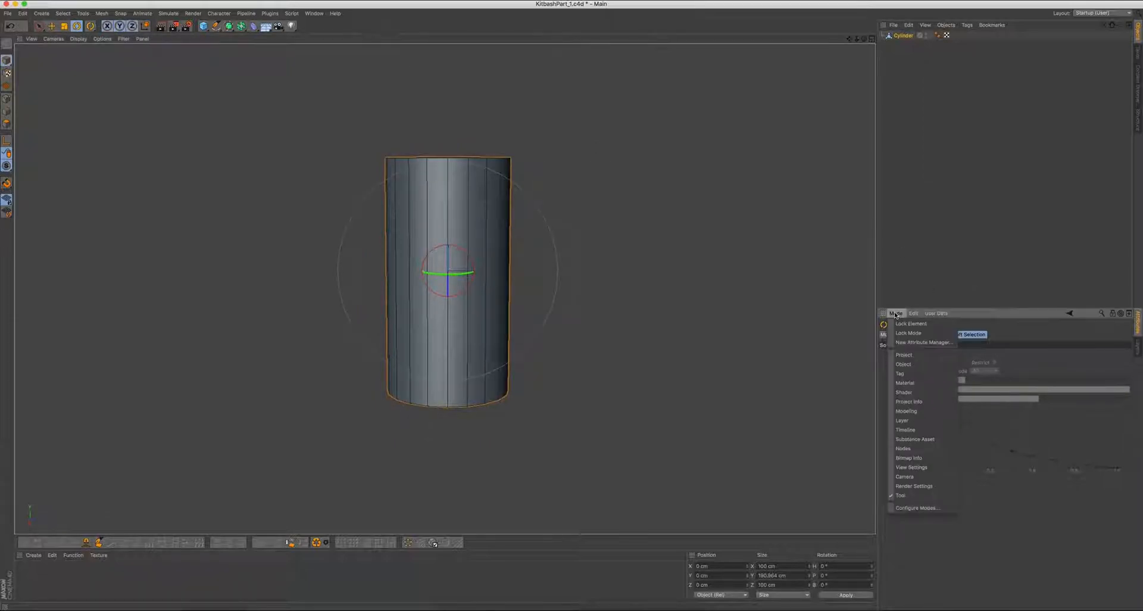
click(926, 412)
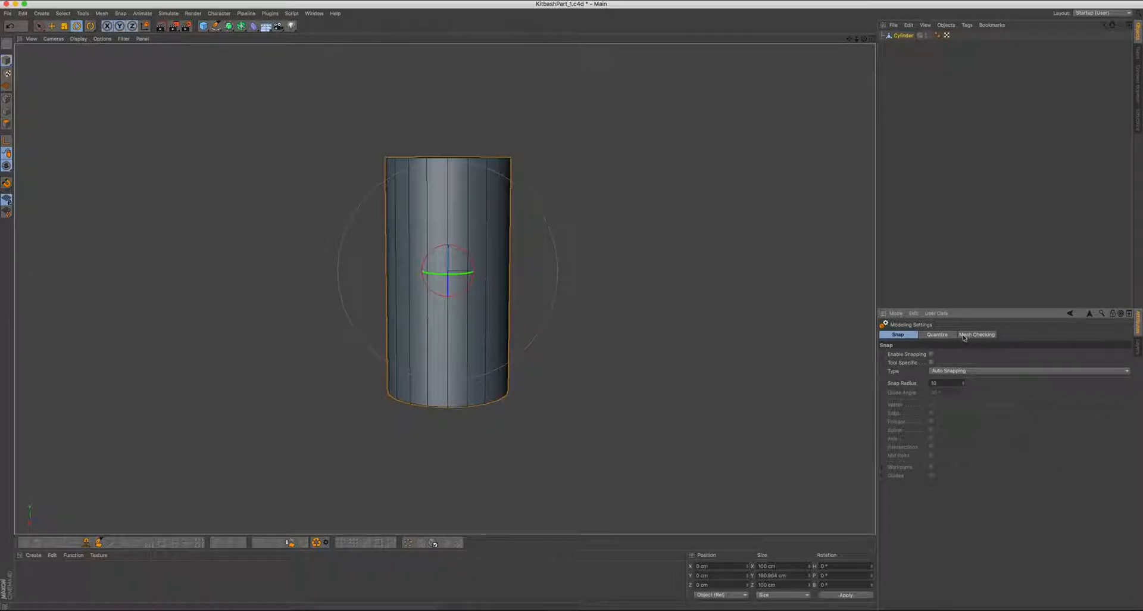
click(938, 335)
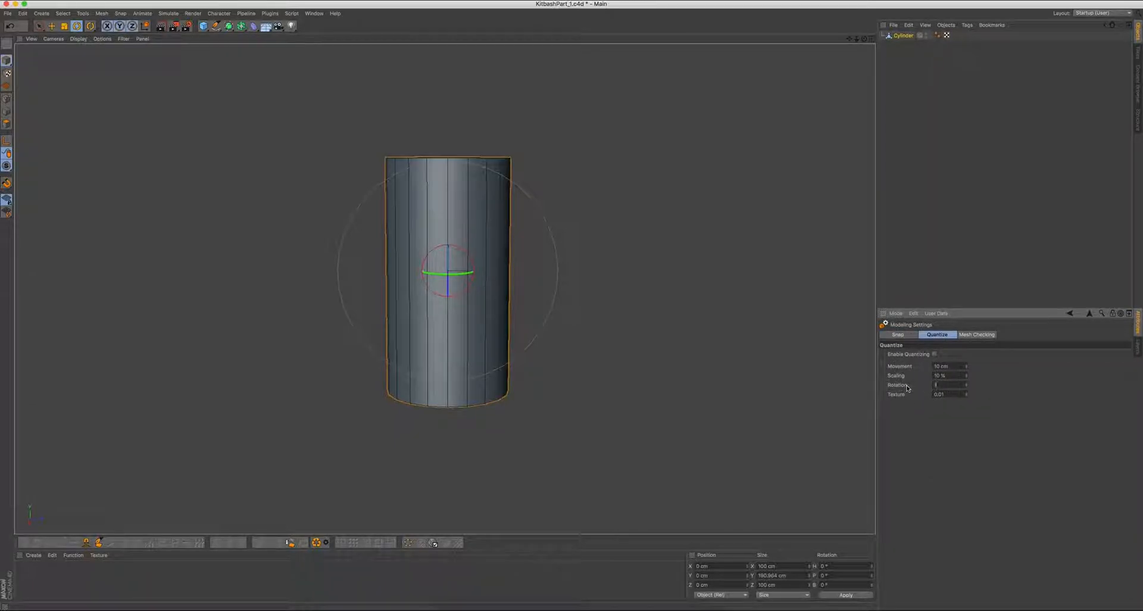
drag(463, 252, 484, 269)
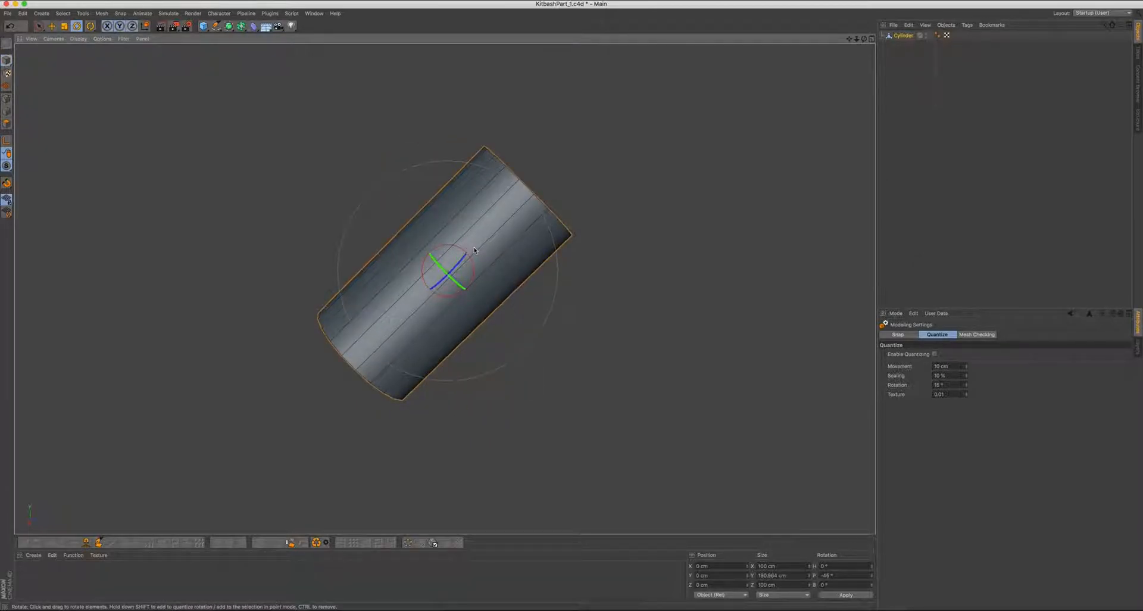
key(super+z)
Set the Quantize rotation step to 10° and rotate the cylinder to -90° pitch so it lies horizontally
double_click(949, 385)
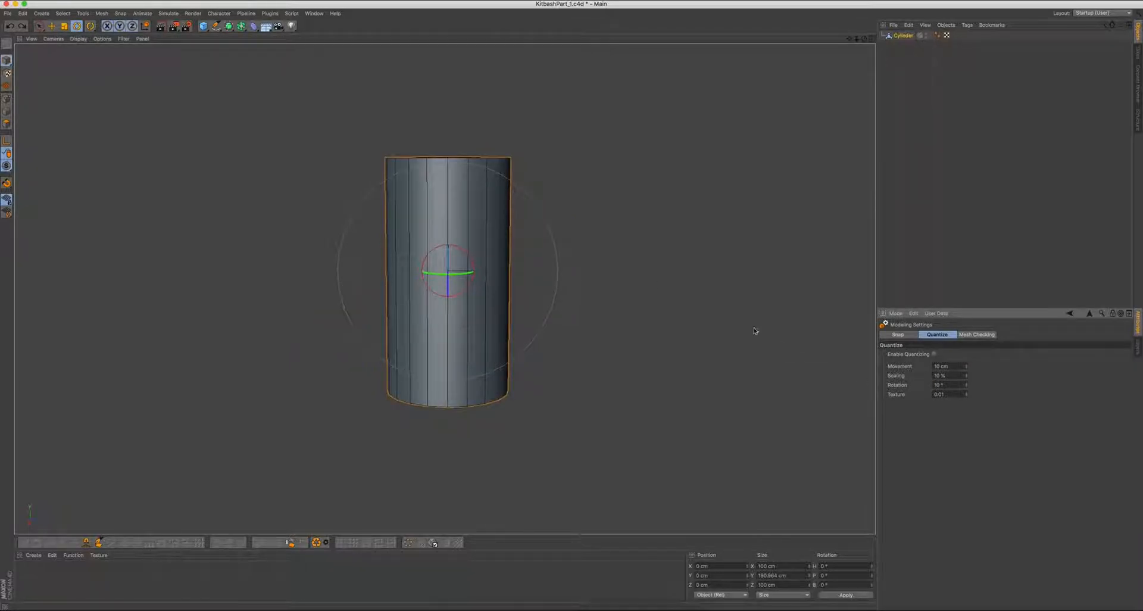
drag(475, 250, 503, 326)
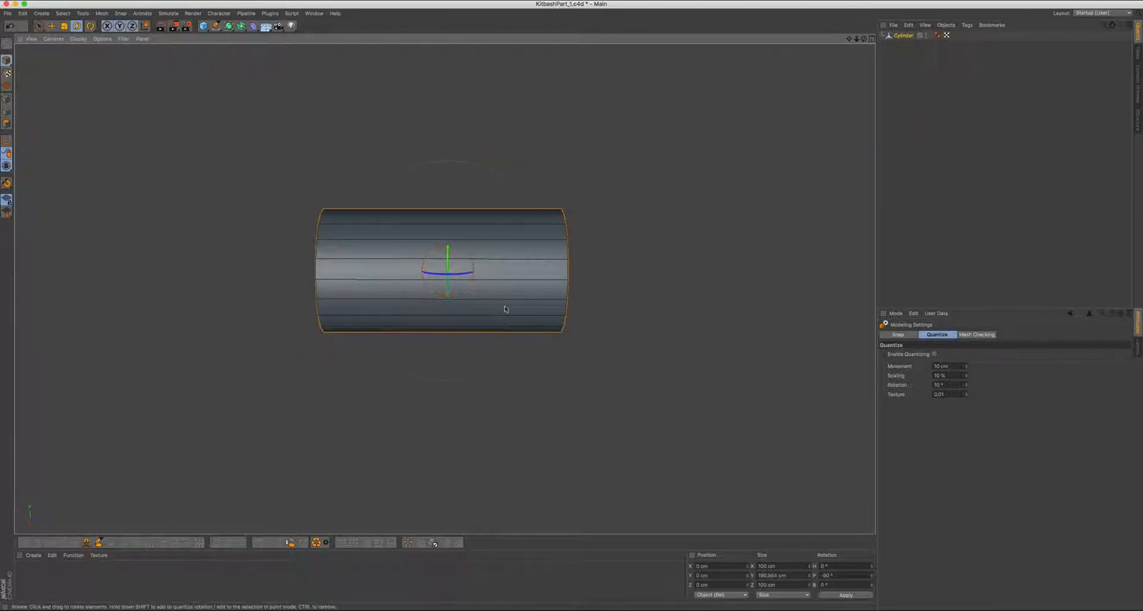
alt+drag(483, 235, 564, 192)
Return to Polygons mode with the Live Selection tool and clear the face selection
click(8, 123)
key(9)
click(531, 274)
Add a Symmetry object to the scene
alt+drag(531, 274, 566, 263)
mouse_move(349, 242)
alt+mouse_down()
mouse_move(398, 222)
mouse_move(347, 229)
alt+mouse_up()
alt+drag(311, 165, 358, 153)
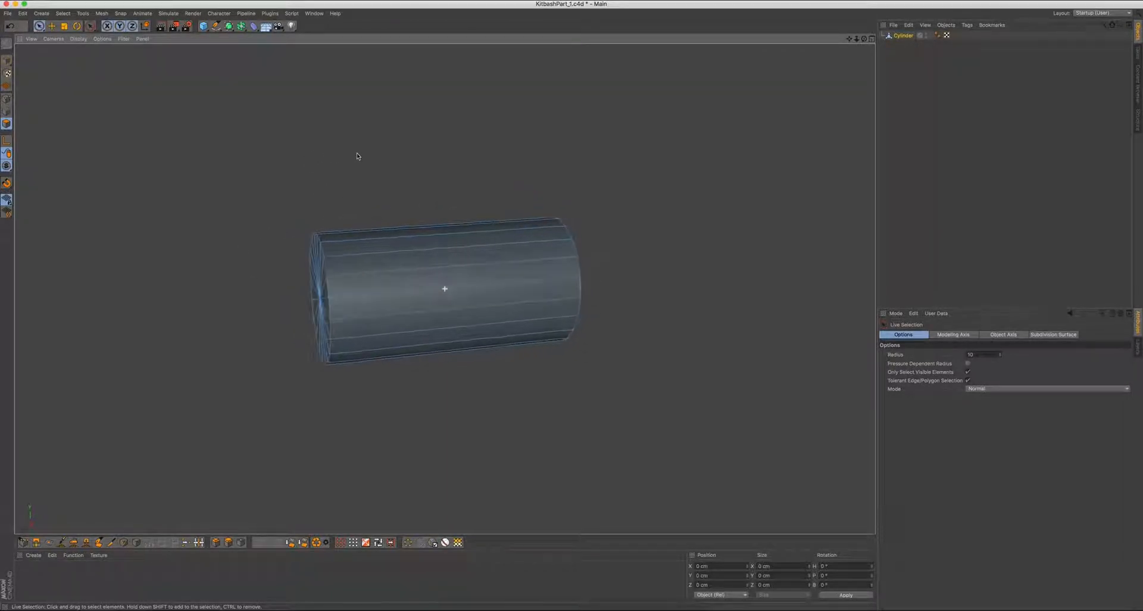
click(242, 27)
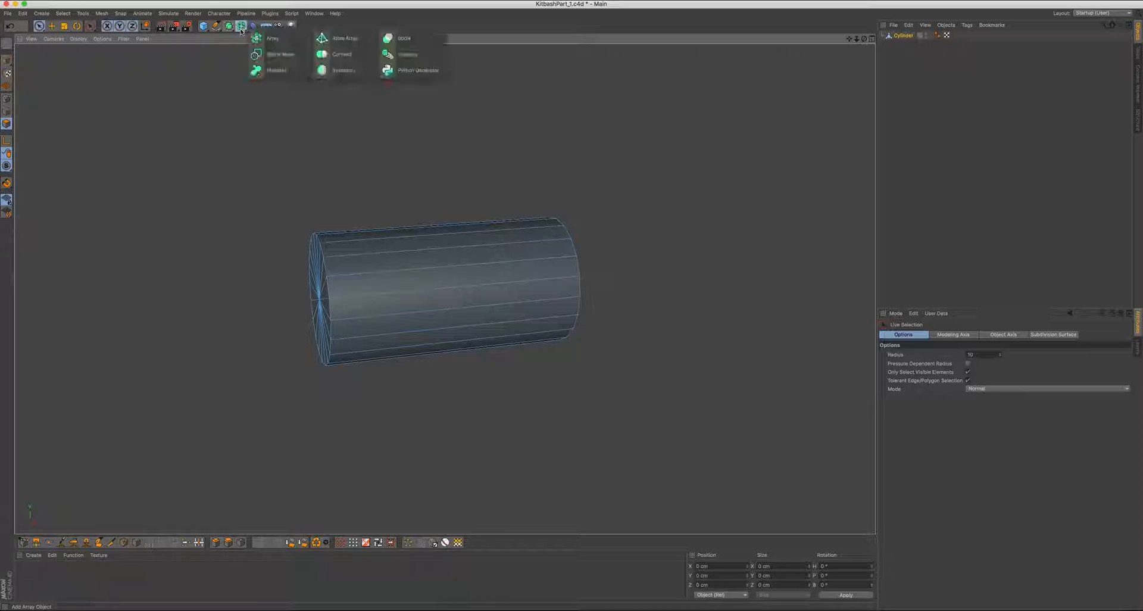
click(335, 71)
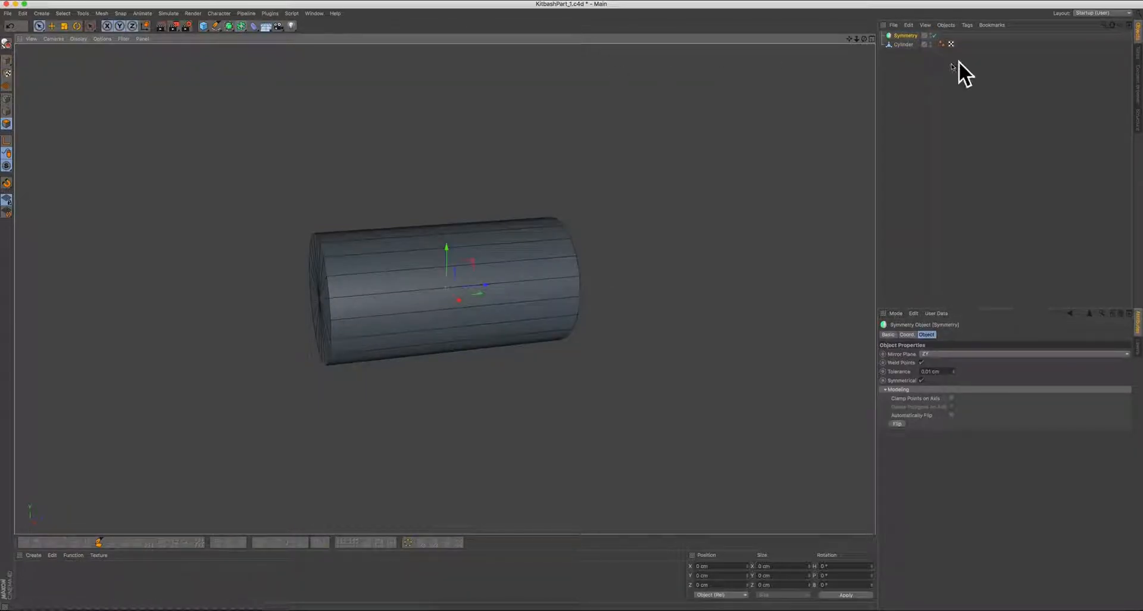
Cut an edge loop around the cylinder at about 29.6% offset with Loop/Path Cut, replacing a trial cut near the middle
click(903, 45)
alt+middle_drag(470, 263, 473, 240)
alt+drag(472, 239, 540, 150)
right_click(548, 102)
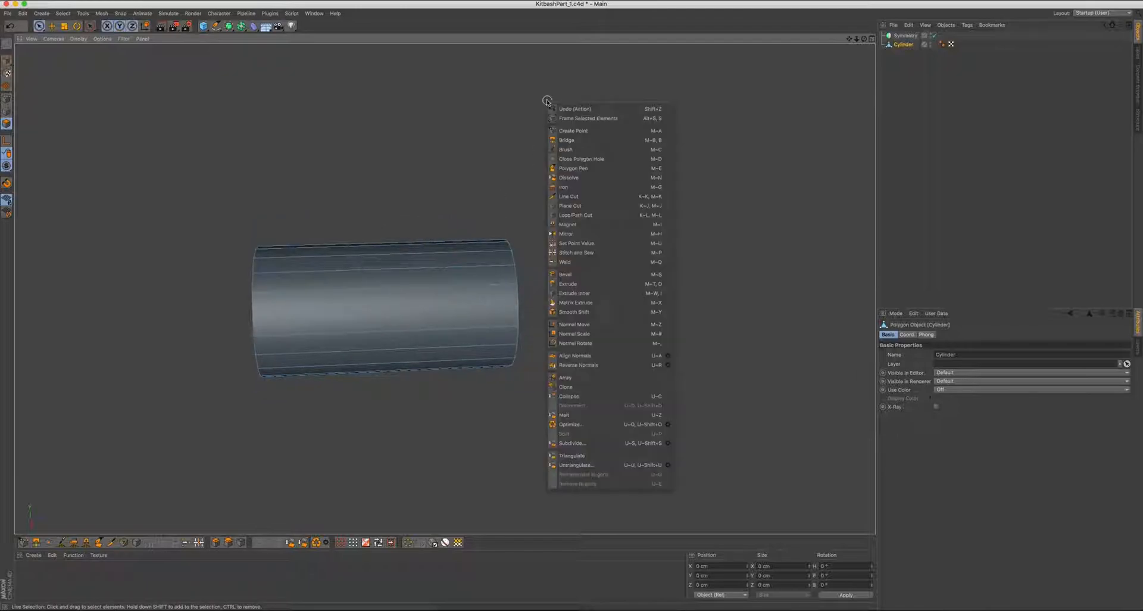
click(581, 218)
alt+middle_drag(425, 275, 539, 238)
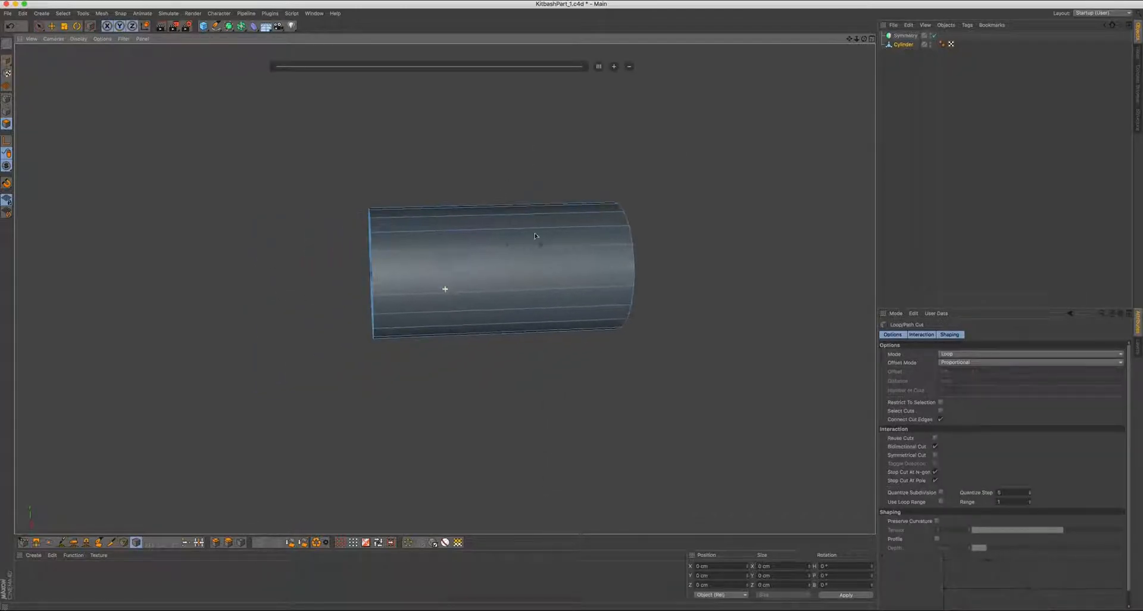
click(503, 230)
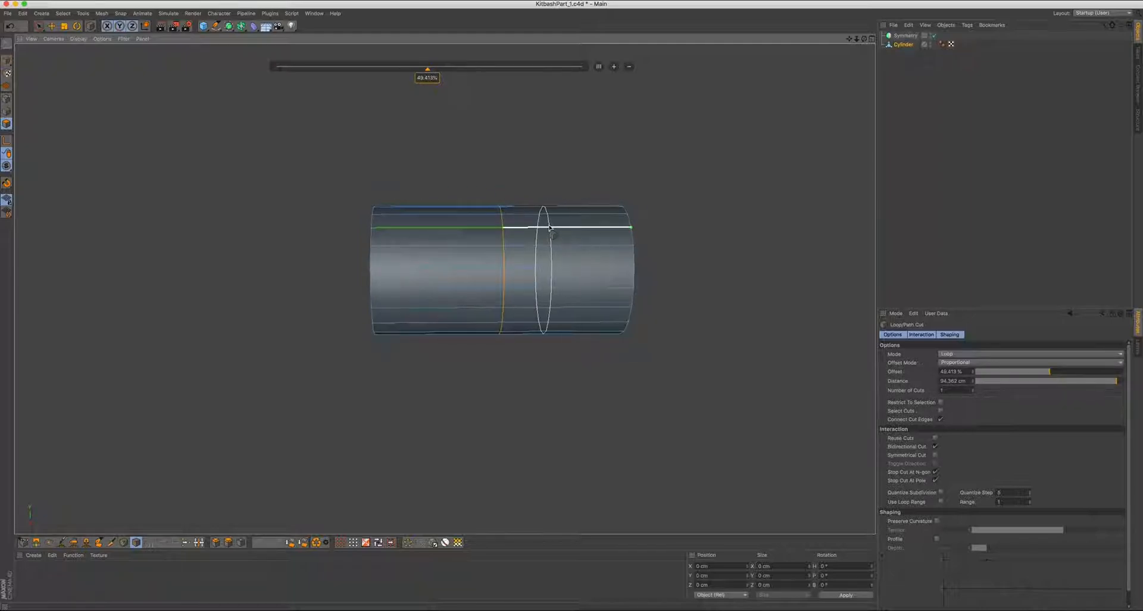
key(super+z)
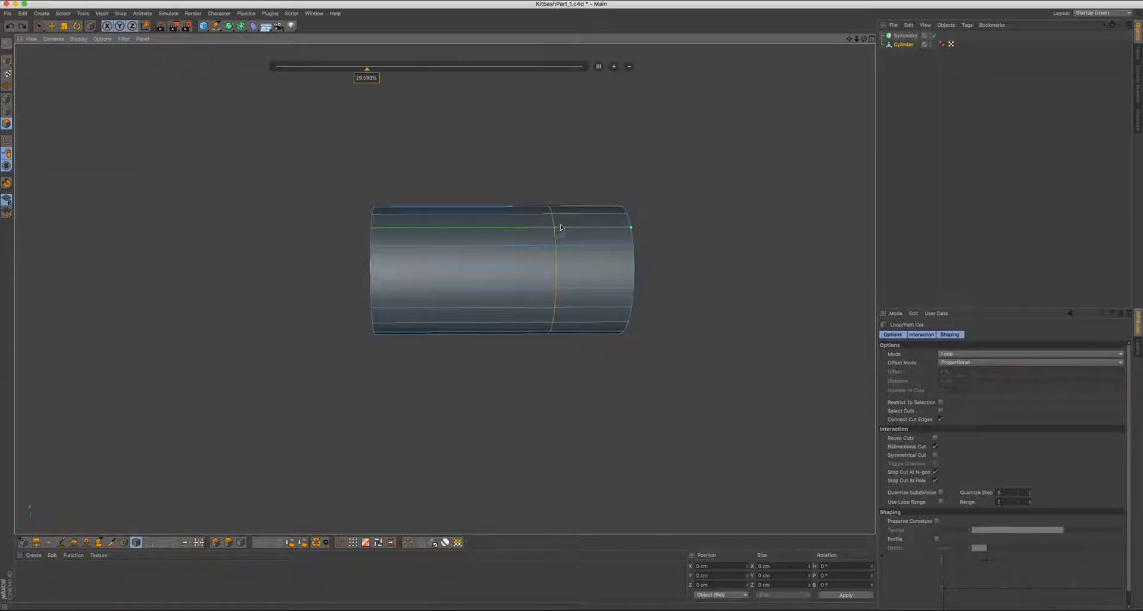
click(558, 228)
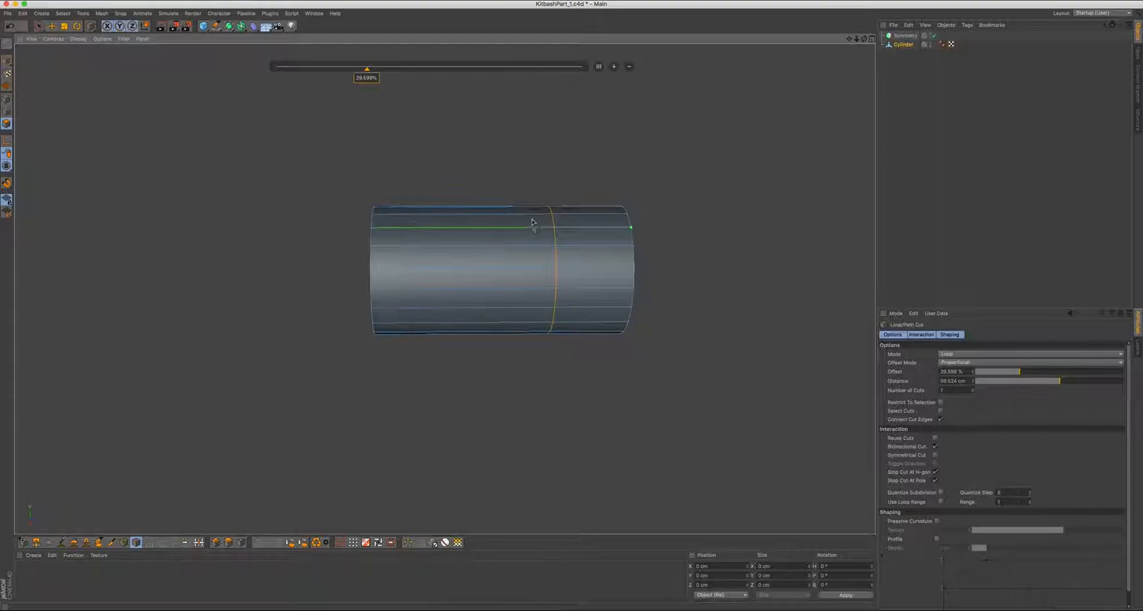
alt+drag(493, 219, 507, 219)
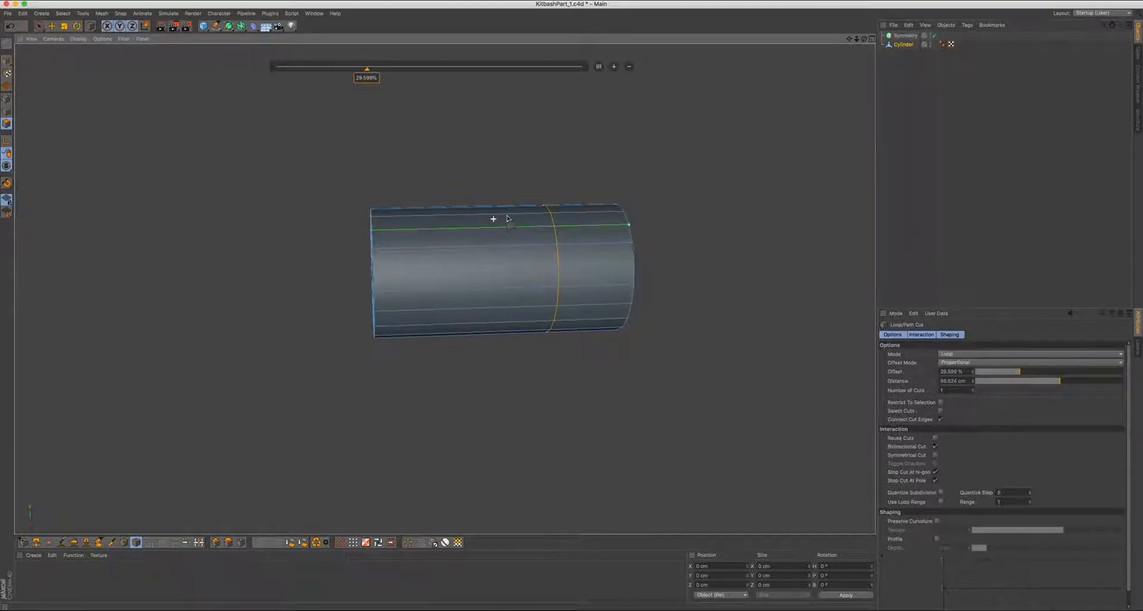
Recut the cylinder's edge loop with Loop/Path Cut, centered at 50% offset, undoing the first centered cut
click(599, 66)
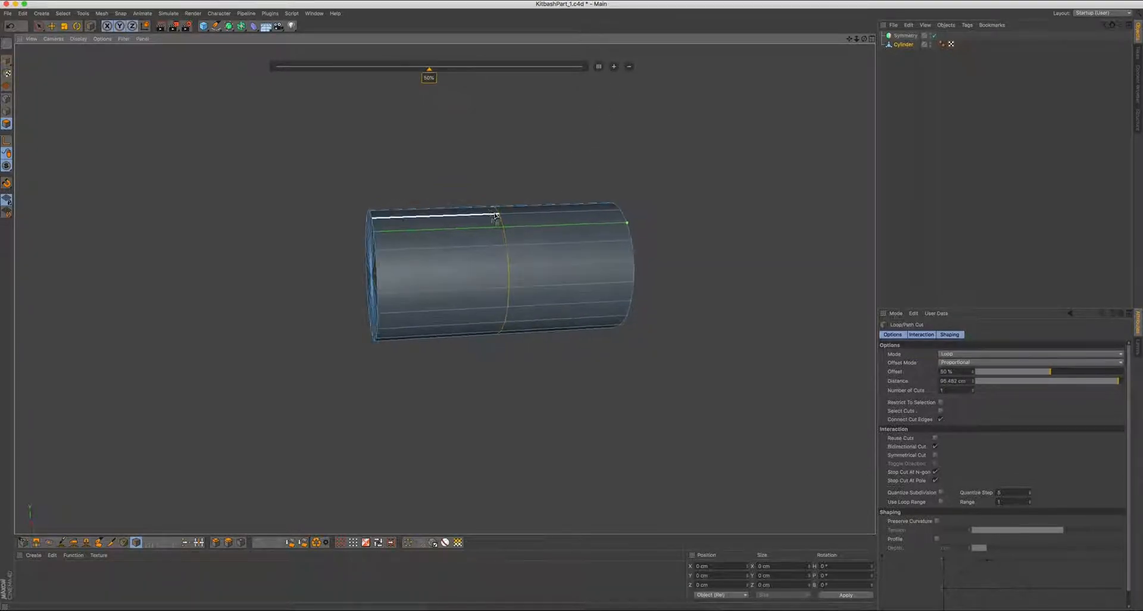
key(super+z)
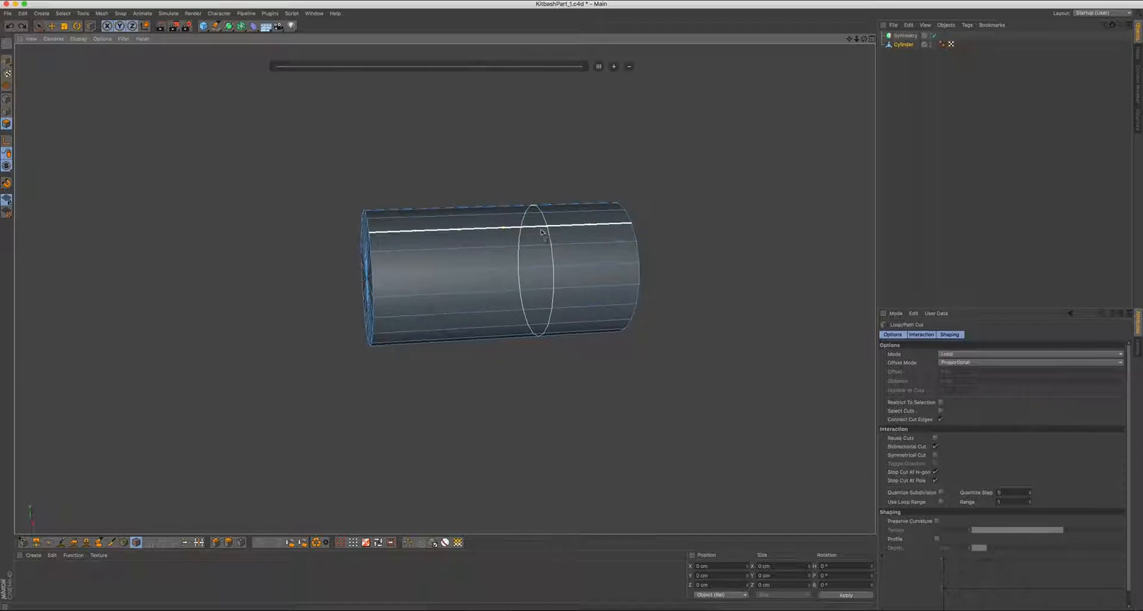
alt+drag(528, 225, 521, 209)
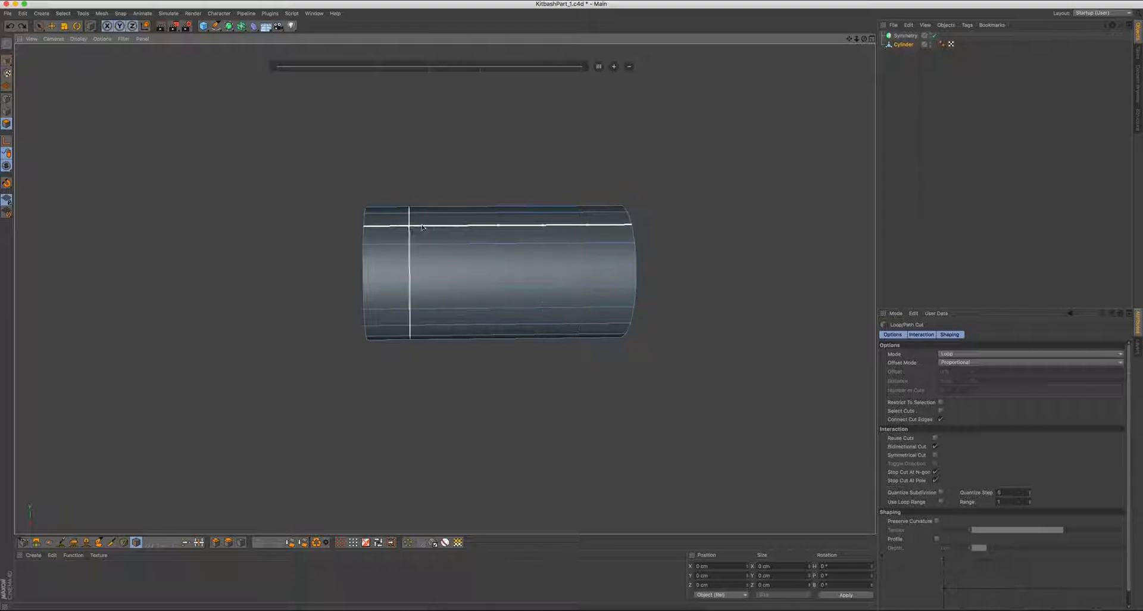
click(921, 335)
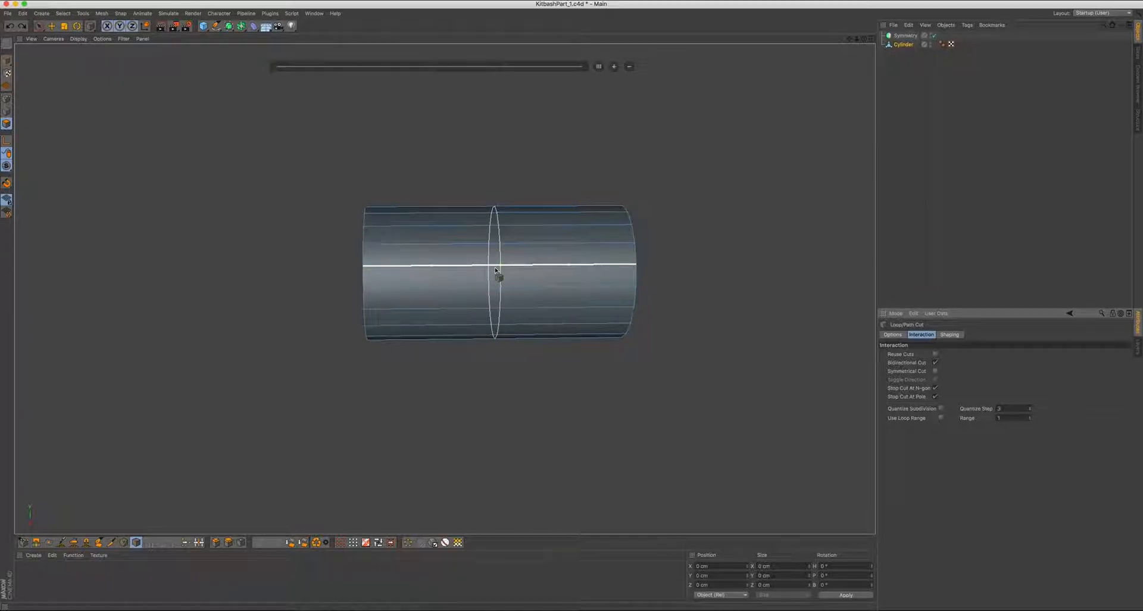
alt+drag(515, 266, 510, 264)
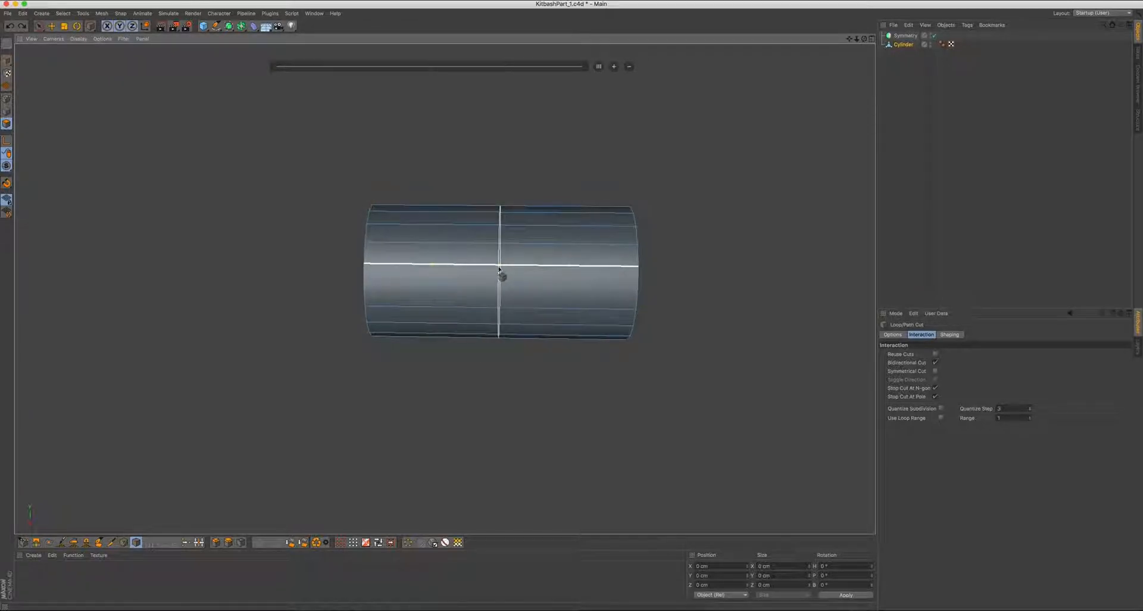
click(499, 269)
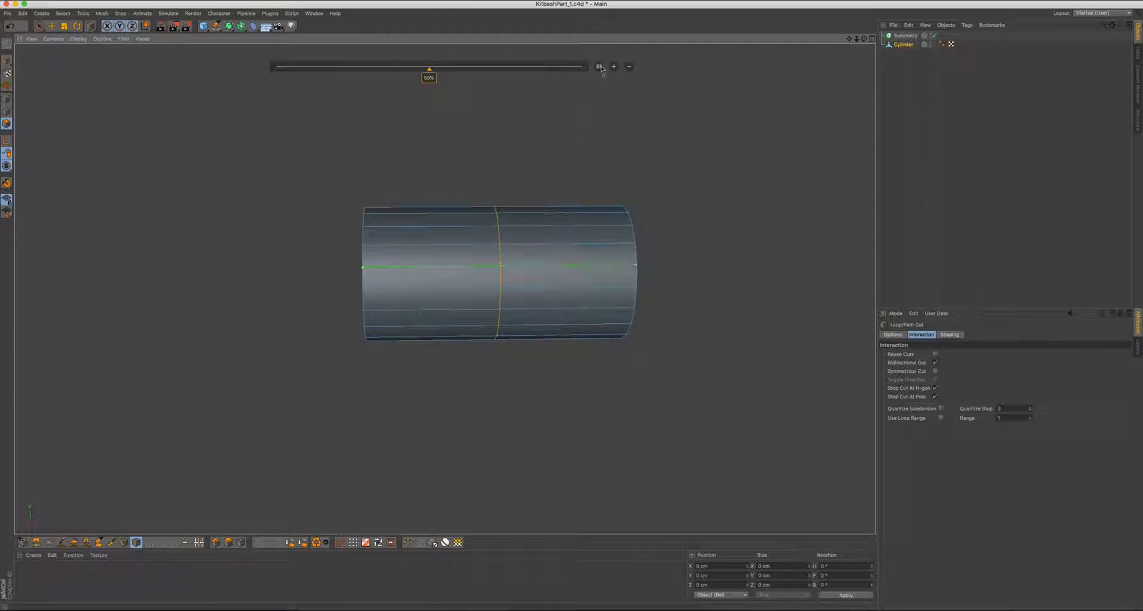
alt+drag(497, 176, 415, 185)
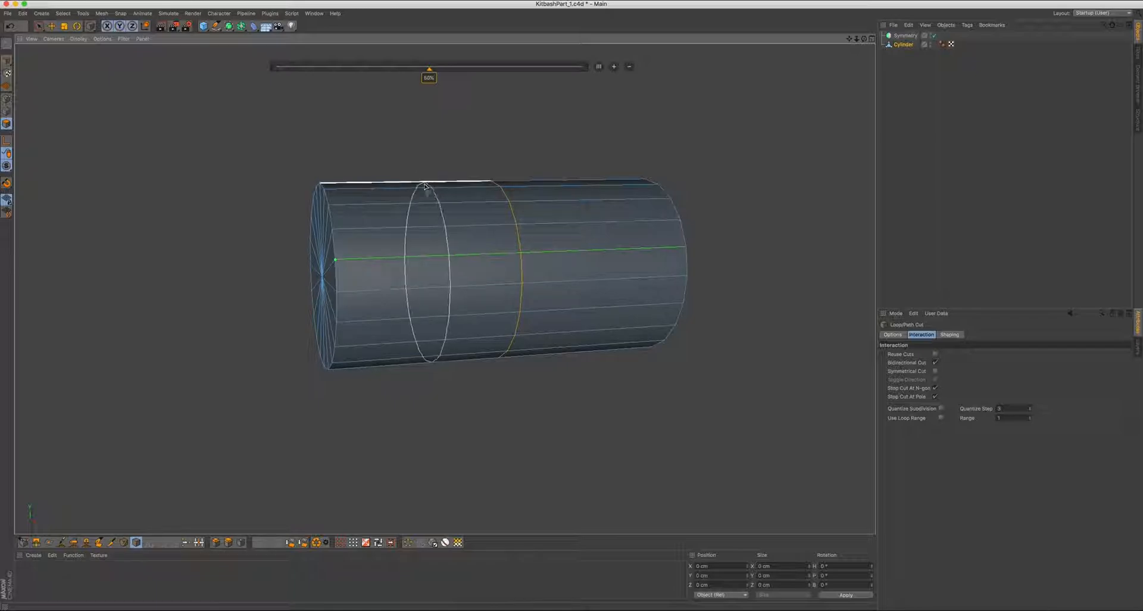
Alternate between the Rectangle Selection and Live Selection tools, finishing with Live Selection active
click(39, 26)
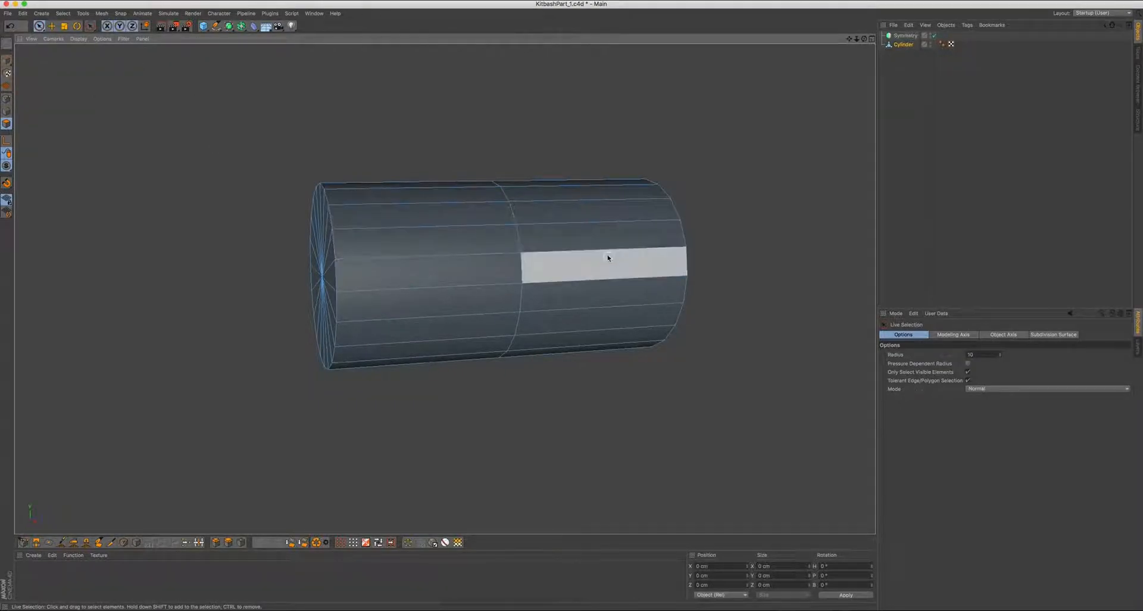
click(39, 27)
click(73, 54)
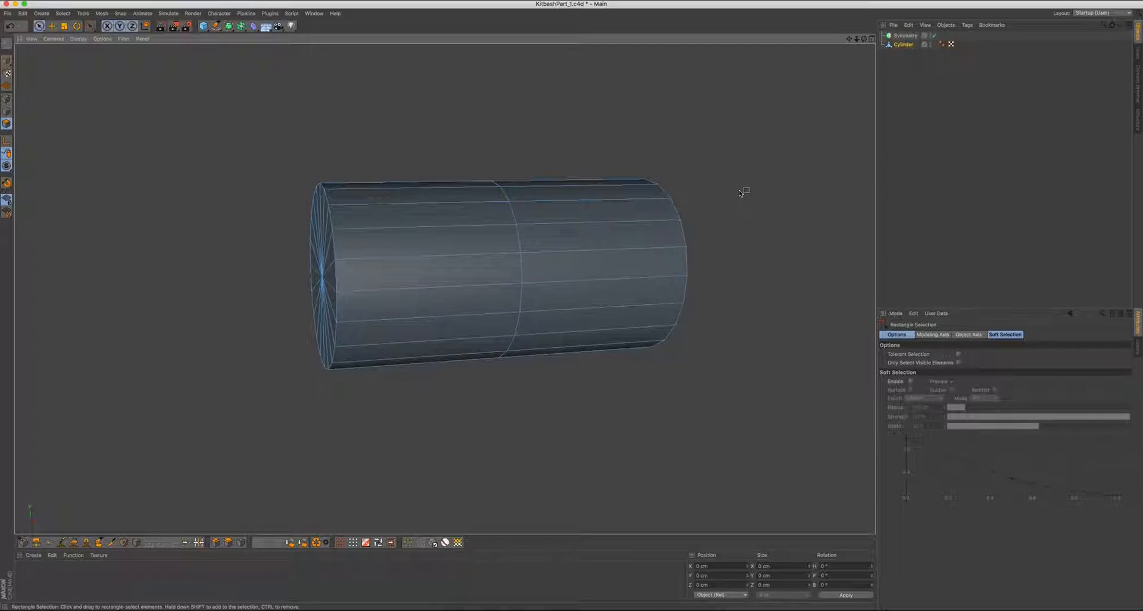
key(9)
key(0)
key(9)
key(0)
key(9)
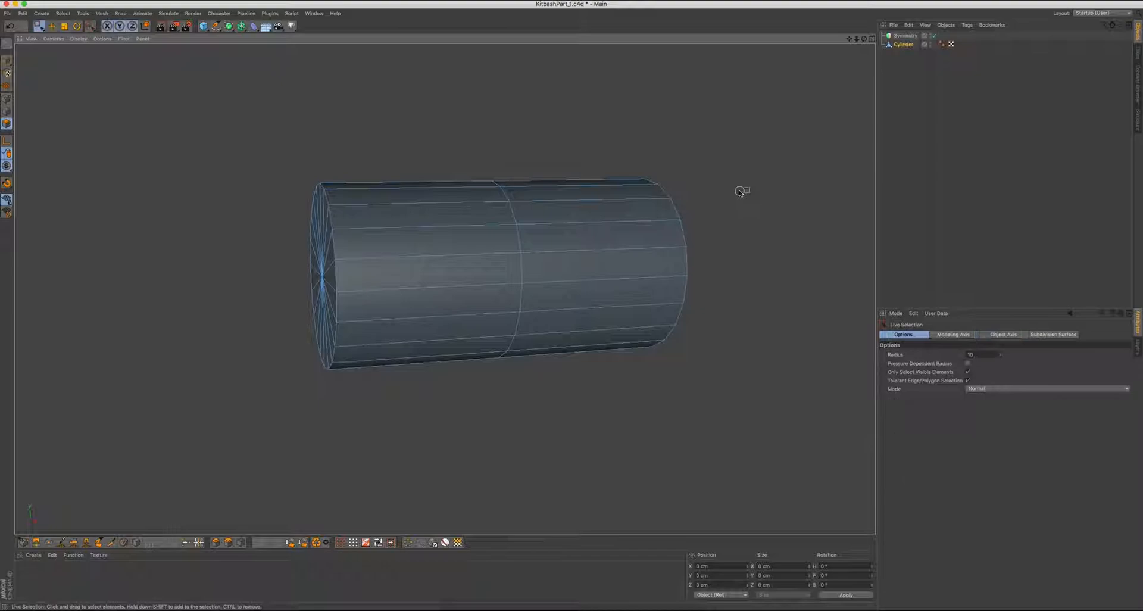
key(0)
key(9)
key(0)
key(9)
key(0)
key(9)
Try selecting individual side faces of the cylinder with Live Selection from several viewing angles
alt+drag(526, 197, 495, 205)
alt+drag(387, 164, 400, 381)
click(482, 205)
double_click(441, 194)
alt+middle_drag(401, 380, 441, 316)
alt+drag(441, 316, 495, 337)
click(495, 333)
alt+drag(551, 222, 446, 285)
click(517, 353)
alt+drag(517, 353, 448, 299)
Select the ring of side faces between the near end cap and the middle cut with Loop Selection and delete it
key(v)
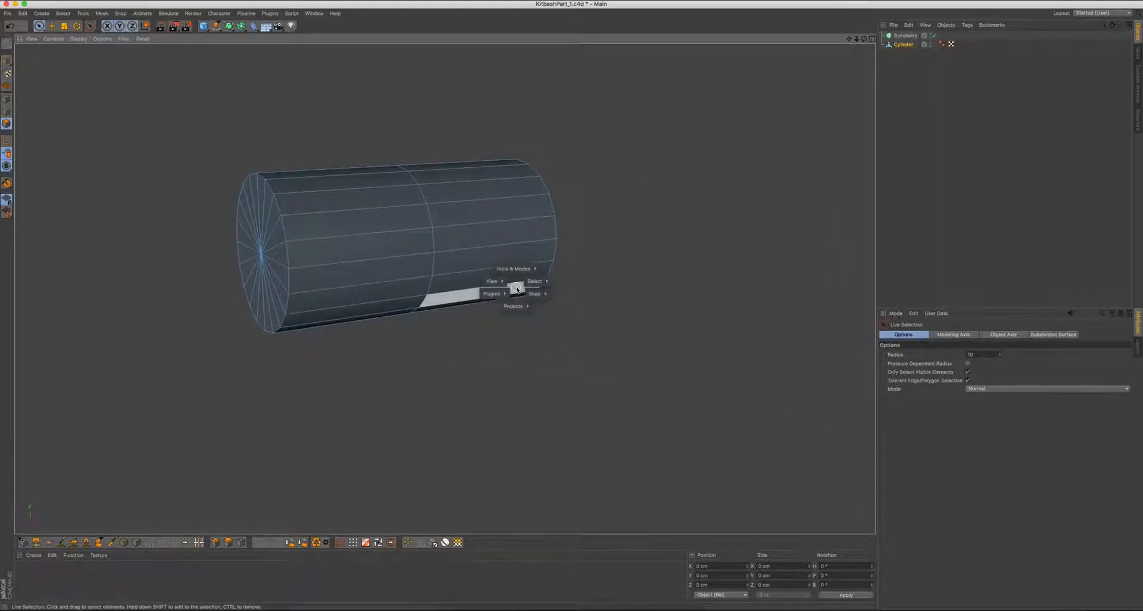
mouse_move(542, 284)
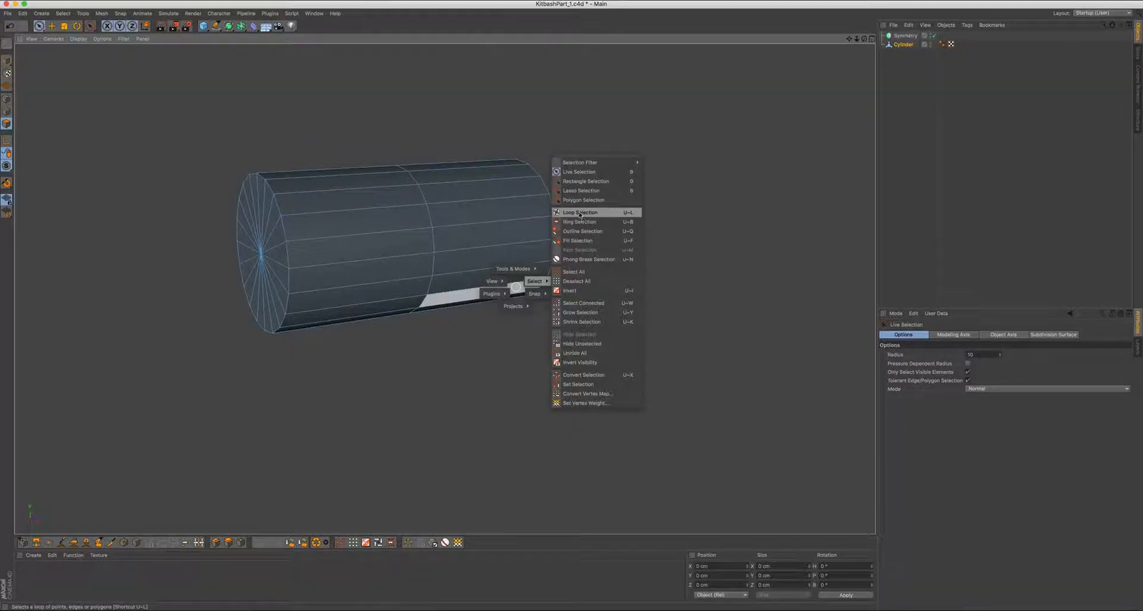
click(624, 215)
alt+drag(444, 288, 525, 226)
click(444, 232)
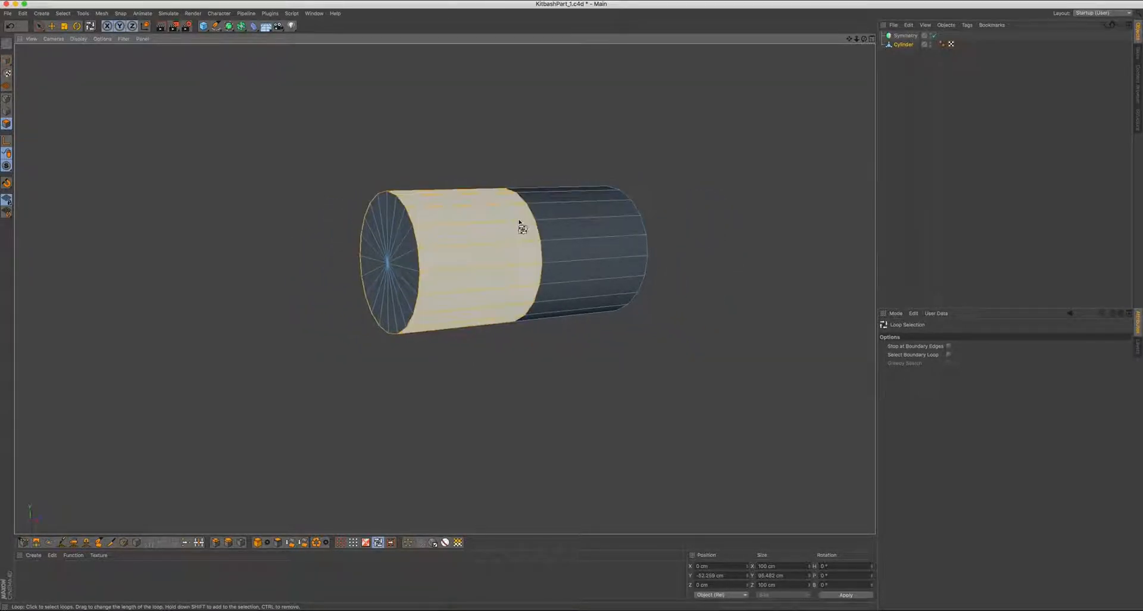
key(v)
mouse_move(532, 216)
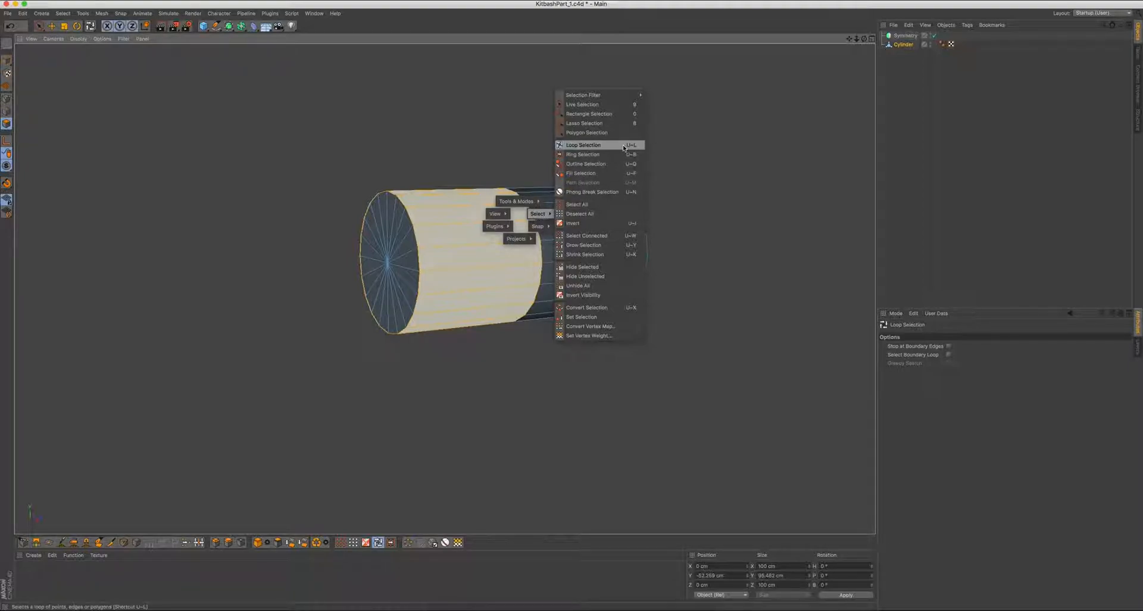
click(448, 256)
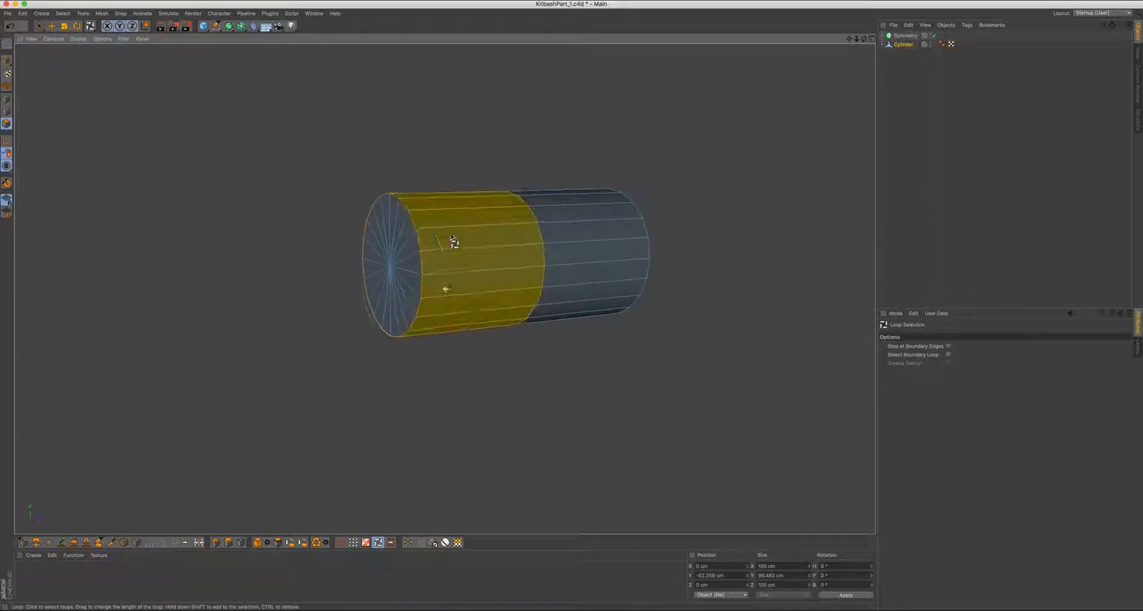
alt+middle_drag(452, 235, 490, 275)
alt+drag(490, 275, 477, 273)
alt+right_drag(477, 273, 495, 258)
key(Delete)
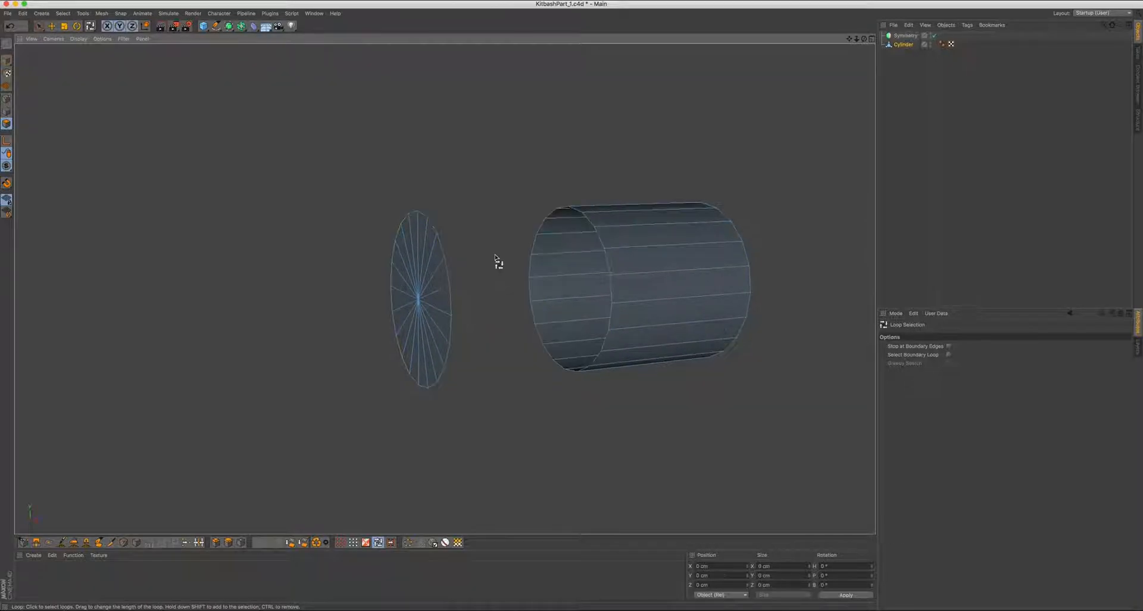
Delete the detached end cap faces and frame the remaining half of the cylinder
click(420, 270)
key(Delete)
key(h)
mouse_move(596, 202)
alt+mouse_down()
mouse_move(562, 202)
mouse_move(561, 215)
mouse_move(599, 214)
alt+mouse_up()
In Points mode, remove the stray points of the deleted cap with Optimize, after undoing a trial manual deletion
click(6, 99)
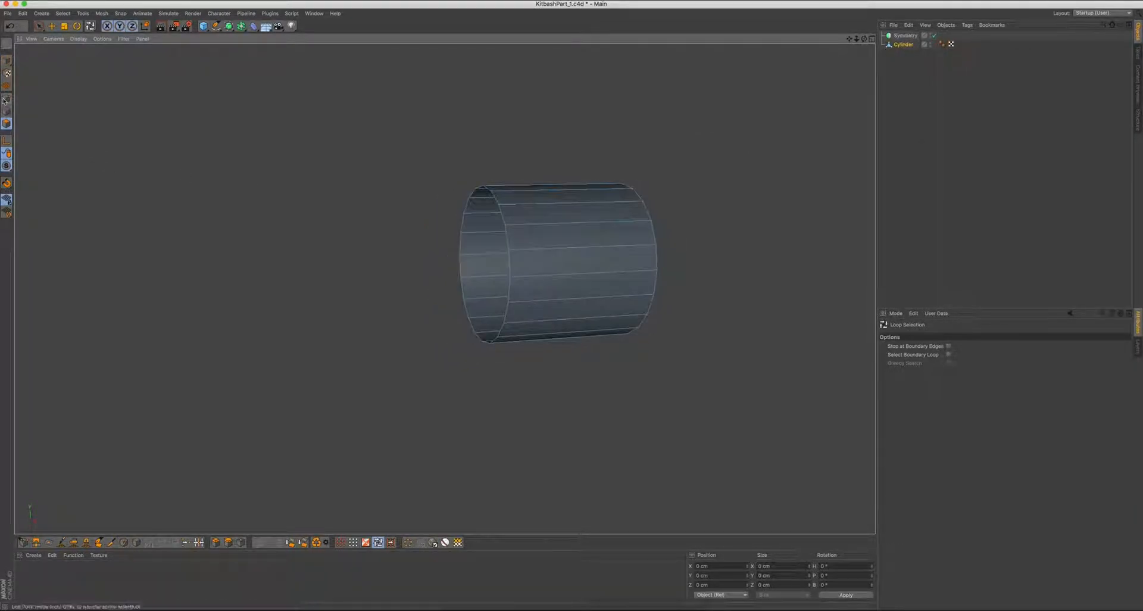
mouse_move(438, 245)
alt+mouse_down()
mouse_move(423, 220)
mouse_move(492, 219)
mouse_move(429, 169)
mouse_move(429, 215)
mouse_move(503, 230)
mouse_move(370, 222)
mouse_move(502, 207)
mouse_move(411, 204)
mouse_move(452, 212)
mouse_move(467, 187)
mouse_move(444, 183)
mouse_move(434, 153)
alt+mouse_up()
key(0)
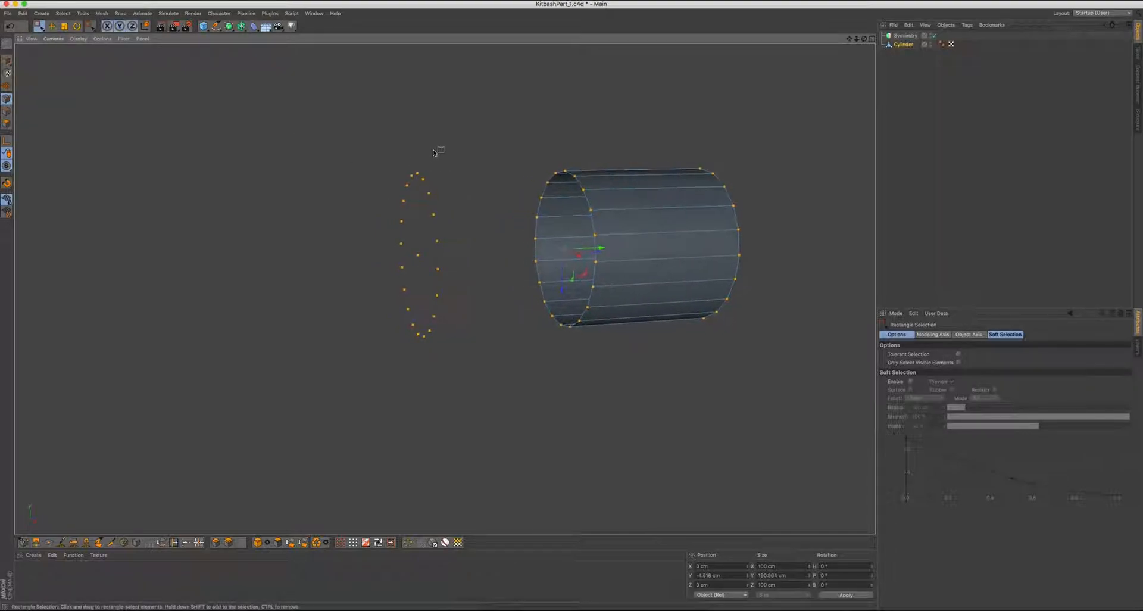
drag(484, 120, 309, 376)
key(Delete)
key(super+z)
alt+drag(518, 270, 447, 204)
right_click(577, 136)
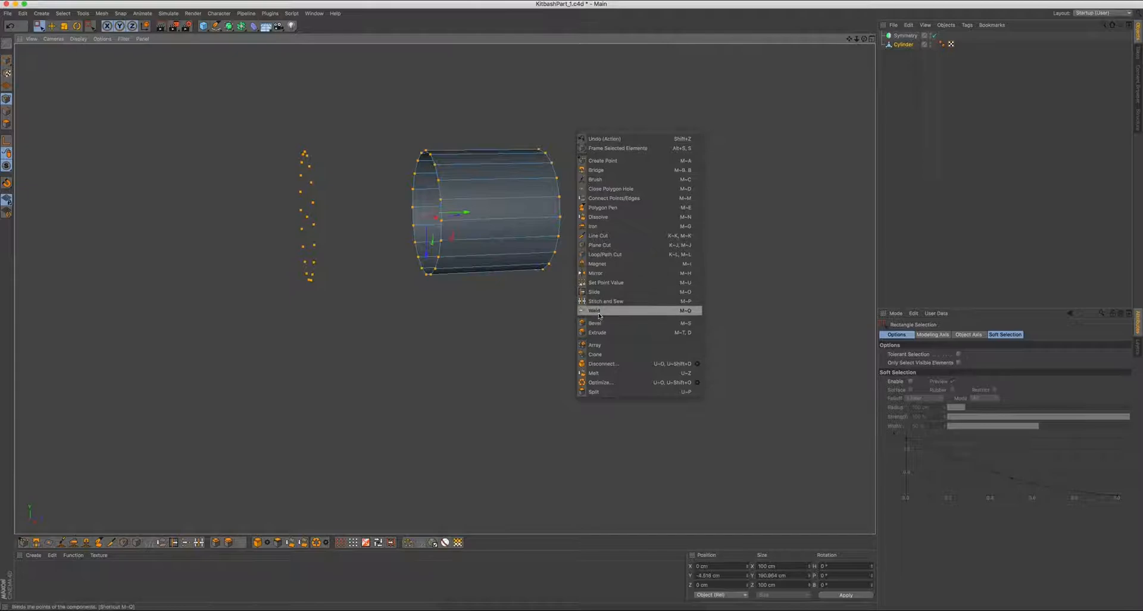
click(599, 384)
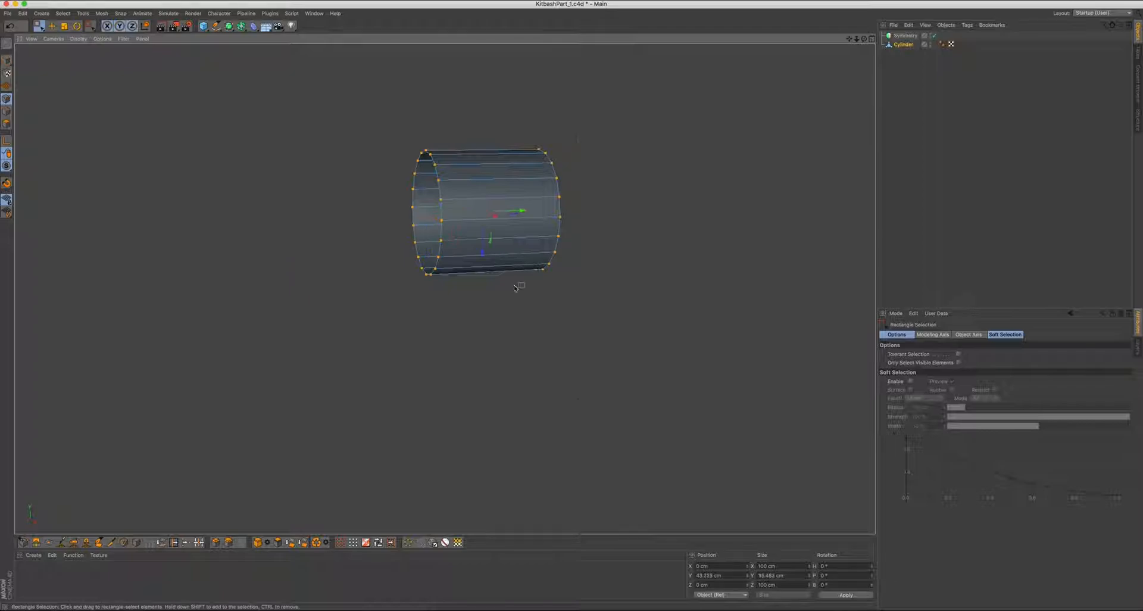
click(501, 170)
Make the Cylinder a child of the Symmetry object and show the Symmetry object's properties
scroll(495, 168, up, 3)
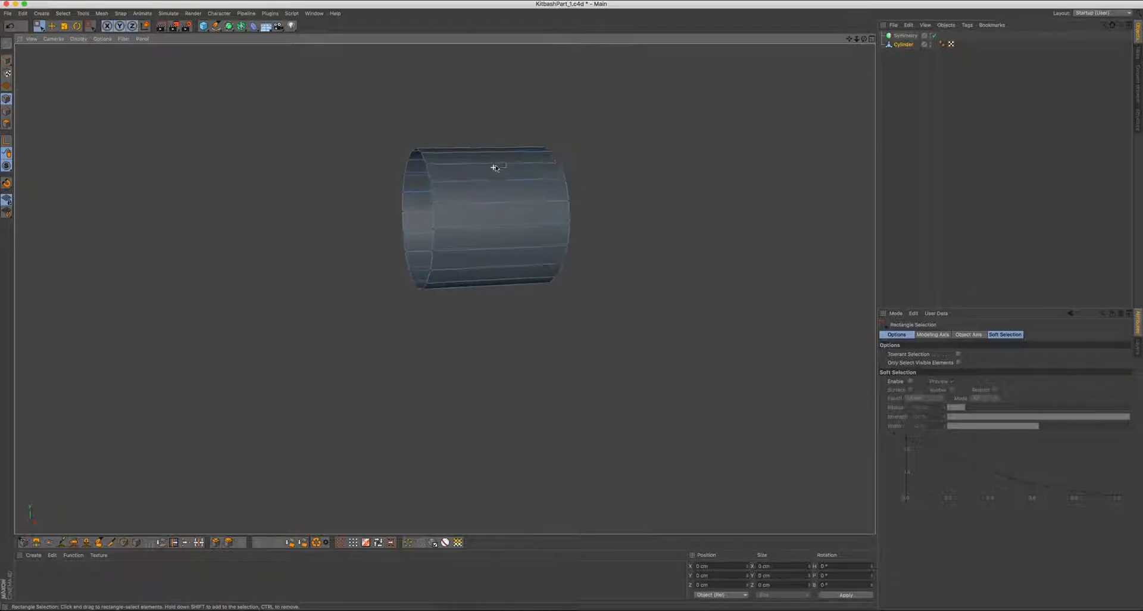
alt+middle_drag(495, 169, 510, 199)
drag(899, 45, 906, 36)
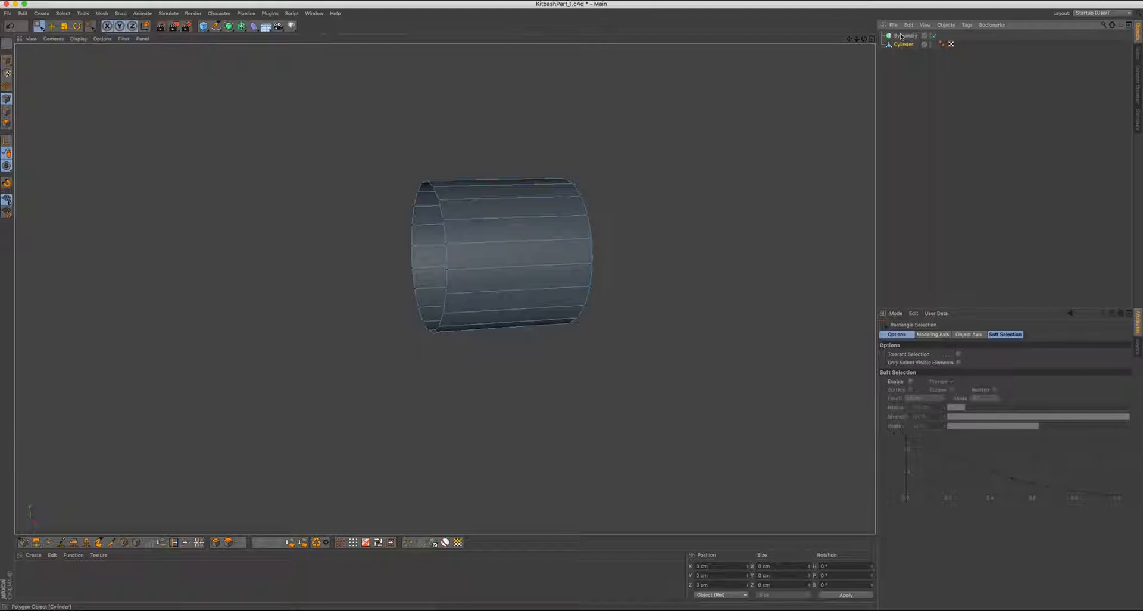
click(913, 35)
alt+drag(565, 209, 539, 212)
scroll(520, 237, up, 2)
alt+middle_drag(520, 237, 505, 223)
alt+drag(505, 223, 699, 287)
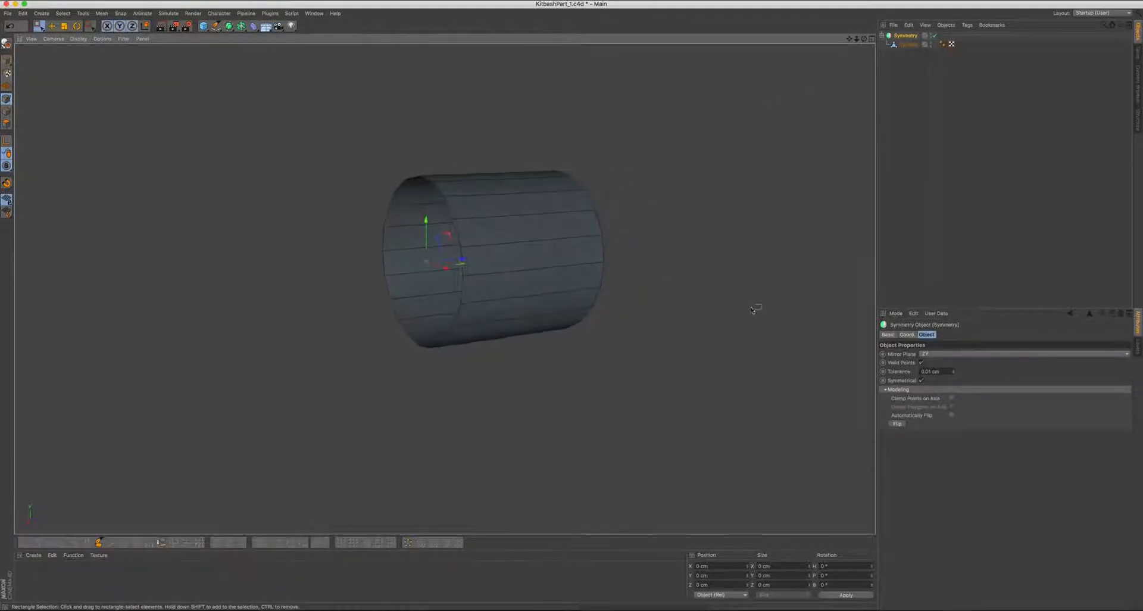
Compare mirror planes for the Symmetry object and set its Mirror Plane to XY
click(926, 354)
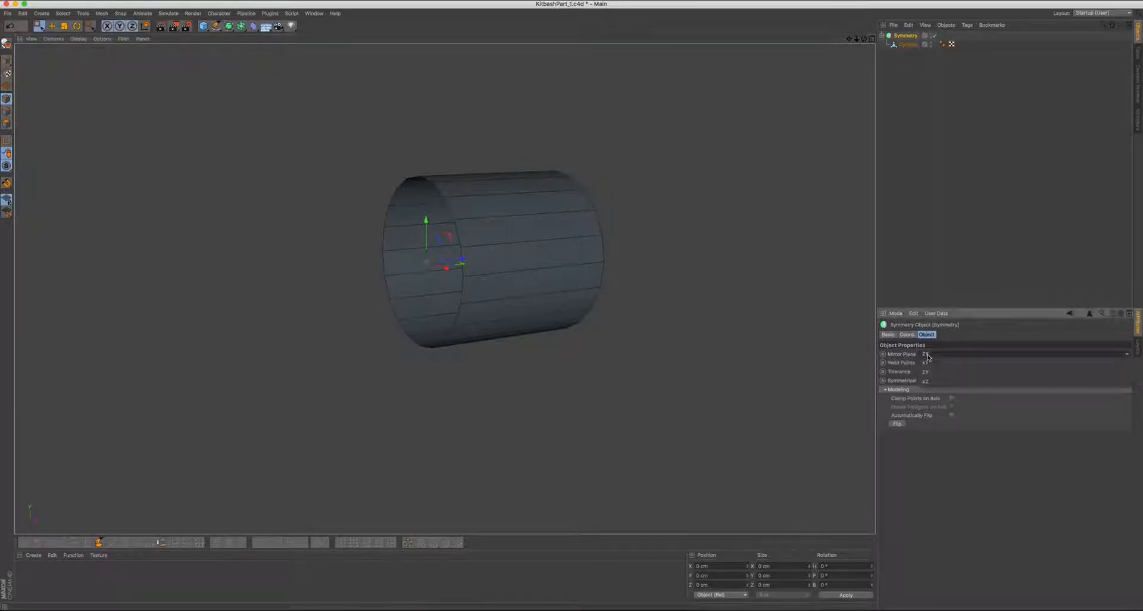
click(933, 364)
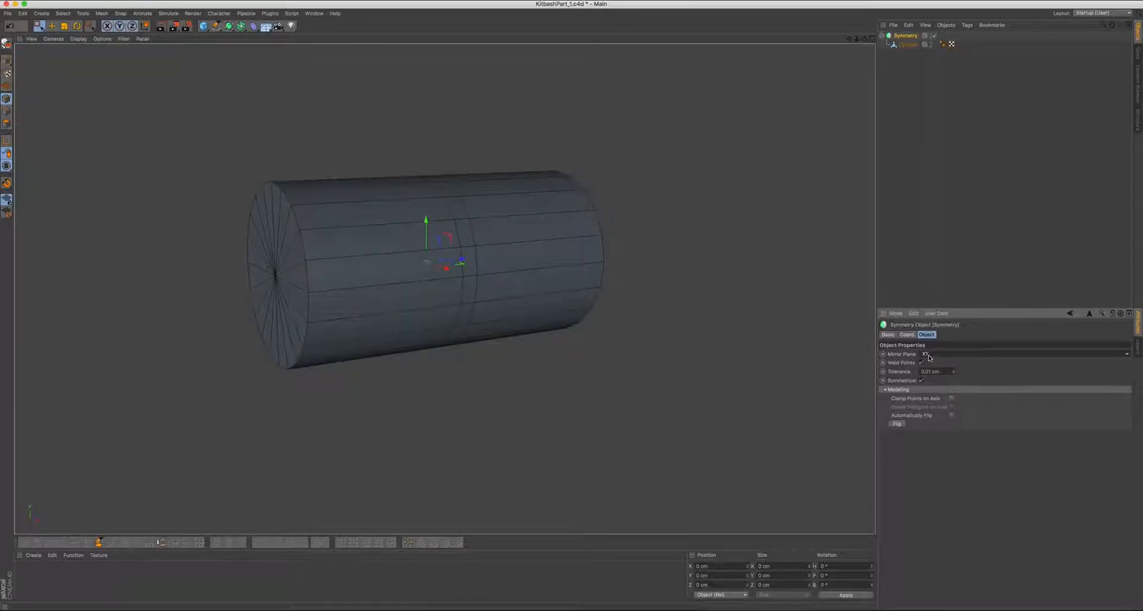
key(super+z)
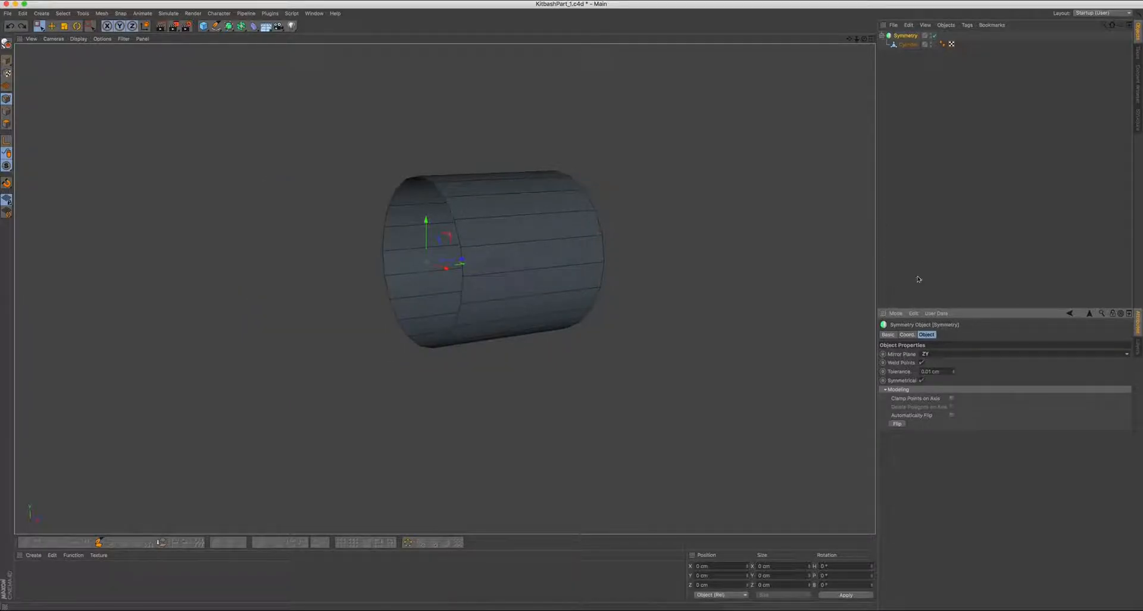
click(936, 355)
click(933, 364)
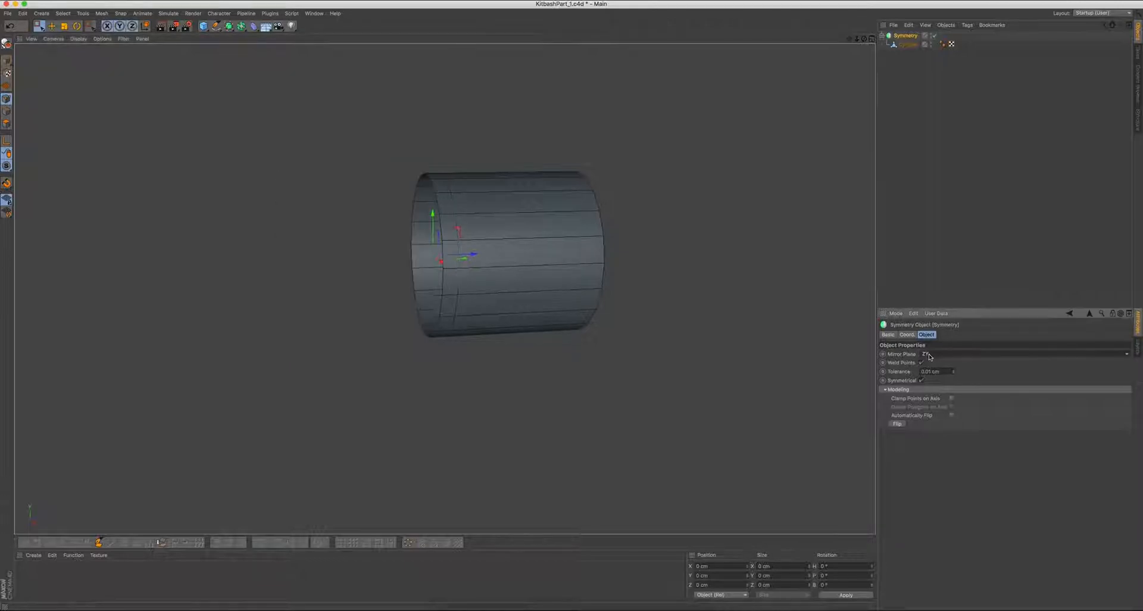
key(super+z)
click(944, 354)
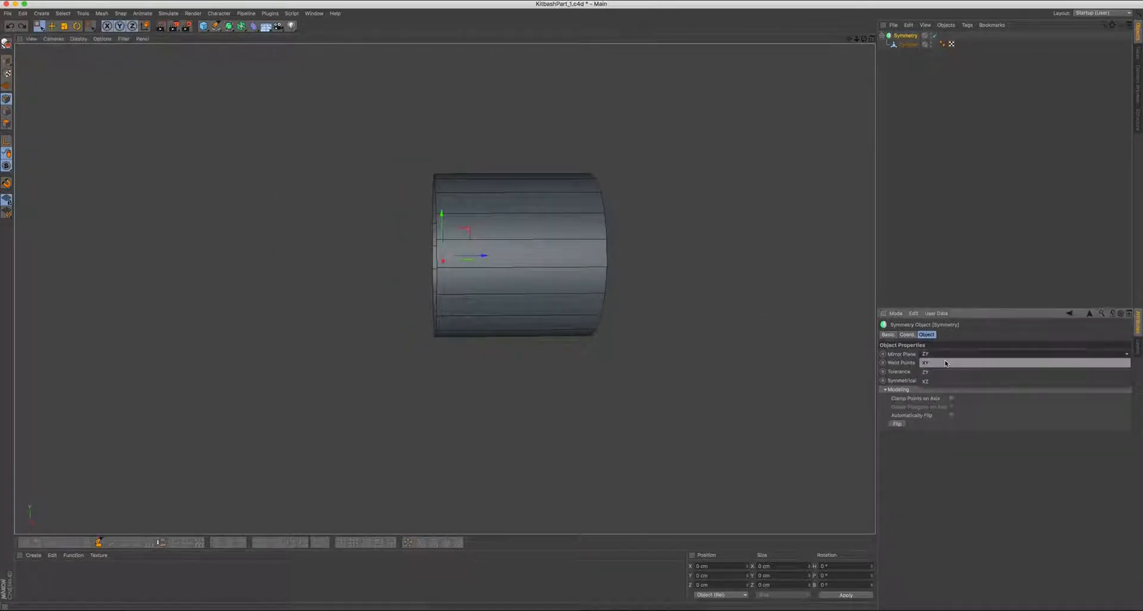
click(922, 362)
click(949, 353)
click(951, 381)
click(963, 354)
click(965, 363)
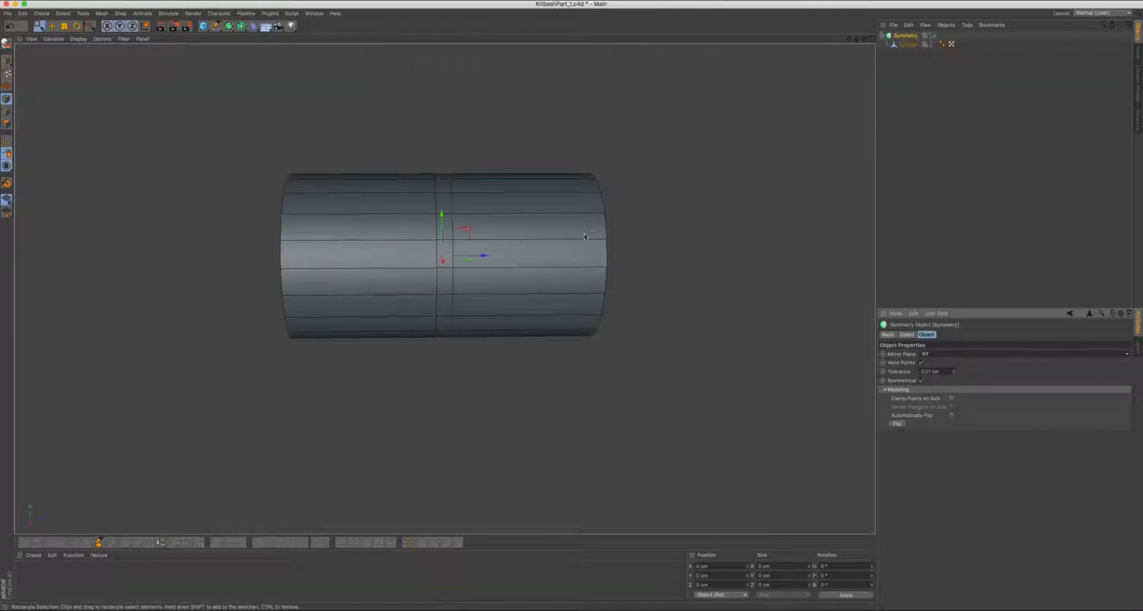
alt+middle_drag(553, 214, 626, 209)
alt+drag(625, 209, 607, 205)
drag(544, 257, 538, 257)
key(super+z)
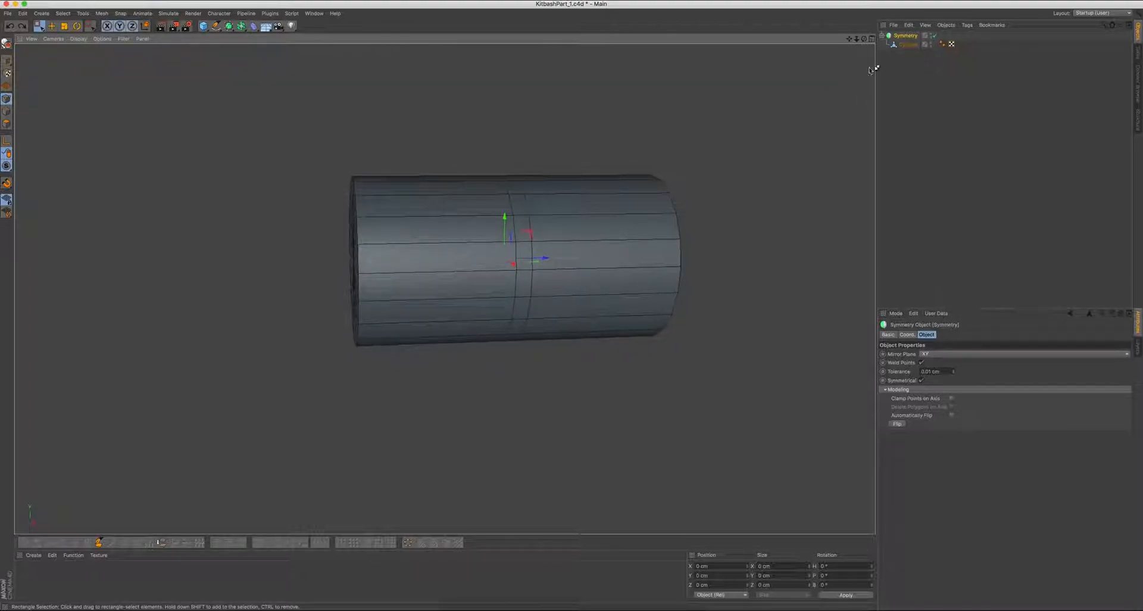
Select the Cylinder and move its points along its length until the open end roughly meets the mirrored half
click(904, 45)
alt+drag(670, 141, 643, 145)
drag(628, 262, 633, 260)
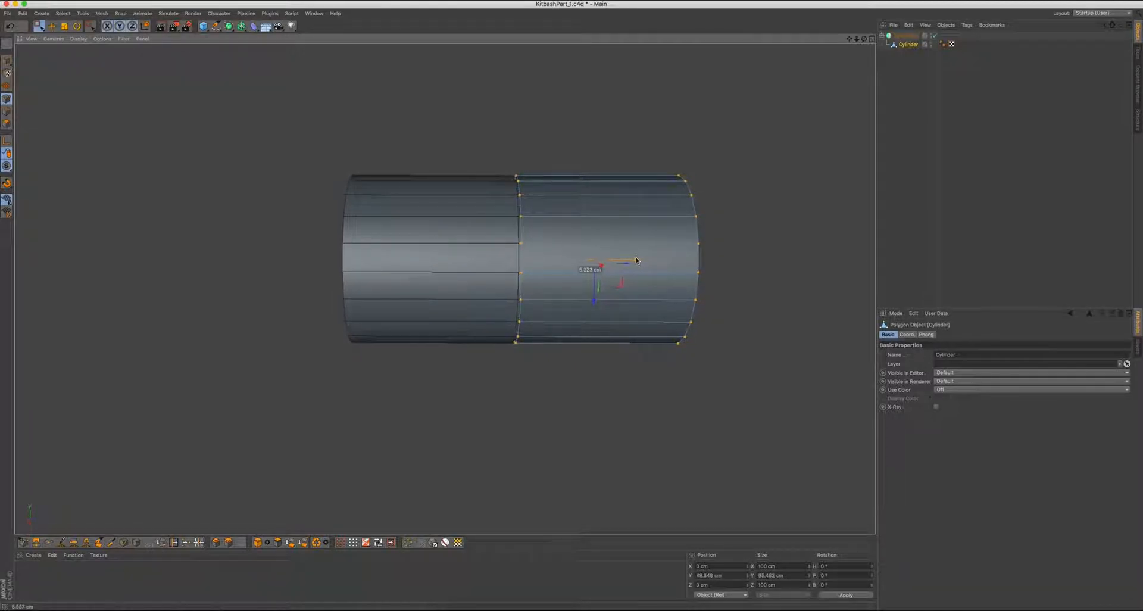
scroll(572, 189, up, 3)
scroll(554, 191, down, 4)
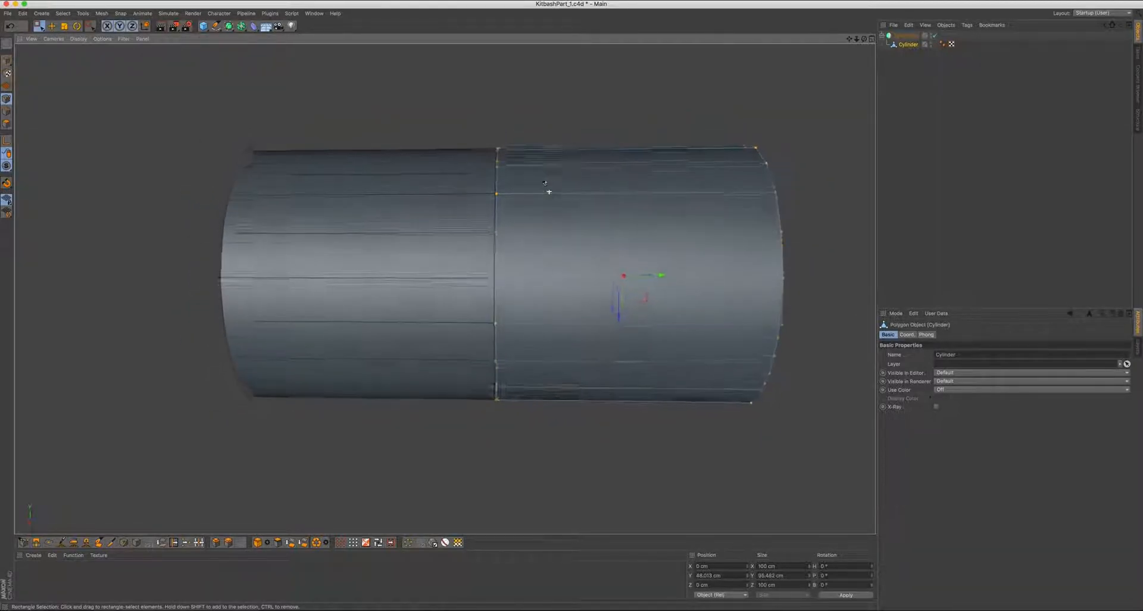
Undo the last point move and reposition the points at about 47.8 cm in Y so both halves meet at the seam
alt+drag(515, 198, 515, 196)
drag(611, 251, 611, 251)
scroll(528, 204, up, 5)
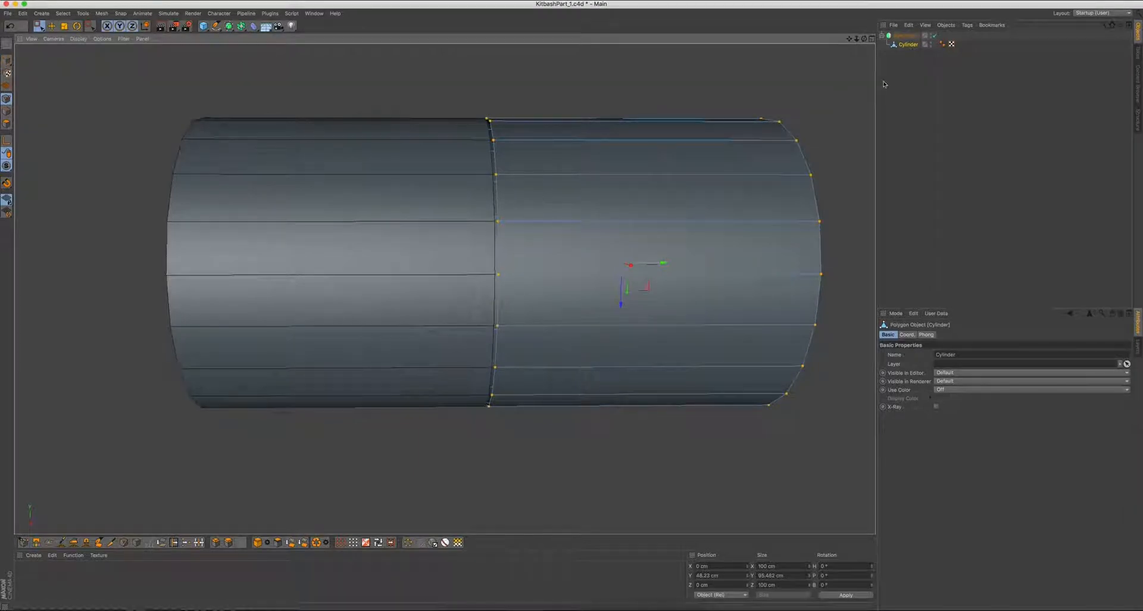
key(ctrl+z)
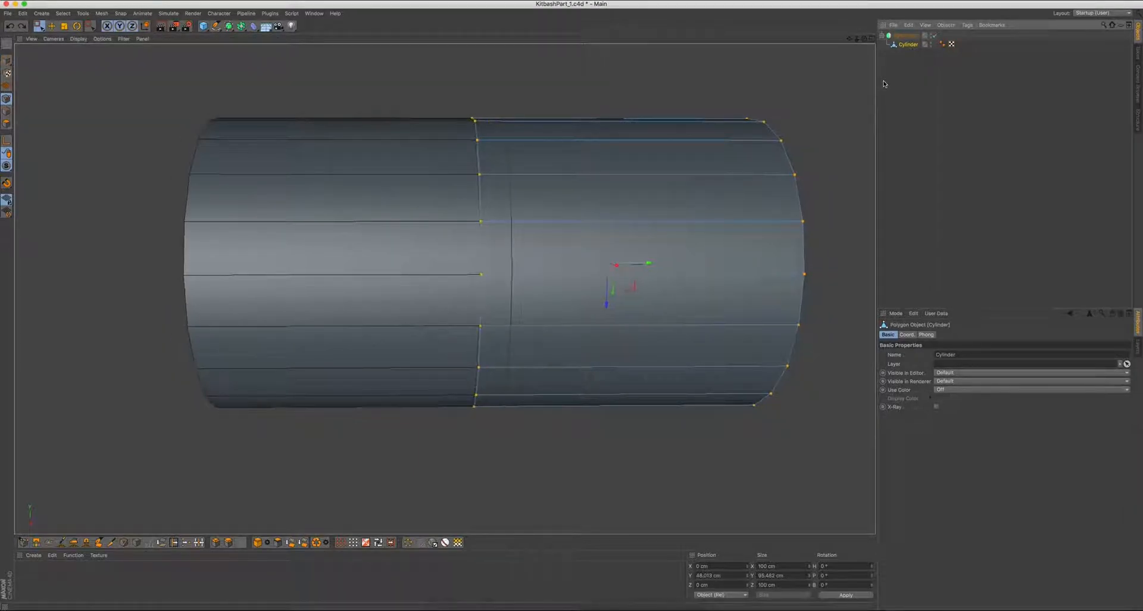
drag(648, 262, 661, 260)
alt+drag(524, 174, 480, 184)
drag(633, 281, 633, 280)
scroll(633, 279, up, 6)
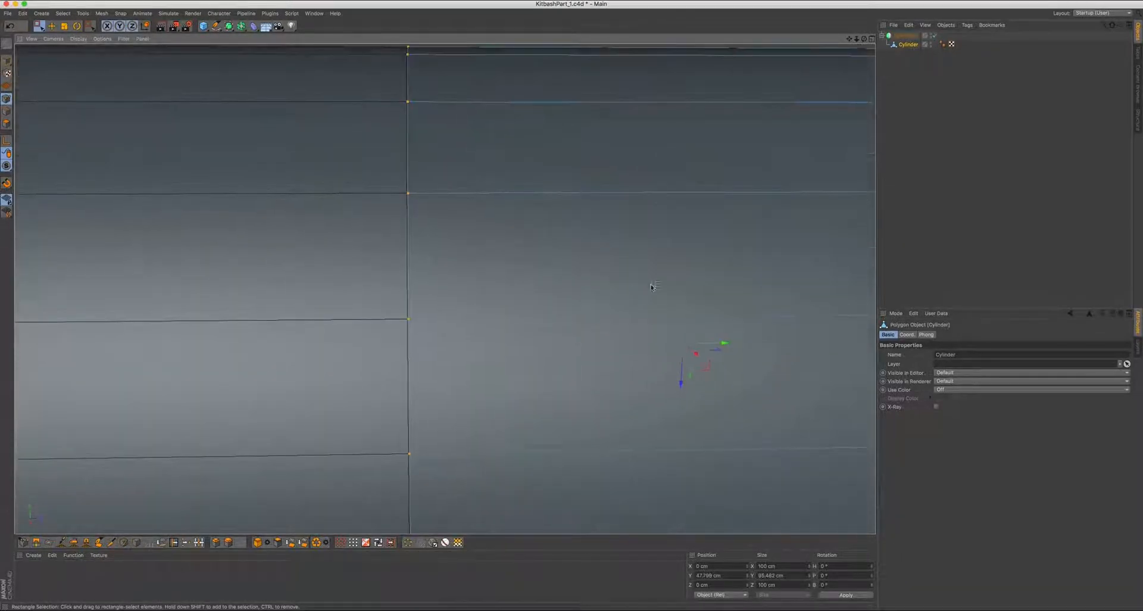
Nudge the Cylinder's points to about 47.9 cm in Y, and turn off the Symmetry object
drag(715, 345, 717, 346)
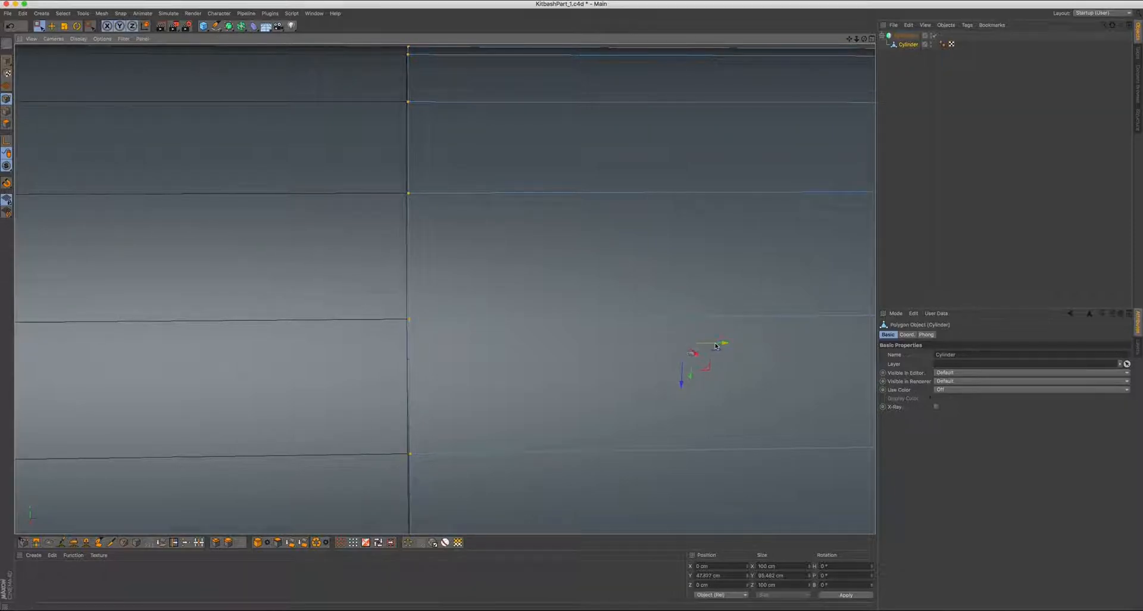
scroll(533, 230, down, 4)
alt+drag(530, 229, 574, 230)
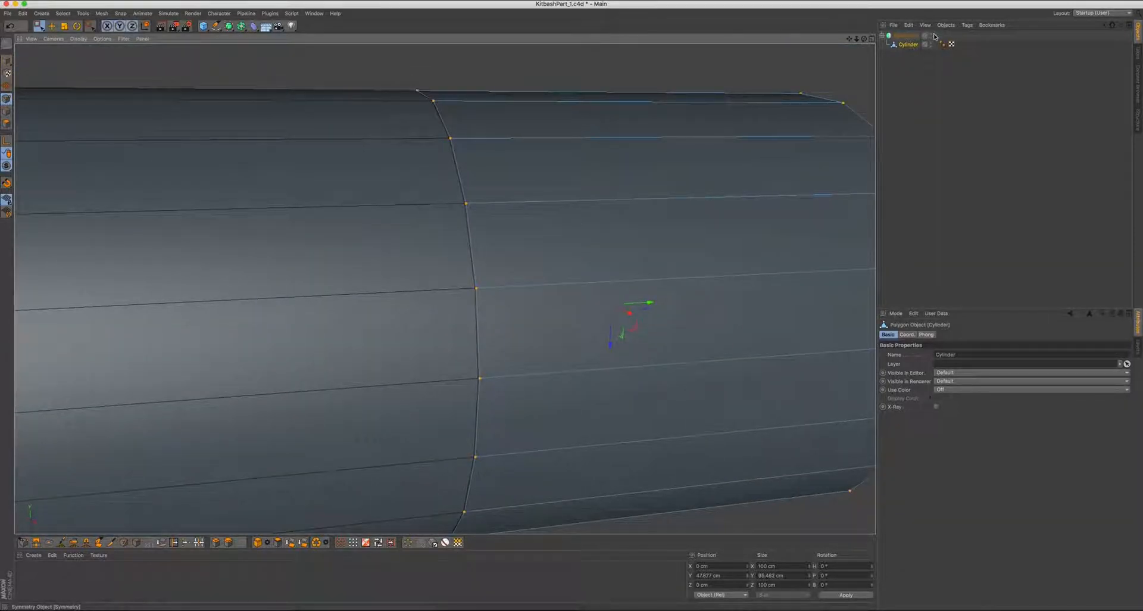
click(934, 36)
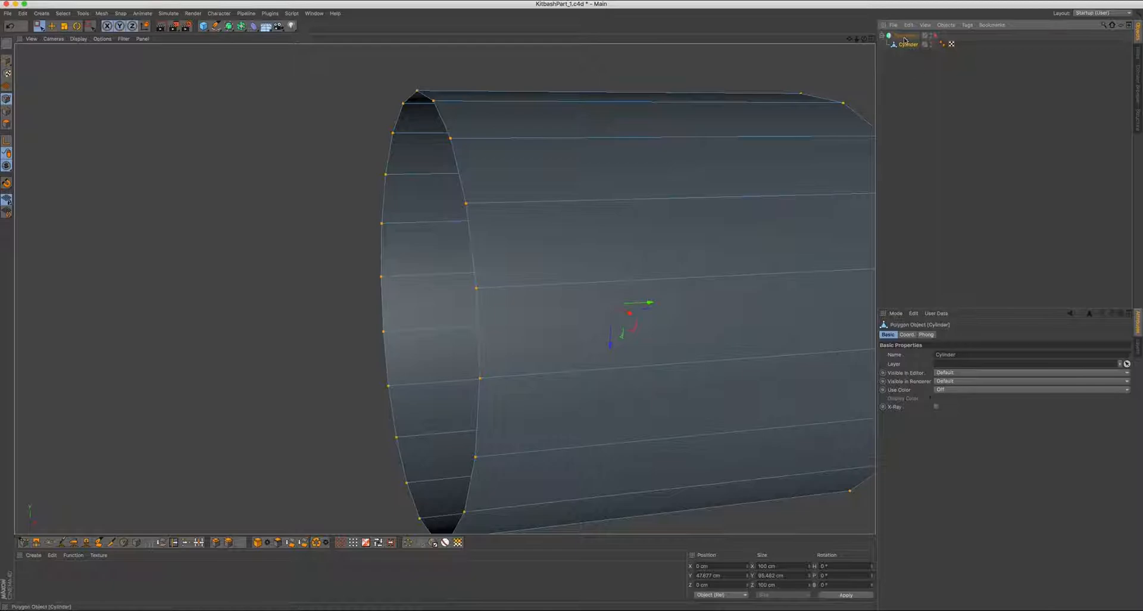
Select the Symmetry object and enable Clamp Points on Axis
click(906, 36)
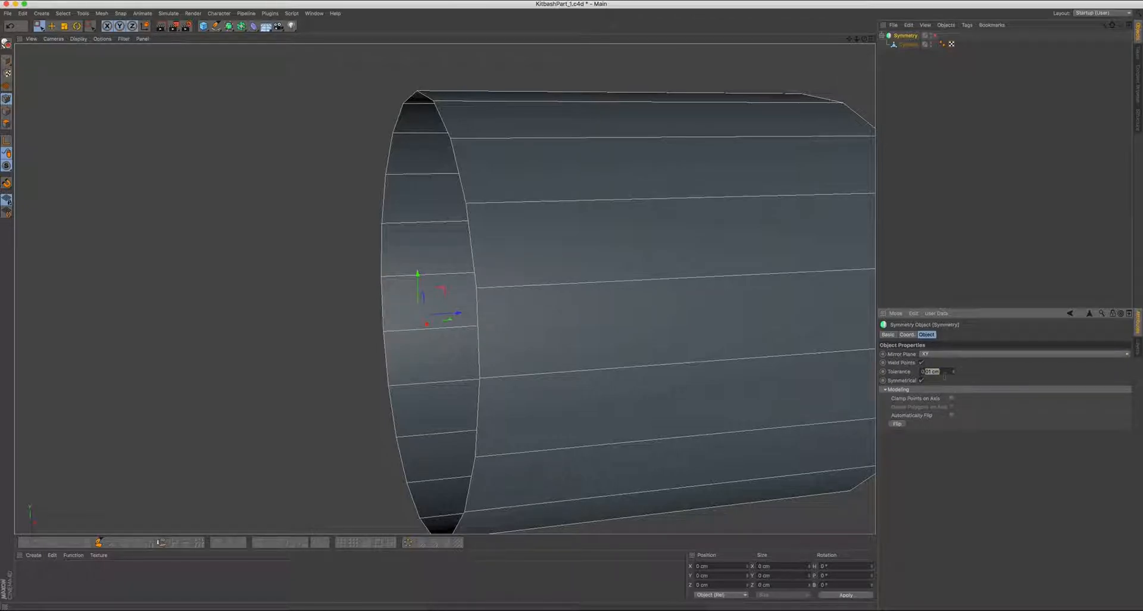
alt+drag(617, 265, 593, 267)
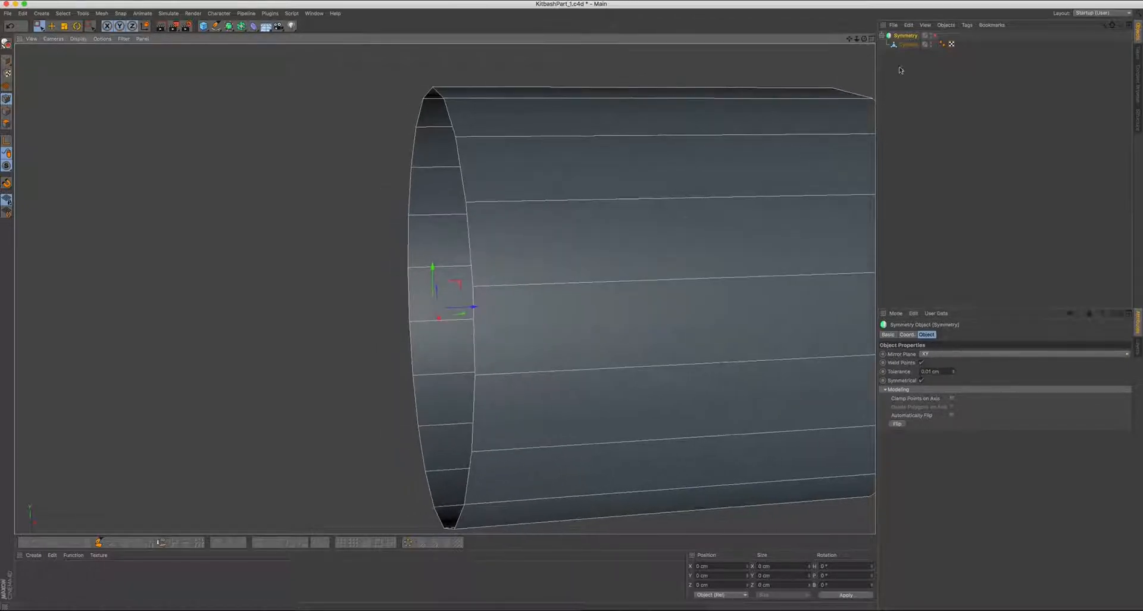
click(903, 46)
click(901, 37)
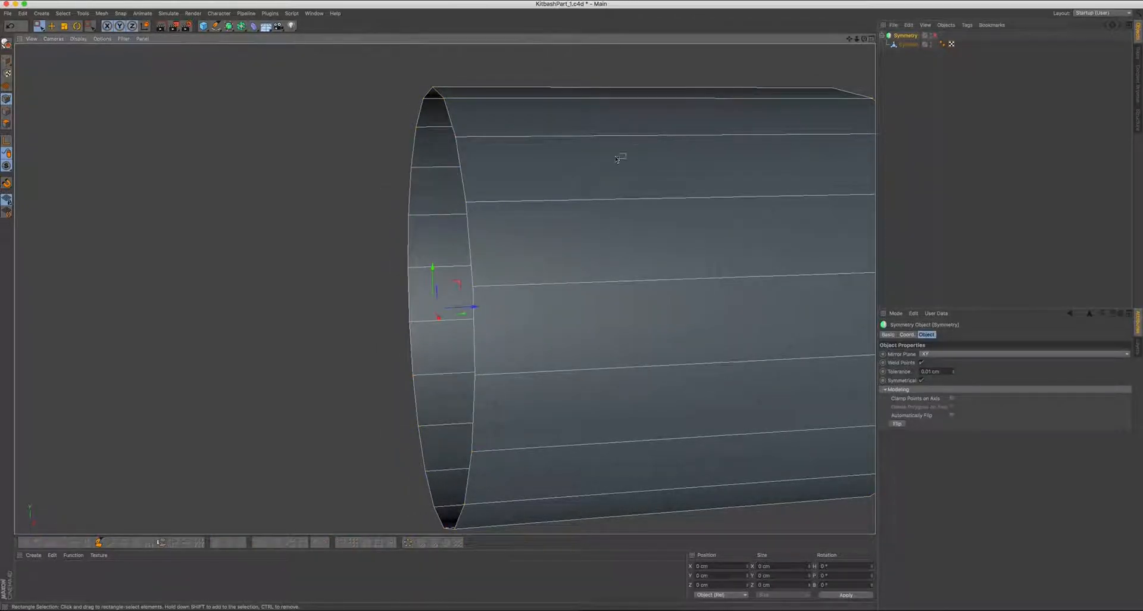
click(907, 45)
scroll(584, 187, down, 2)
alt+drag(580, 190, 591, 115)
click(905, 35)
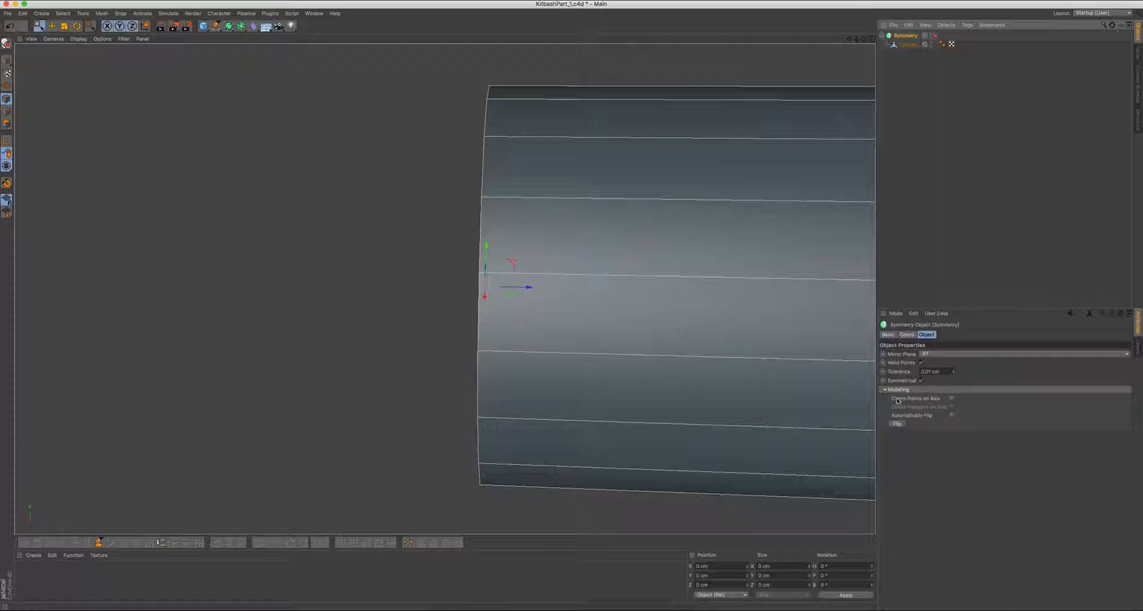
click(951, 399)
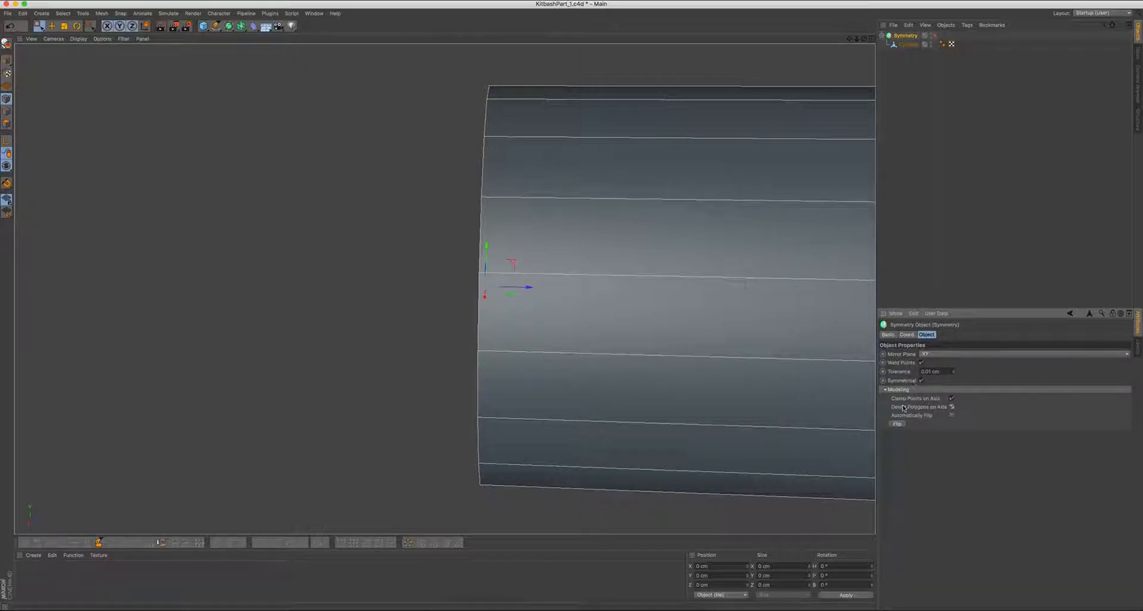
Try a different weld tolerance on the Symmetry object
alt+drag(620, 305, 655, 303)
mouse_move(644, 302)
alt+middle_down()
mouse_move(629, 296)
mouse_move(637, 288)
alt+middle_up()
click(927, 371)
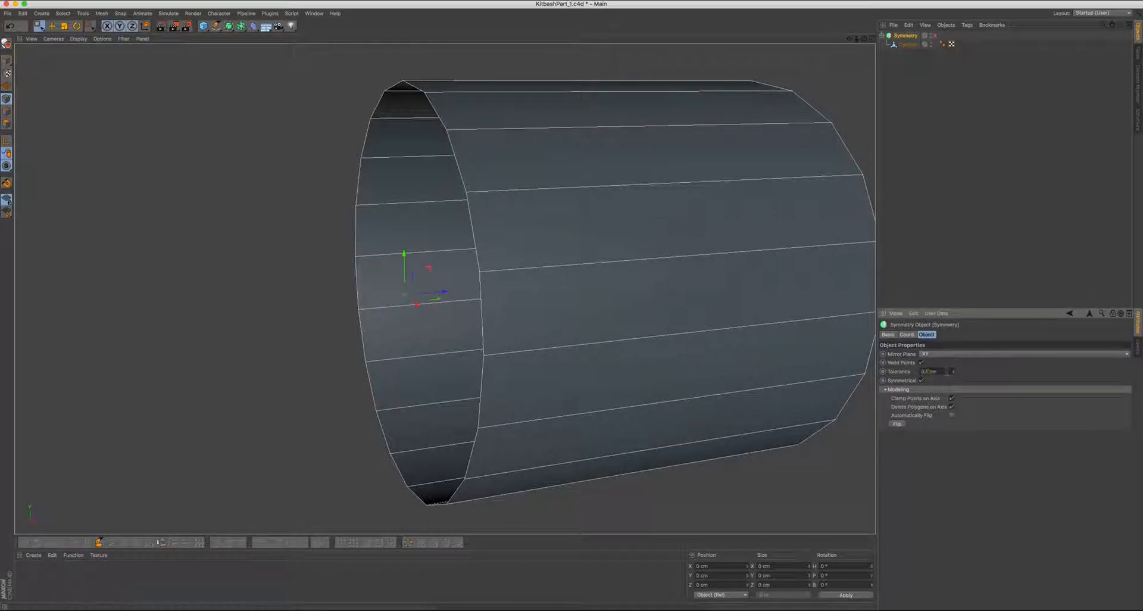
key(Return)
alt+right_drag(607, 259, 584, 258)
alt+drag(584, 259, 562, 259)
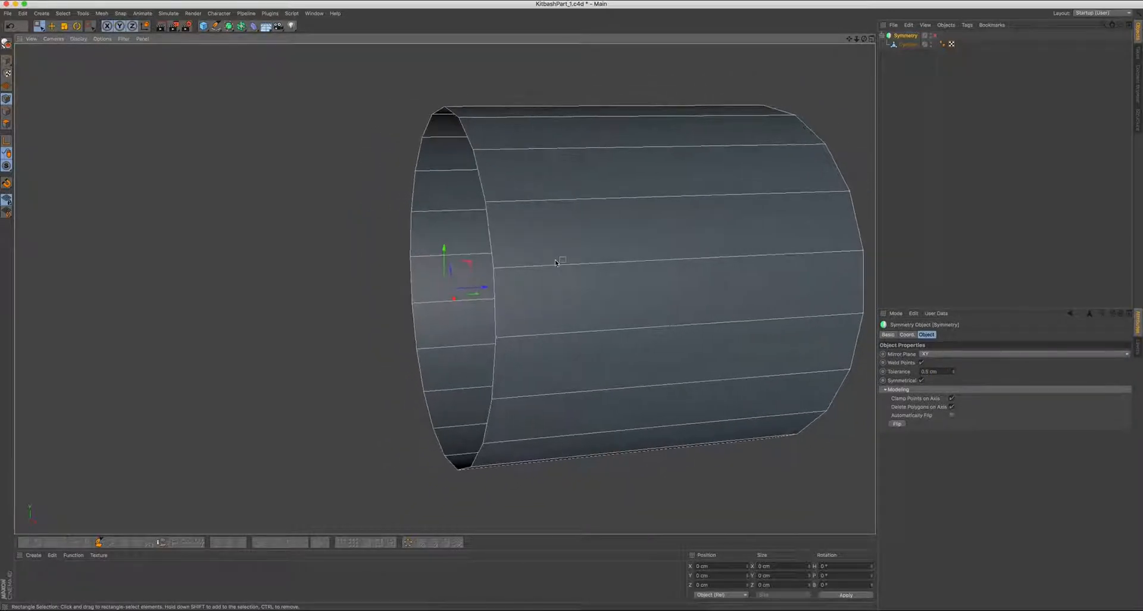
Try moving the Cylinder's points along its length with Symmetry enabled, and undo the attempt
click(905, 47)
alt+drag(680, 135, 643, 136)
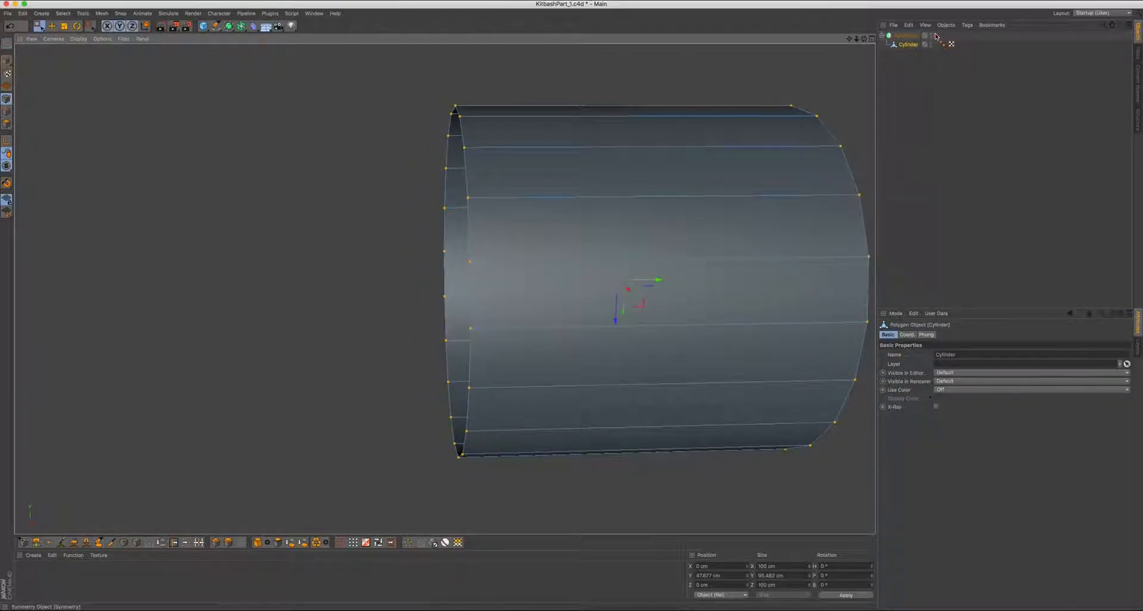
click(934, 35)
drag(659, 279, 665, 280)
key(super+z)
key(super+z)
scroll(506, 238, up, 1)
Move the Cylinder's points to about 48.5 cm in Y with Symmetry enabled, leaving a narrow gap between the halves
click(934, 36)
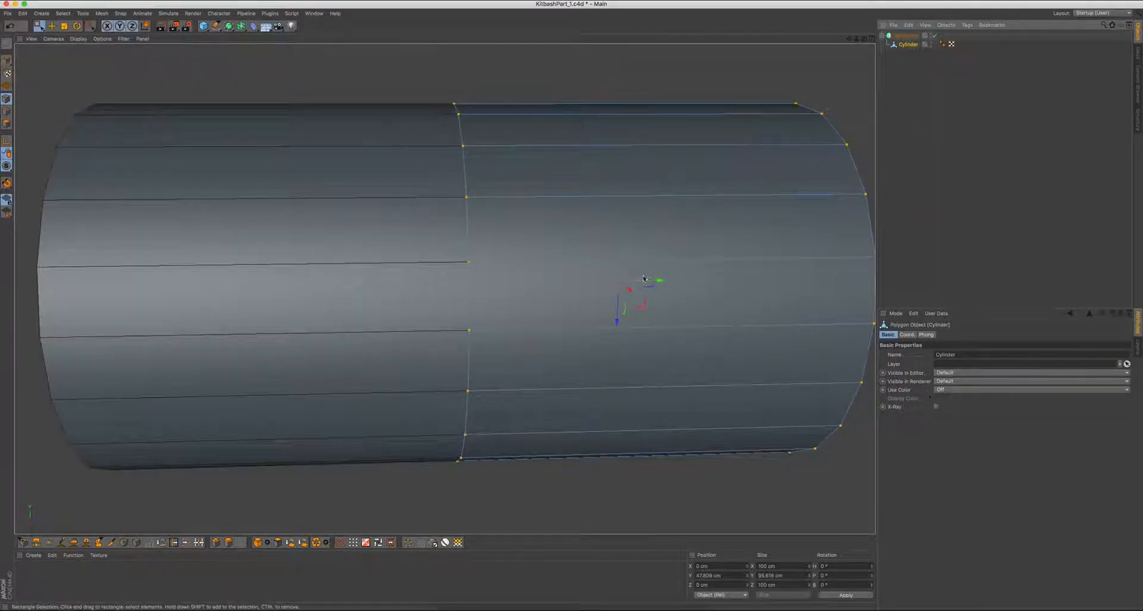
key(super+z)
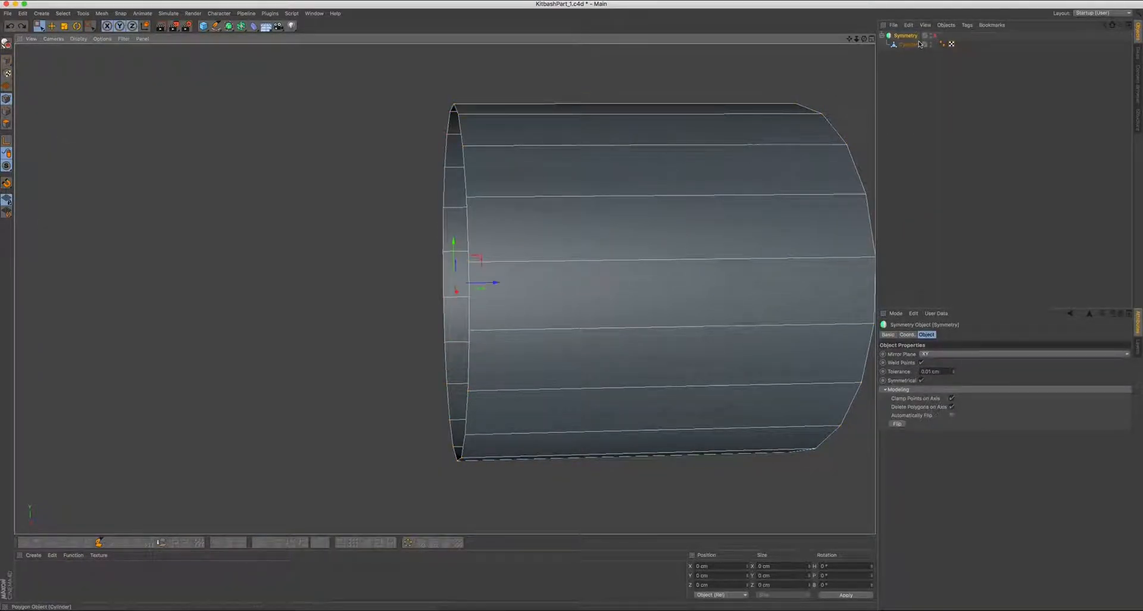
key(super+shift+z)
drag(655, 279, 668, 282)
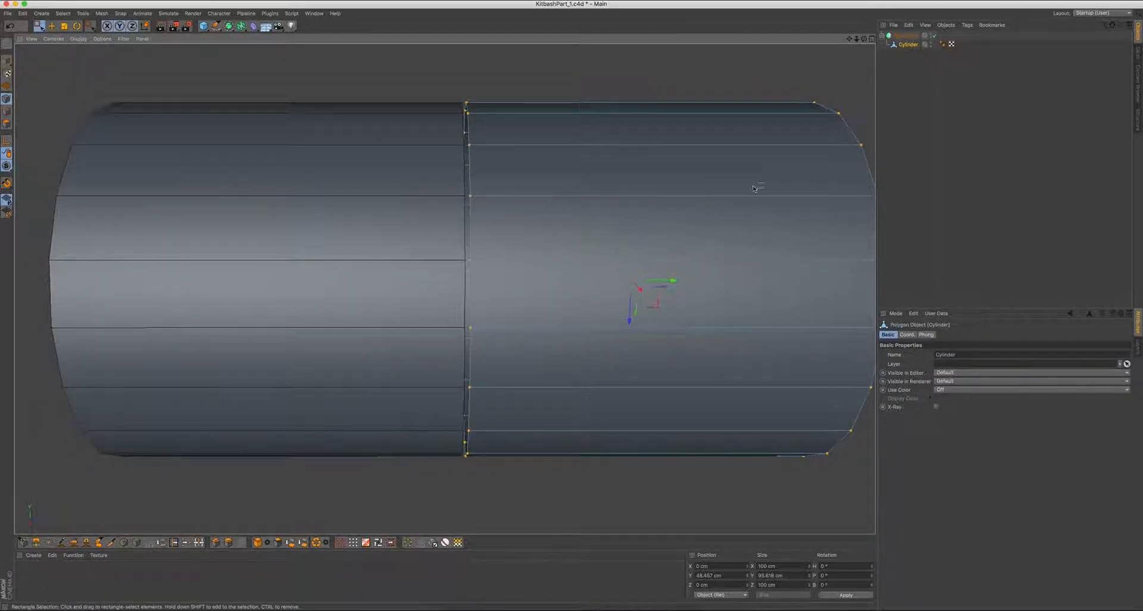
Set the Symmetry object's weld tolerance to 0.5 cm
click(902, 36)
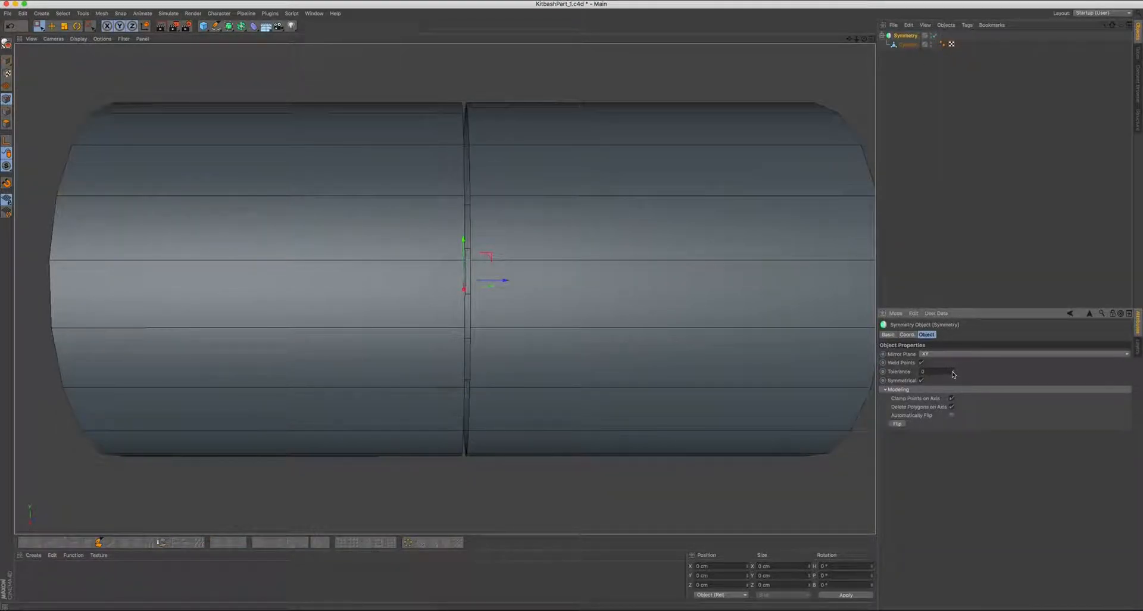
click(952, 371)
alt+drag(490, 223, 517, 232)
Turn off Symmetry, switch the Cylinder to edge editing, and clear the edge selection with Live Selection
click(899, 45)
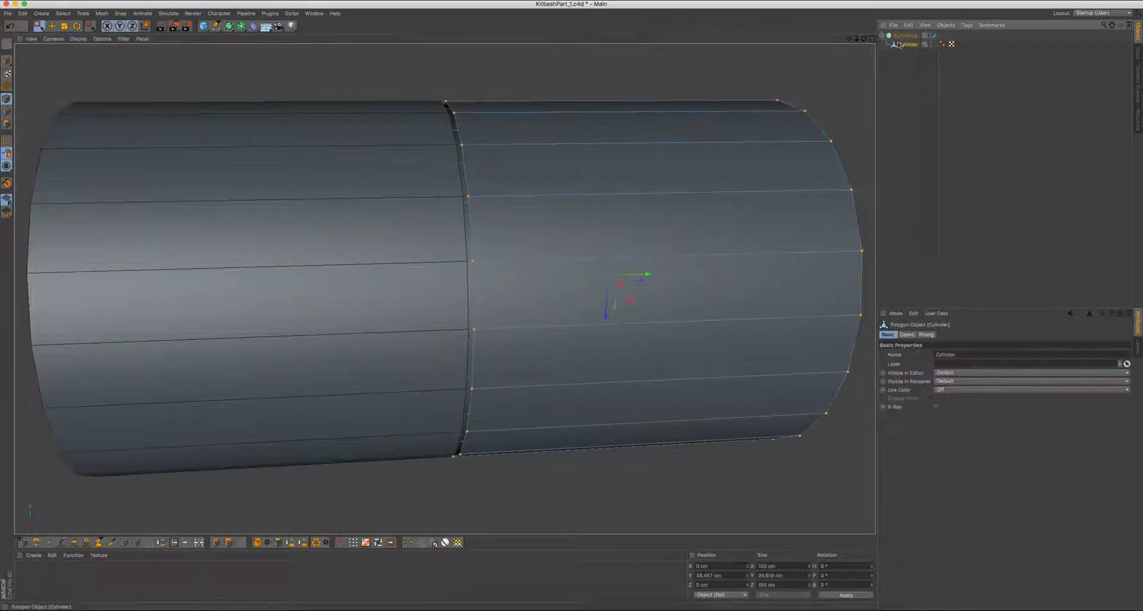
click(935, 35)
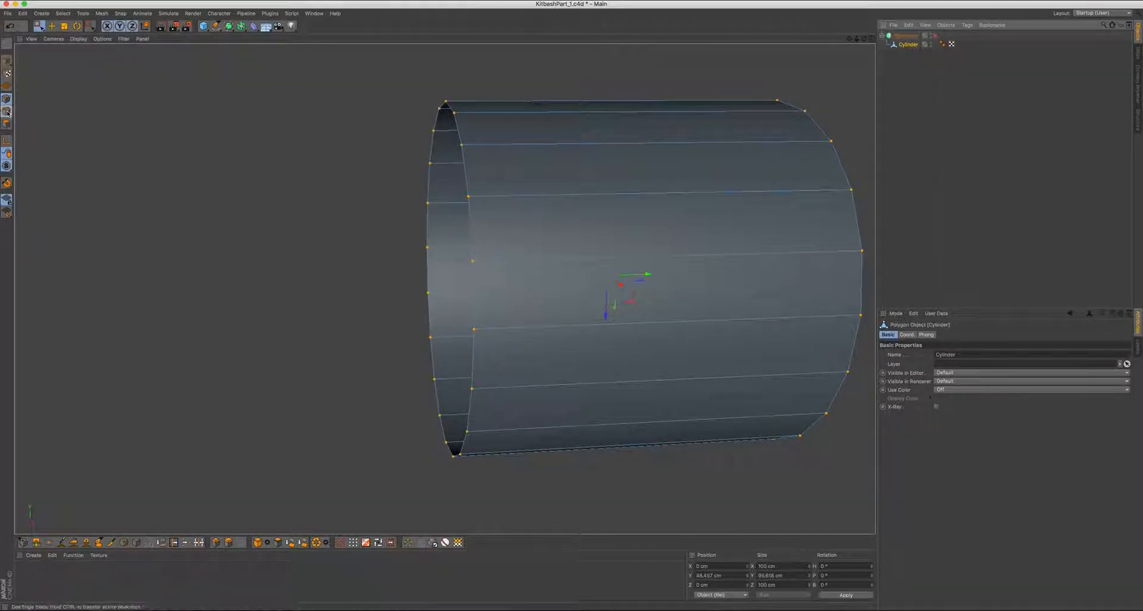
click(6, 112)
drag(40, 26, 56, 40)
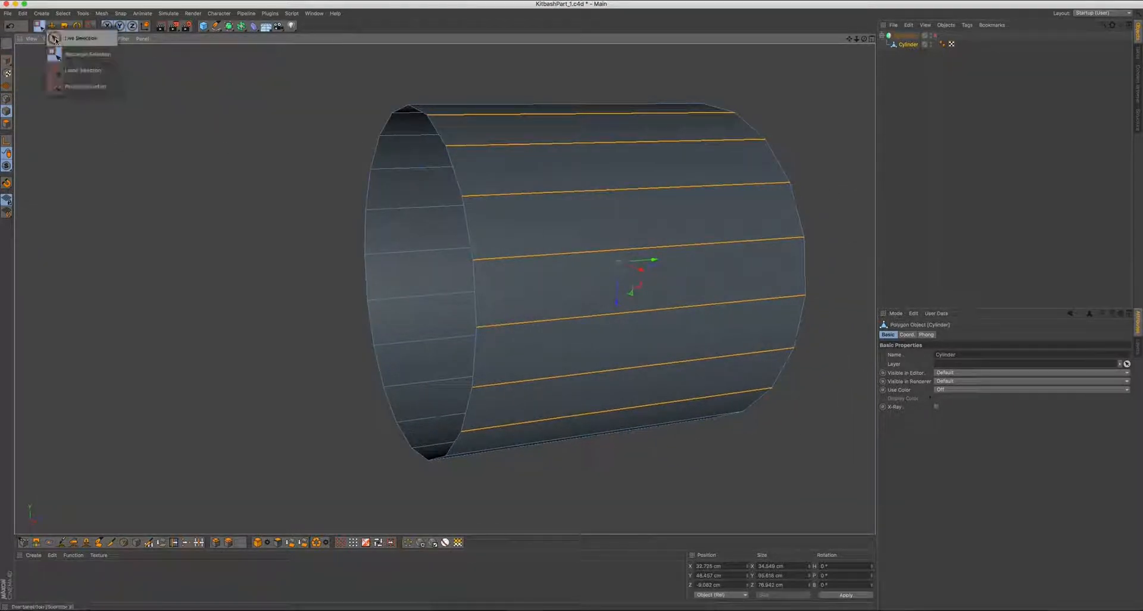
click(317, 184)
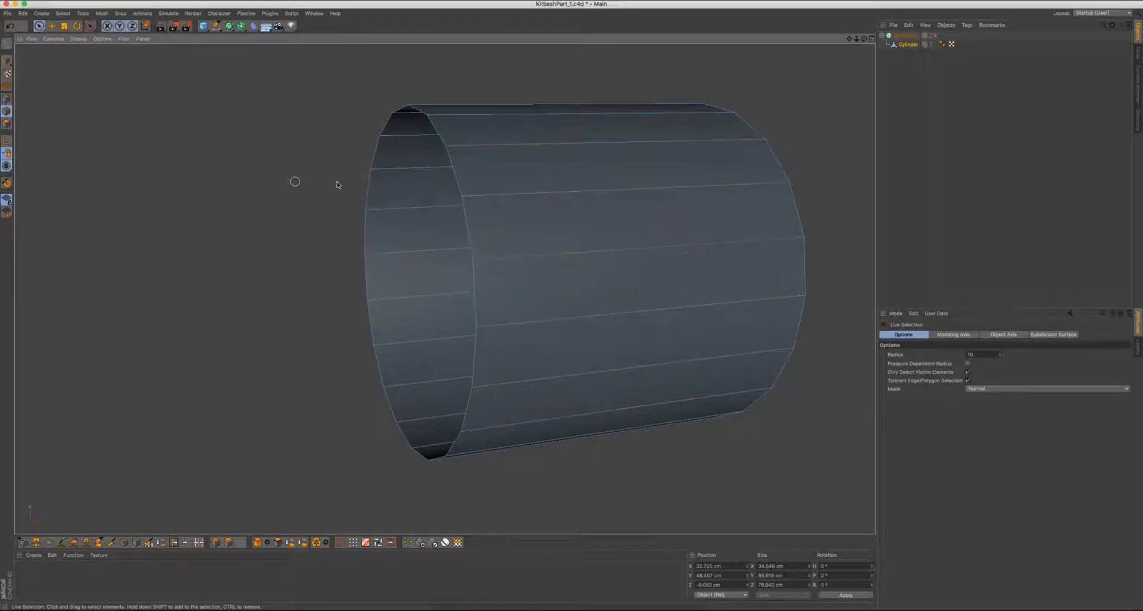
alt+drag(360, 180, 368, 178)
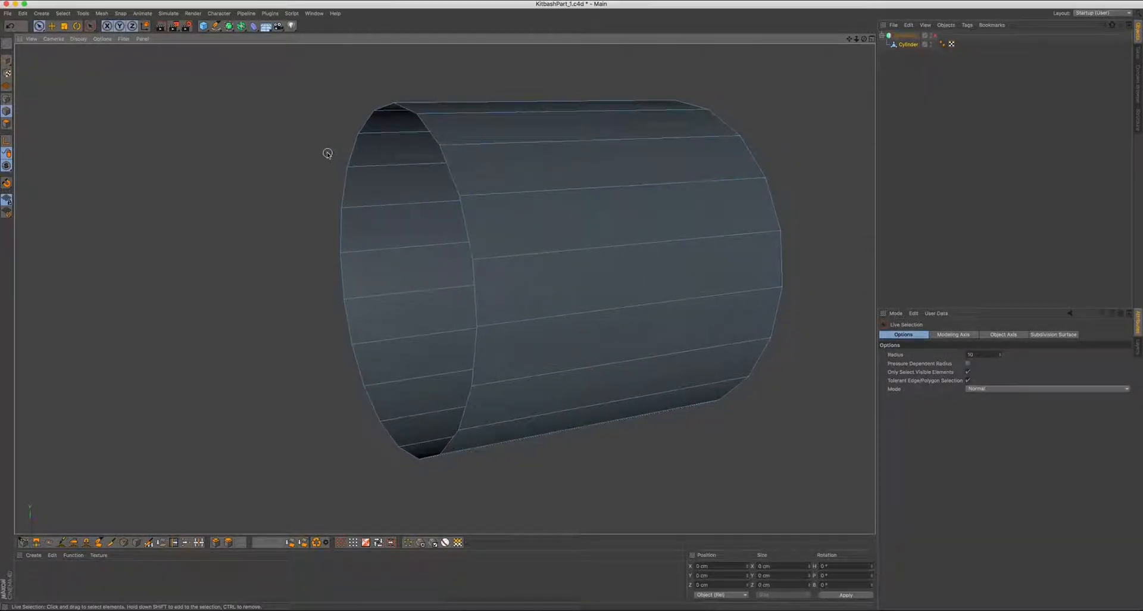
Select the boundary edge loop around the Cylinder's open end with Loop Selection
key(u)
key(l)
click(450, 173)
key(v)
mouse_move(333, 133)
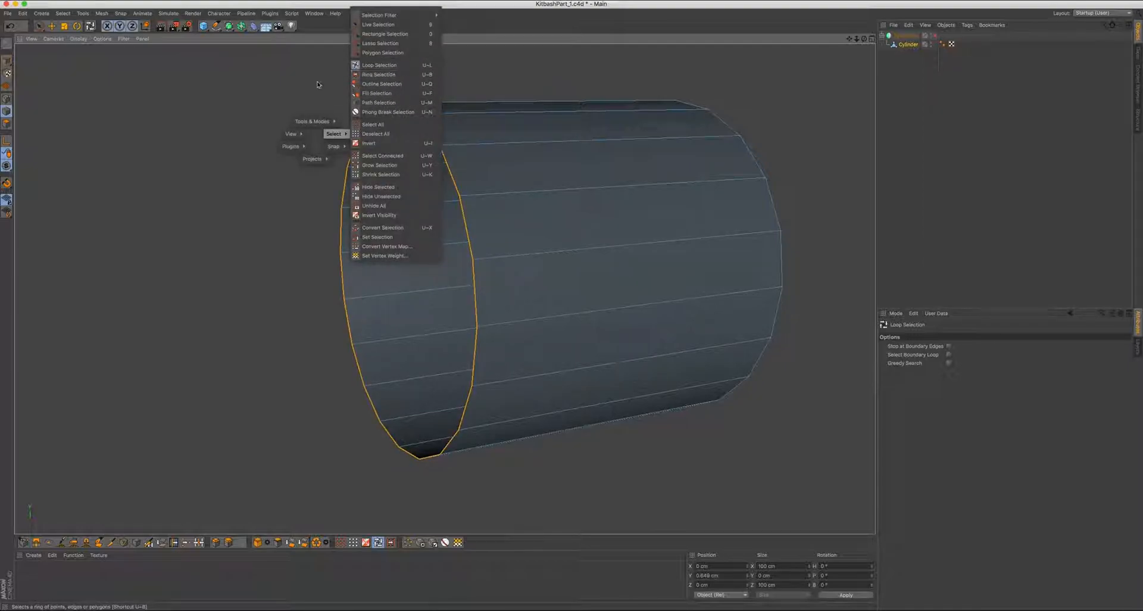
click(379, 65)
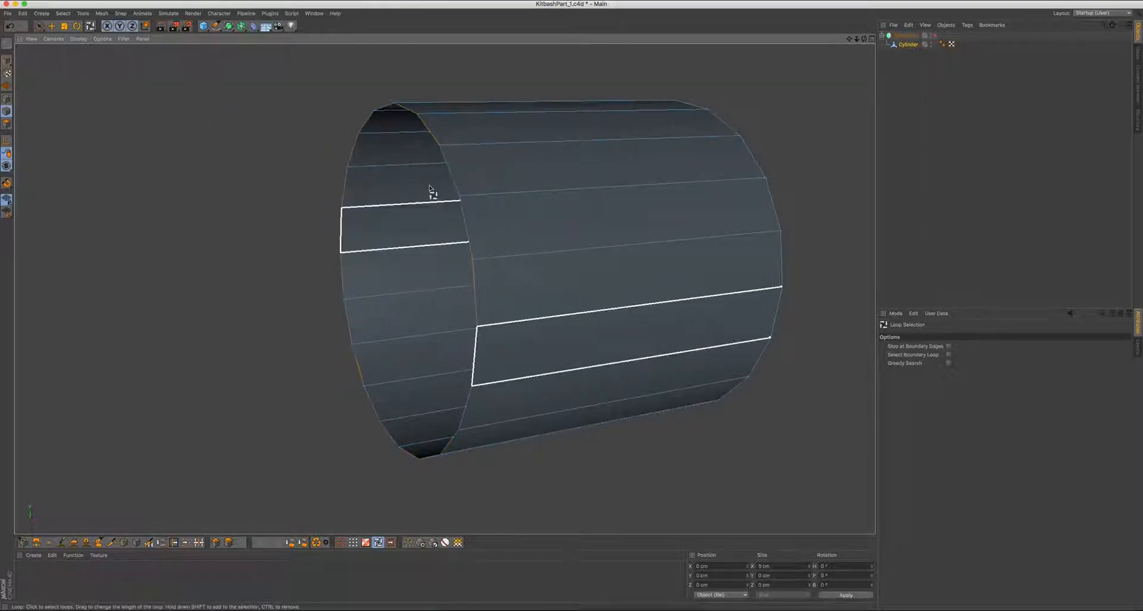
alt+drag(455, 187, 481, 190)
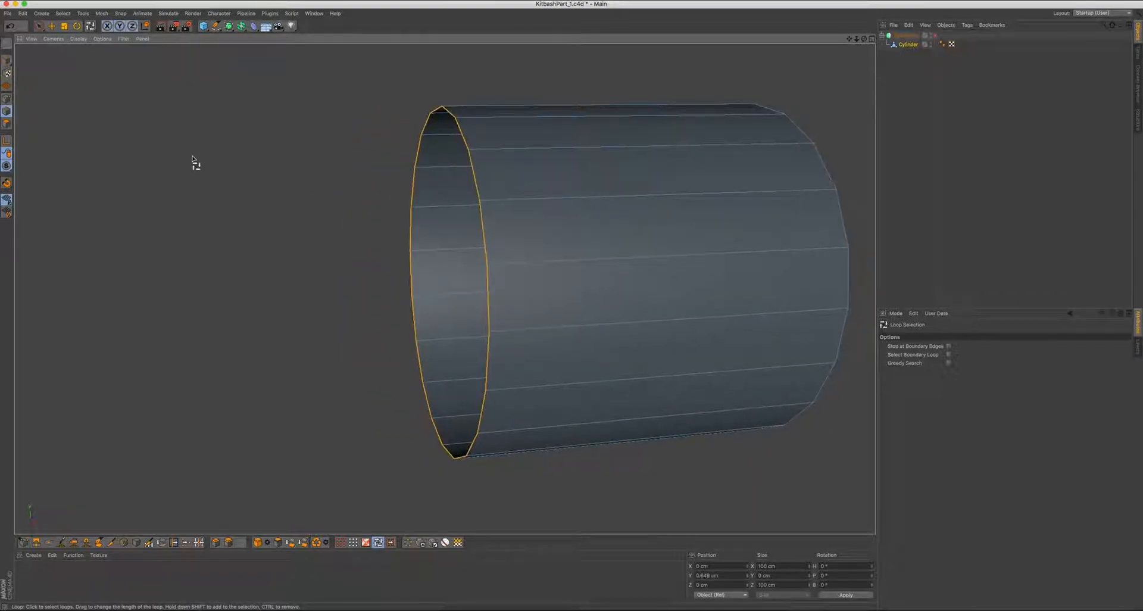
Extrude the open end's edge loop with an offset of 2.25 cm
key(m)
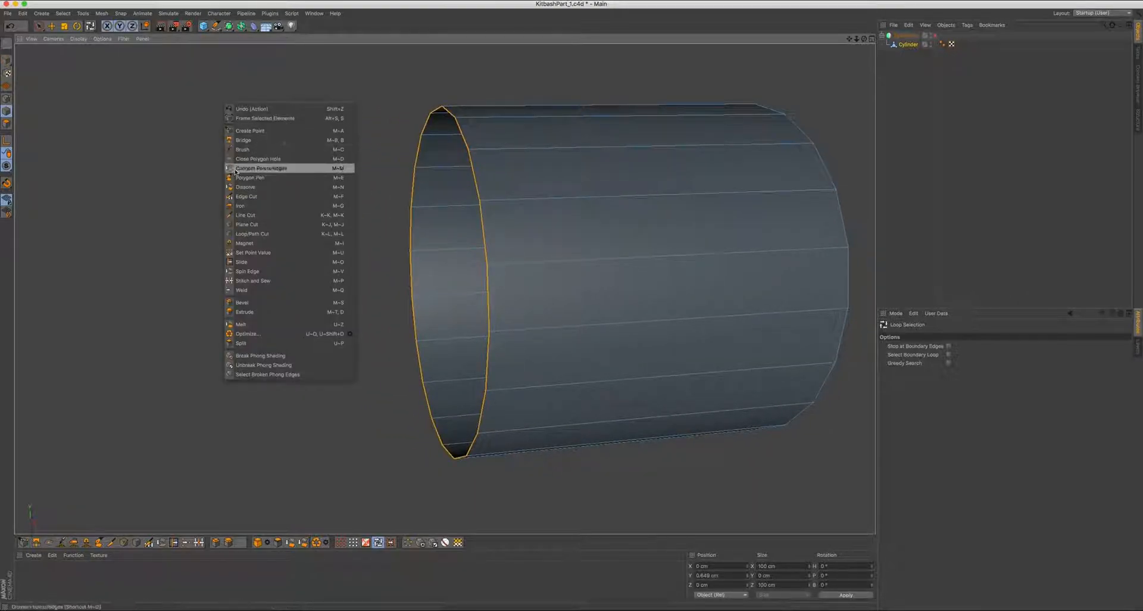
click(245, 311)
drag(263, 286, 287, 192)
alt+drag(437, 159, 429, 156)
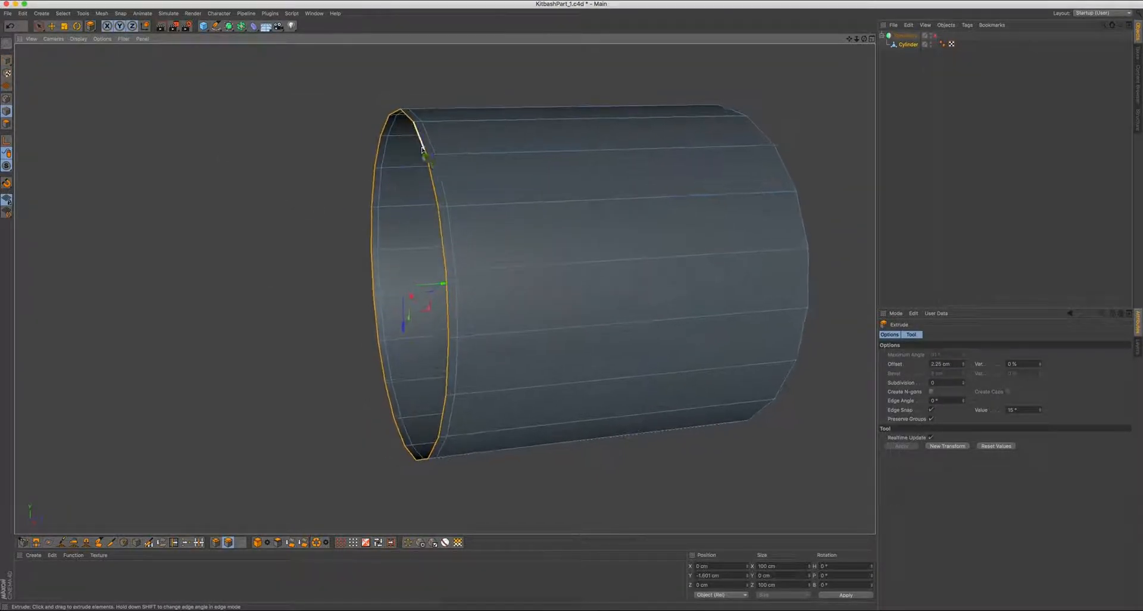
Scale the extruded edge loop inward to about 78.4 cm in X and Z, forming an inner rim
click(64, 27)
drag(304, 141, 240, 167)
mouse_move(367, 164)
alt+mouse_down()
mouse_move(352, 164)
mouse_move(368, 149)
alt+mouse_up()
scroll(457, 250, up, 3)
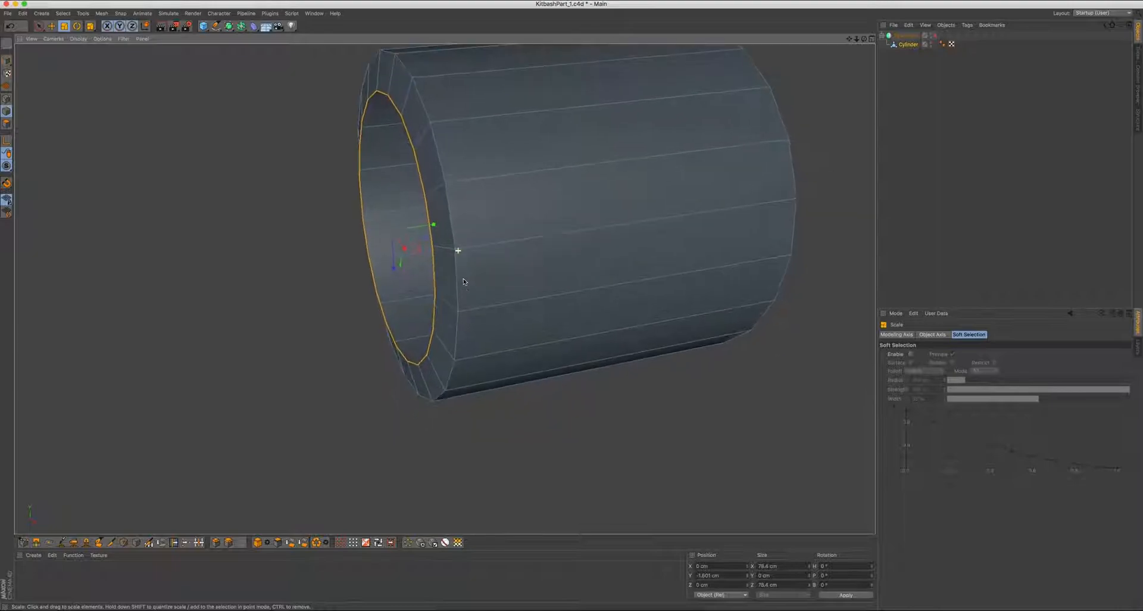
scroll(417, 208, up, 5)
alt+drag(411, 202, 462, 272)
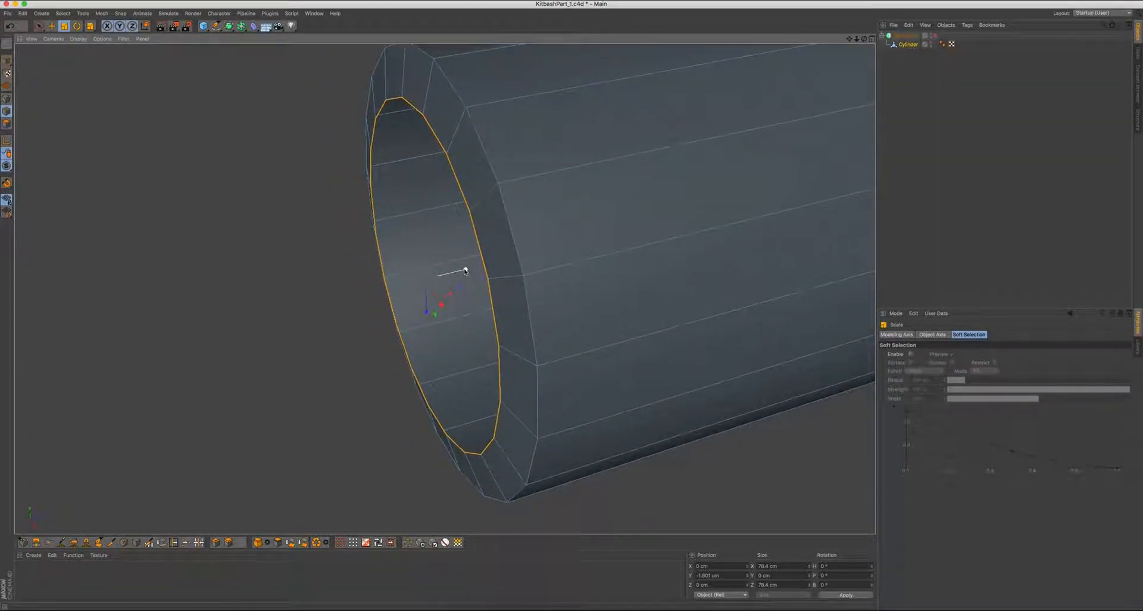
drag(466, 271, 444, 245)
Switch to polygon editing and loop-select the ring of rim polygons at the Cylinder's open end
click(7, 123)
alt+drag(409, 153, 493, 185)
key(u)
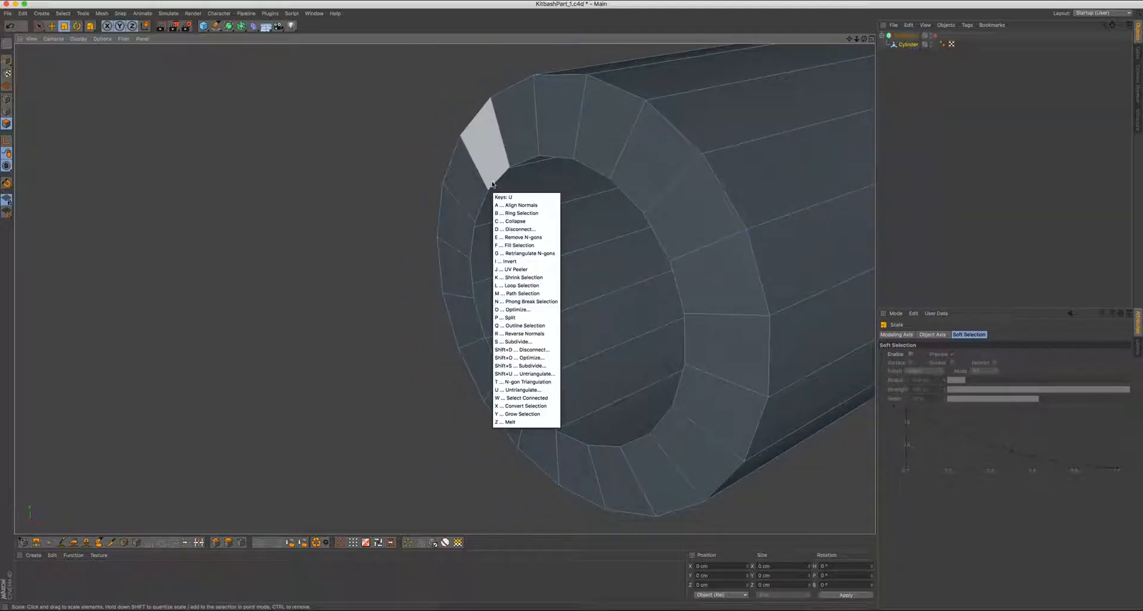
key(l)
click(645, 170)
alt+drag(646, 171, 508, 162)
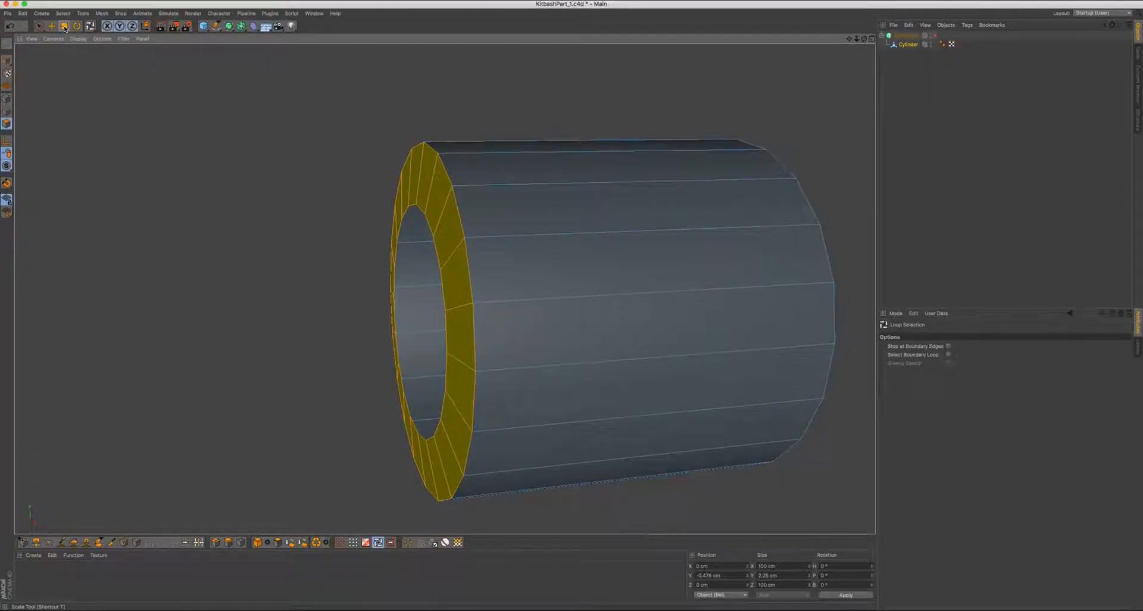
Flatten the selected rim polygons by scaling them along Y to a size of 0 cm
click(65, 28)
alt+drag(457, 233, 434, 194)
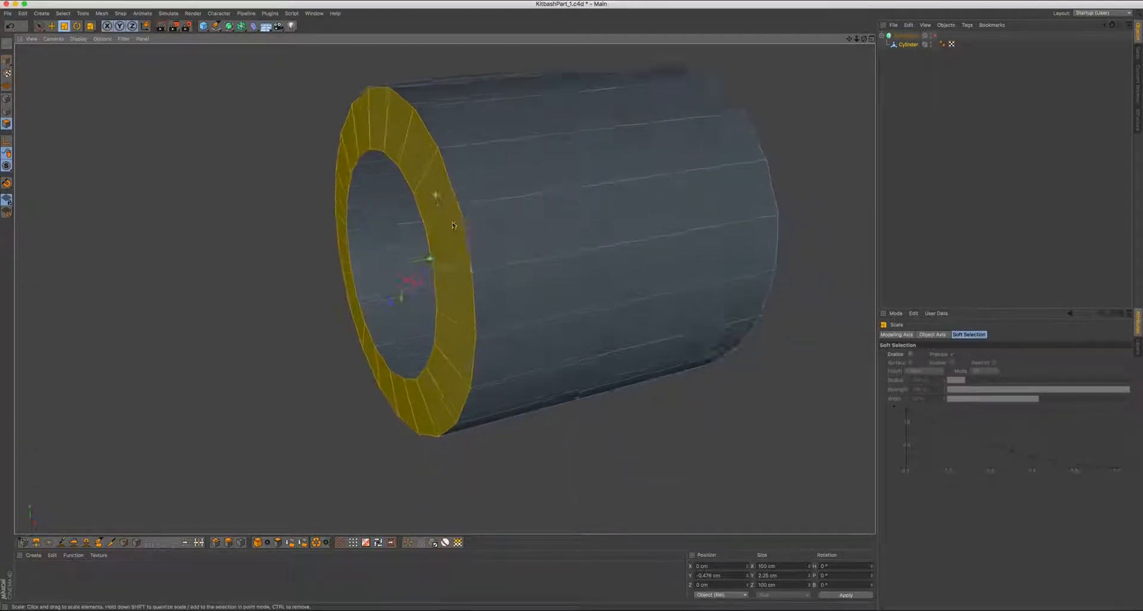
alt+right_drag(434, 194, 415, 238)
alt+middle_drag(415, 239, 439, 241)
drag(440, 254, 404, 279)
key(super+z)
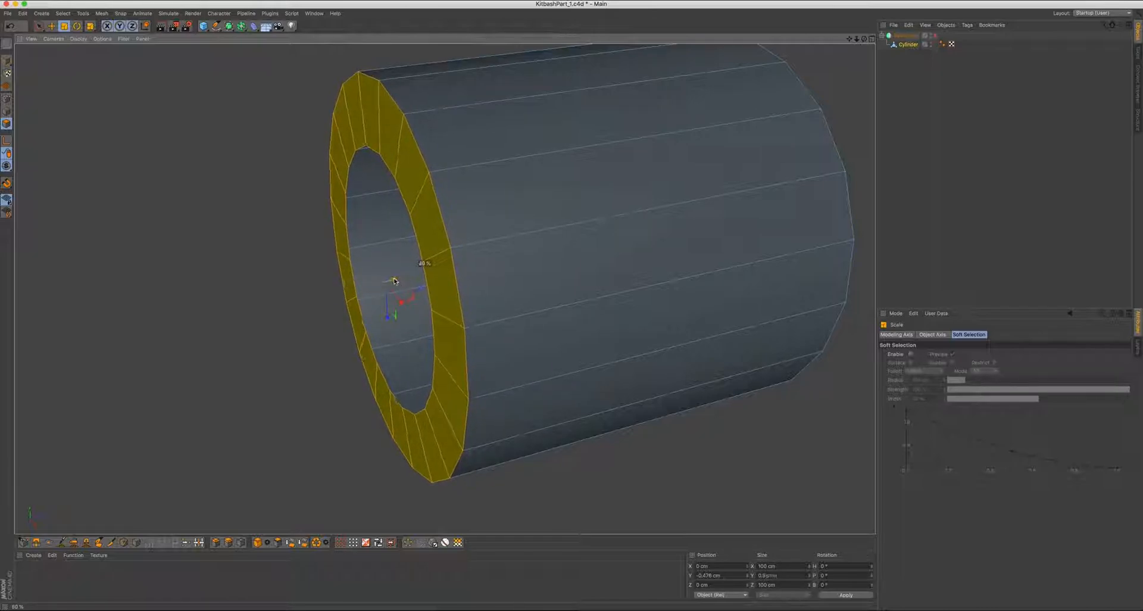
drag(384, 281, 384, 282)
mouse_move(421, 250)
alt+mouse_down()
mouse_move(387, 220)
mouse_move(433, 249)
alt+mouse_up()
alt+right_drag(433, 249, 441, 251)
alt+middle_drag(440, 251, 484, 268)
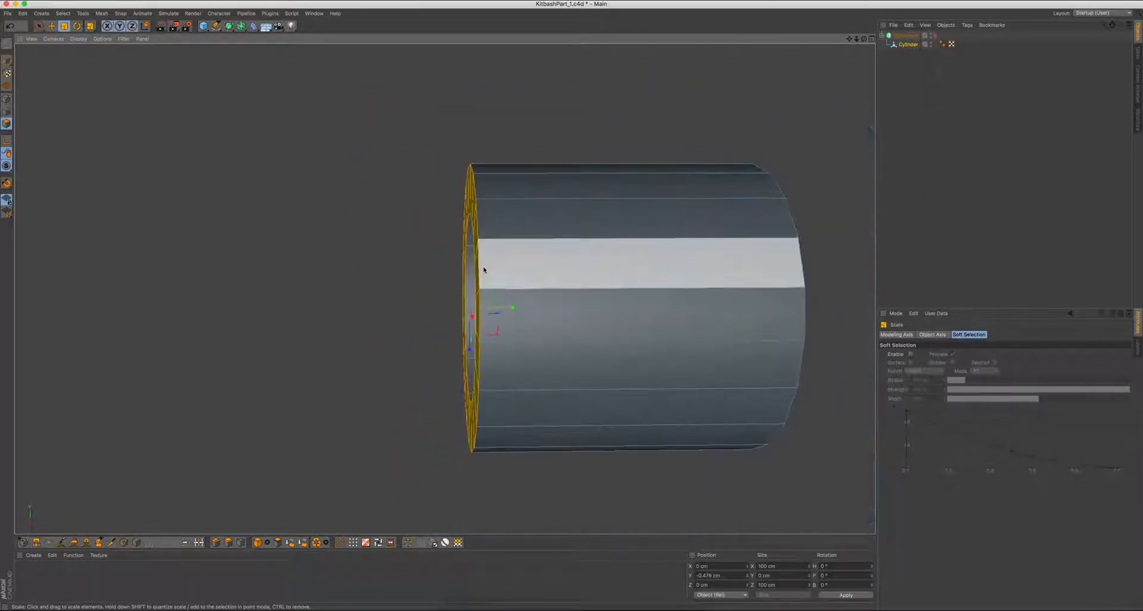
Return to Model mode, turn the Symmetry object back on and select it
click(7, 60)
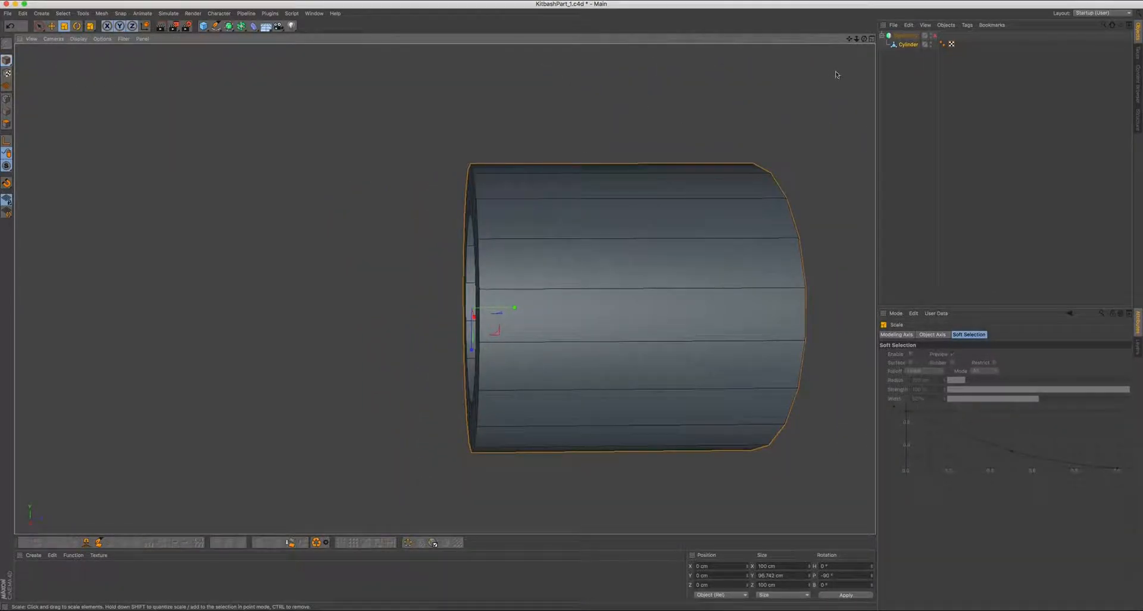
click(934, 36)
click(903, 36)
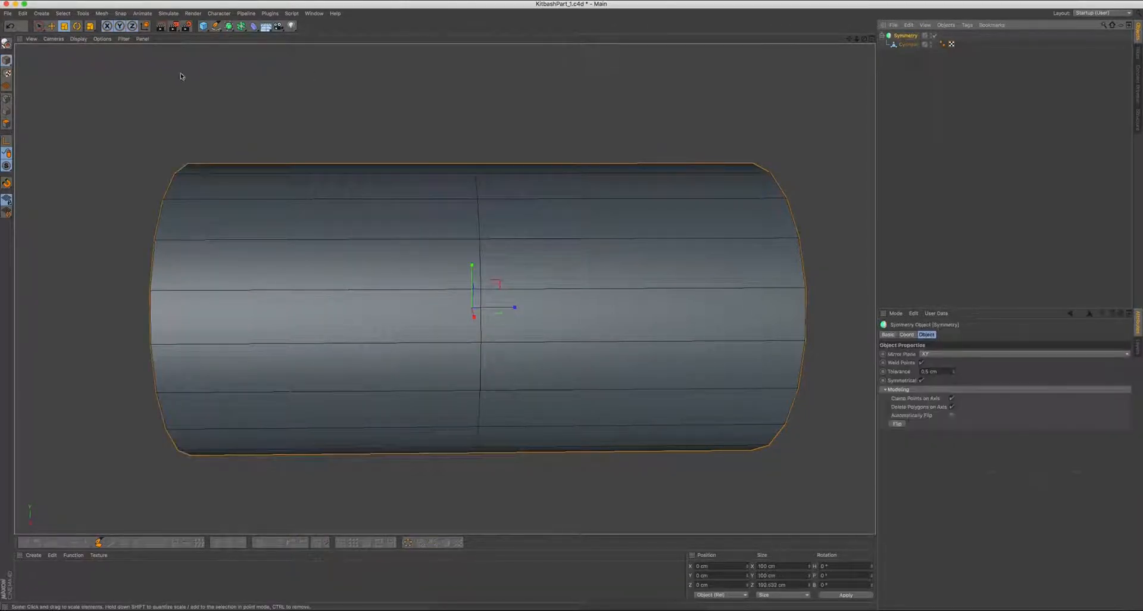
Turn on X-Ray display in the viewport and inspect the inside of the mirrored cylinder around the seam
click(100, 39)
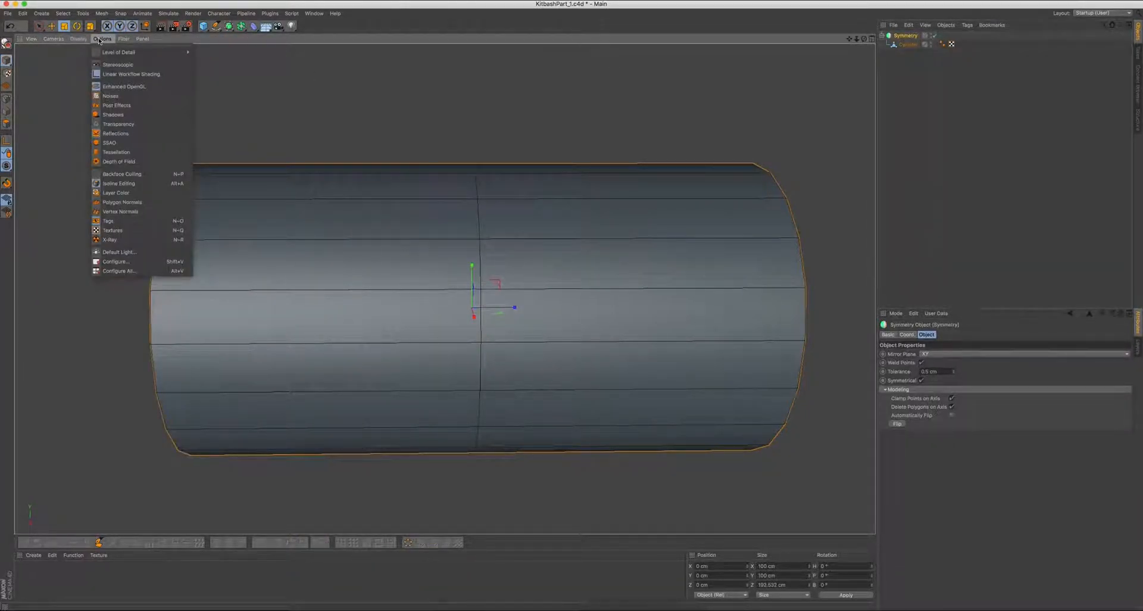
click(110, 239)
alt+drag(469, 249, 474, 203)
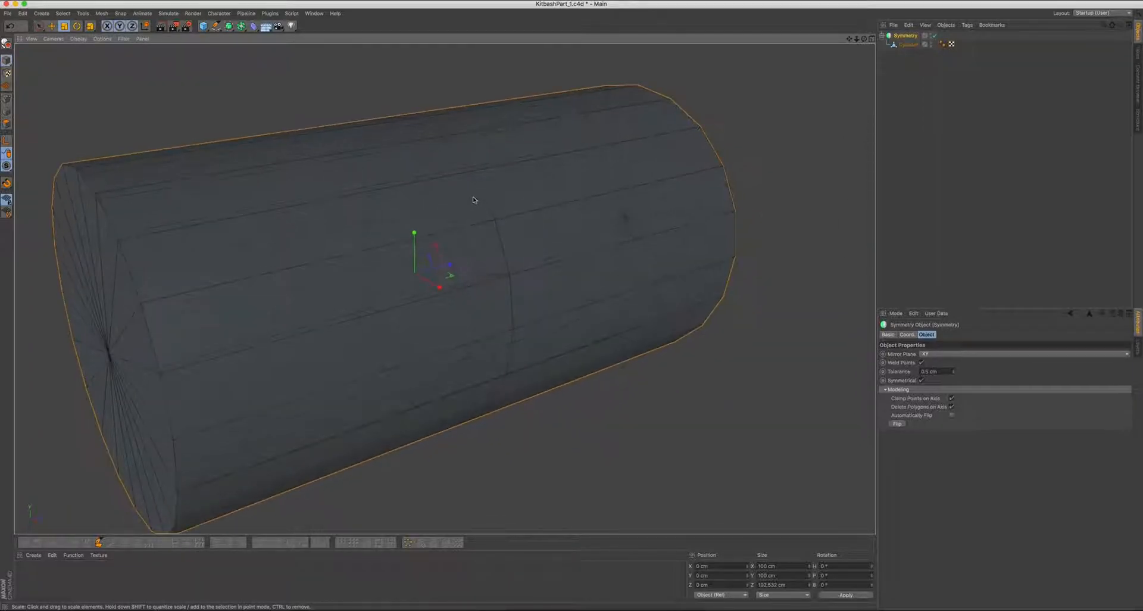
alt+drag(422, 153, 504, 204)
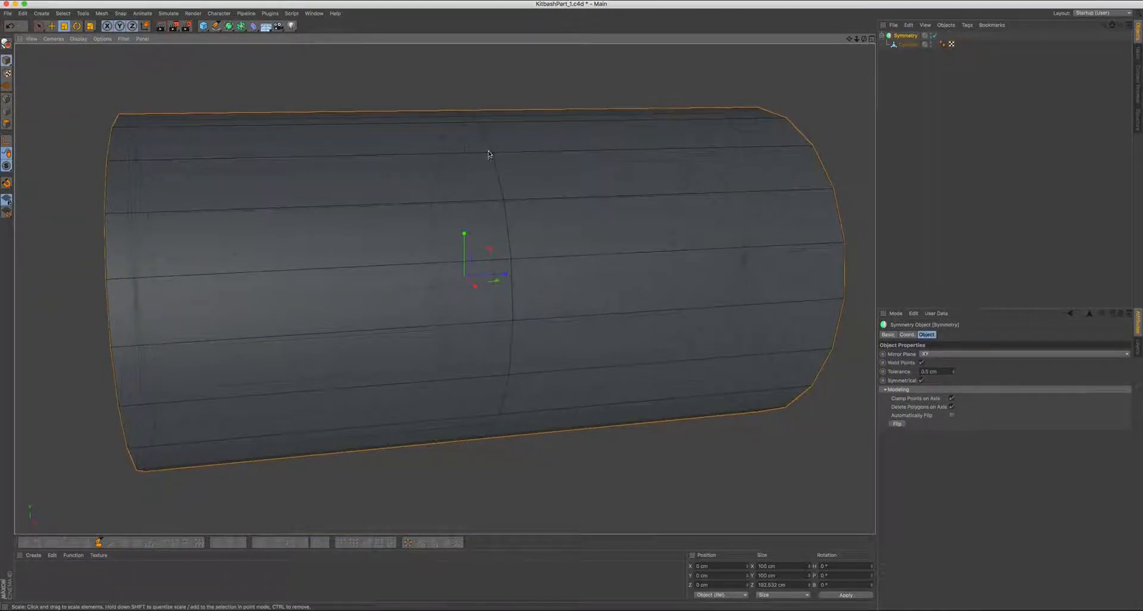
alt+drag(507, 256, 498, 222)
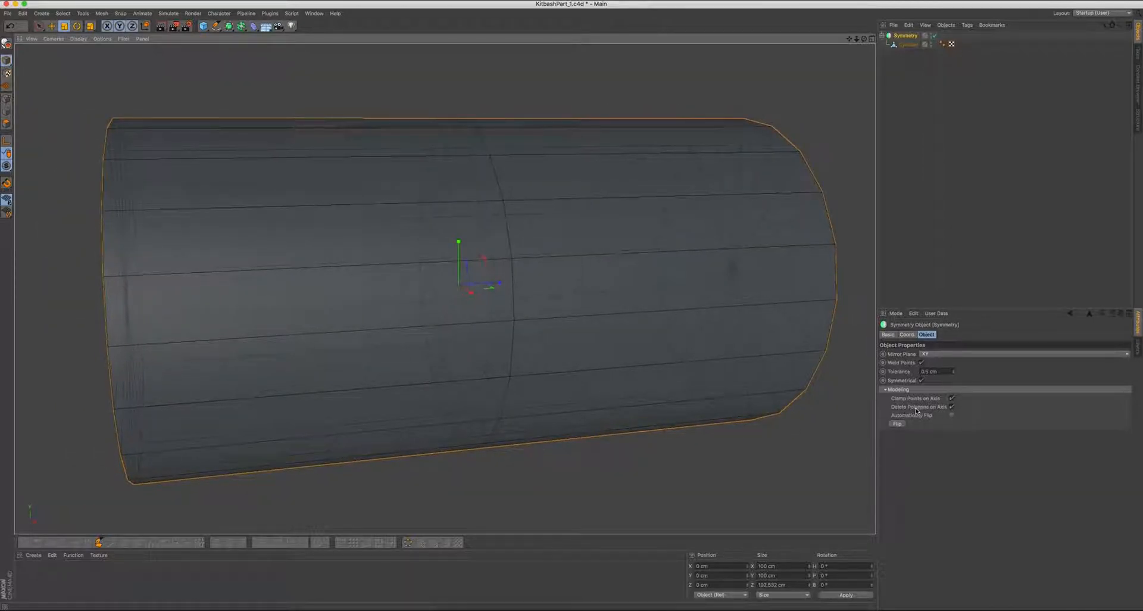
Toggle the Symmetry object's Delete Polygons on Axis option, leave it on, and set Tolerance to 2 cm
click(952, 407)
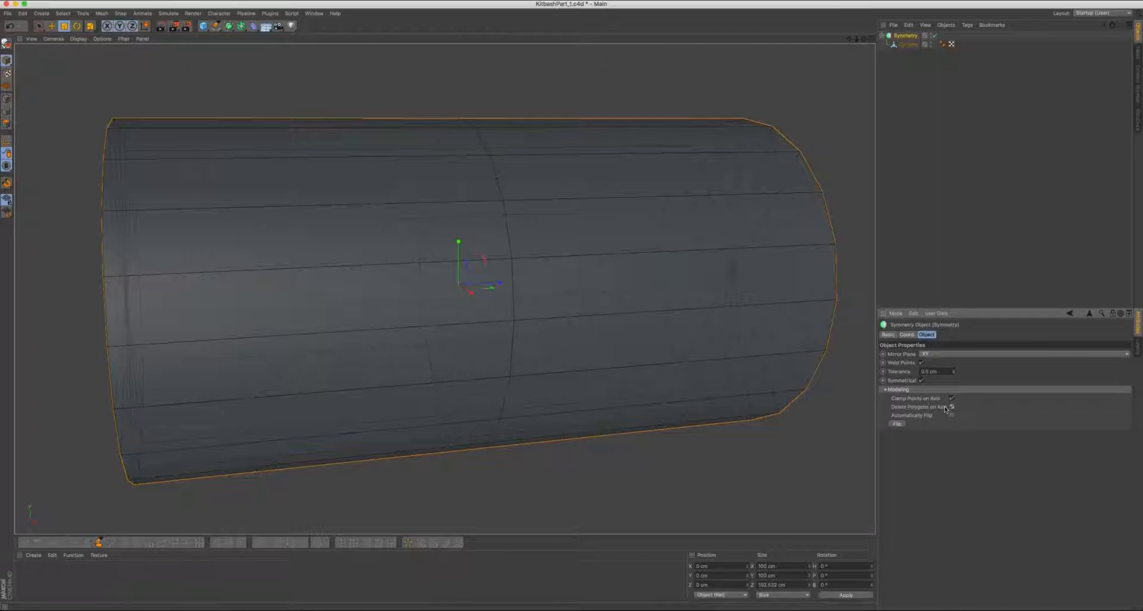
mouse_move(524, 244)
alt+mouse_down()
mouse_move(513, 238)
mouse_move(563, 239)
mouse_move(523, 238)
alt+mouse_up()
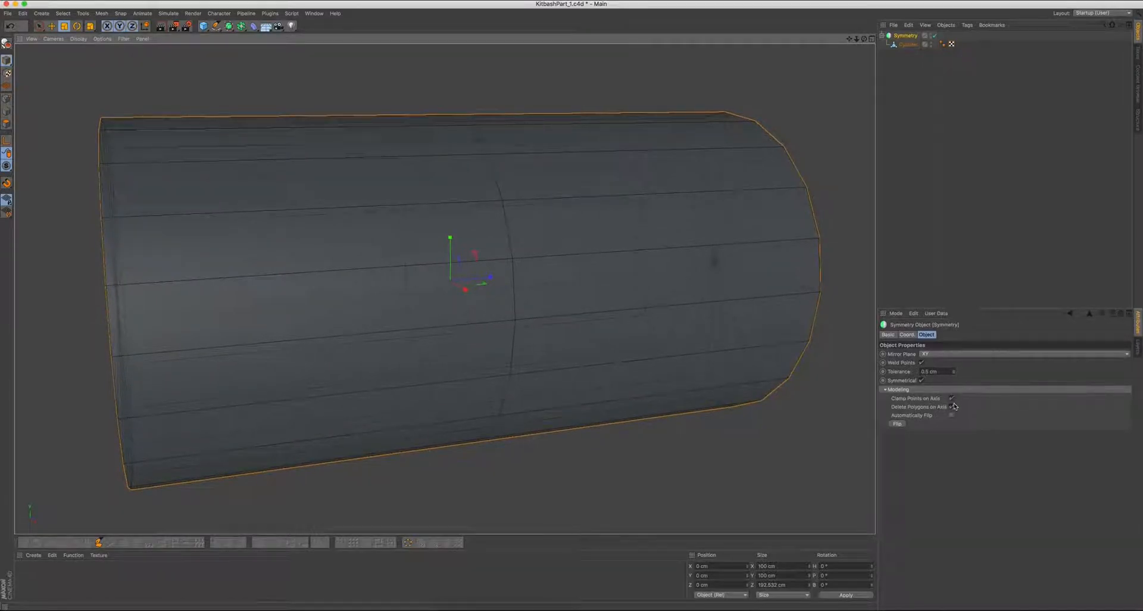
click(927, 372)
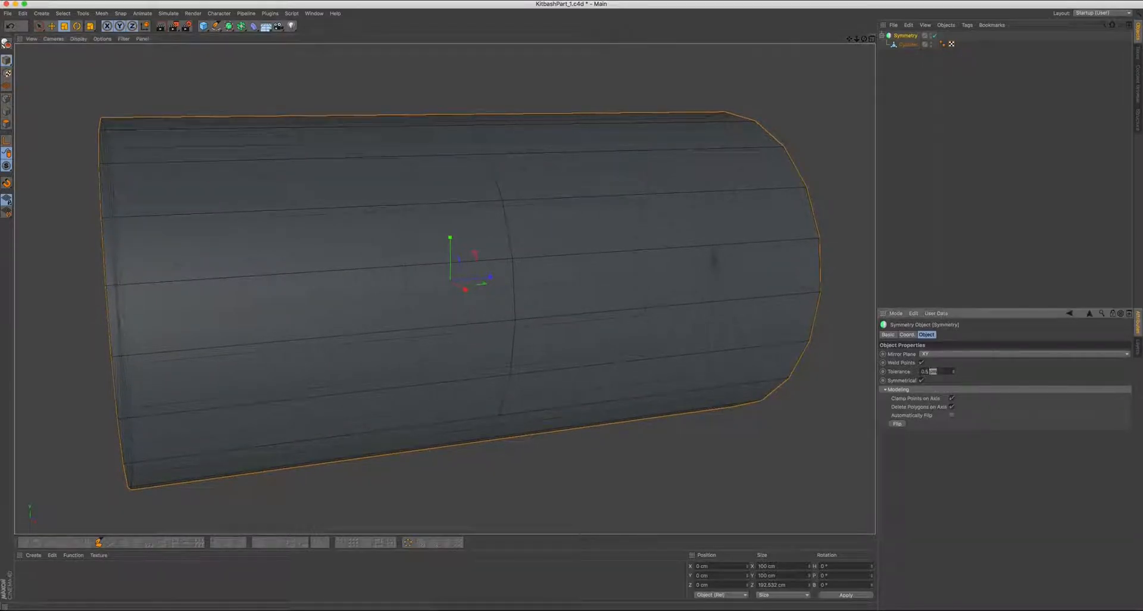
text(2)
alt+right_drag(520, 245, 491, 257)
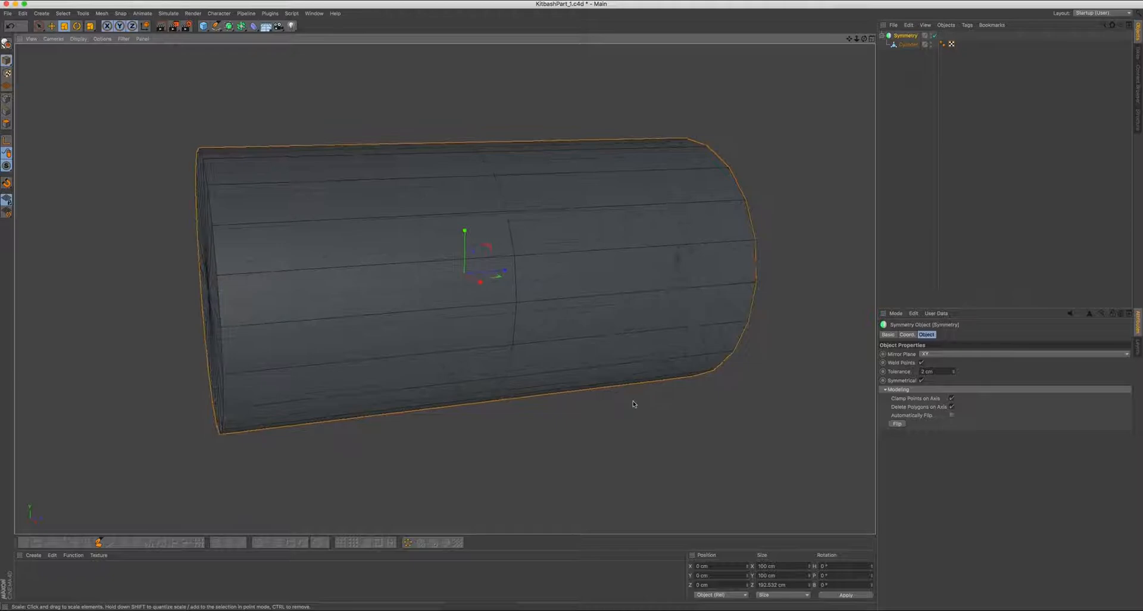
Select the Cylinder, switch to polygon editing and live-select all the triangular polygons of its outer end cap
click(633, 402)
alt+drag(598, 305, 563, 301)
alt+drag(638, 176, 592, 198)
alt+right_drag(591, 198, 544, 199)
click(907, 45)
alt+middle_drag(543, 199, 497, 213)
click(7, 112)
mouse_move(446, 207)
alt+mouse_down()
mouse_move(554, 222)
mouse_move(512, 250)
mouse_move(503, 211)
mouse_move(455, 179)
mouse_move(420, 195)
mouse_move(537, 232)
mouse_move(500, 240)
mouse_move(485, 237)
mouse_move(659, 244)
mouse_move(484, 214)
mouse_move(518, 220)
mouse_move(444, 288)
mouse_move(468, 204)
alt+mouse_up()
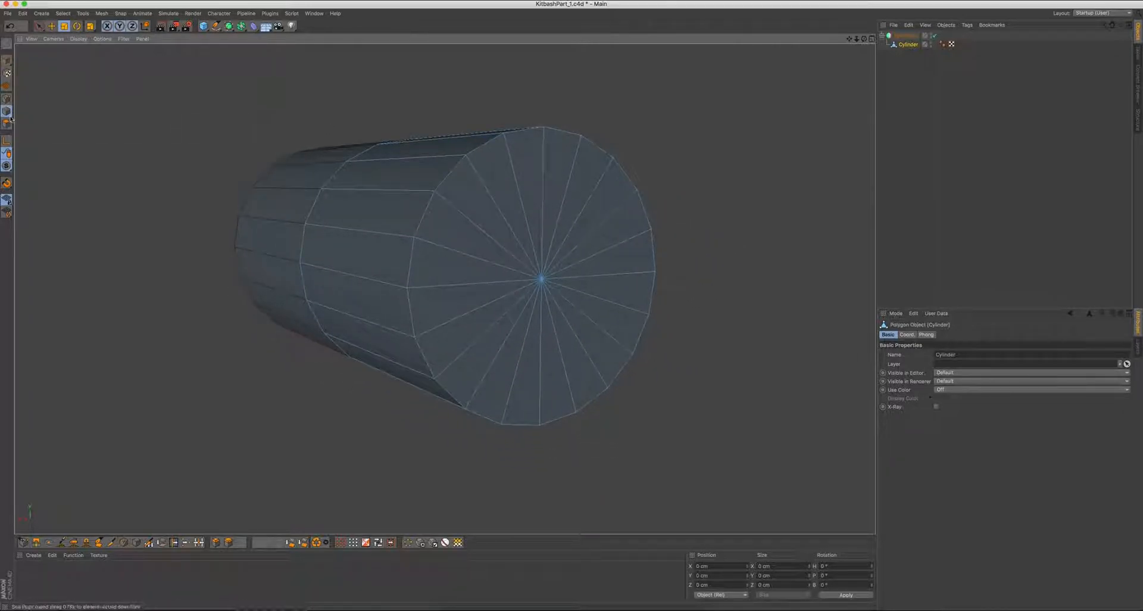
click(504, 217)
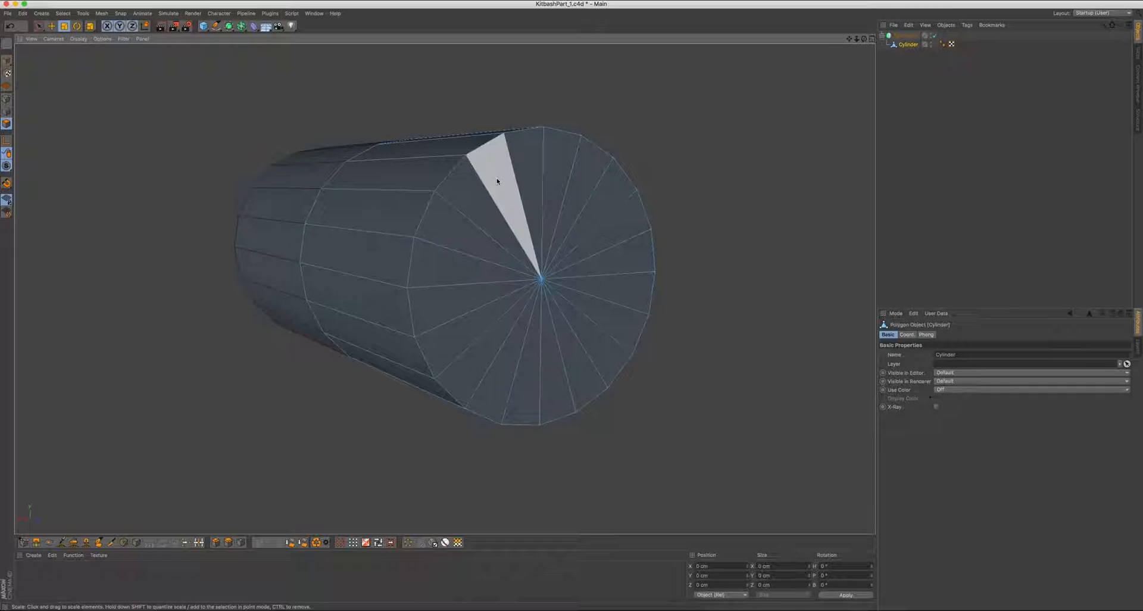
key(9)
mouse_move(473, 185)
mouse_down()
mouse_move(528, 176)
mouse_move(520, 330)
mouse_move(497, 230)
mouse_up()
alt+middle_drag(462, 298, 427, 278)
alt+drag(476, 175, 494, 180)
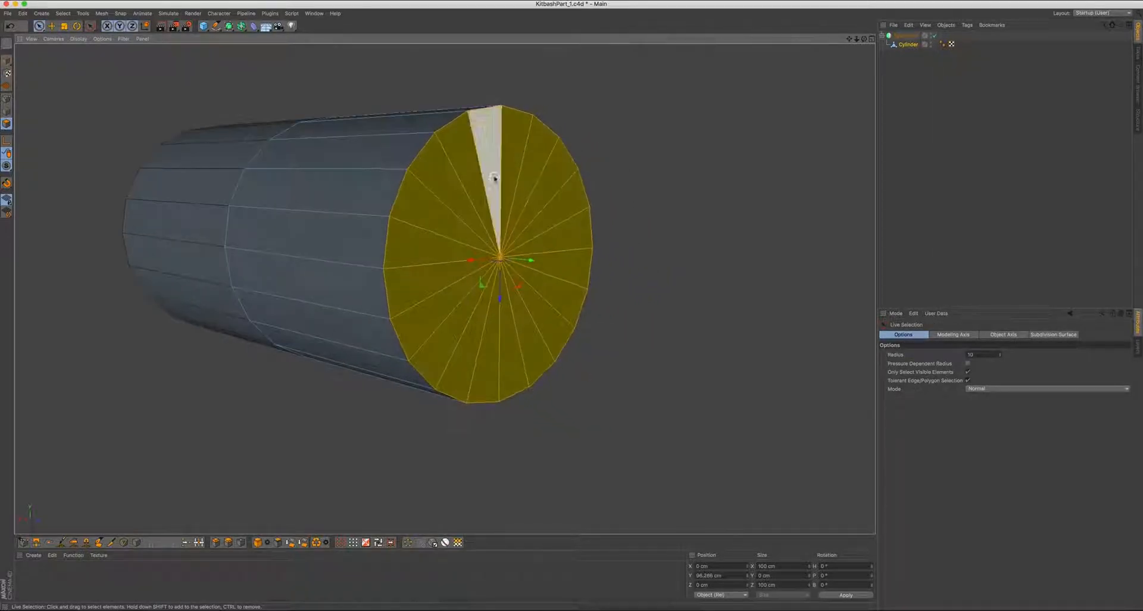
Try an Extrude Inner on the selected end-cap polygons and undo it
right_click(611, 111)
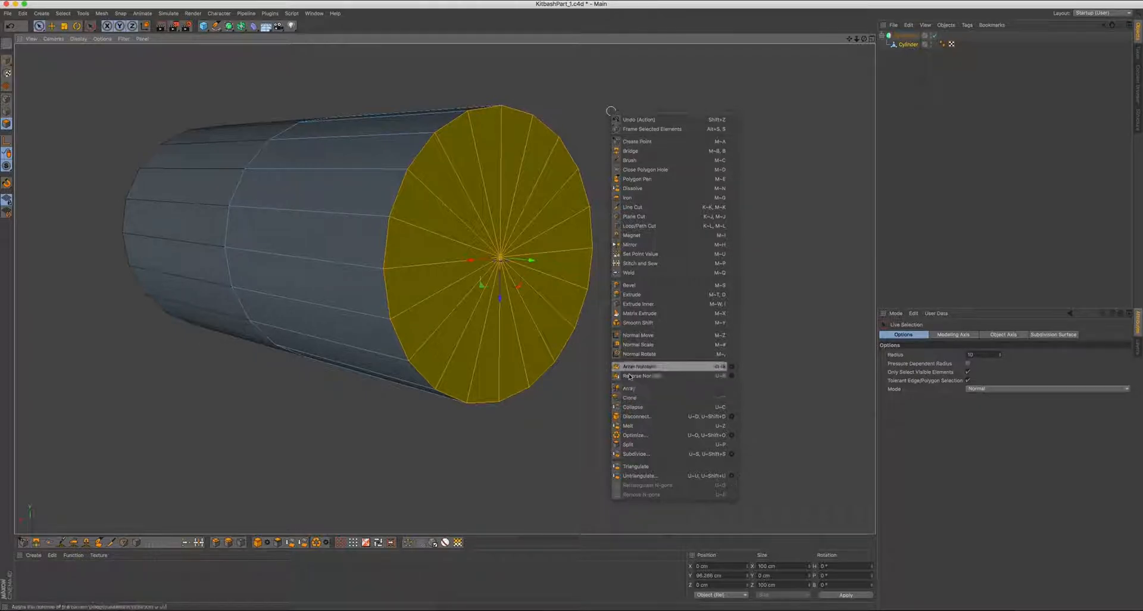
click(654, 306)
drag(669, 309, 572, 307)
alt+drag(643, 280, 513, 262)
key(super+z)
right_click(652, 131)
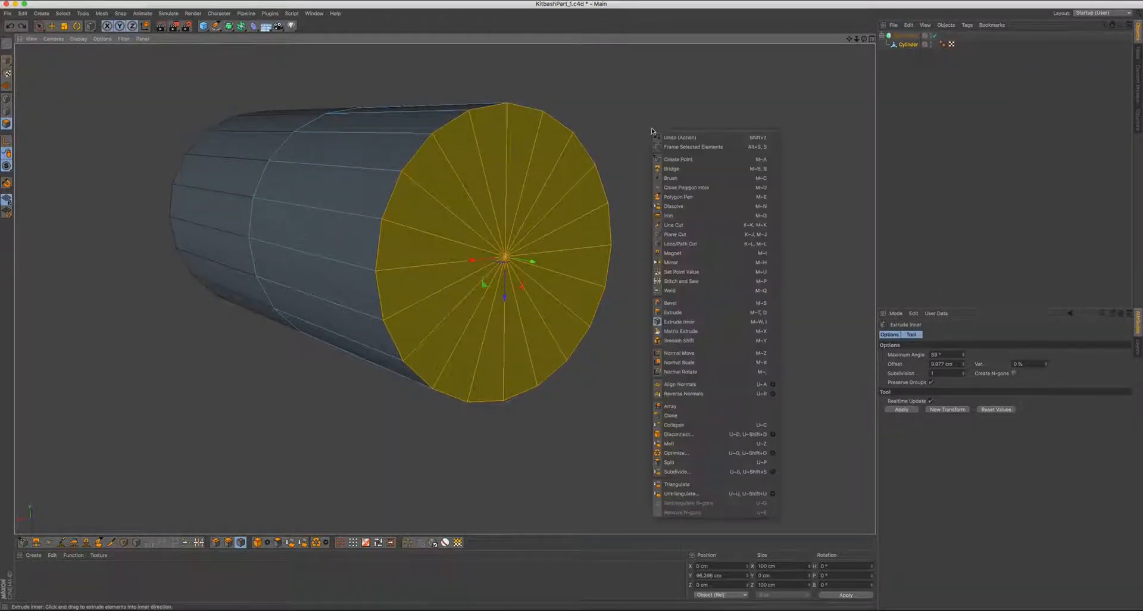
click(692, 246)
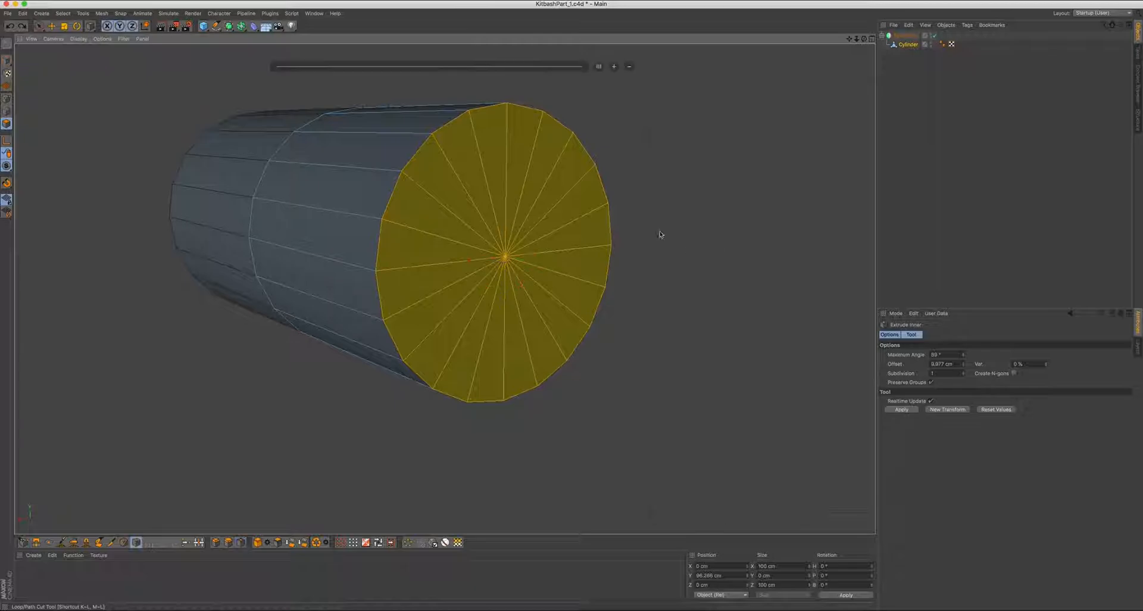
alt+drag(694, 186, 612, 182)
key(i)
Inset the end cap twice with Extrude Inner, leaving a selected centre disc about 52.4 cm across
right_click(637, 147)
click(698, 316)
drag(698, 317, 571, 307)
alt+drag(519, 221, 524, 212)
drag(695, 246, 571, 307)
alt+drag(467, 224, 511, 259)
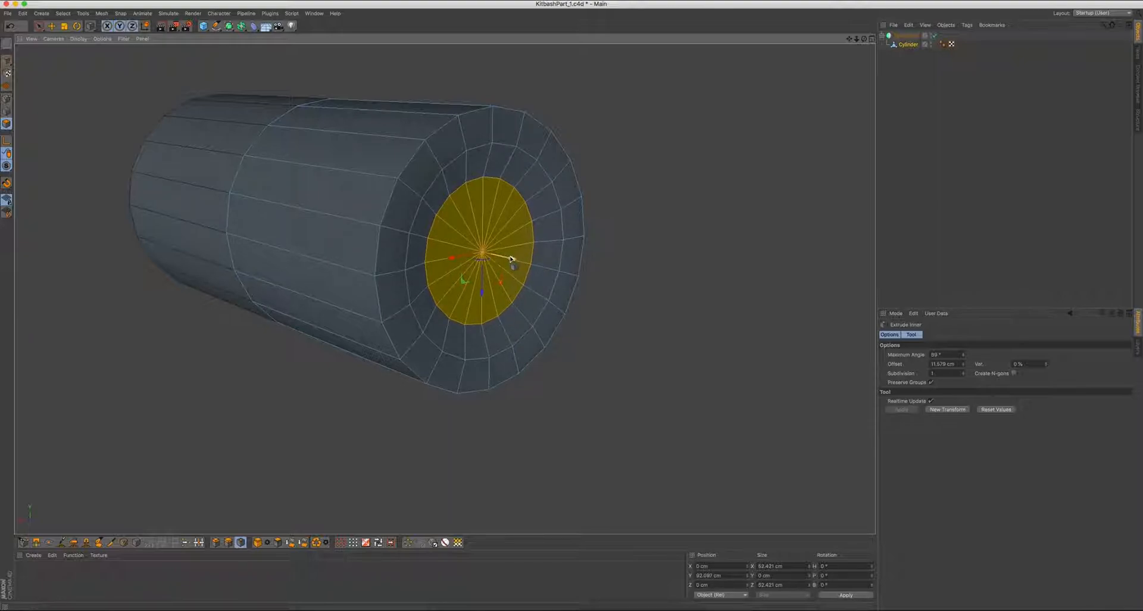
alt+drag(500, 234, 517, 234)
Move the centre disc of the end cap inward along Y to about 73.5 cm, forming a recess
right_click(633, 178)
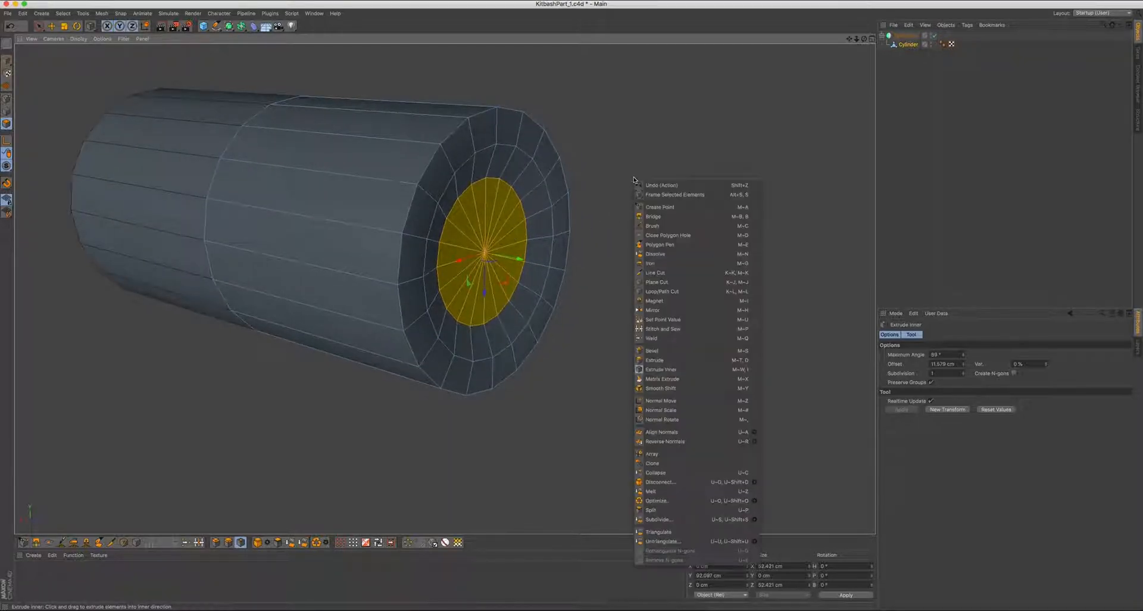
click(667, 361)
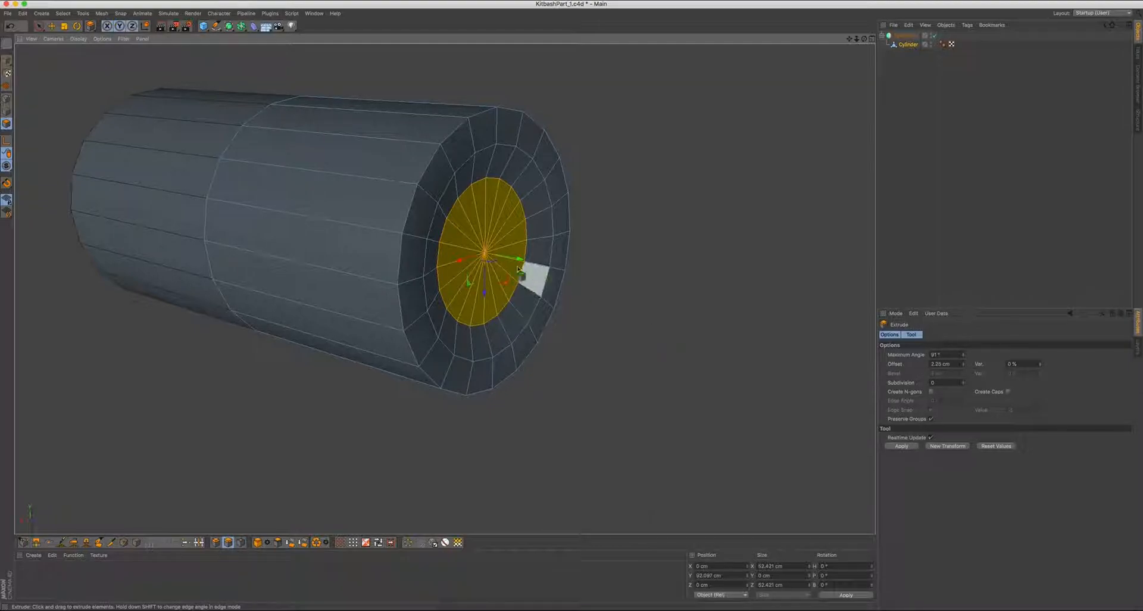
click(51, 26)
drag(521, 260, 489, 219)
alt+middle_drag(488, 217, 586, 245)
alt+drag(586, 244, 595, 133)
Add a loop cut around the cylinder at about 79.5% towards its outer end and loop-select the resulting end band
right_click(602, 114)
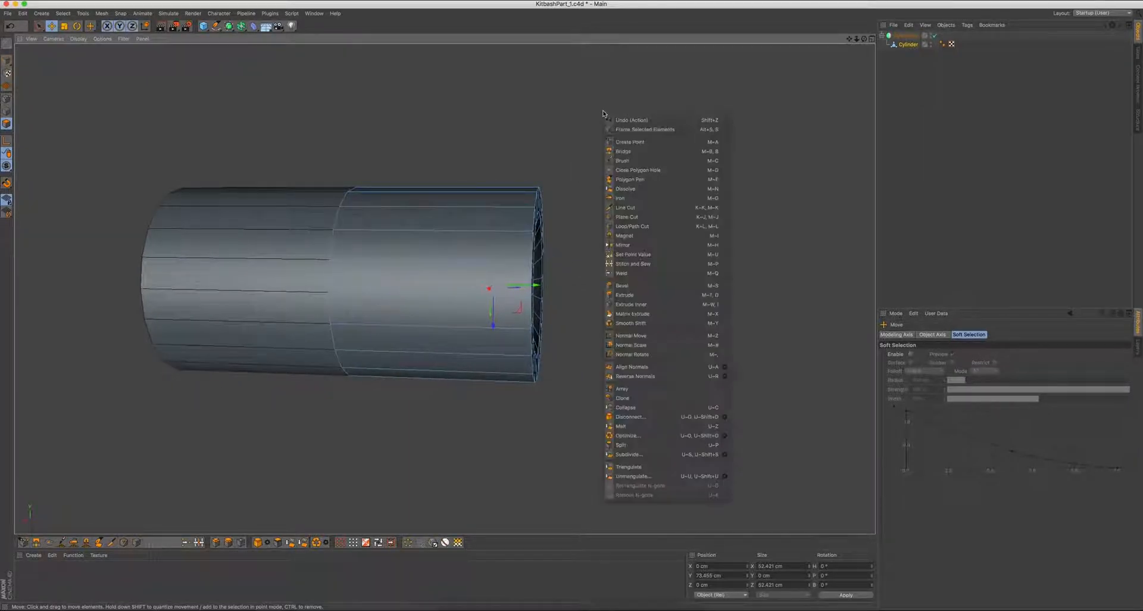
click(646, 227)
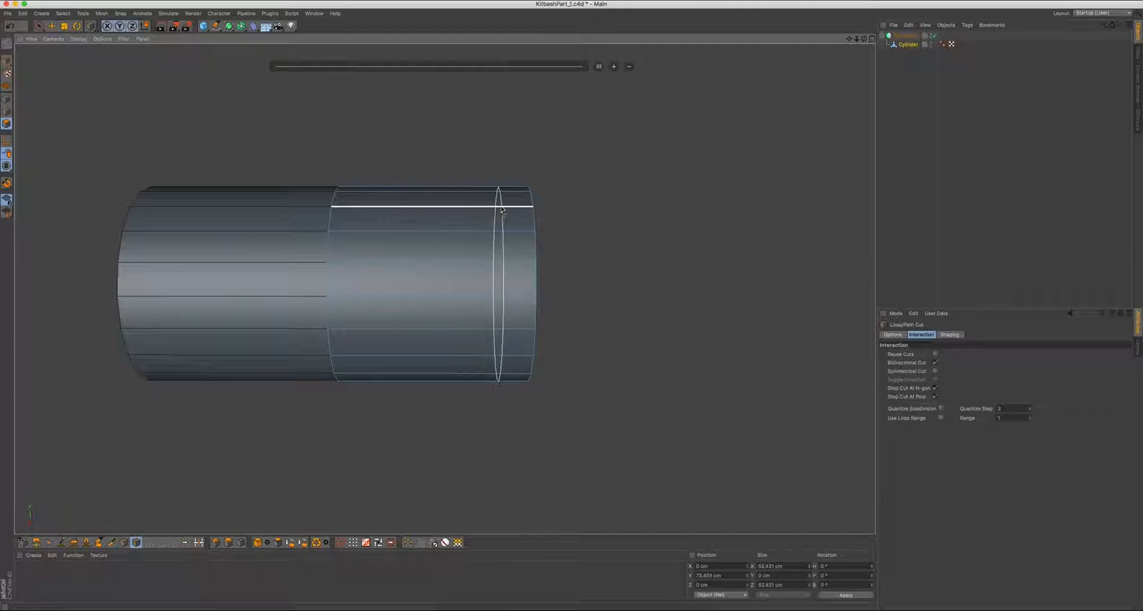
alt+drag(502, 186, 500, 186)
key(u)
key(l)
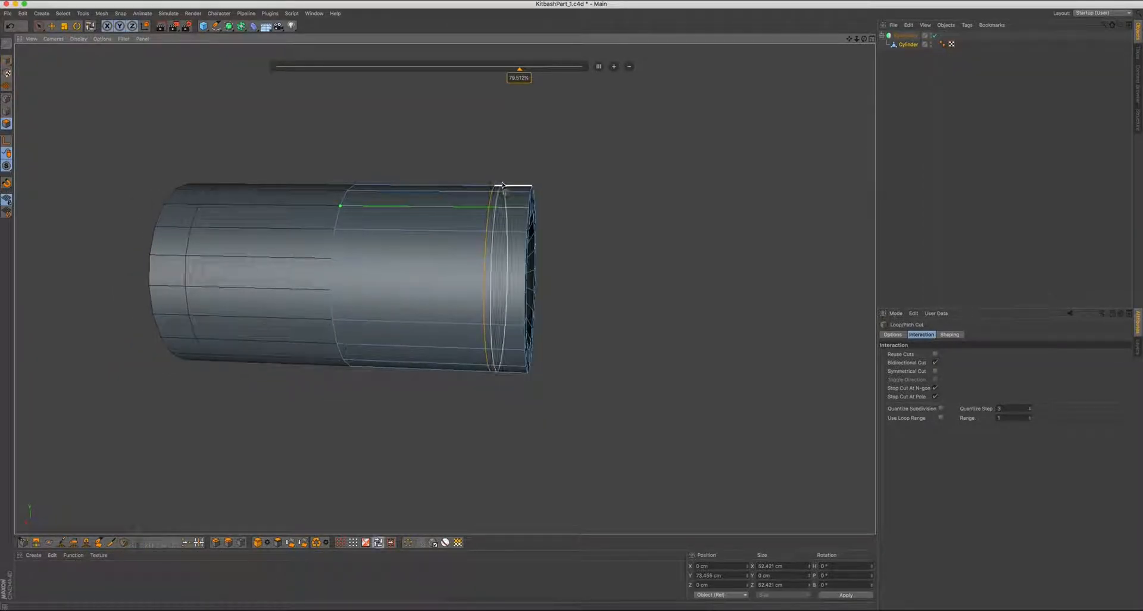
click(517, 203)
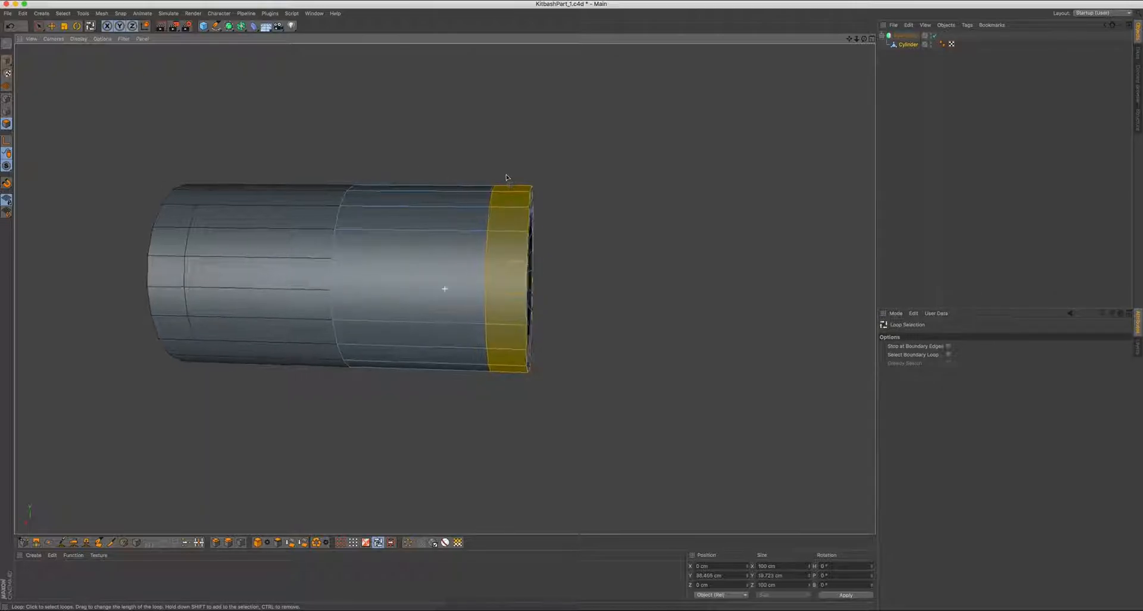
Try scaling the end band up to about 114.8 cm in X and Z, and undo it
key(t)
drag(443, 146, 455, 143)
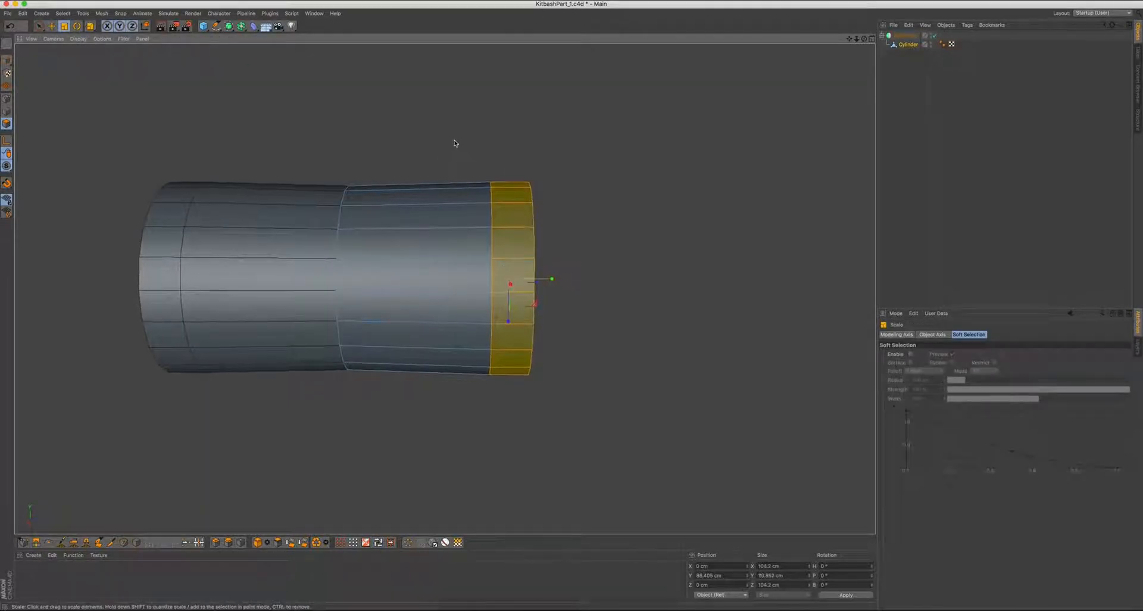
key(ctrl+z)
drag(515, 175, 633, 178)
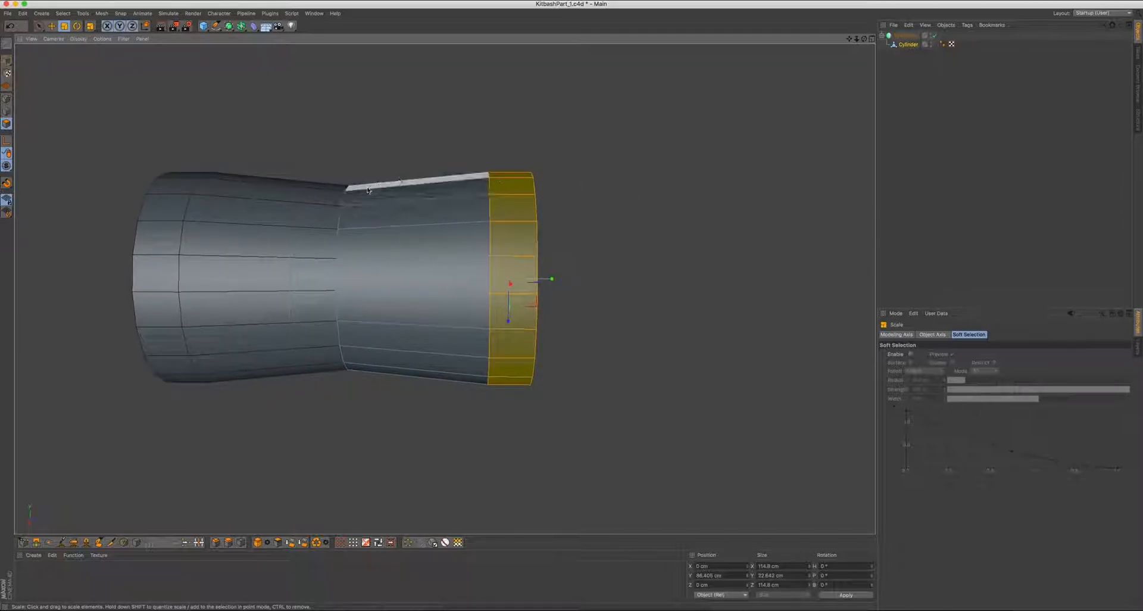
click(40, 26)
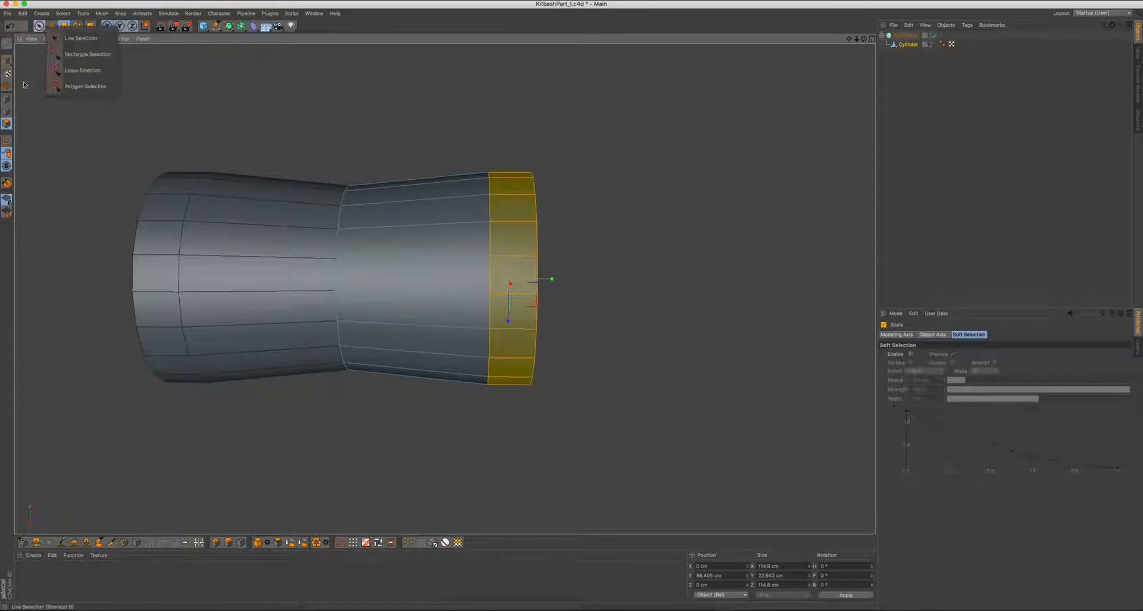
click(7, 111)
alt+drag(299, 173, 346, 187)
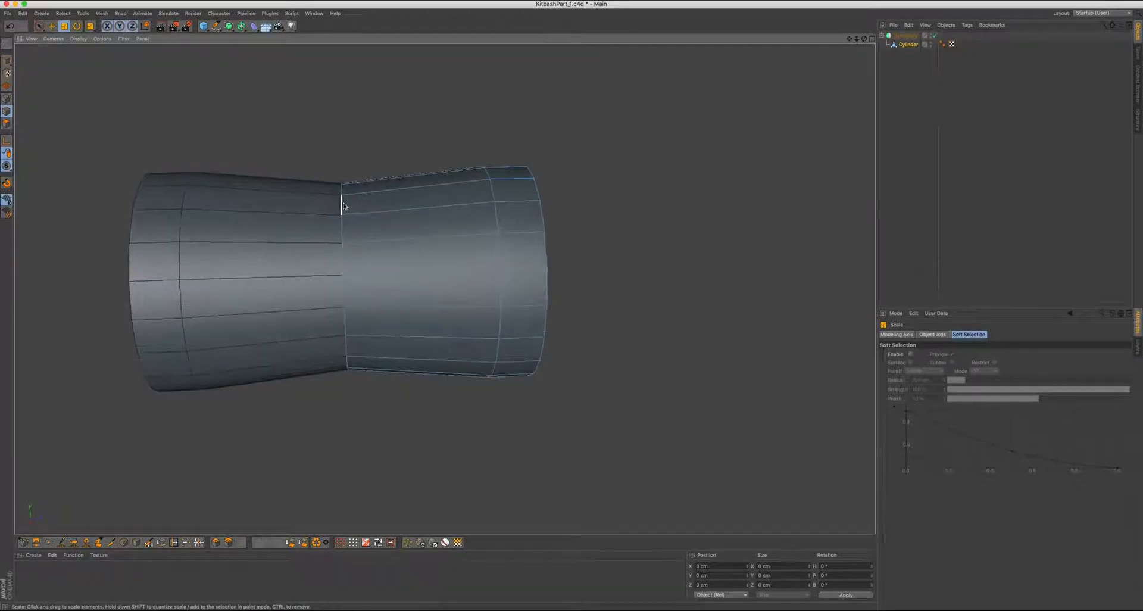
key(super+z)
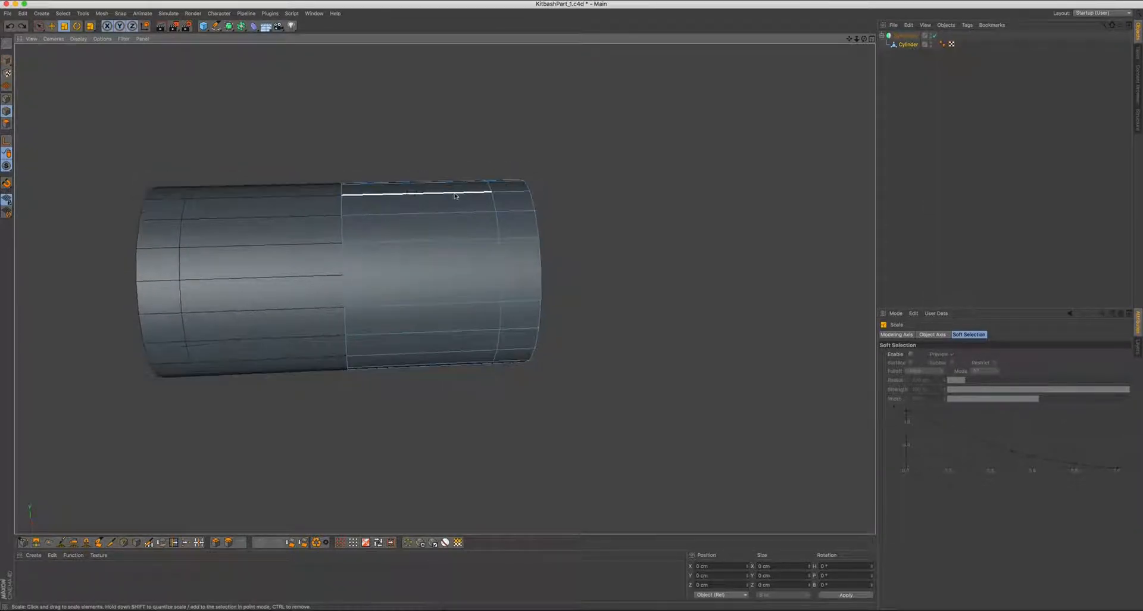
Add a loop cut centred at 50% between the symmetry seam and the end band
alt+drag(455, 191, 449, 168)
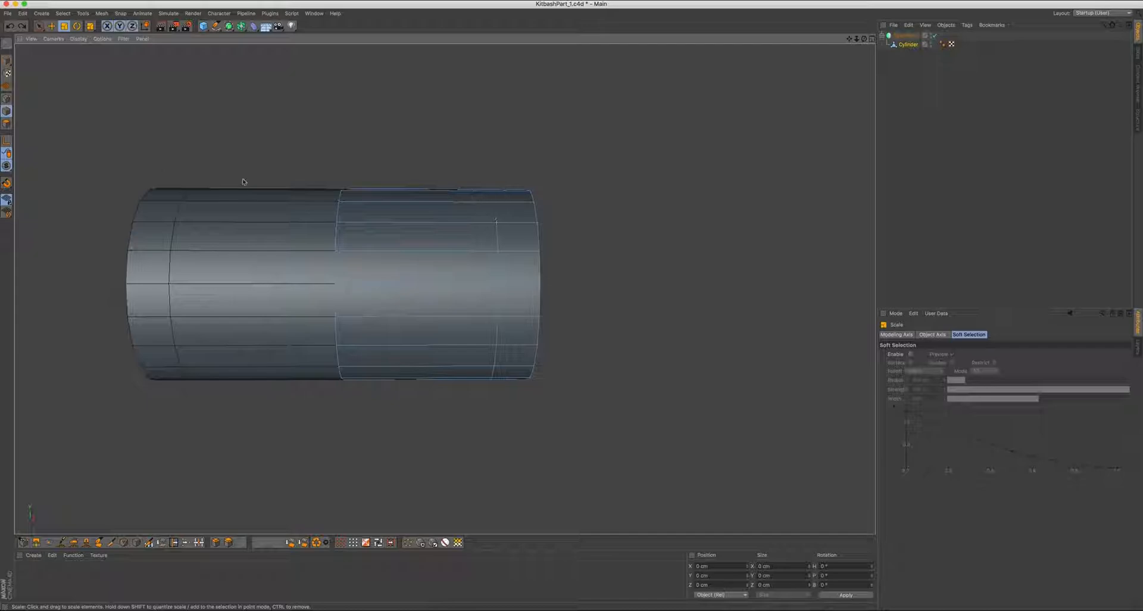
alt+drag(505, 202, 497, 194)
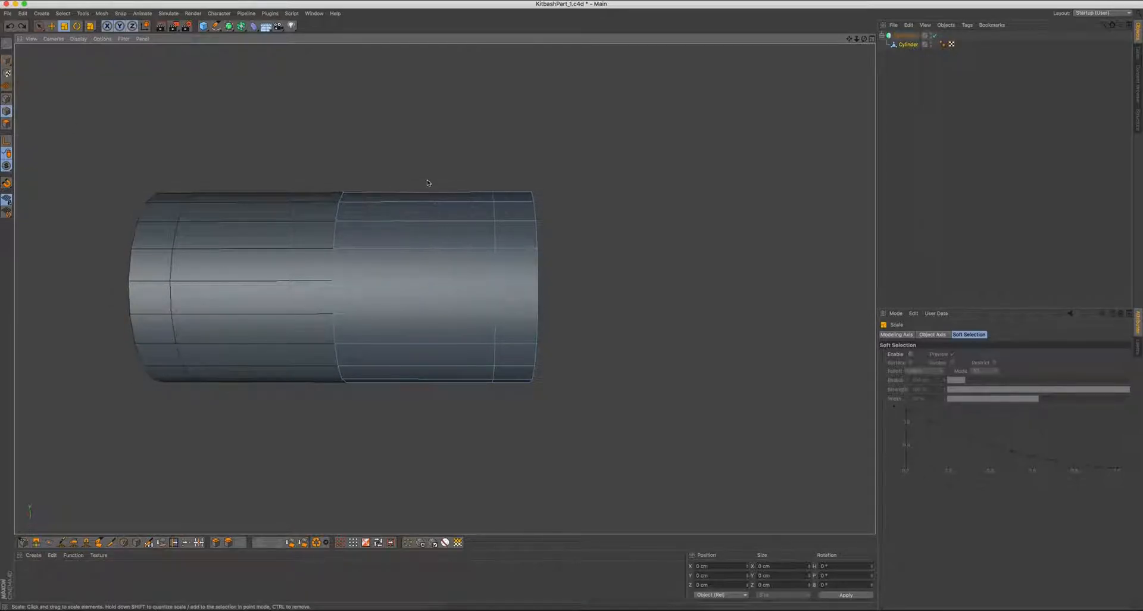
alt+drag(427, 195, 419, 186)
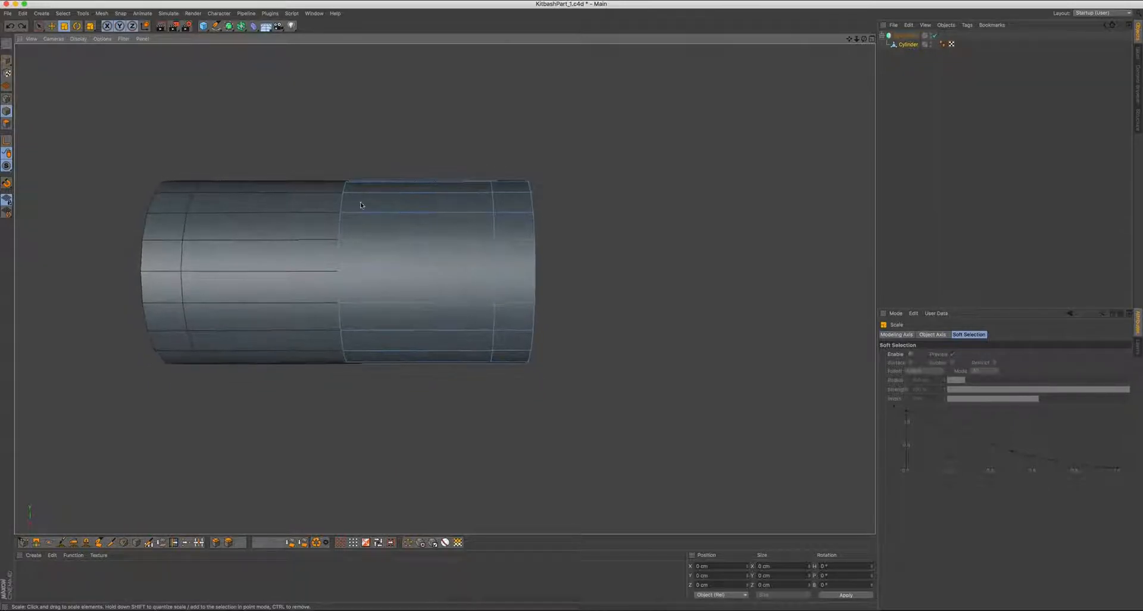
alt+drag(341, 203, 430, 205)
right_click(507, 107)
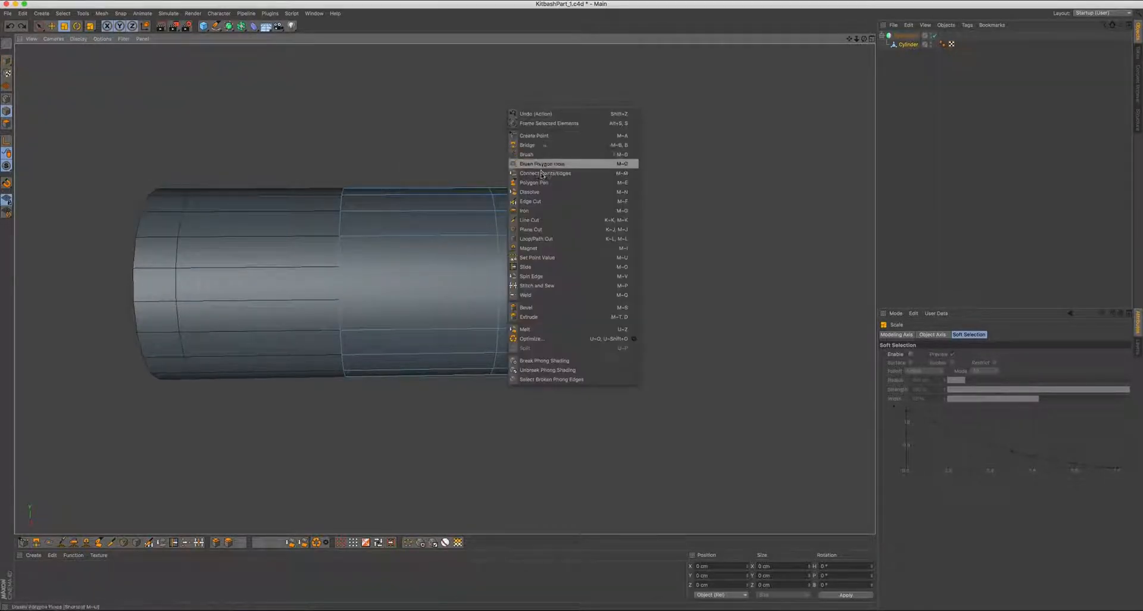
click(524, 240)
alt+drag(480, 193, 441, 205)
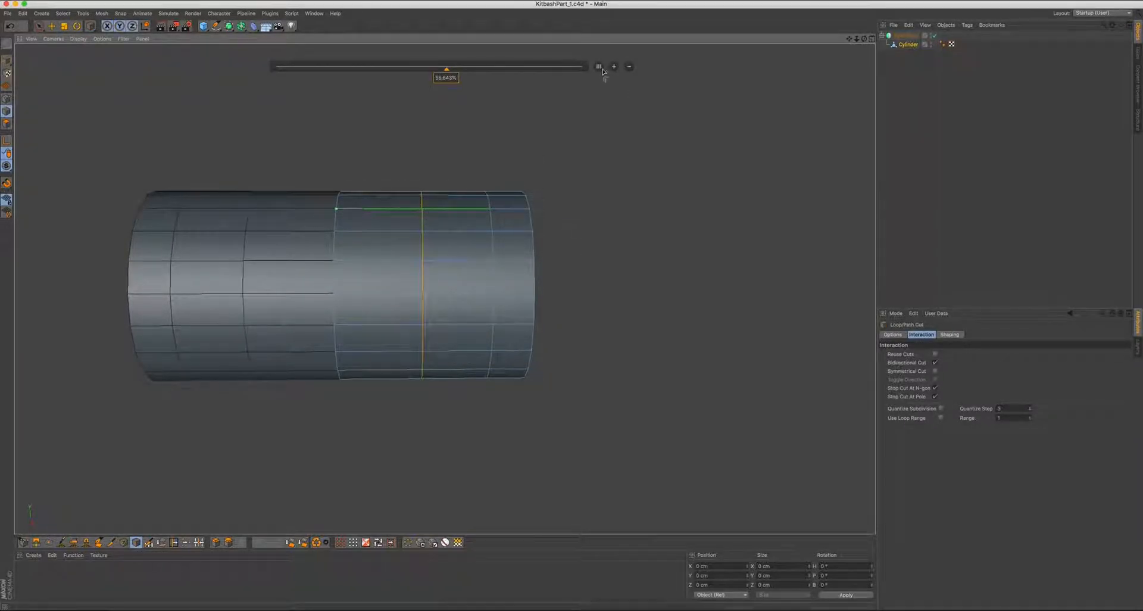
alt+drag(570, 147, 494, 186)
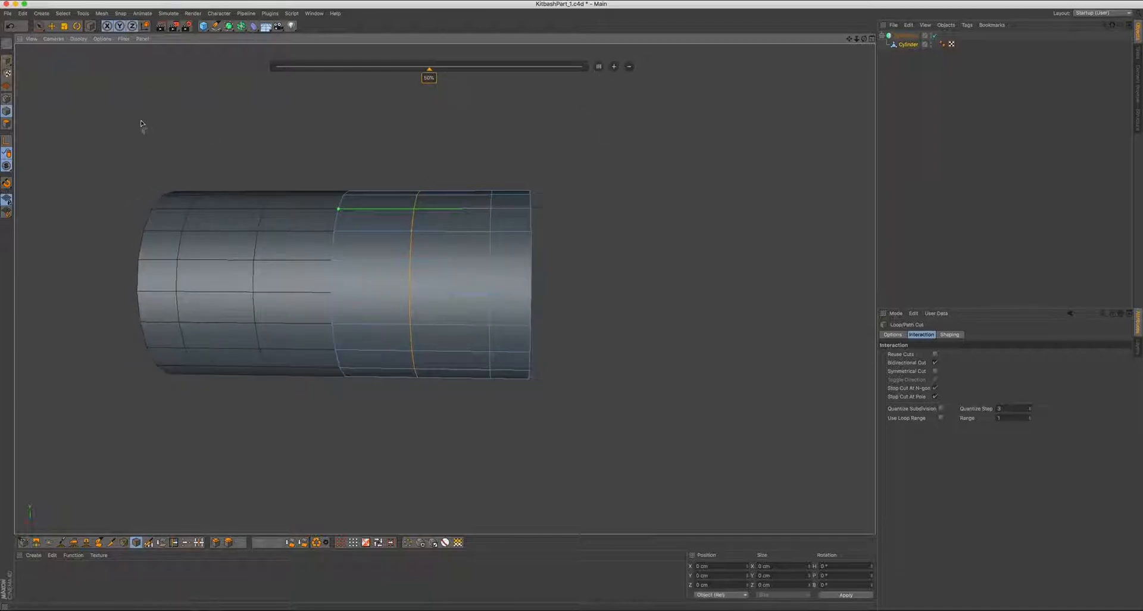
Return to polygon editing, try scaling the selected end band up to about 109 cm, and undo it
click(7, 124)
alt+drag(474, 184, 497, 203)
key(t)
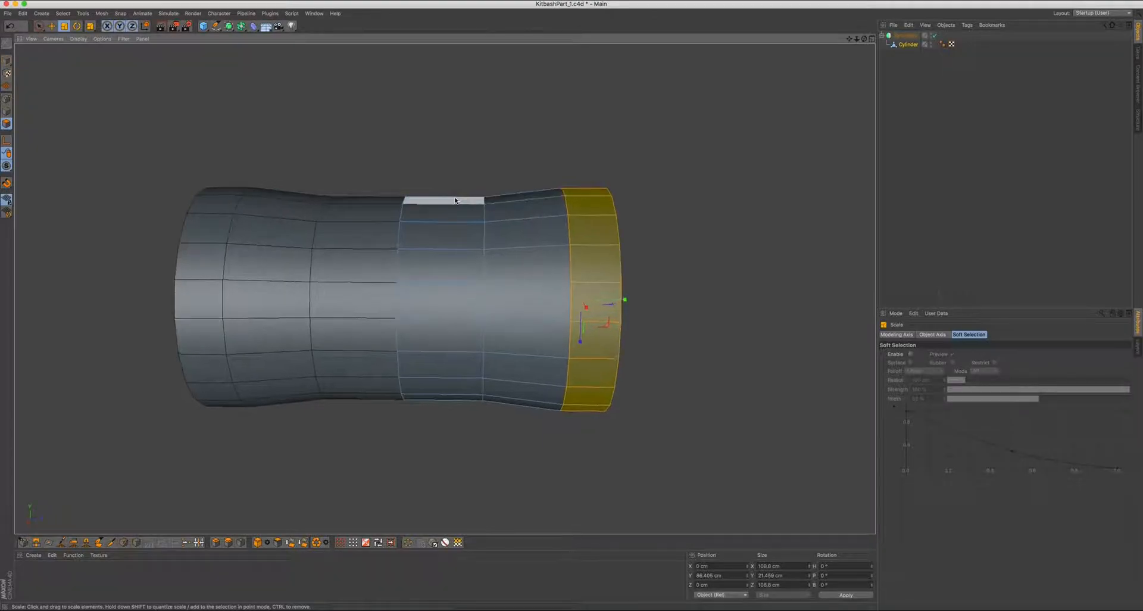
key(ctrl+z)
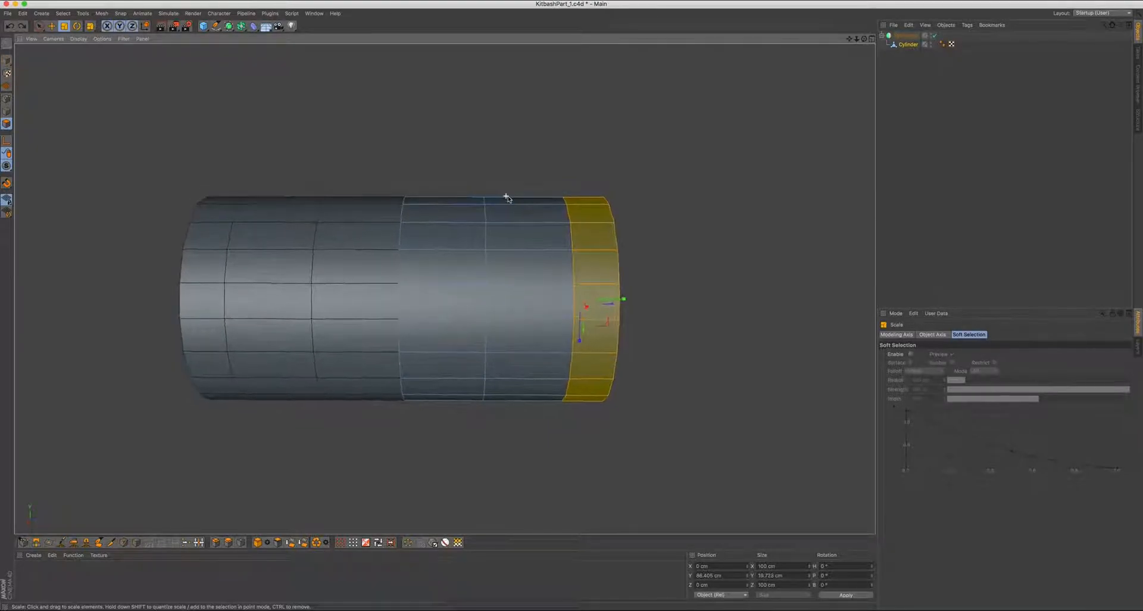
alt+drag(502, 198, 527, 158)
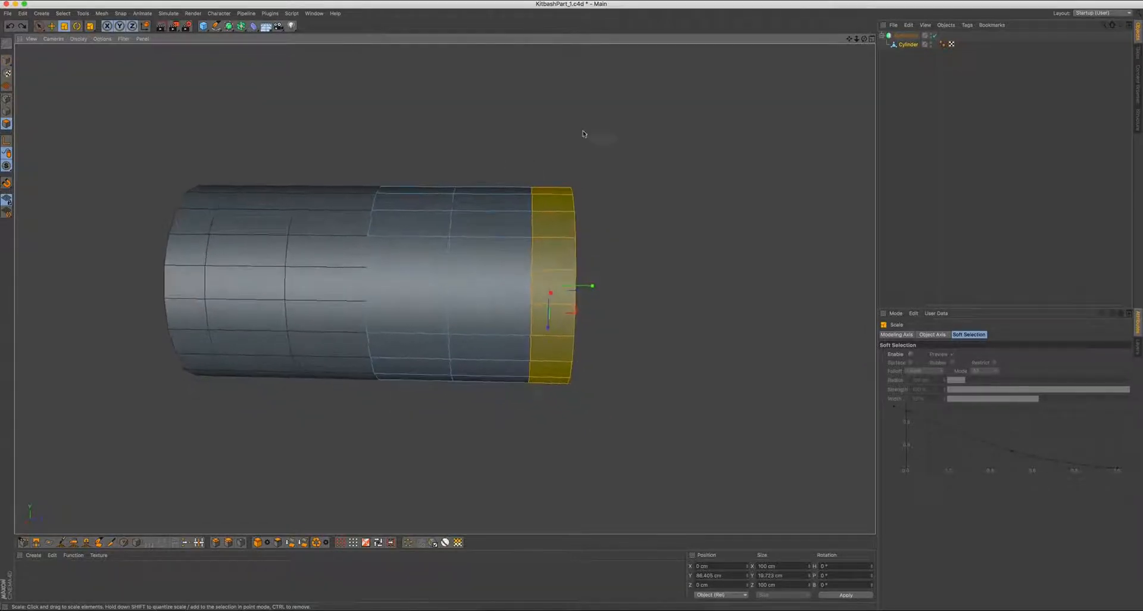
right_click(599, 104)
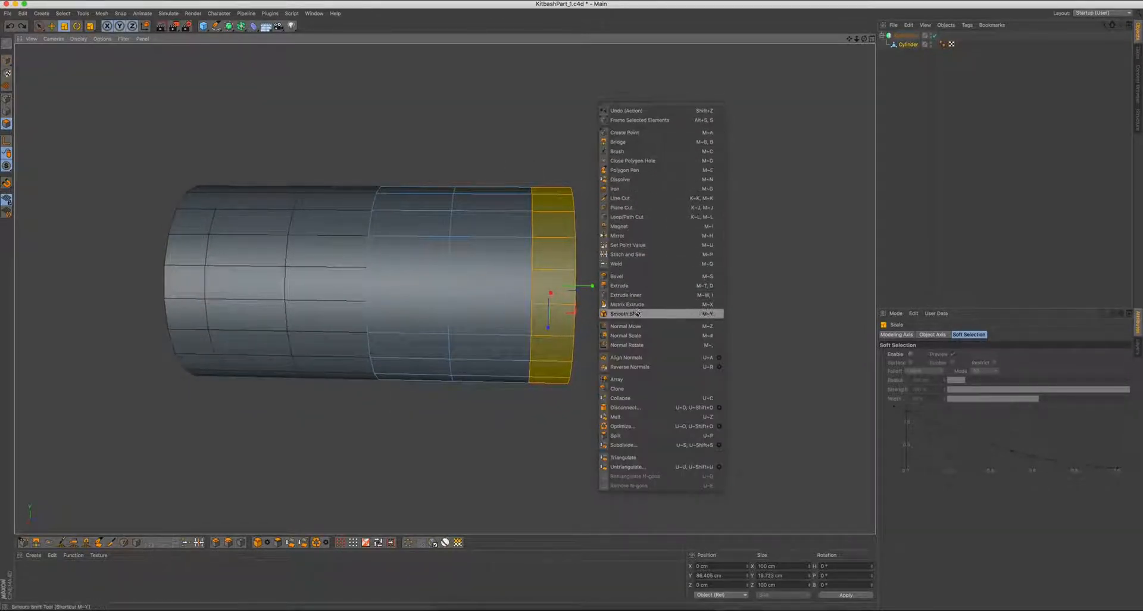
click(625, 217)
scroll(475, 212, up, 3)
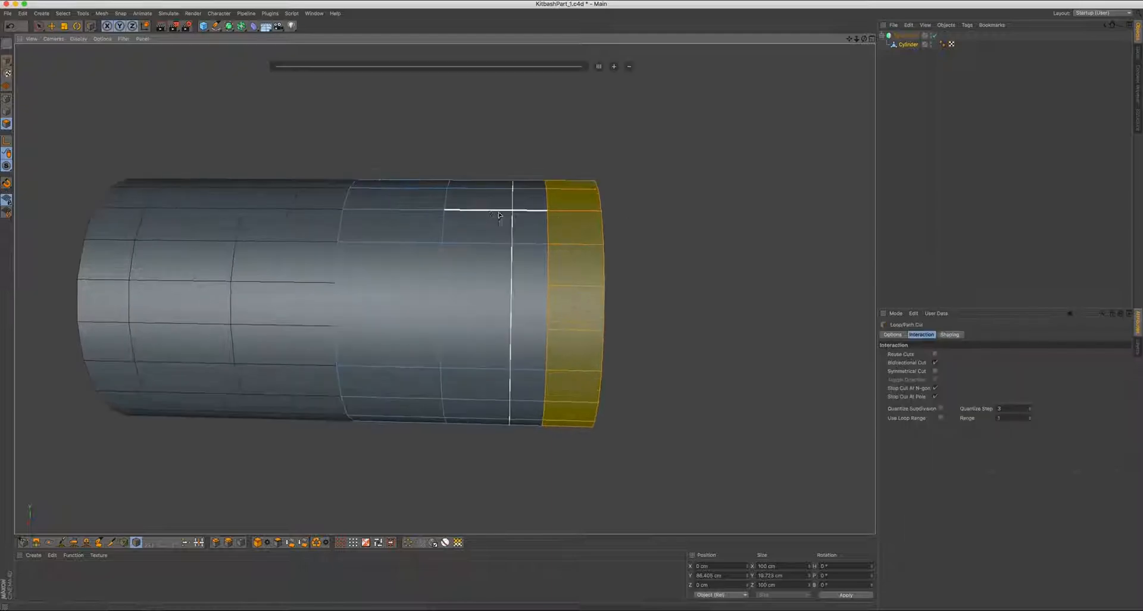
Add the neighbouring polygon loop on the inner side to the end band selection
key(u)
key(l)
shift+click(498, 214)
alt+drag(514, 221, 559, 216)
alt+right_drag(559, 217, 523, 219)
alt+drag(523, 219, 523, 221)
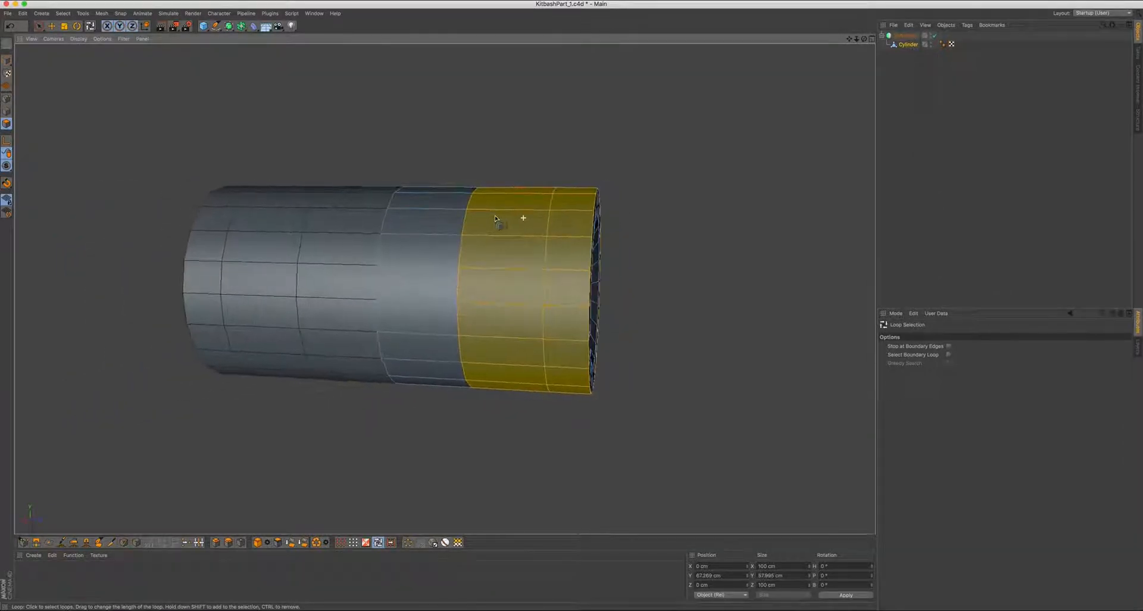
Try scaling up the two selected end loops, and undo the scaling
key(t)
drag(681, 245, 707, 239)
alt+drag(584, 242, 601, 245)
key(super+z)
alt+right_drag(478, 235, 483, 229)
alt+middle_drag(484, 229, 481, 225)
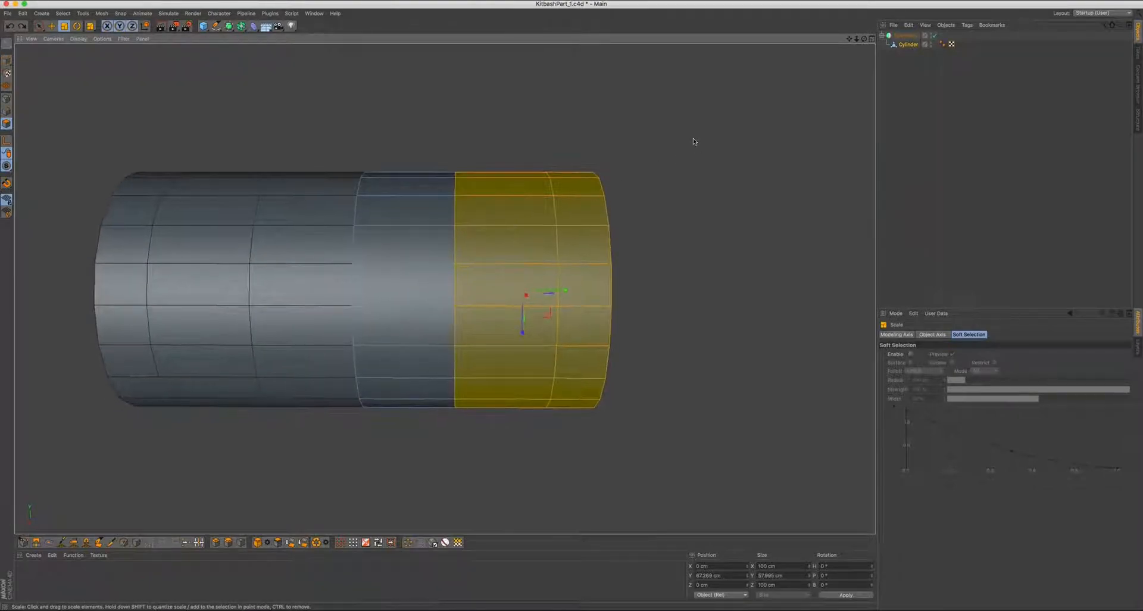
Add a loop cut close to the selected band's inner edge and scale the band up to about 107.3 cm in X and Z
right_click(681, 116)
click(715, 217)
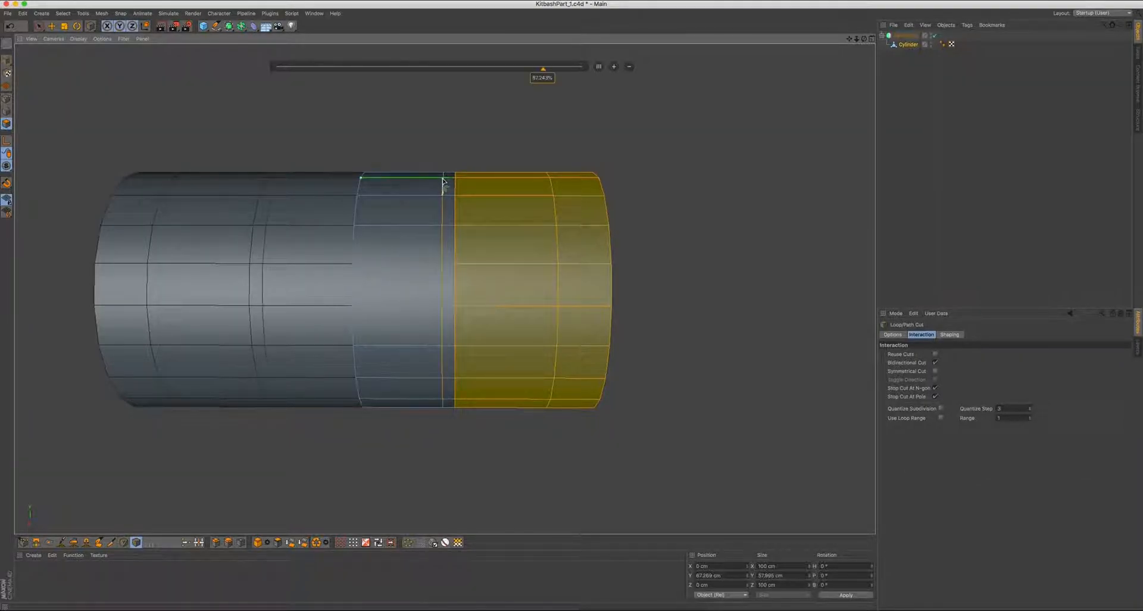
scroll(487, 191, down, 2)
key(t)
drag(630, 214, 660, 213)
scroll(635, 199, down, 4)
alt+drag(545, 207, 541, 179)
Loop-select the outer rim edge of the raised band and move it inwards along the cylinder to about 82.8 cm in Y
key(Return)
key(space)
scroll(566, 199, up, 4)
alt+middle_drag(543, 172, 513, 190)
scroll(511, 189, down, 4)
alt+drag(491, 197, 474, 174)
key(u)
key(l)
click(468, 171)
alt+drag(468, 170, 436, 159)
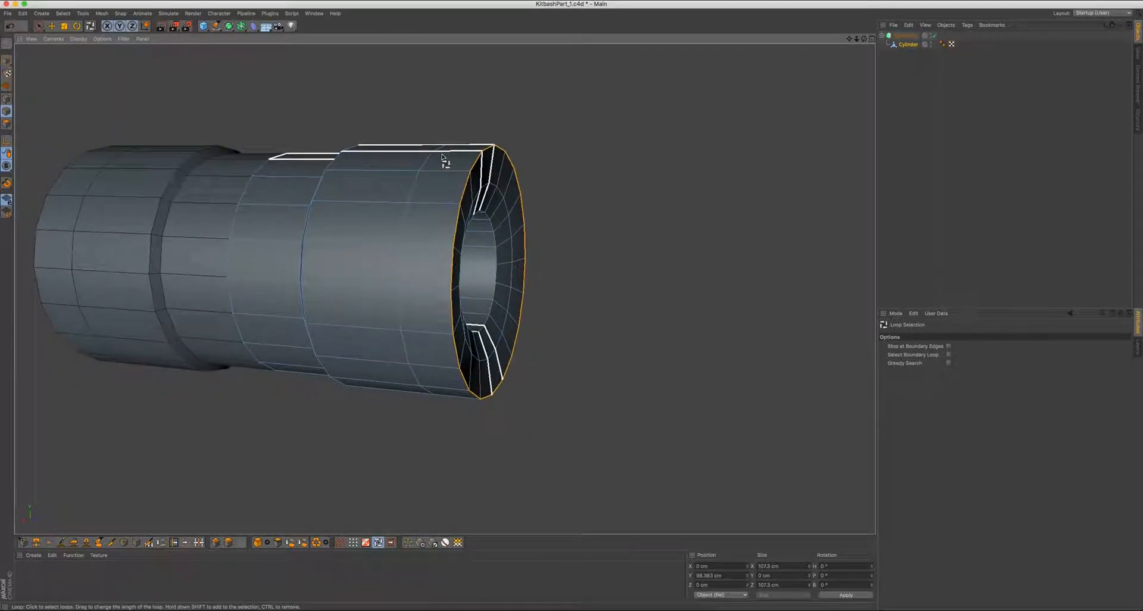
key(e)
alt+drag(476, 257, 510, 254)
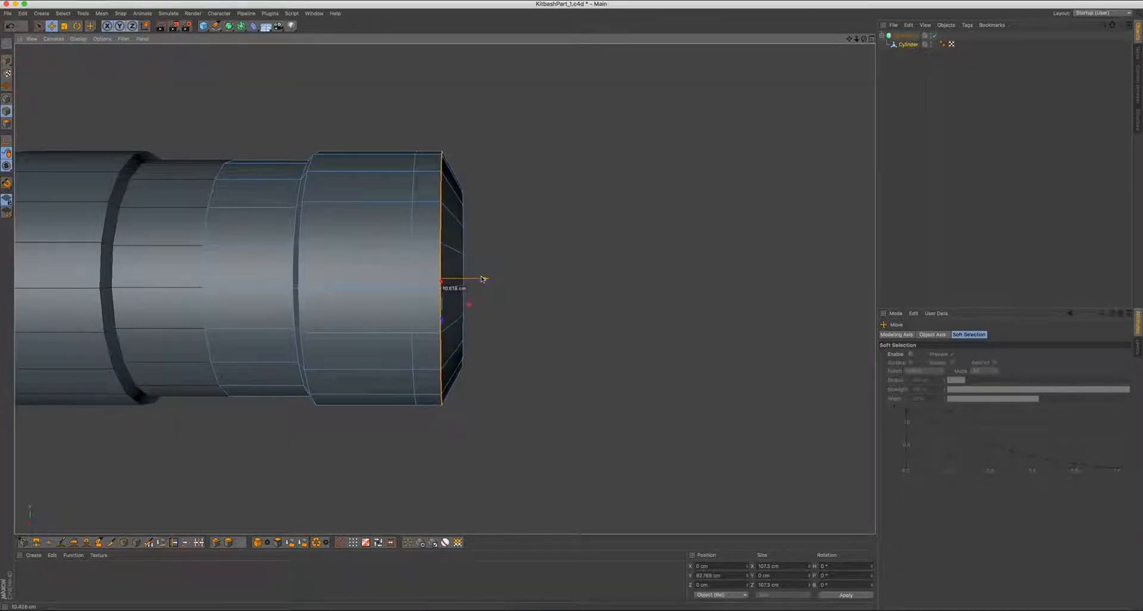
drag(482, 279, 472, 278)
Examine the slanted end, its recess and the mirrored side of the part from several angles
scroll(478, 248, down, 5)
alt+middle_drag(411, 245, 469, 244)
mouse_move(469, 243)
alt+mouse_down()
mouse_move(564, 245)
mouse_move(368, 247)
mouse_move(467, 240)
alt+mouse_up()
scroll(457, 235, up, 4)
alt+middle_drag(444, 231, 478, 229)
alt+drag(473, 225, 394, 242)
scroll(495, 238, down, 4)
scroll(489, 236, up, 4)
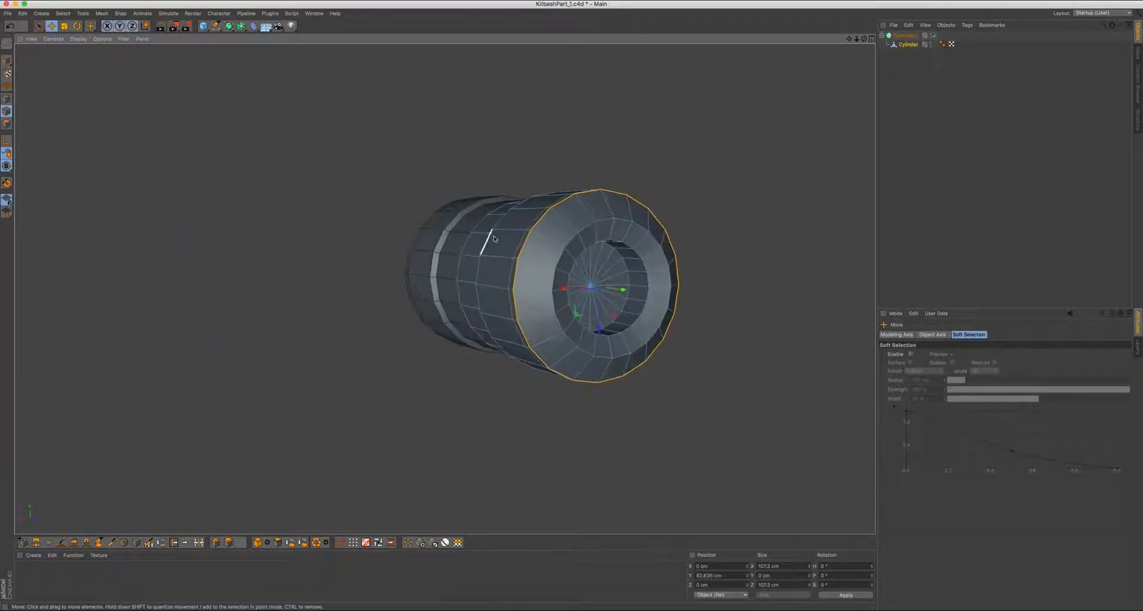
alt+middle_drag(495, 236, 443, 232)
alt+drag(444, 232, 549, 237)
scroll(486, 233, down, 3)
alt+middle_drag(469, 233, 513, 243)
alt+drag(512, 242, 464, 275)
alt+middle_drag(465, 276, 436, 295)
scroll(462, 258, down, 3)
alt+drag(462, 258, 437, 231)
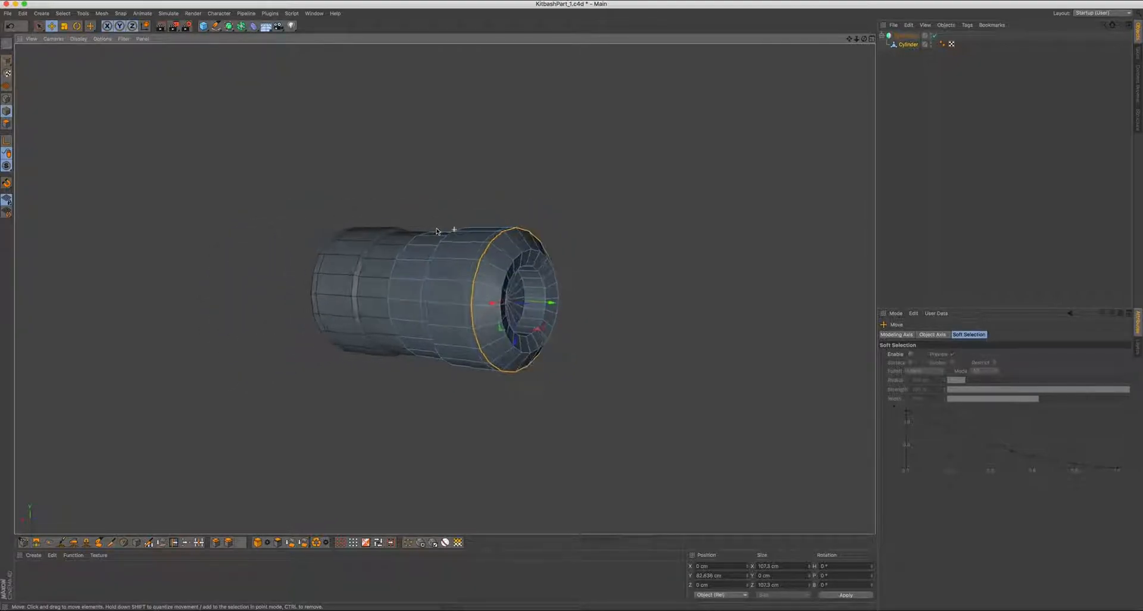
alt+drag(435, 291, 421, 272)
alt+middle_drag(448, 265, 511, 292)
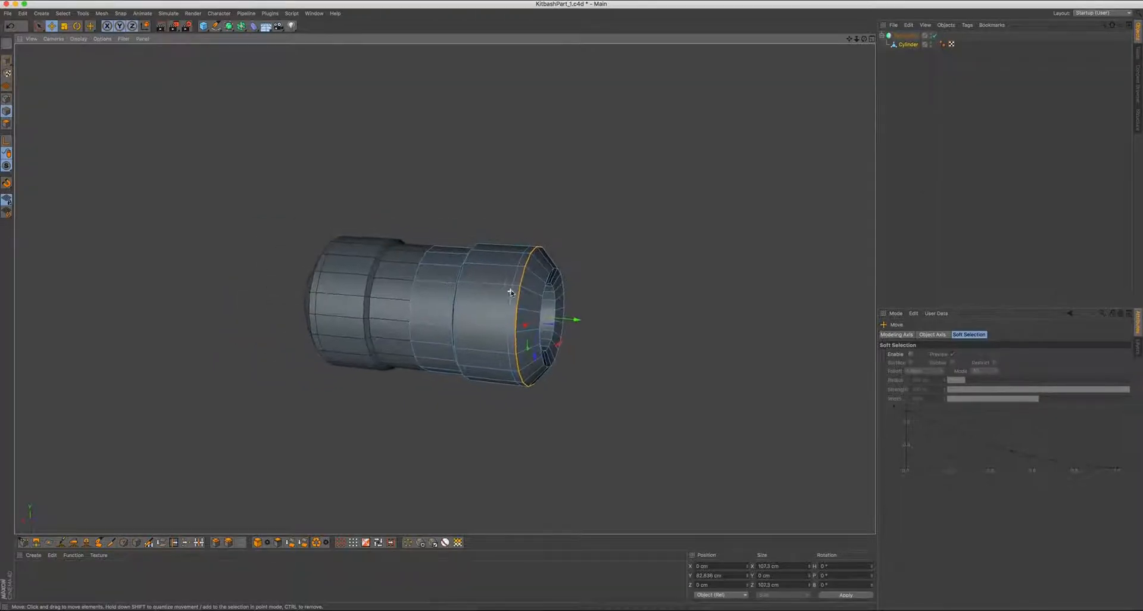
Loop-select the edge loop just behind the rim and move it to the middle of the raised band, about 59.7 cm in Y
click(378, 174)
mouse_move(458, 232)
alt+mouse_down()
mouse_move(494, 245)
mouse_move(462, 212)
alt+mouse_up()
alt+right_drag(462, 212, 491, 205)
alt+drag(491, 205, 471, 206)
key(u)
key(l)
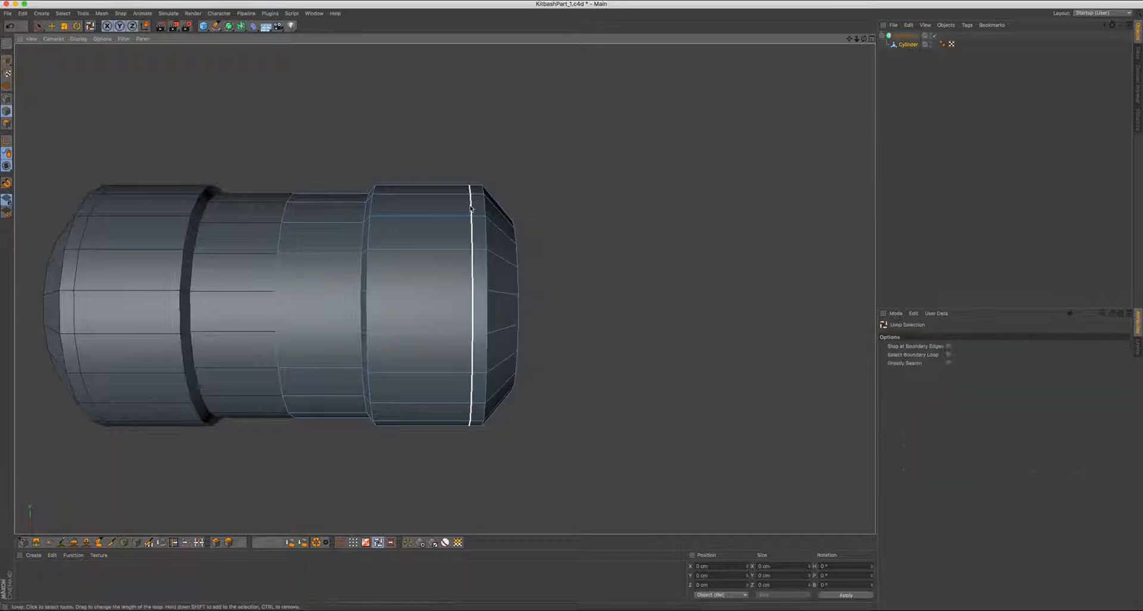
key(e)
alt+right_drag(484, 221, 461, 237)
alt+middle_drag(461, 237, 452, 216)
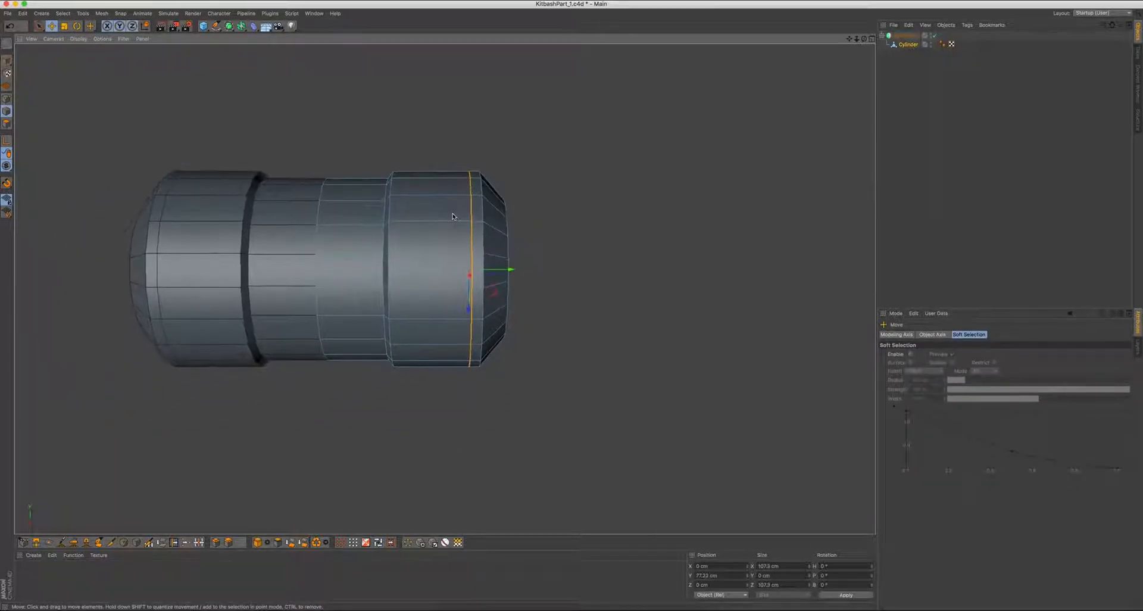
drag(506, 271, 443, 252)
Reselect the Cylinder object, return to polygon editing and clear the polygon selection
key(Return)
click(599, 244)
alt+drag(572, 241, 536, 239)
click(893, 47)
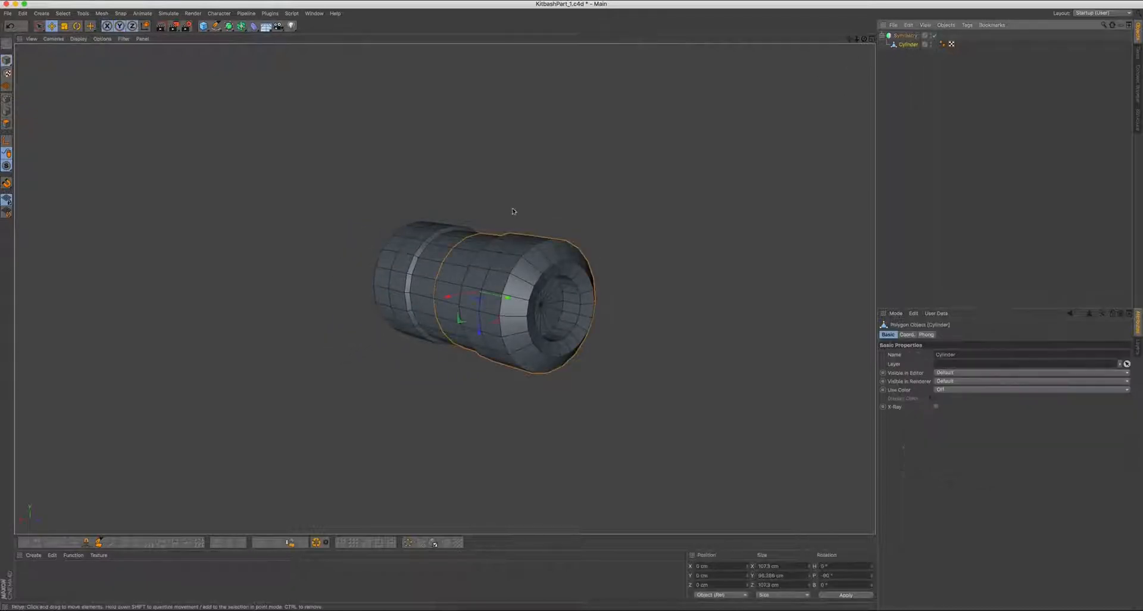
alt+drag(521, 212, 572, 206)
click(7, 123)
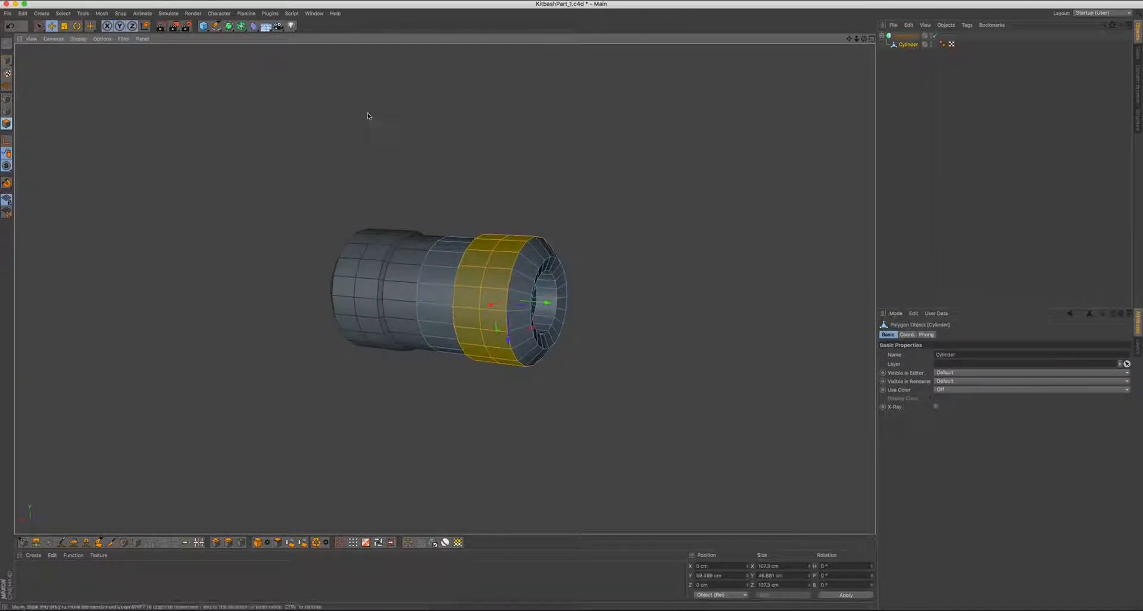
click(405, 136)
Try loop-selecting the raised band's two polygon loops, and clear the selection
alt+drag(507, 174, 434, 173)
key(u)
key(l)
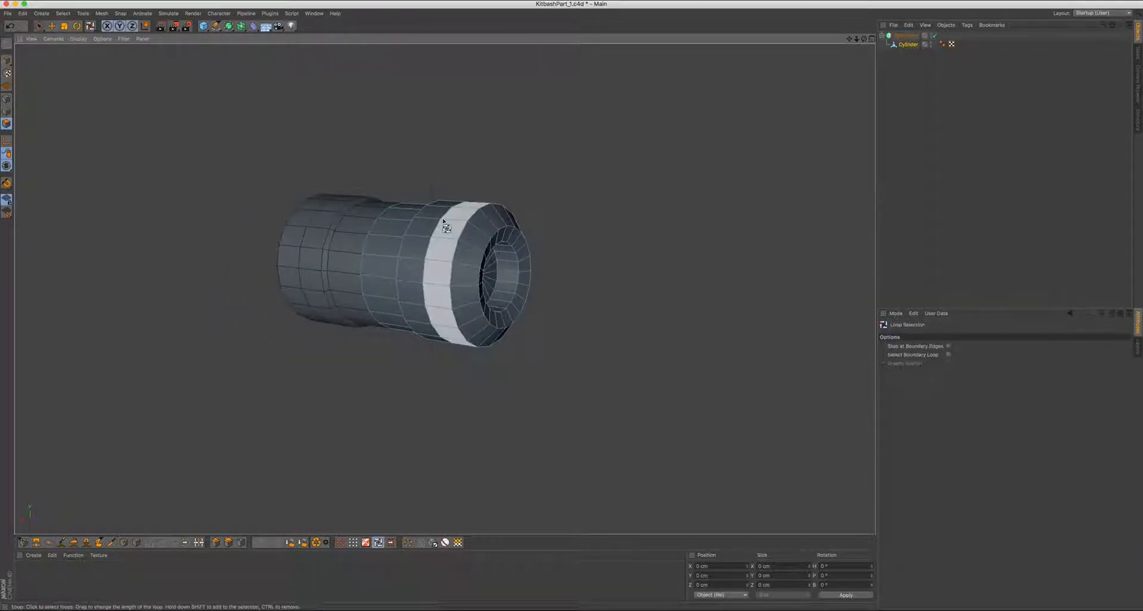
alt+drag(465, 207, 524, 215)
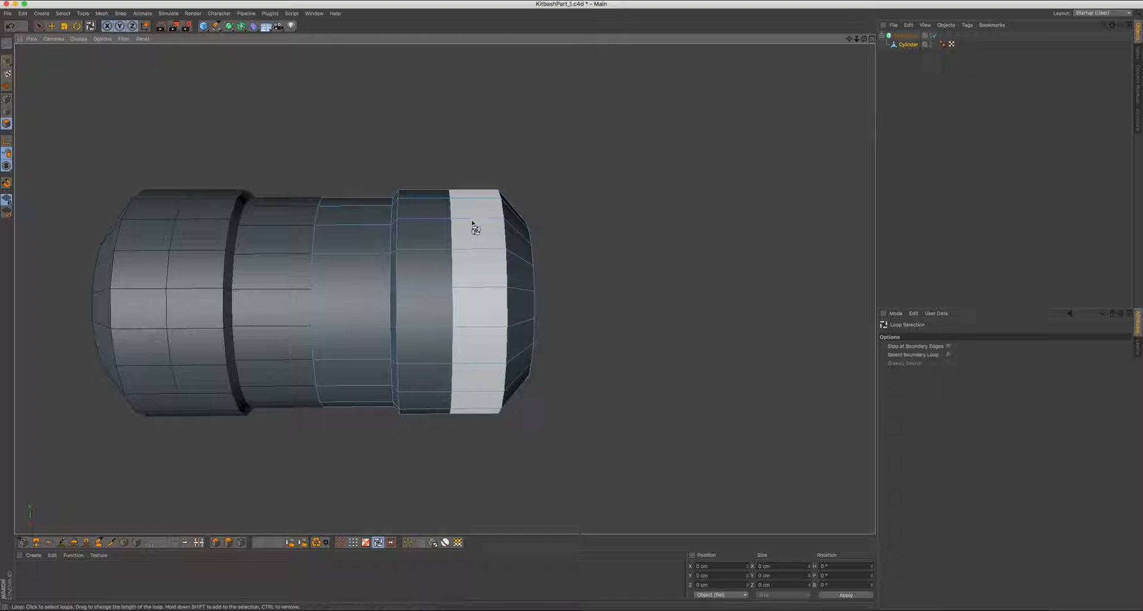
click(475, 226)
shift+click(436, 224)
alt+drag(437, 224, 488, 225)
alt+middle_drag(500, 219, 459, 220)
mouse_move(455, 215)
alt+mouse_down()
mouse_move(409, 222)
mouse_move(462, 218)
alt+mouse_up()
alt+right_drag(475, 213, 478, 210)
alt+drag(480, 212, 514, 165)
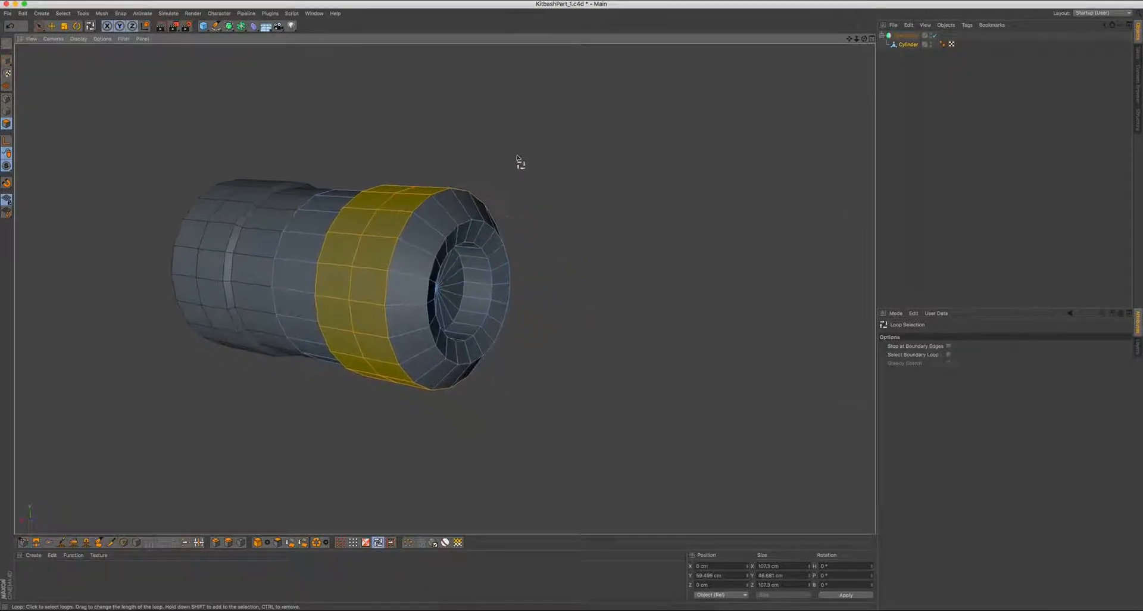
right_click(558, 91)
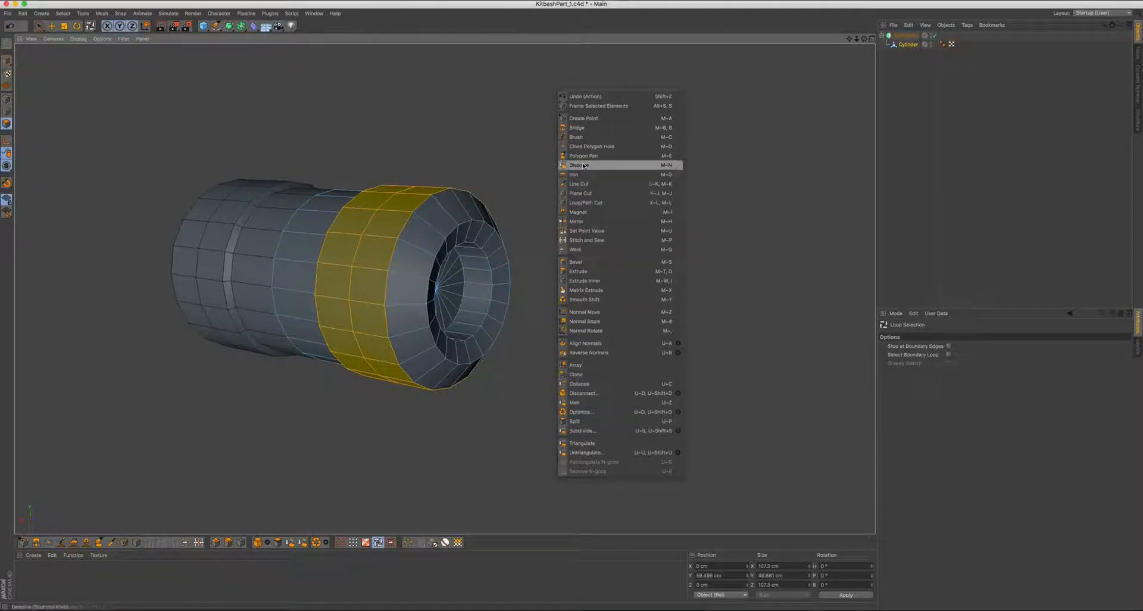
click(507, 135)
click(622, 100)
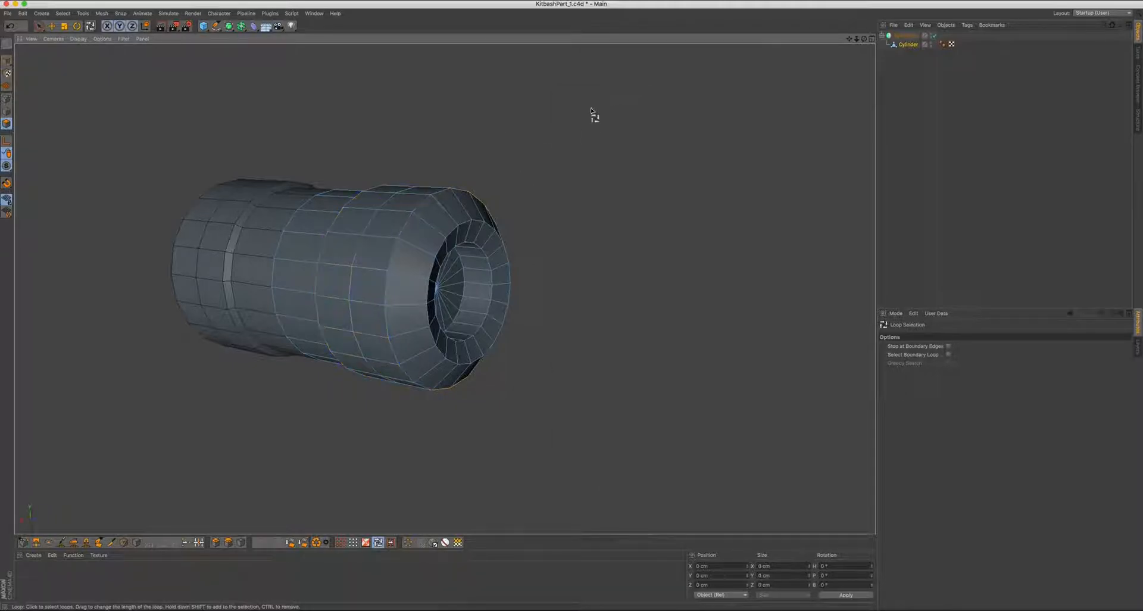
Loop-select both polygon loops of the raised band and split them off into a separate object
click(403, 196)
mouse_move(403, 195)
alt+mouse_down()
mouse_move(447, 194)
mouse_move(423, 195)
alt+mouse_up()
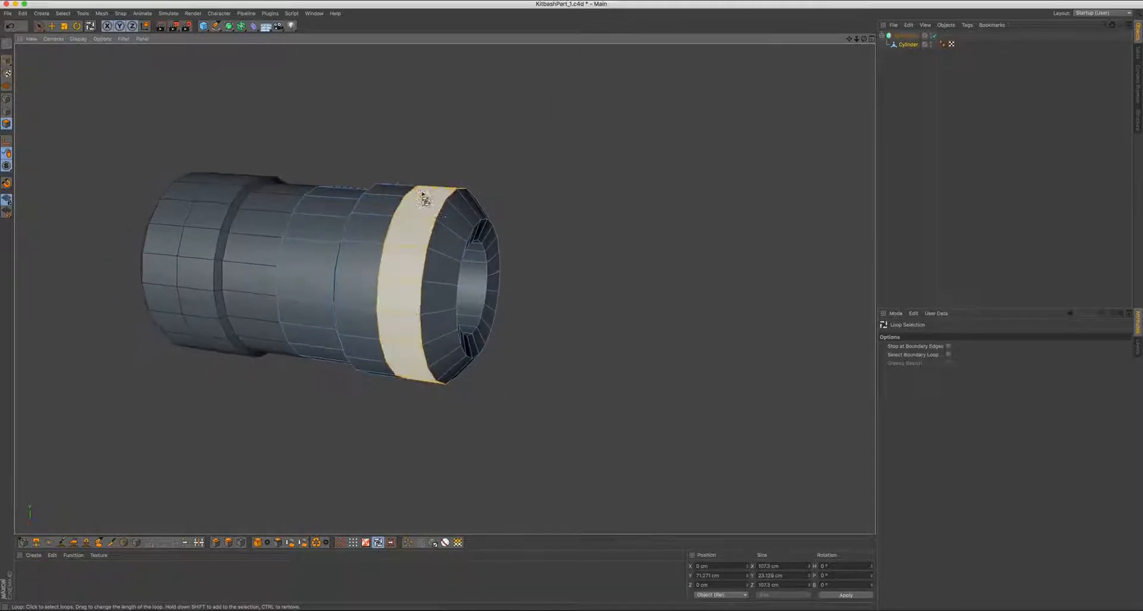
click(7, 111)
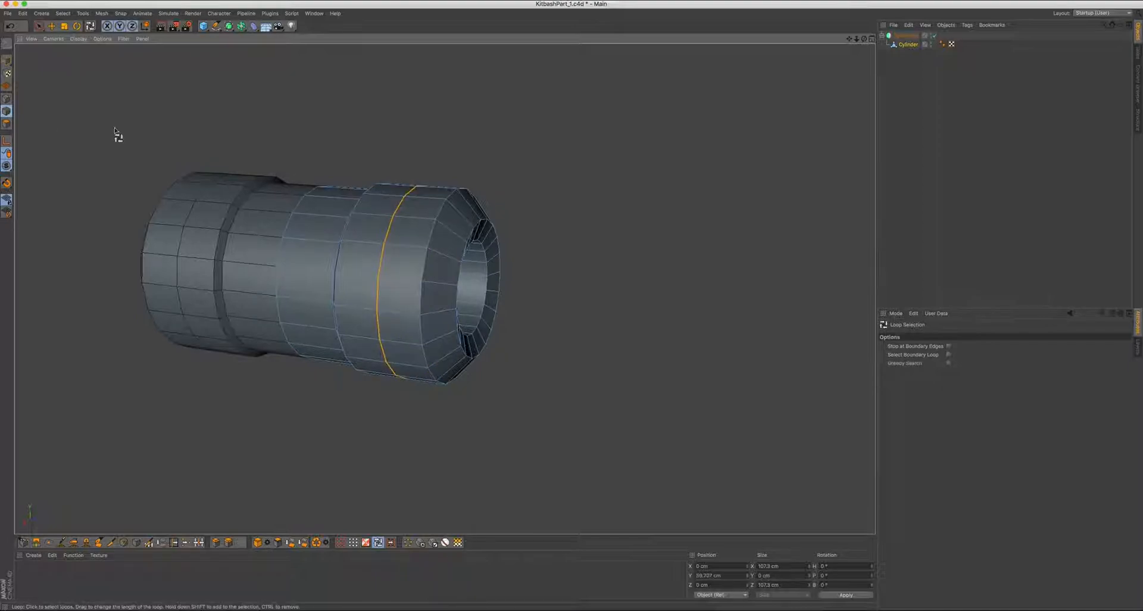
click(7, 99)
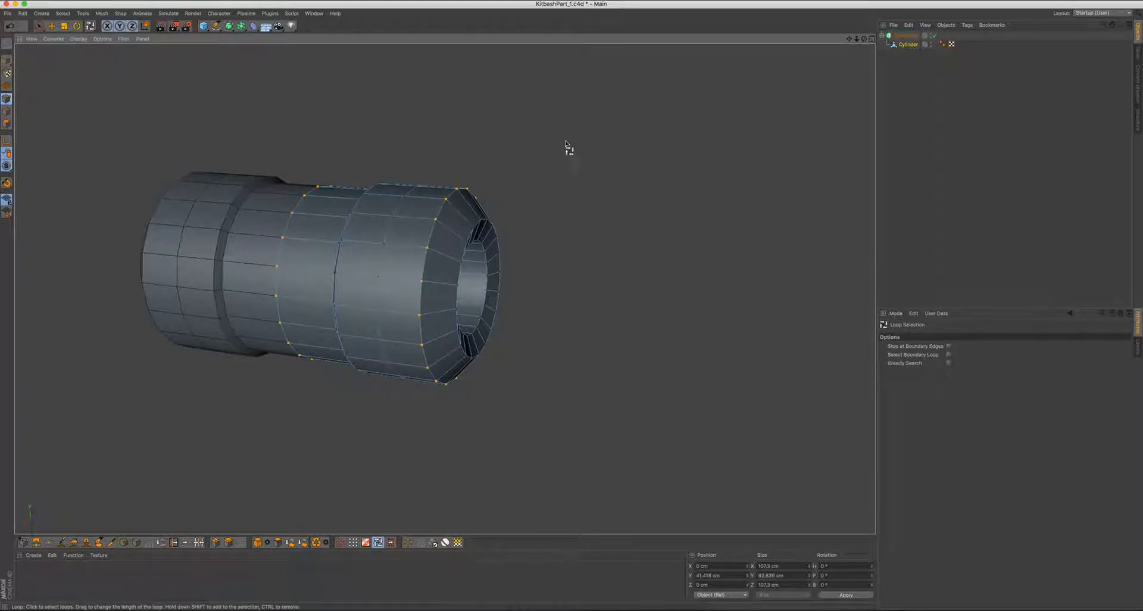
right_click(572, 94)
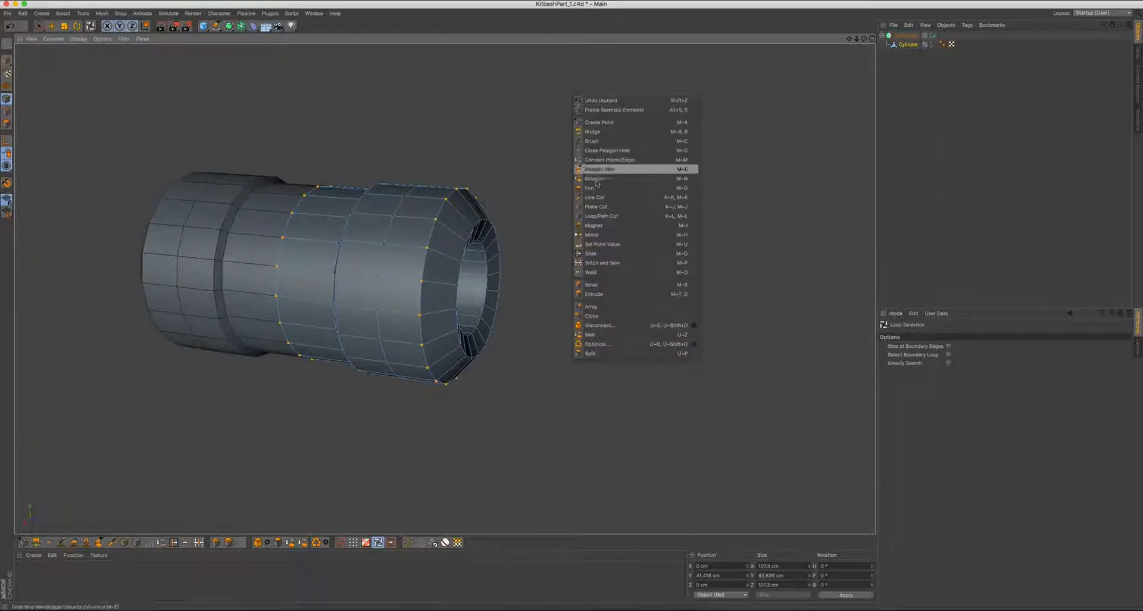
click(7, 124)
shift+click(374, 216)
alt+drag(375, 215, 402, 215)
right_click(569, 146)
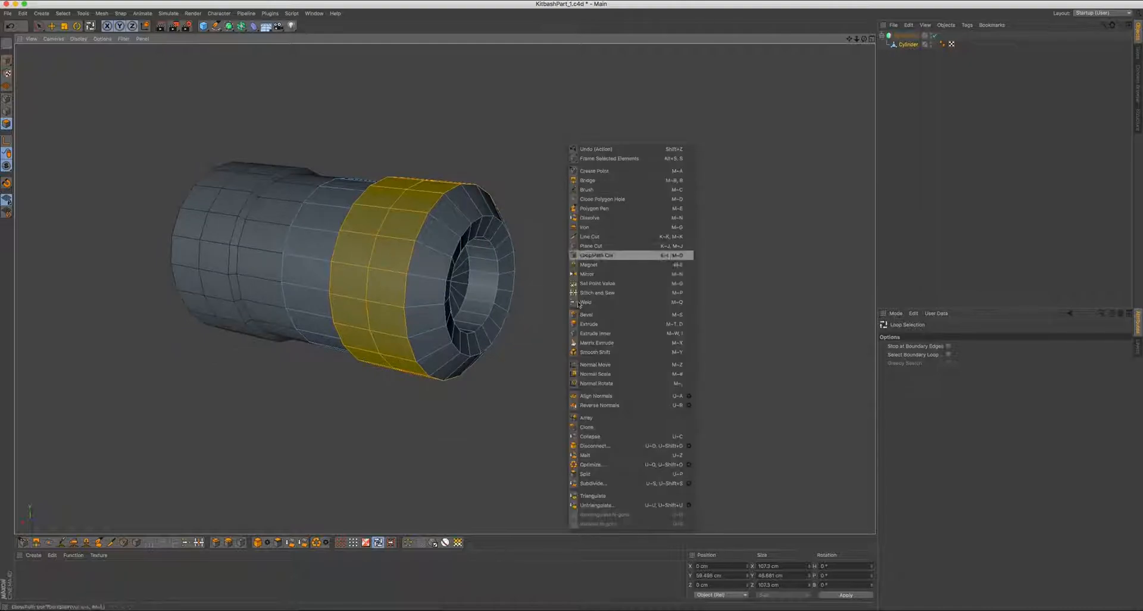
click(584, 474)
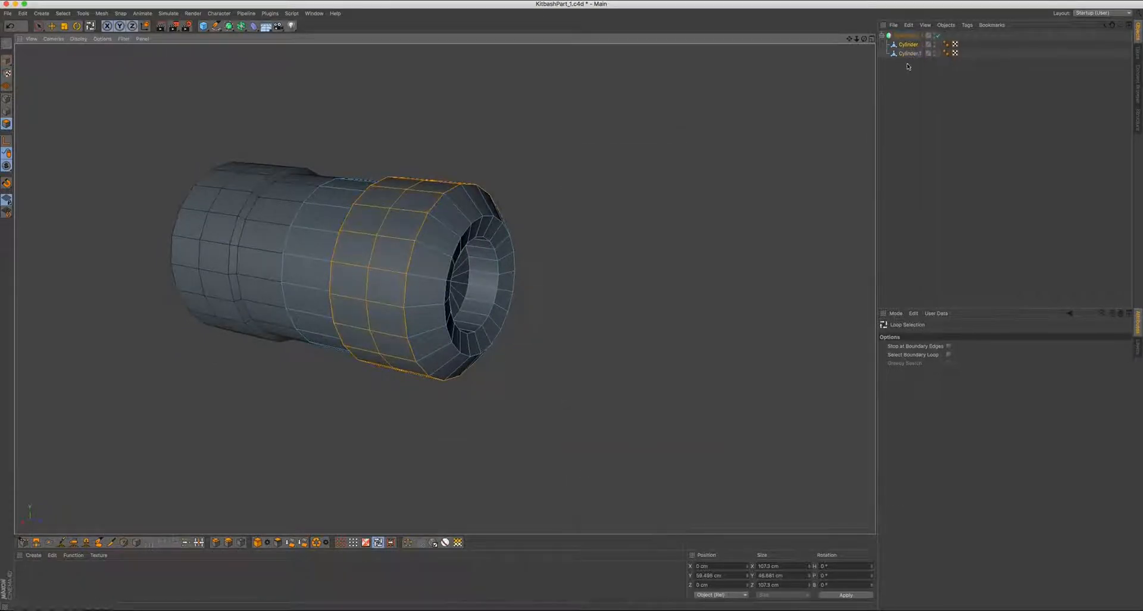
Rename the split-off object as Add-on
click(910, 53)
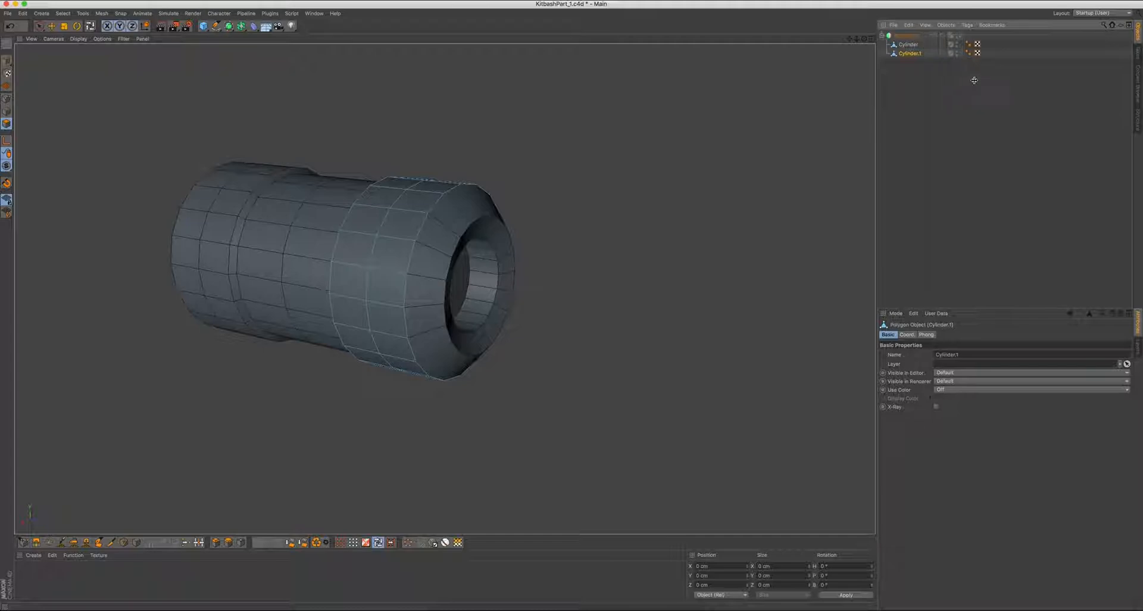
double_click(912, 54)
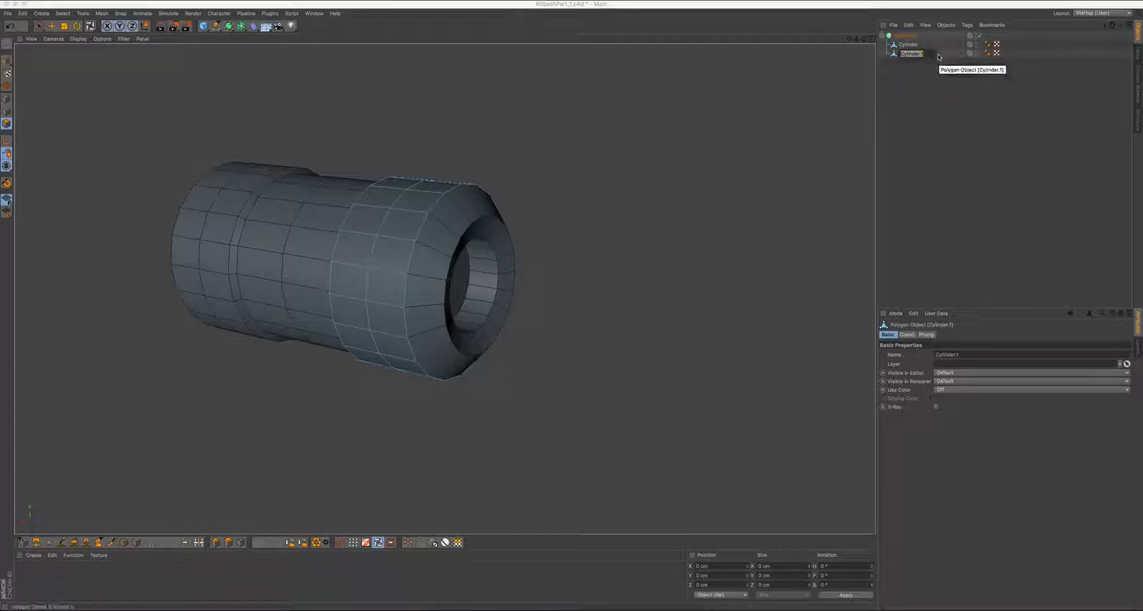
key(Return)
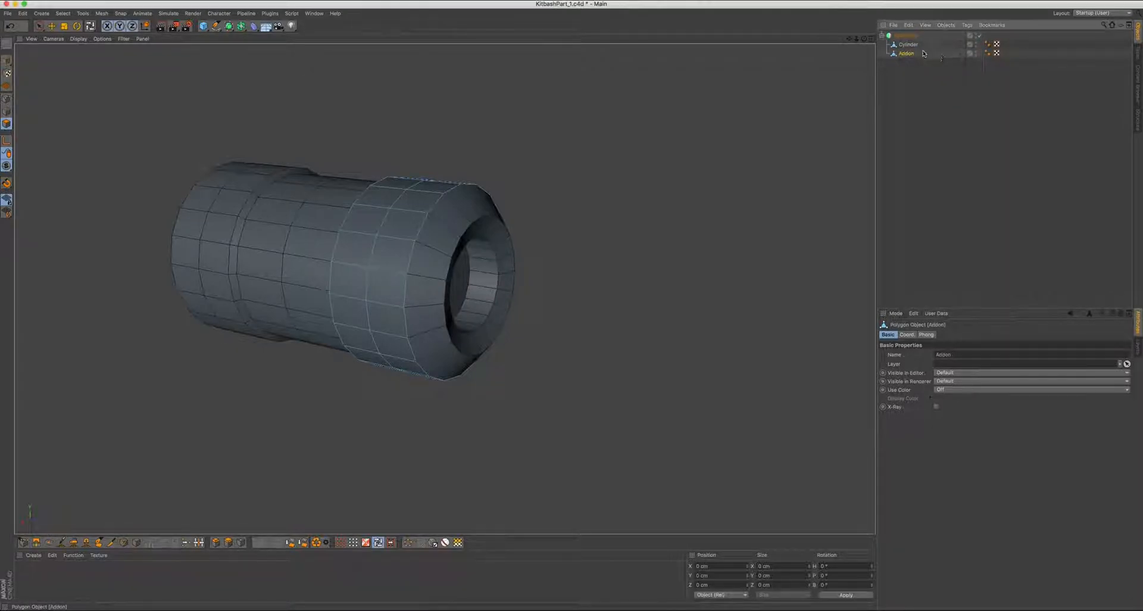
double_click(907, 54)
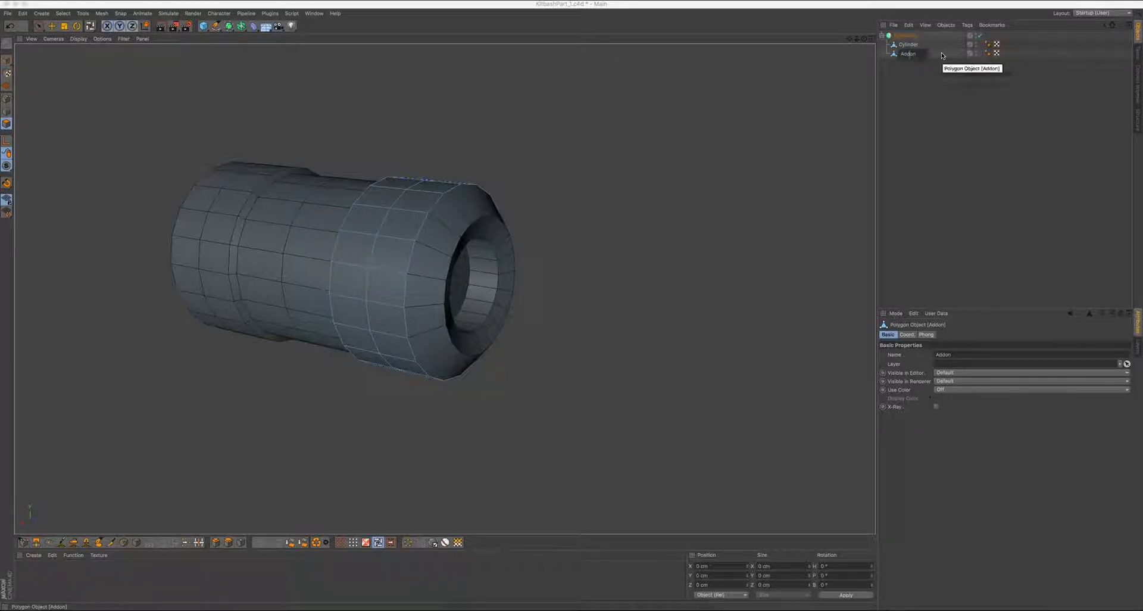
text(-)
key(Return)
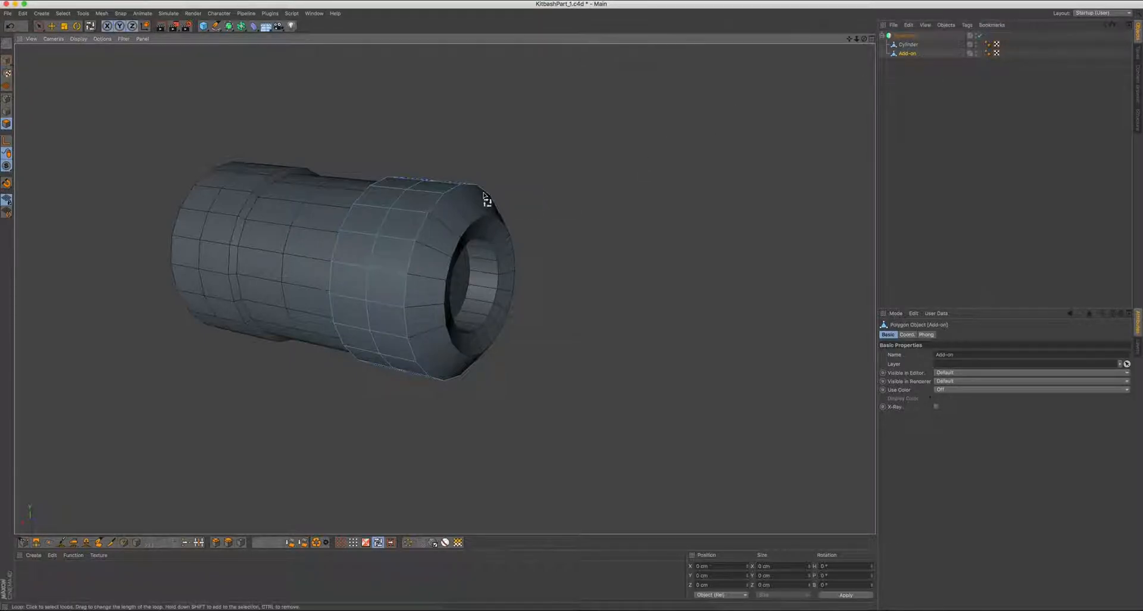
Select all polygons of the Add-on object and extrude them outwards by about 9.95 cm without caps
alt+drag(461, 229, 523, 230)
key(super+a)
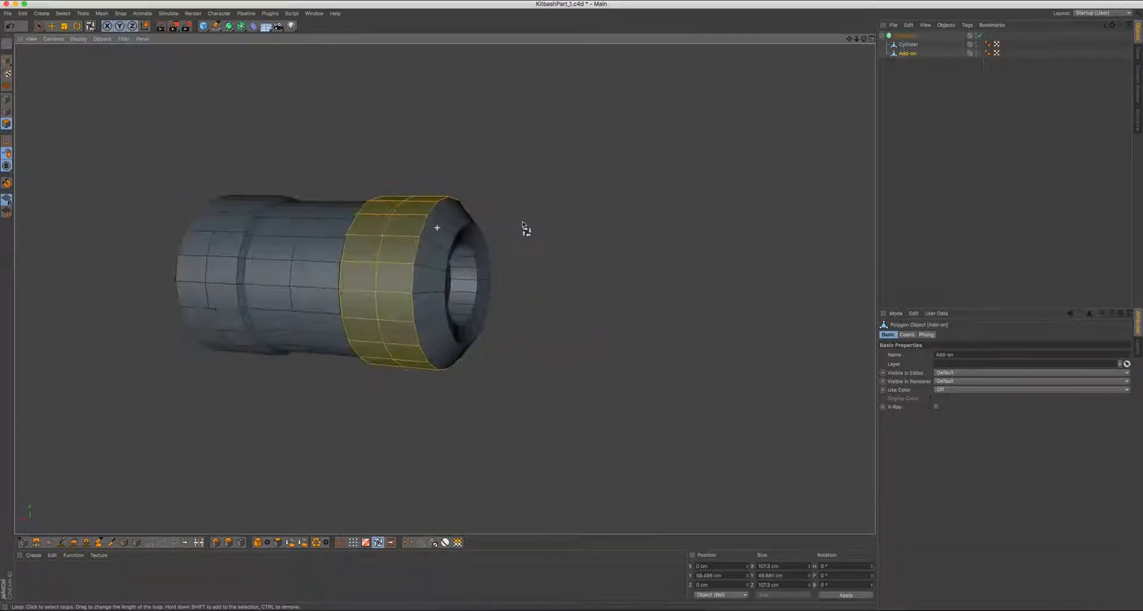
right_click(516, 120)
click(543, 301)
drag(544, 284, 572, 308)
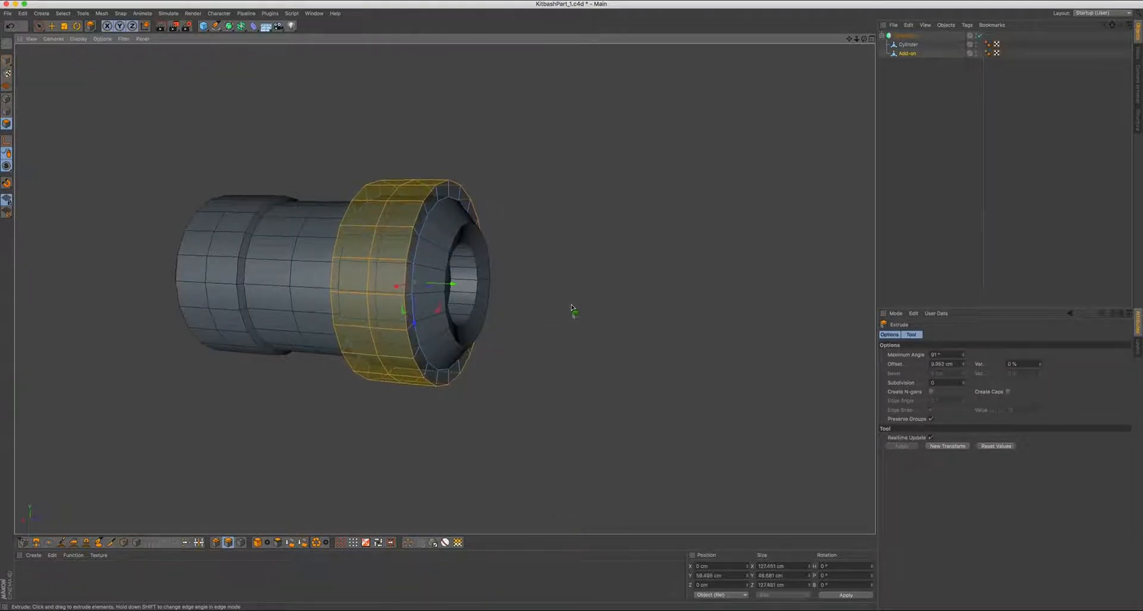
Toggle the X-Ray display and examine the extruded Add-on ring from several angles for its inner side
alt+drag(462, 246, 462, 245)
alt+middle_drag(427, 246, 429, 246)
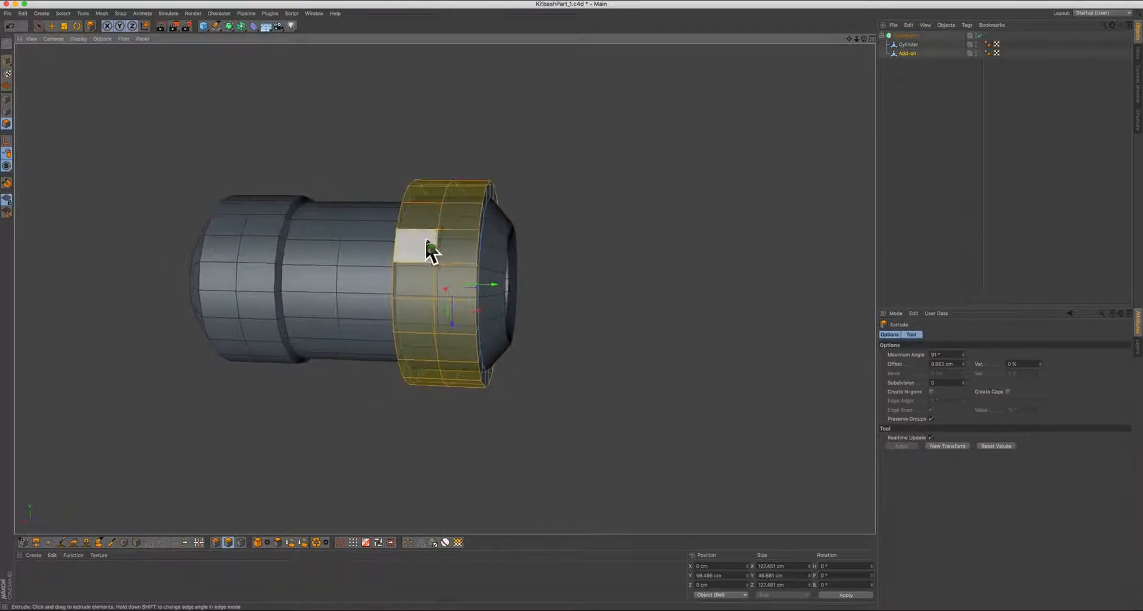
alt+drag(393, 230, 393, 229)
alt+right_drag(393, 229, 393, 229)
alt+drag(393, 229, 500, 237)
alt+right_drag(547, 238, 548, 238)
alt+drag(547, 238, 542, 244)
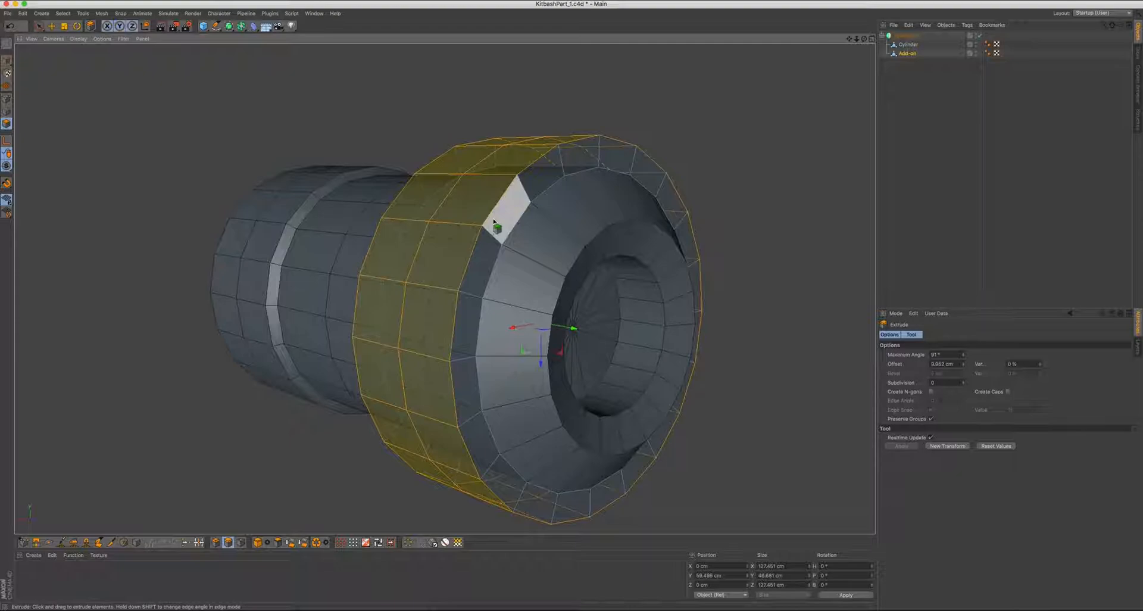
click(104, 40)
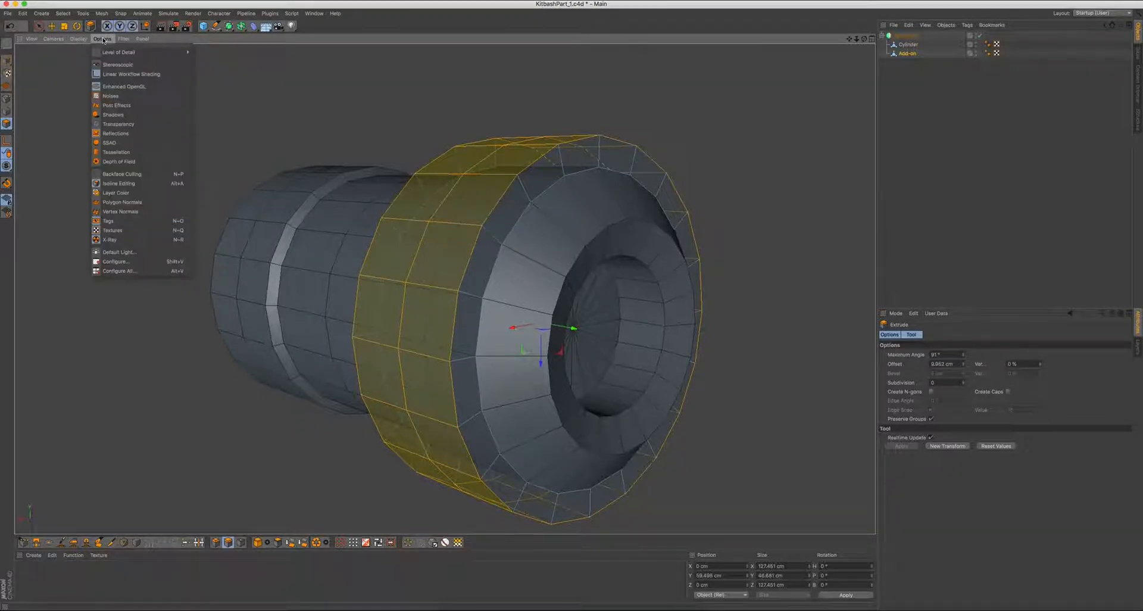
click(168, 240)
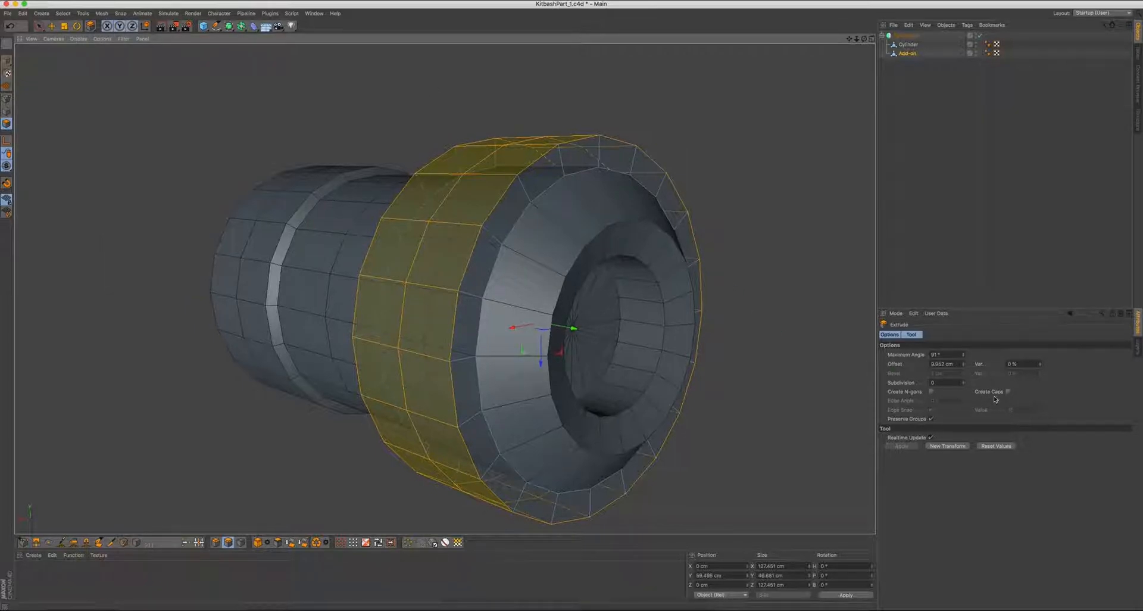
alt+right_drag(423, 250, 464, 238)
alt+drag(465, 238, 459, 215)
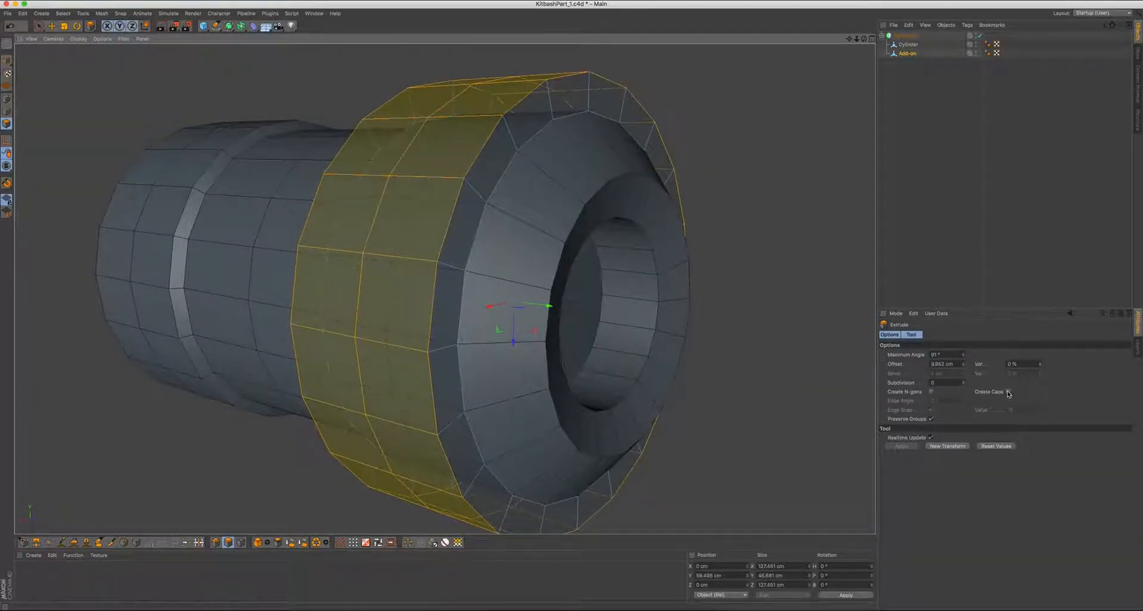
Compare the Add-on's extrusion with and without Create Caps, and leave Create Caps enabled
click(1008, 391)
mouse_move(428, 215)
alt+mouse_down()
mouse_move(454, 209)
mouse_move(452, 226)
mouse_move(458, 208)
mouse_move(446, 203)
mouse_move(585, 214)
mouse_move(419, 213)
alt+mouse_up()
click(1007, 392)
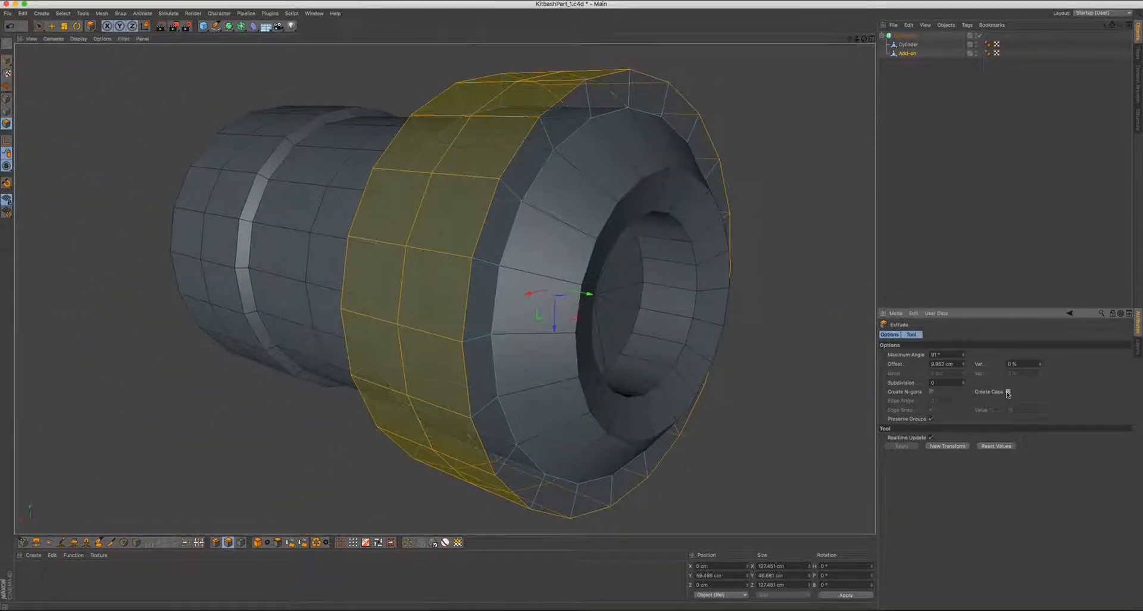
alt+drag(490, 207, 516, 204)
alt+right_drag(471, 209, 446, 219)
alt+drag(444, 218, 474, 201)
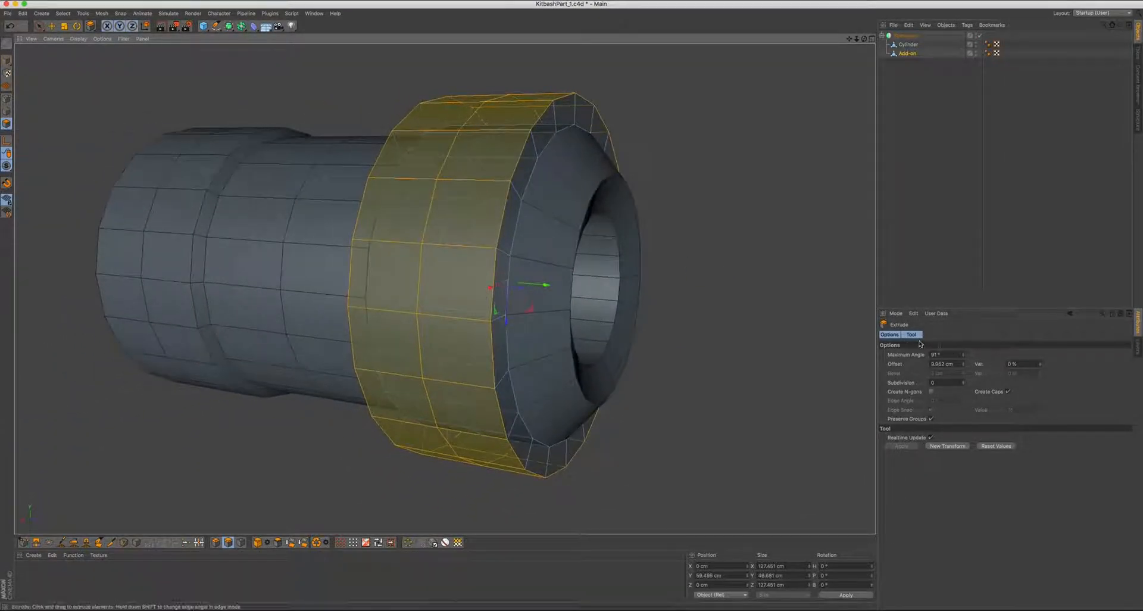
click(1007, 392)
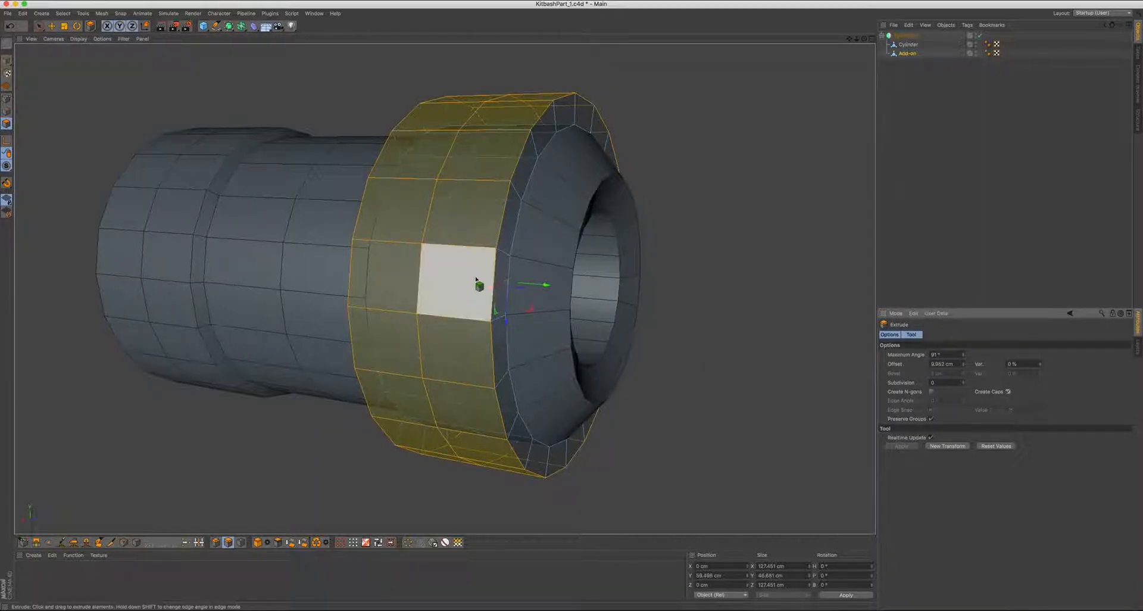
Toggle the X-Ray display again and clear the Add-on ring's polygon selection with Live Selection
alt+drag(502, 237, 518, 236)
click(71, 39)
mouse_move(98, 40)
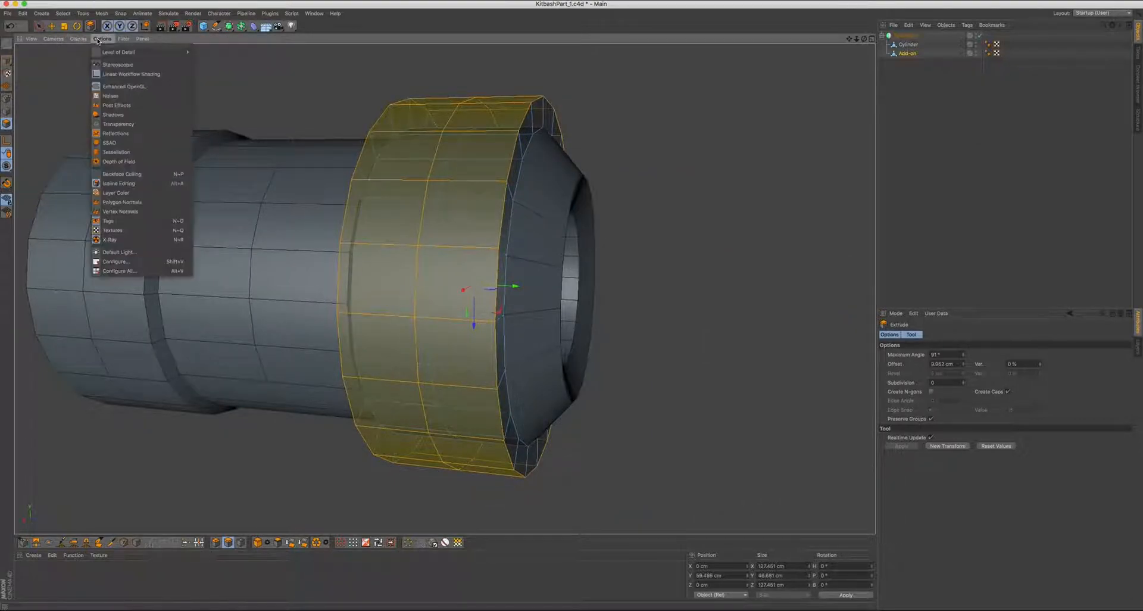
click(120, 242)
mouse_move(447, 222)
alt+mouse_down()
mouse_move(410, 217)
mouse_move(478, 216)
mouse_move(370, 225)
mouse_move(535, 221)
mouse_move(484, 219)
mouse_move(523, 191)
mouse_move(454, 191)
mouse_move(393, 225)
mouse_move(365, 226)
mouse_move(474, 219)
alt+mouse_up()
key(space)
click(433, 224)
Try nesting the Add-on object under the Cylinder object inside the symmetry, and undo the nesting
click(908, 54)
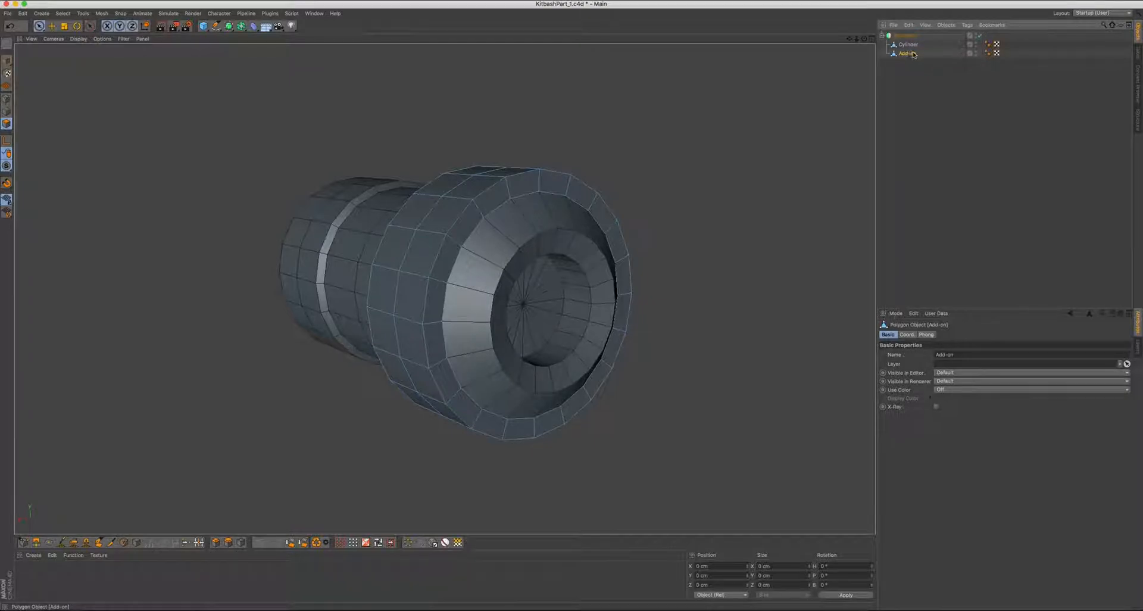
drag(905, 53, 907, 46)
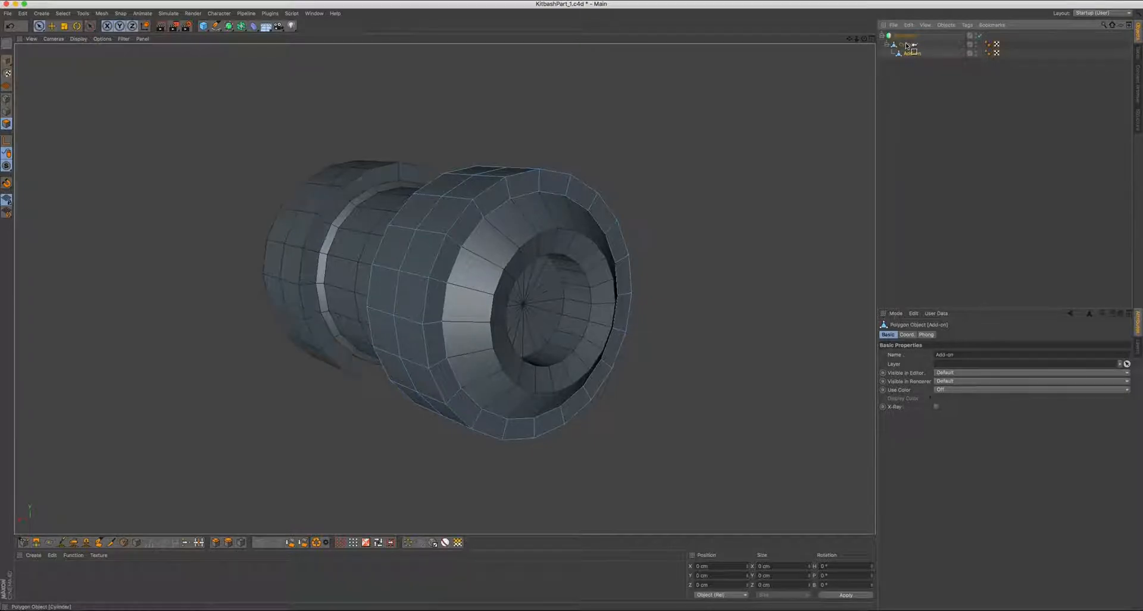
click(907, 46)
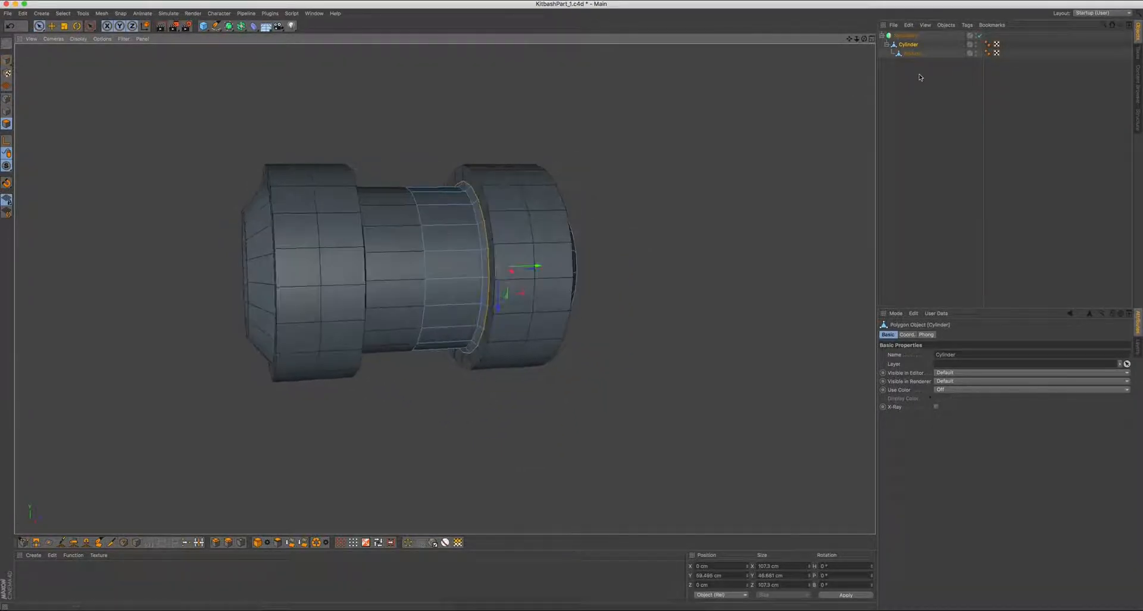
click(914, 55)
alt+drag(540, 197, 520, 186)
key(super+z)
key(super+z)
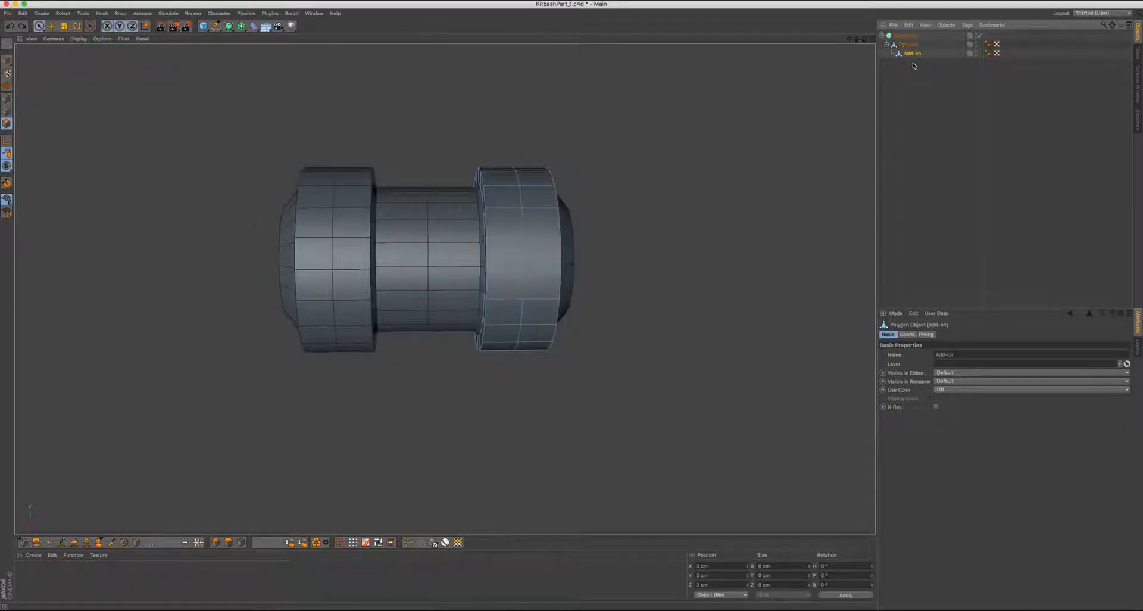
key(super+z)
Group the Cylinder and Add-on objects into one null inside the Symmetry object, and clear the selection
shift+click(908, 46)
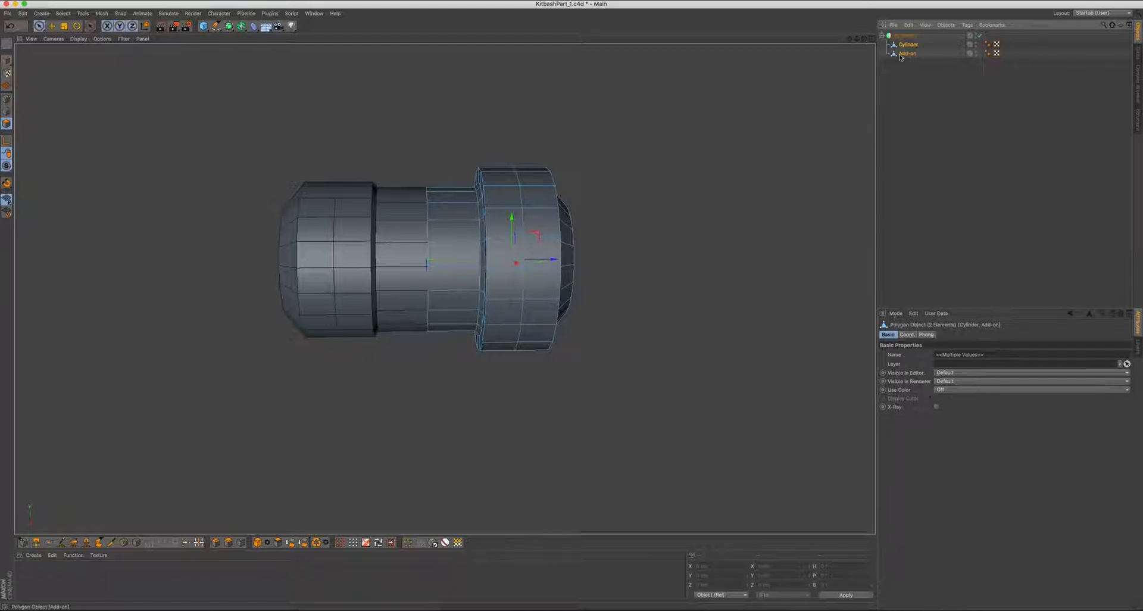
key(alt+g)
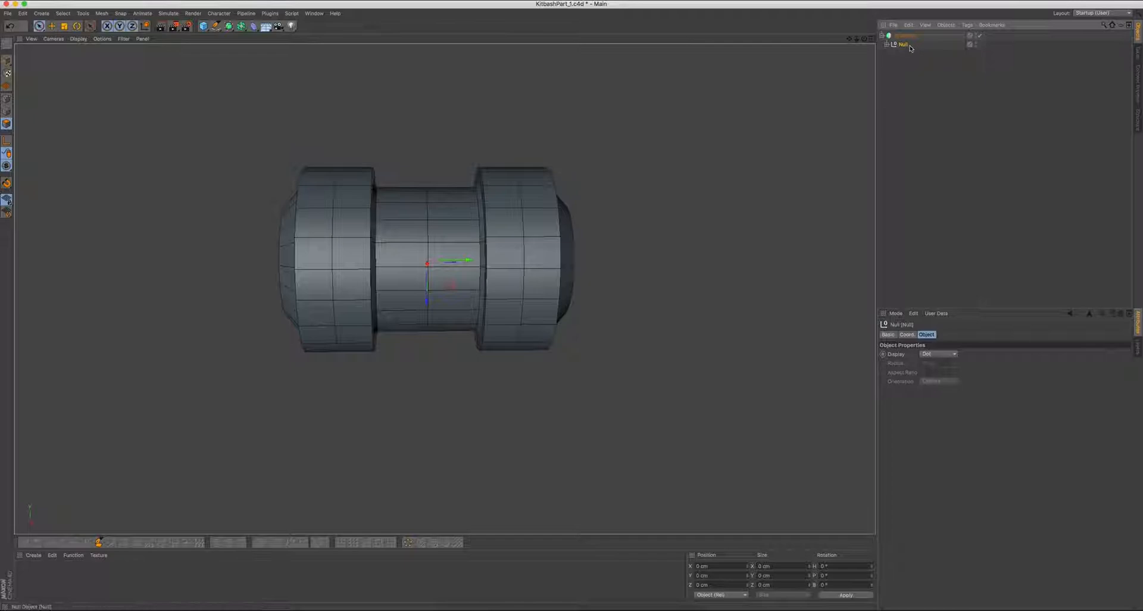
click(887, 45)
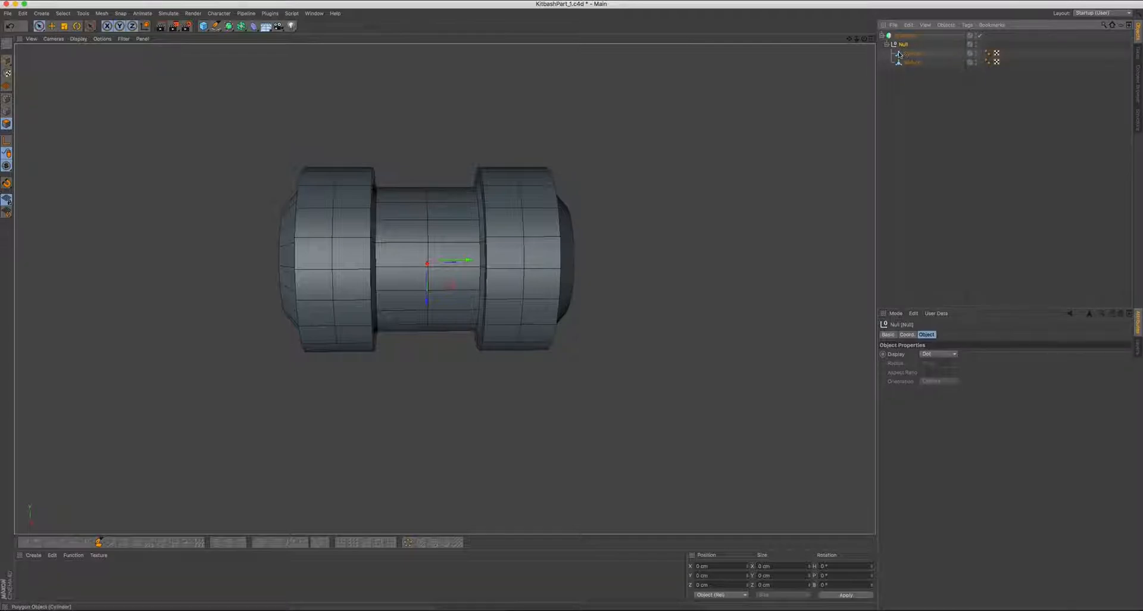
alt+drag(522, 186, 452, 192)
click(912, 62)
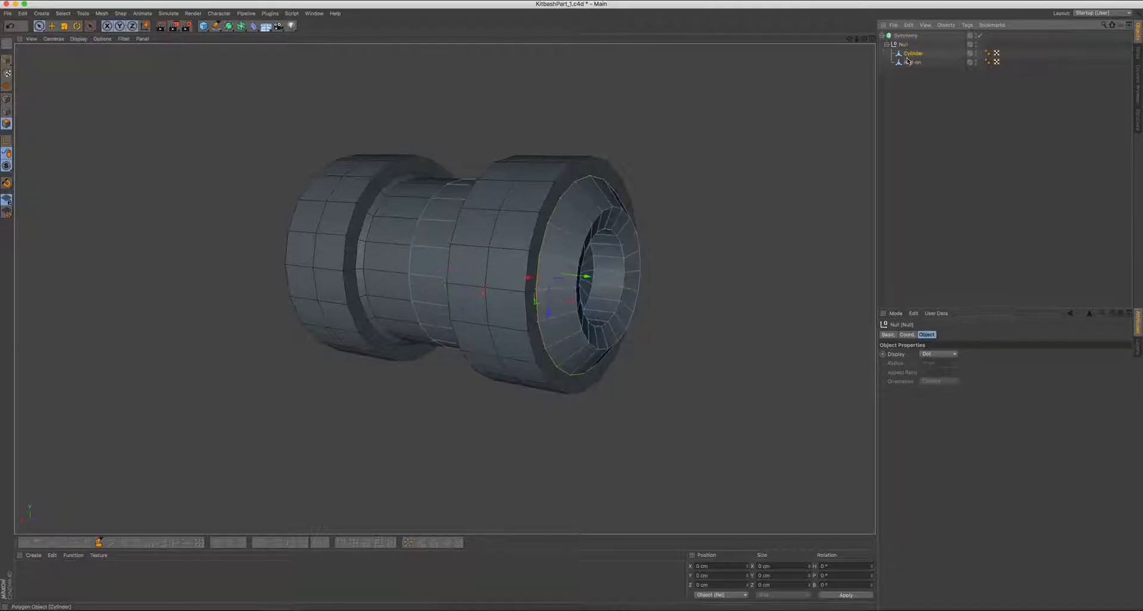
alt+drag(689, 135, 492, 178)
click(723, 151)
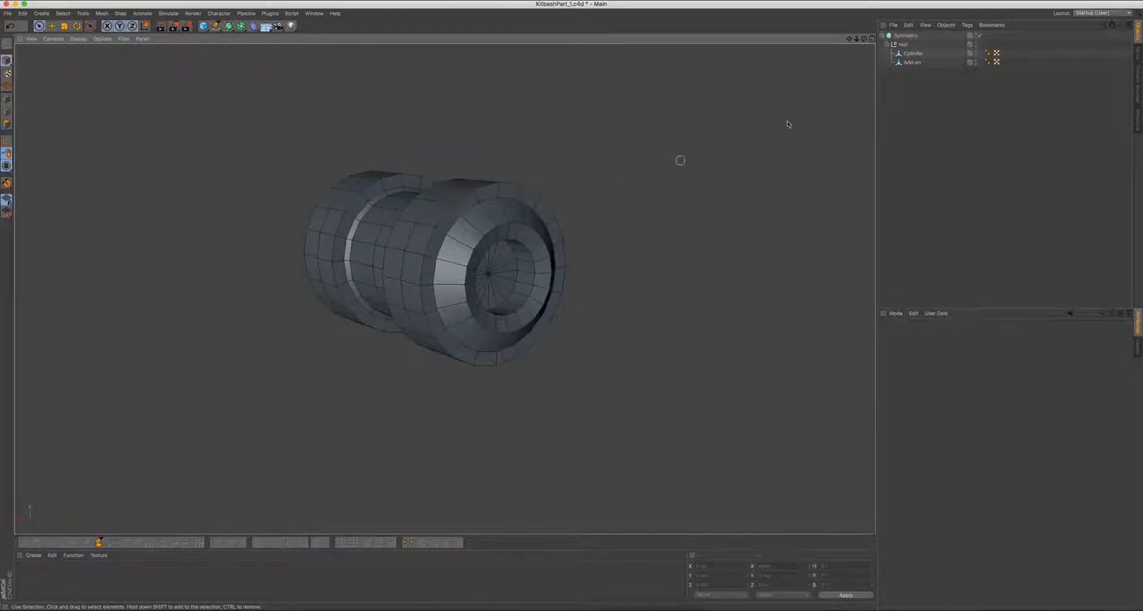
Try duplicating the Add-on object in the object hierarchy, and delete the copies
click(912, 62)
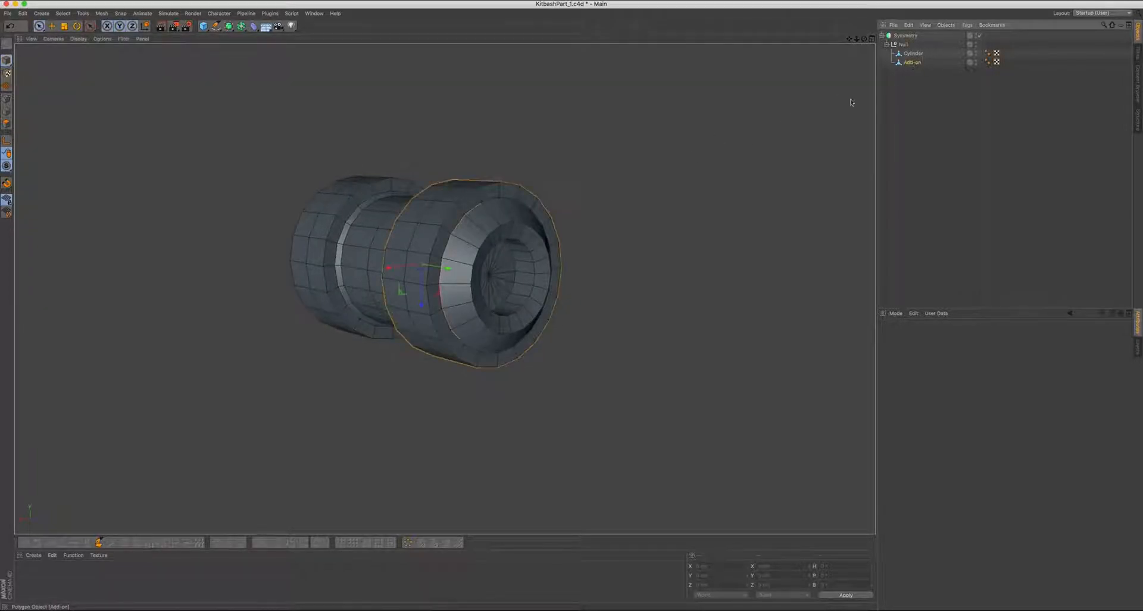
scroll(466, 198, up, 2)
alt+drag(466, 197, 453, 195)
key(super+v)
key(Delete)
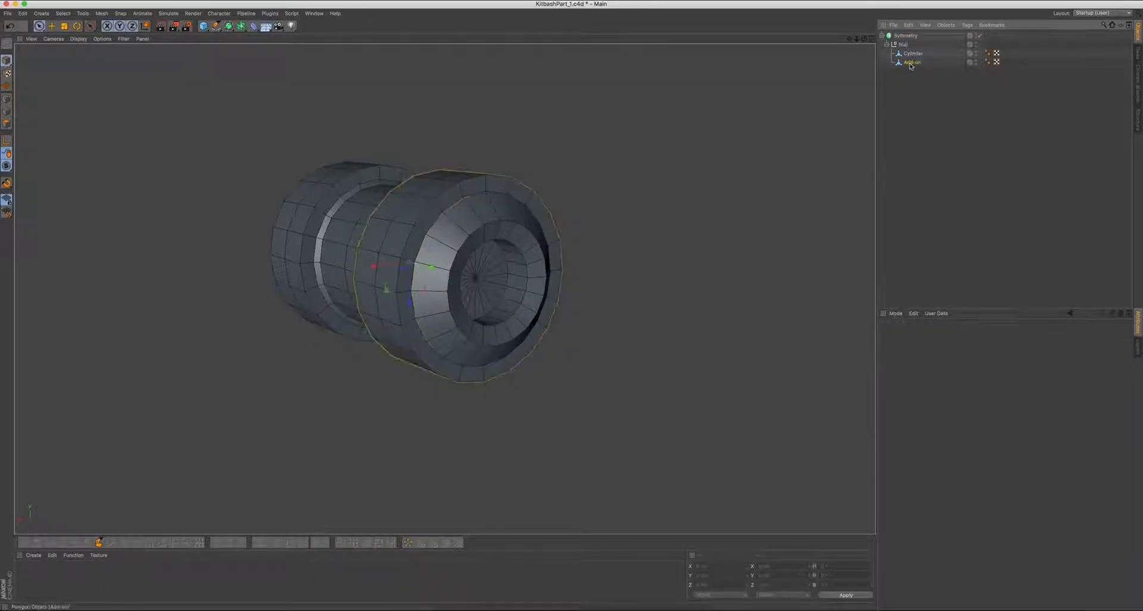
click(910, 66)
alt+drag(503, 223, 489, 190)
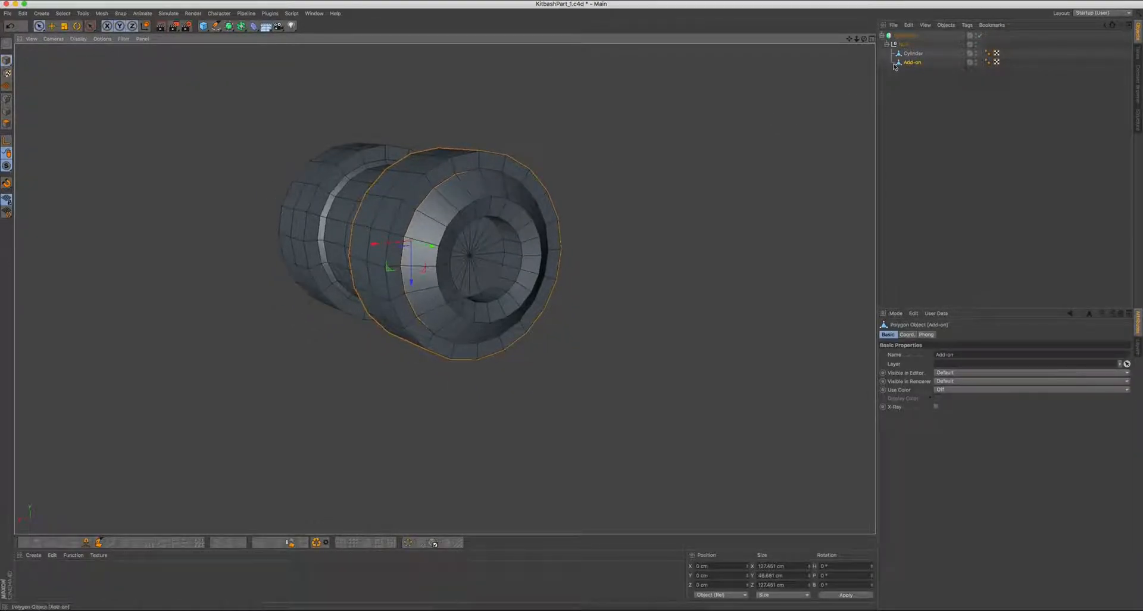
ctrl+drag(912, 63, 902, 102)
key(Delete)
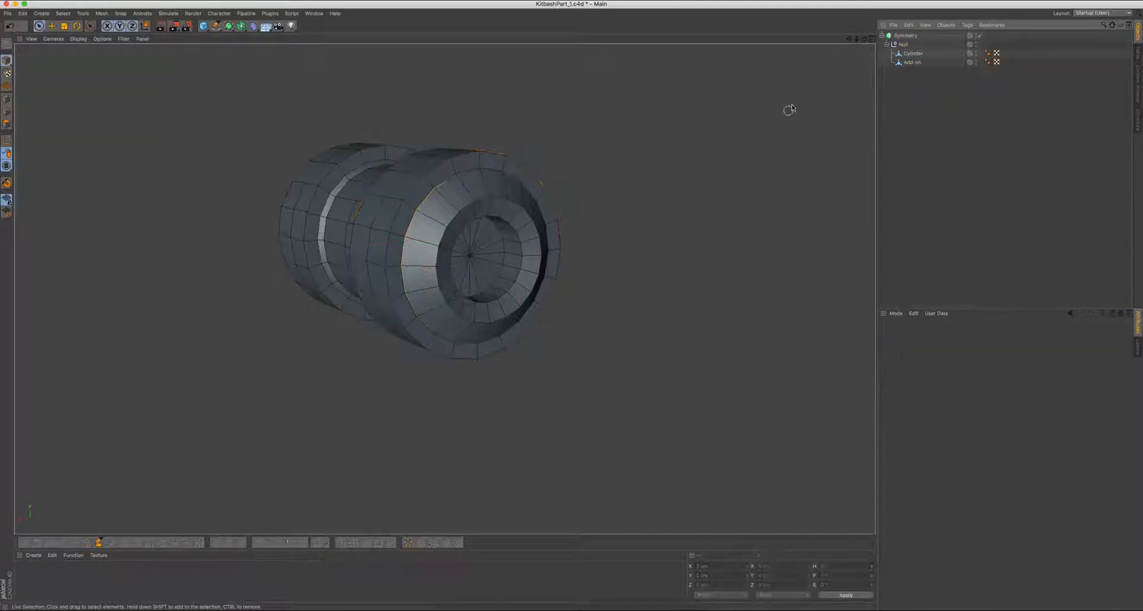
Try copying the Add-on ring about 141 cm upwards and copying that ring about 148 cm sideways
click(905, 65)
alt+drag(413, 222, 452, 345)
ctrl+drag(452, 344, 443, 134)
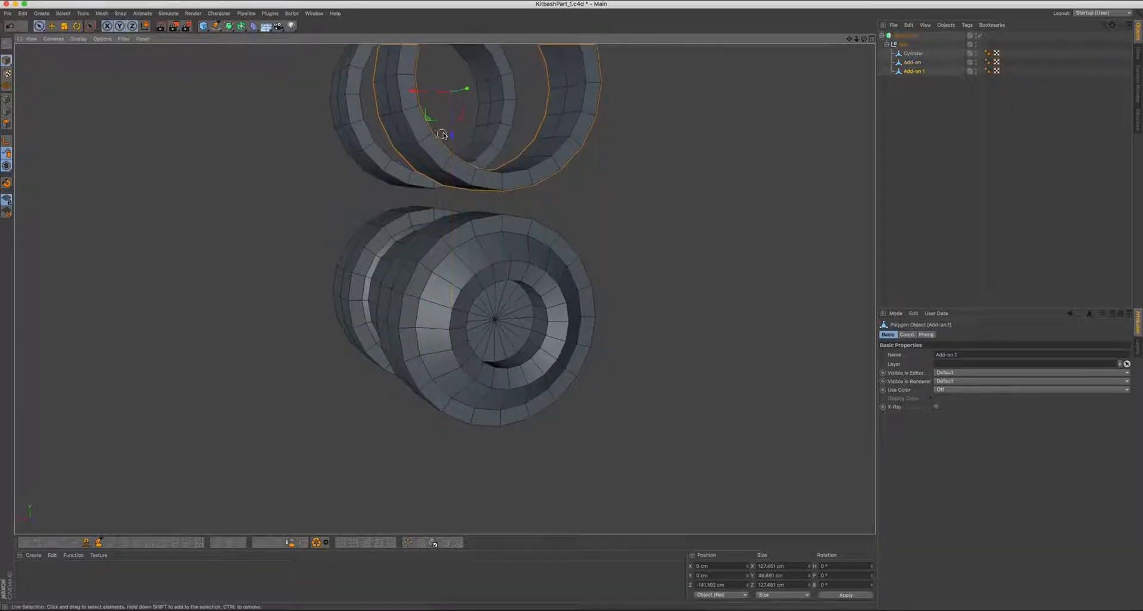
ctrl+drag(417, 96, 180, 85)
alt+middle_drag(306, 121, 268, 239)
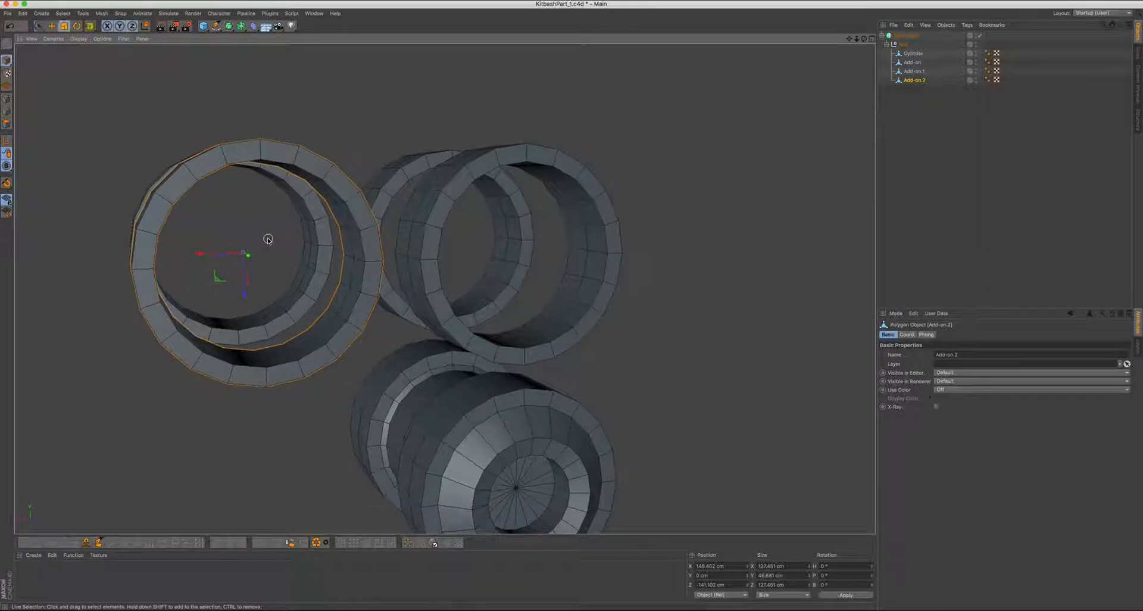
Try an enlarged copy of the side ring about 176 cm across and a rotated copy, and undo all ring copies
key(t)
ctrl+drag(209, 279, 354, 270)
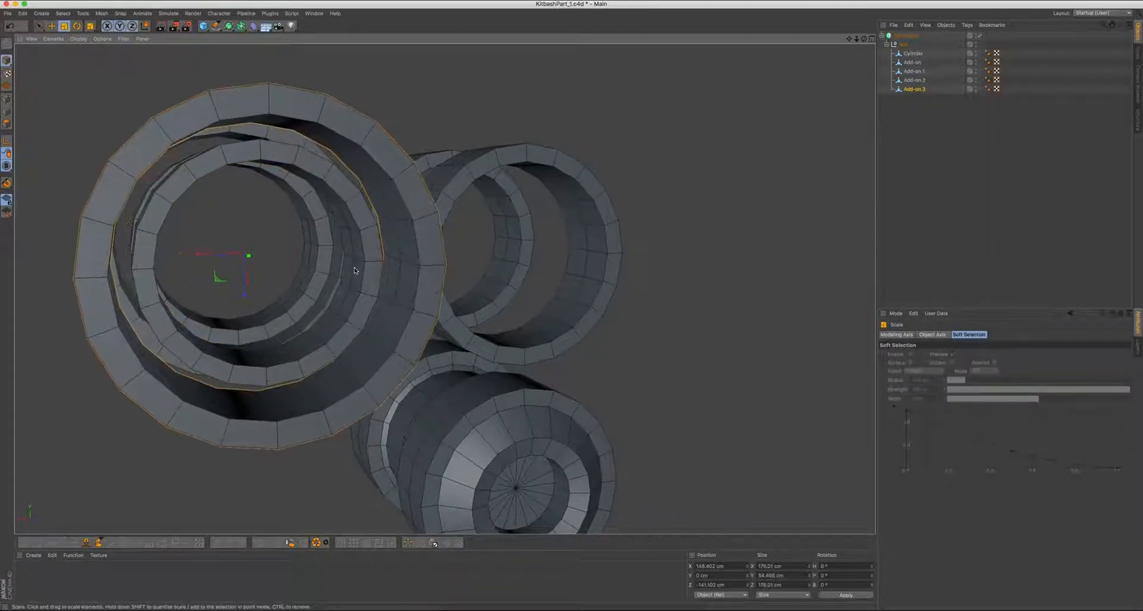
click(77, 26)
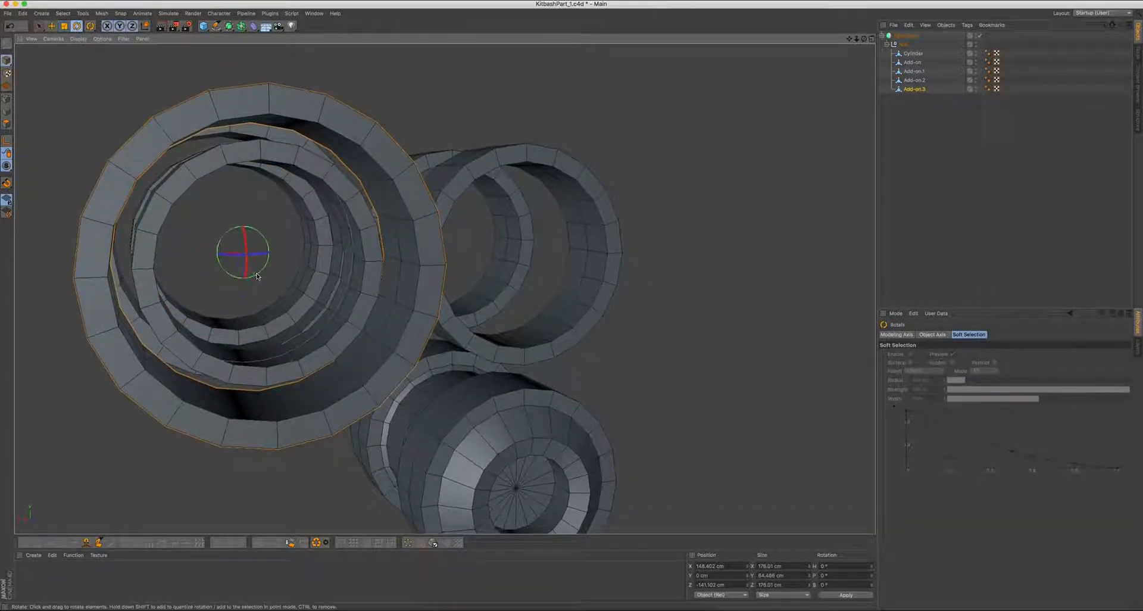
key(ctrl+z)
key(ctrl+z)
key(ctrl+z)
key(ctrl+z)
key(ctrl+z)
key(ctrl+z)
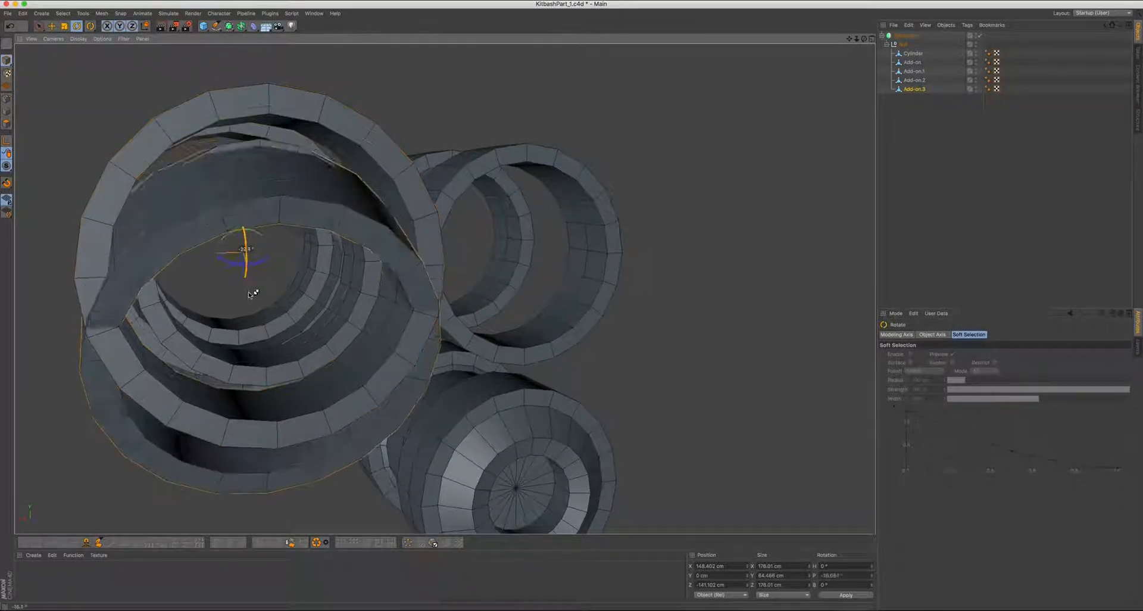
key(ctrl+z)
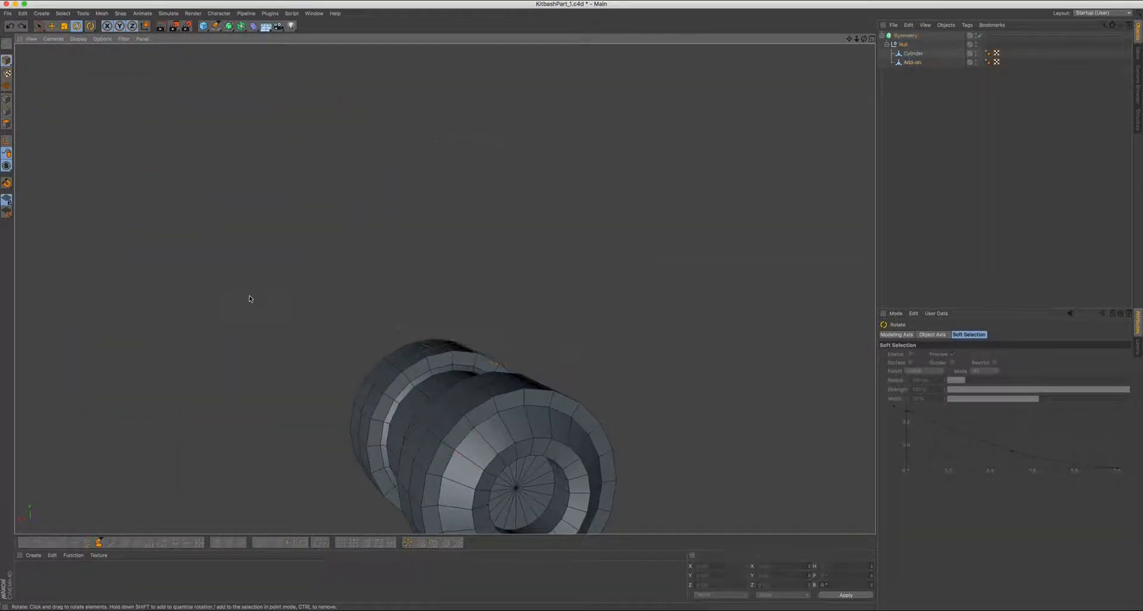
Duplicate the Add-on ring straight upwards along Z by about 134 cm, clear of the cylinder part
click(904, 62)
alt+middle_drag(424, 295, 391, 219)
key(e)
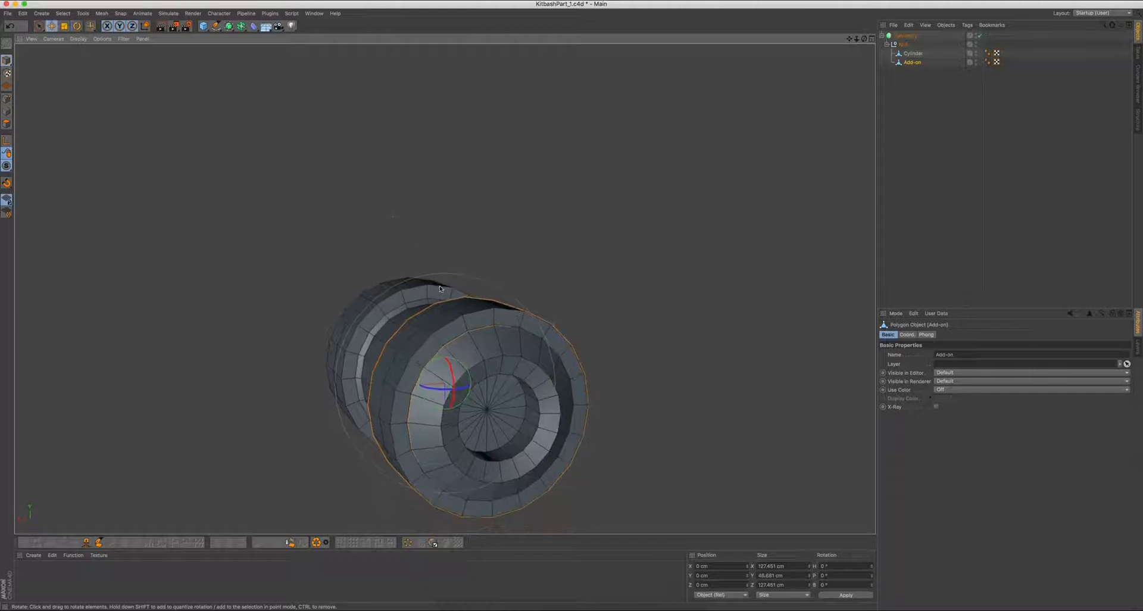
alt+middle_drag(445, 310, 400, 218)
alt+drag(404, 263, 386, 303)
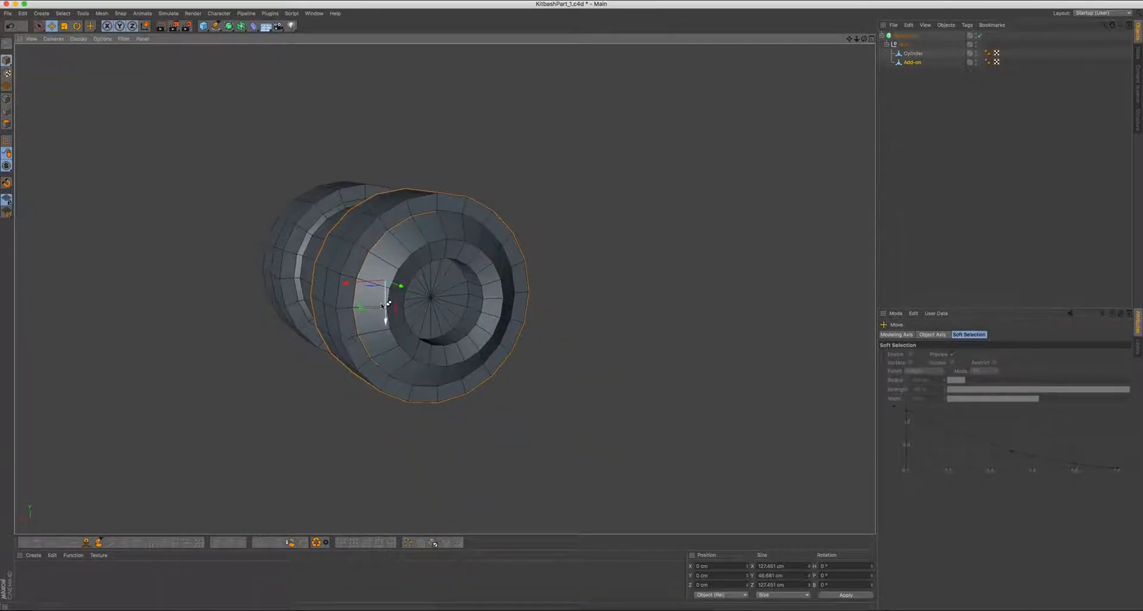
ctrl+drag(386, 320, 387, 118)
alt+middle_drag(438, 270, 482, 423)
alt+drag(456, 277, 581, 251)
alt+right_drag(515, 250, 467, 276)
alt+drag(480, 272, 333, 280)
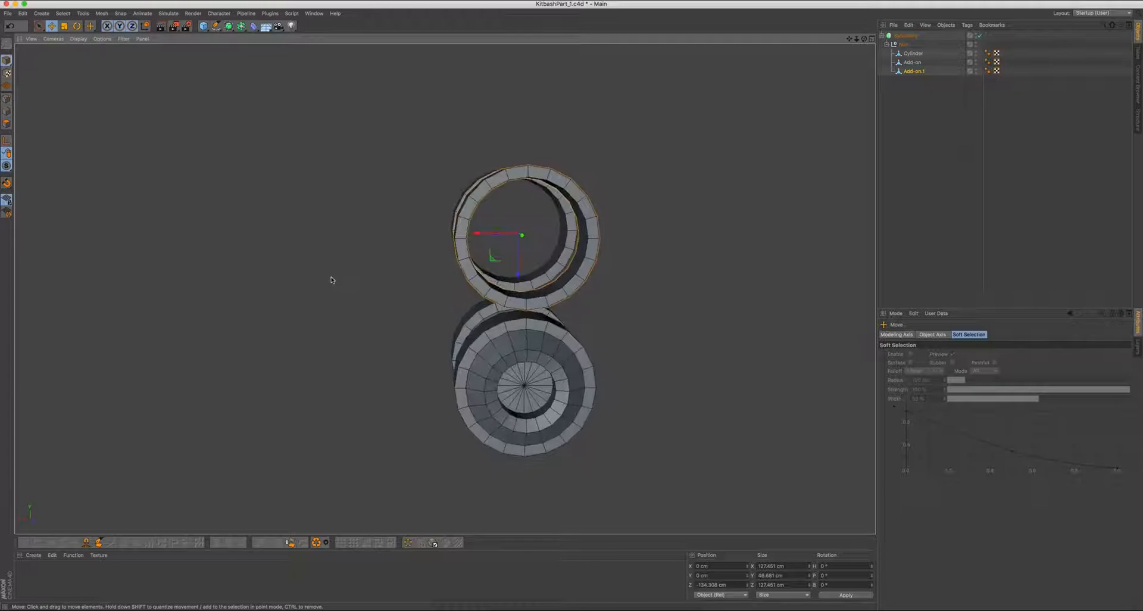
Move the duplicated ring further up along Z to about -179 cm, leaving a gap above the cylinder part
drag(520, 263, 521, 210)
alt+middle_drag(435, 230, 377, 218)
alt+drag(377, 217, 606, 229)
scroll(419, 292, up, 2)
alt+middle_drag(421, 291, 471, 268)
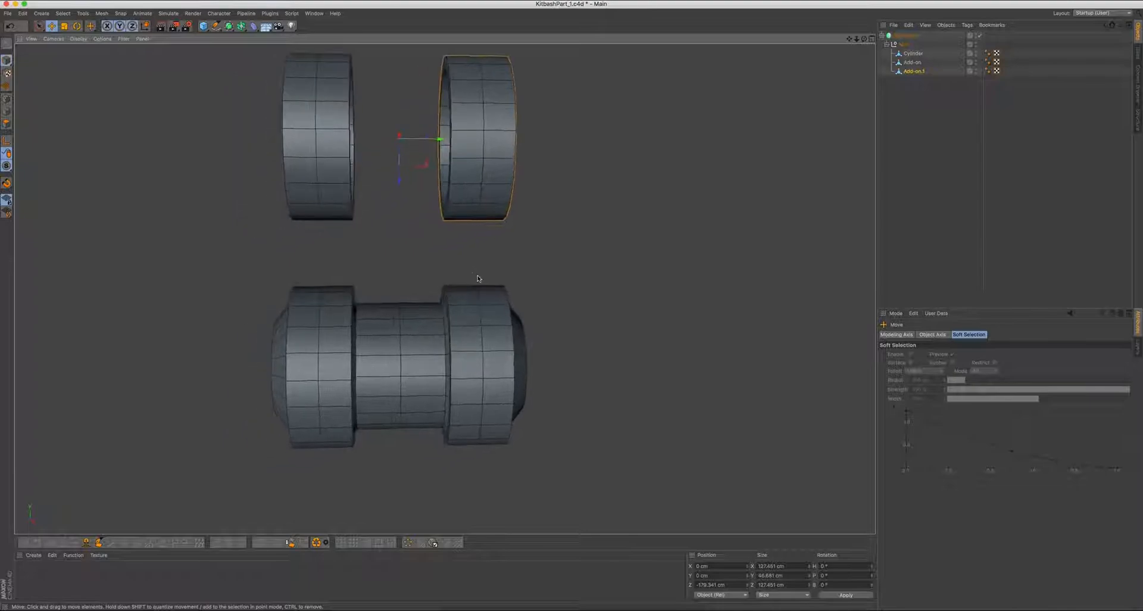
alt+drag(471, 268, 465, 297)
alt+middle_drag(466, 296, 484, 288)
alt+drag(484, 284, 517, 269)
alt+middle_drag(457, 237, 443, 293)
alt+drag(443, 293, 483, 303)
Combine the original Add-on ring and its duplicate into one object with Connect Objects + Delete
click(460, 336)
click(904, 64)
shift+click(910, 71)
mouse_move(500, 228)
alt+mouse_down()
mouse_move(464, 224)
mouse_move(395, 247)
mouse_move(541, 237)
mouse_move(477, 245)
mouse_move(479, 231)
alt+mouse_up()
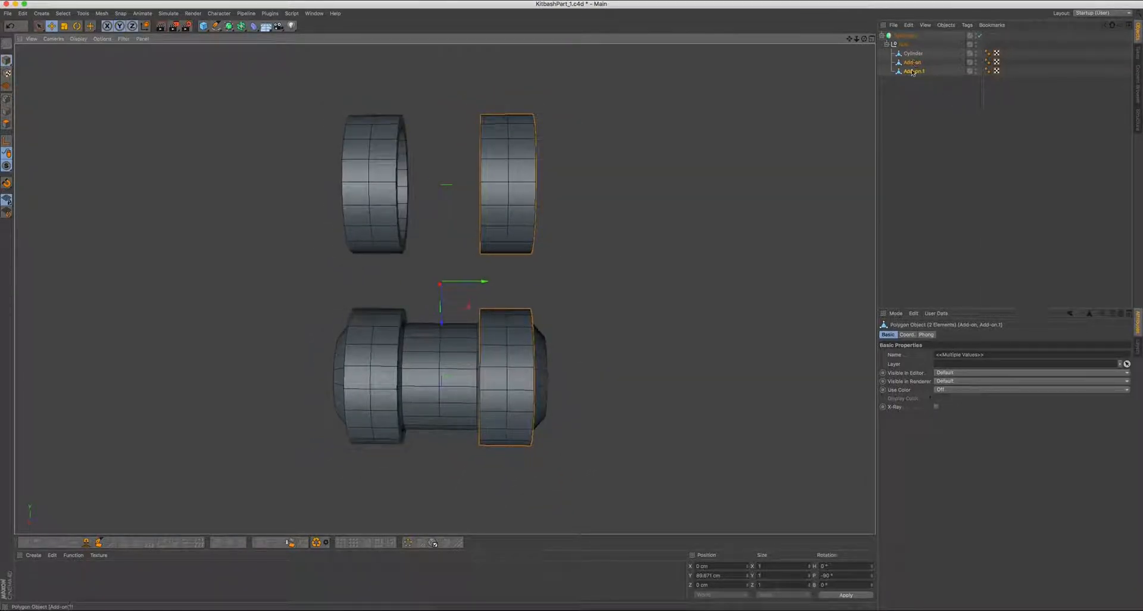
alt+drag(529, 186, 500, 191)
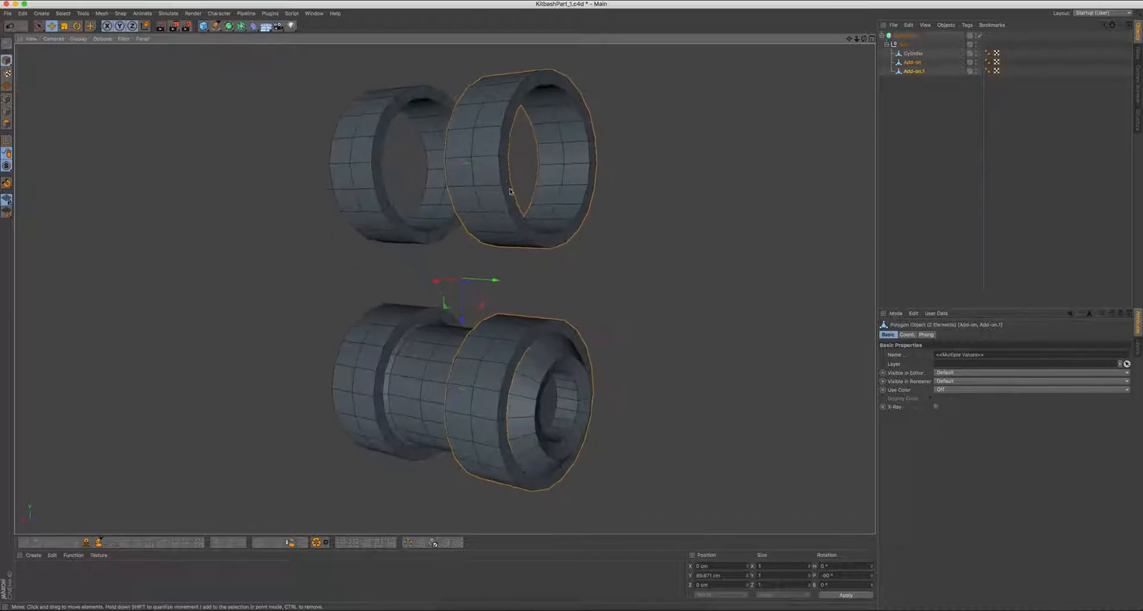
right_click(915, 72)
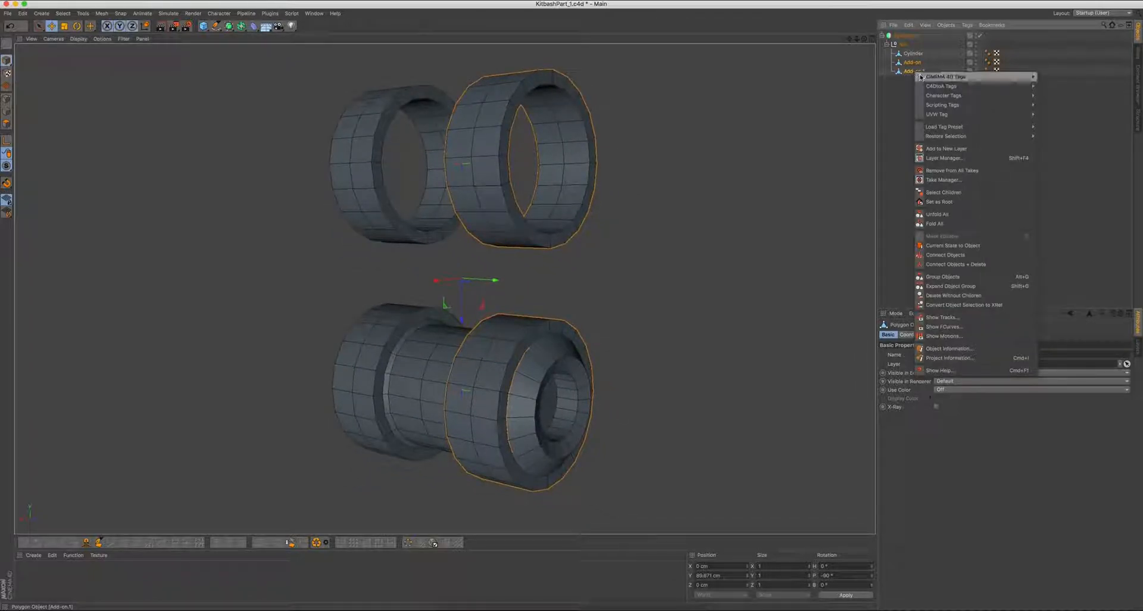
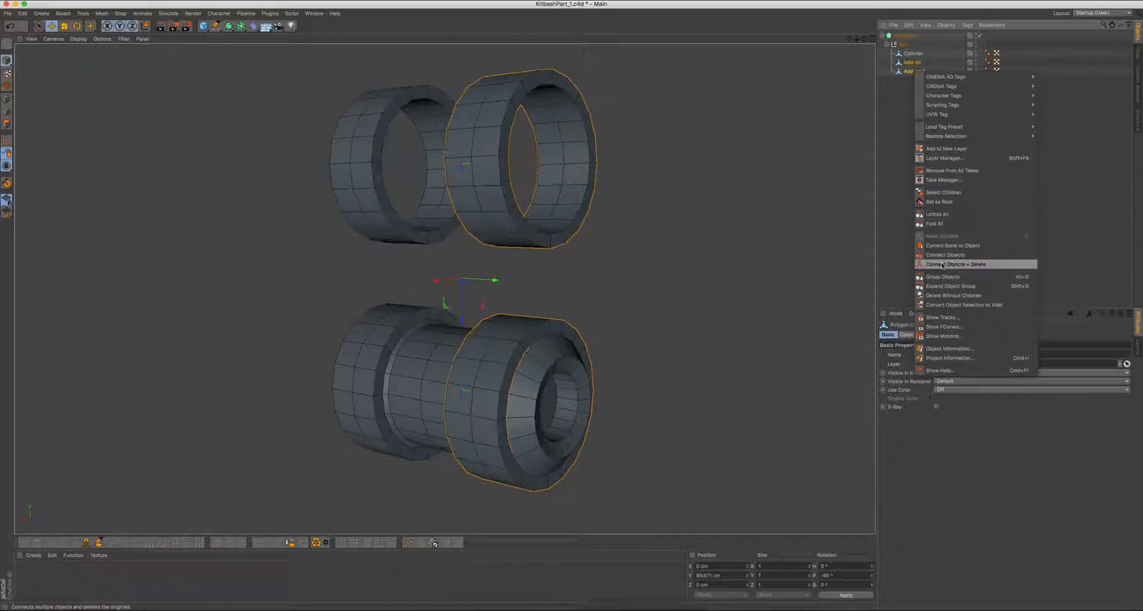
click(983, 264)
alt+drag(518, 196, 551, 201)
Delete the outer-wall polygons on the upper half of the lower ring, on the side facing the duplicated ring
click(5, 122)
alt+drag(409, 204, 537, 268)
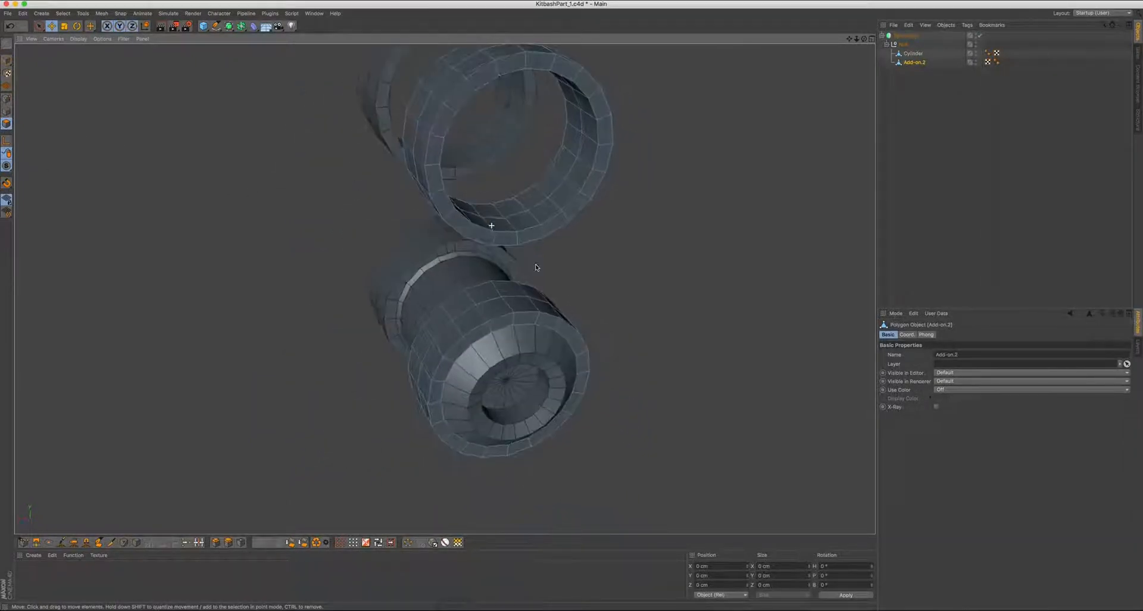
key(9)
key(Return)
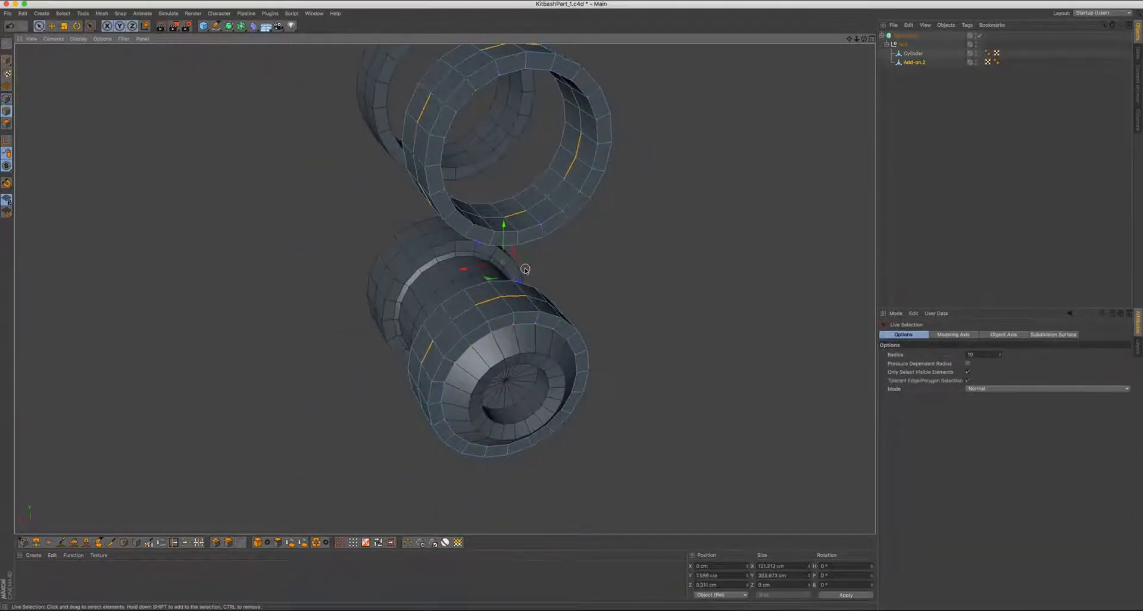
key(Return)
mouse_move(454, 315)
mouse_down()
mouse_move(512, 295)
mouse_move(489, 286)
mouse_move(524, 310)
mouse_move(519, 280)
mouse_move(543, 265)
mouse_move(411, 329)
mouse_move(391, 308)
mouse_move(431, 369)
mouse_up()
alt+drag(466, 317, 416, 306)
drag(485, 303, 478, 275)
key(ctrl+z)
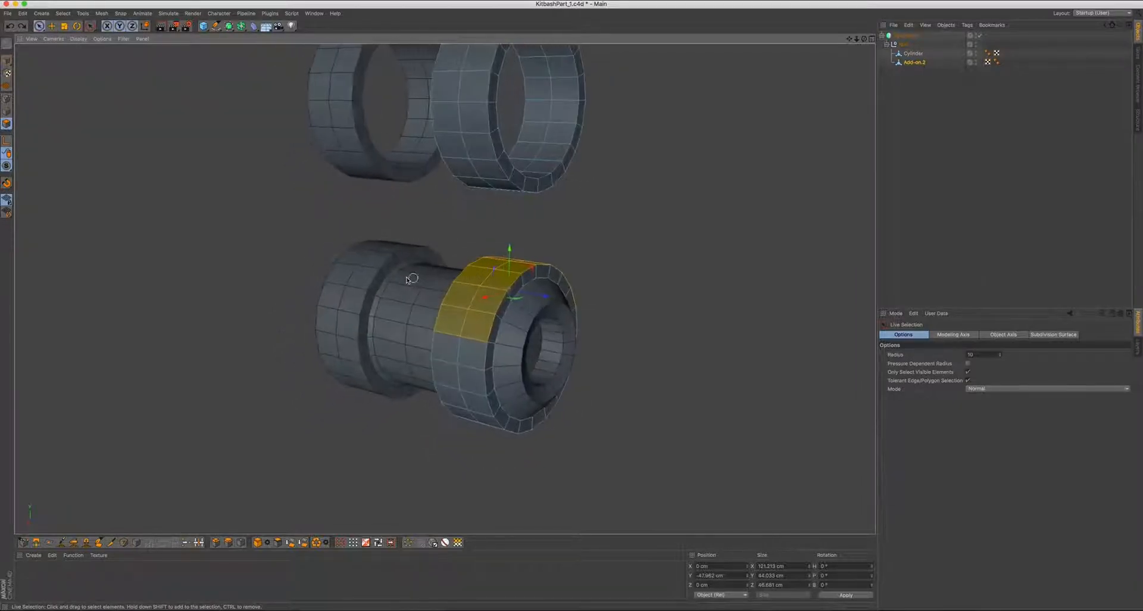
key(Delete)
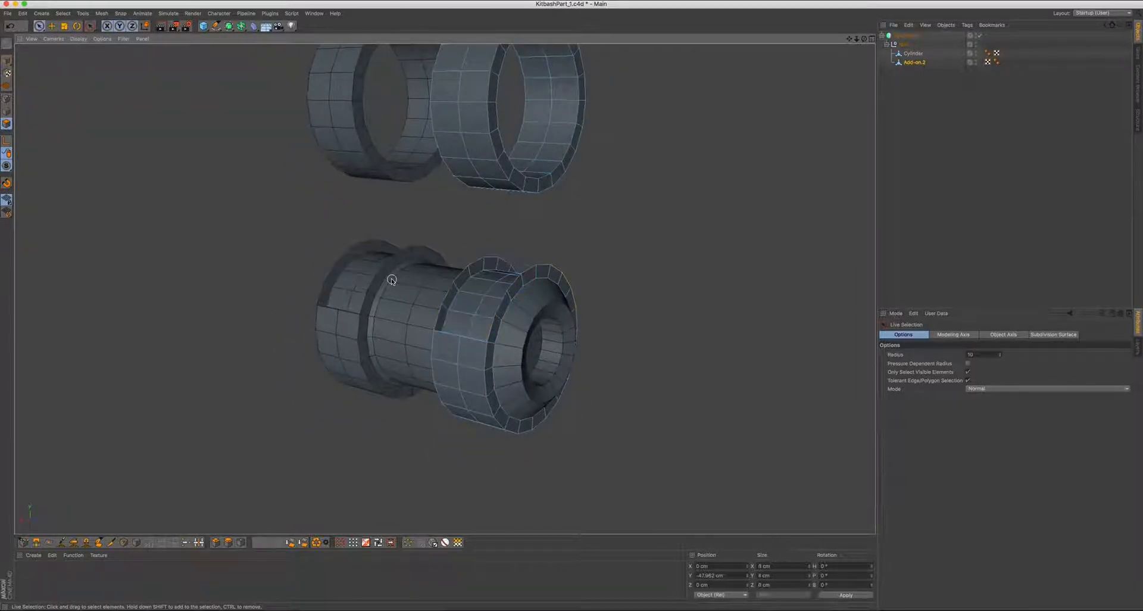
Delete the matching outer-wall polygons on the lower half of the upper ring, facing the opened lower ring
alt+drag(391, 278, 518, 307)
click(518, 306)
shift+drag(450, 295, 460, 304)
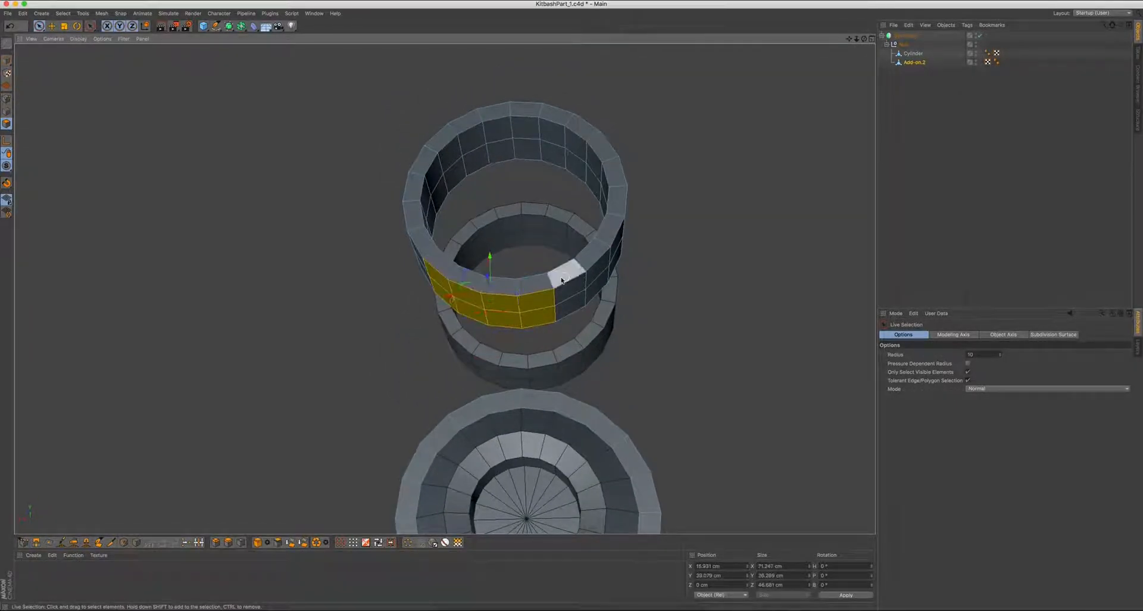
alt+middle_drag(571, 280, 548, 288)
shift+drag(549, 289, 562, 293)
alt+drag(422, 260, 460, 269)
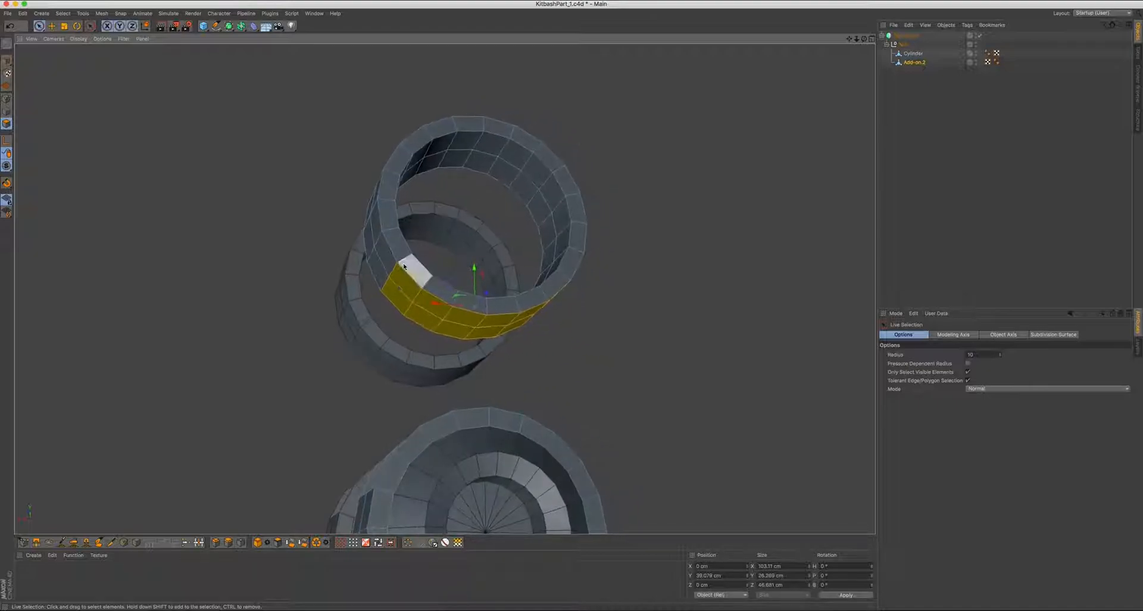
shift+drag(390, 267, 381, 272)
alt+drag(564, 255, 533, 256)
mouse_move(586, 280)
shift+mouse_down()
mouse_move(578, 266)
mouse_move(611, 317)
shift+mouse_up()
alt+middle_drag(611, 317, 466, 220)
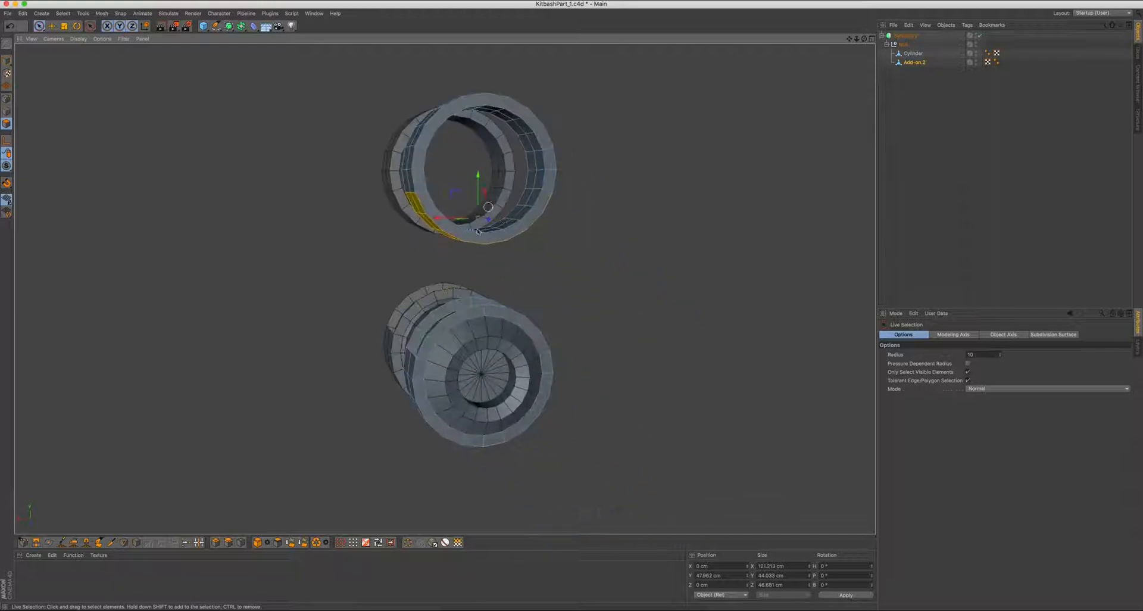
alt+right_drag(465, 226, 515, 222)
alt+drag(487, 328, 449, 274)
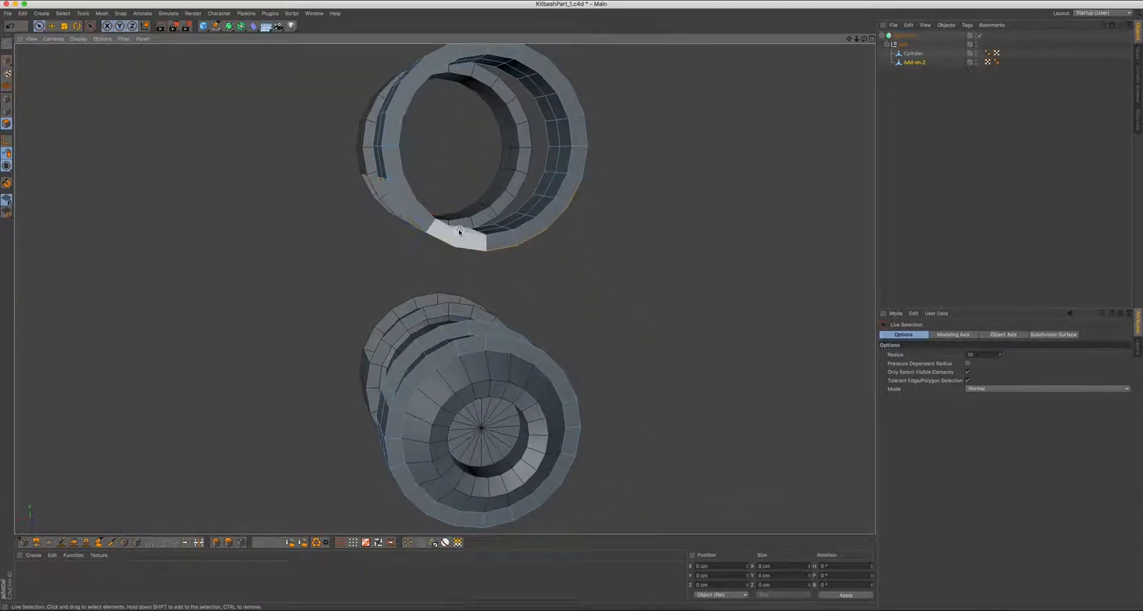
Select the open edges of the upper ring's gap one by one, from the end edge along the inner rim
alt+drag(460, 228, 460, 226)
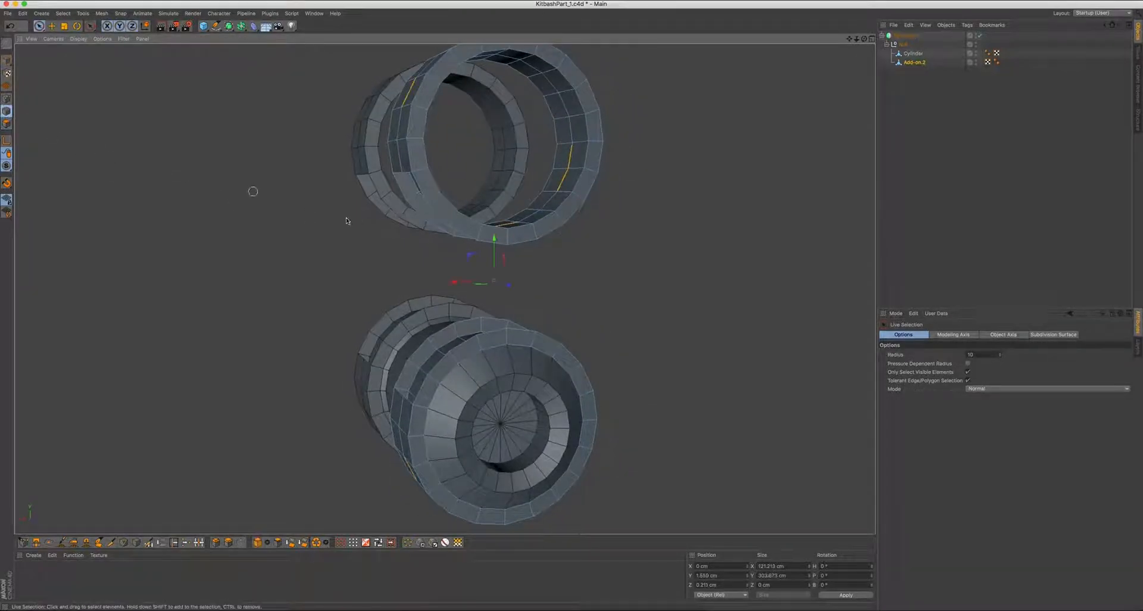
alt+right_drag(405, 217, 400, 199)
alt+middle_drag(400, 178, 390, 237)
alt+drag(390, 238, 426, 223)
alt+right_drag(405, 219, 418, 219)
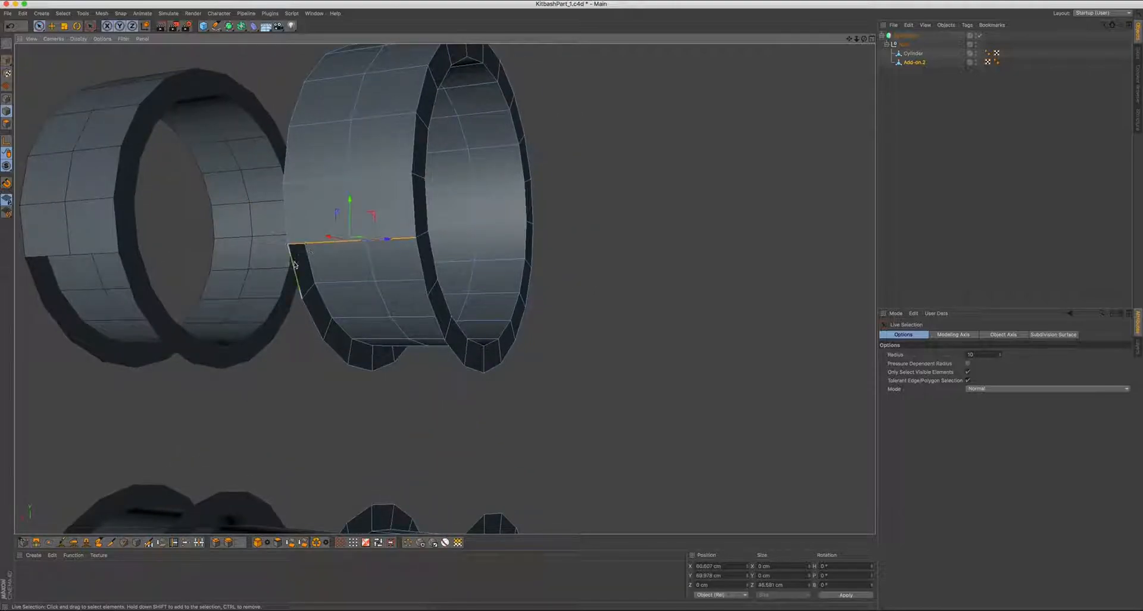
alt+middle_drag(309, 314, 342, 277)
alt+drag(347, 306, 484, 312)
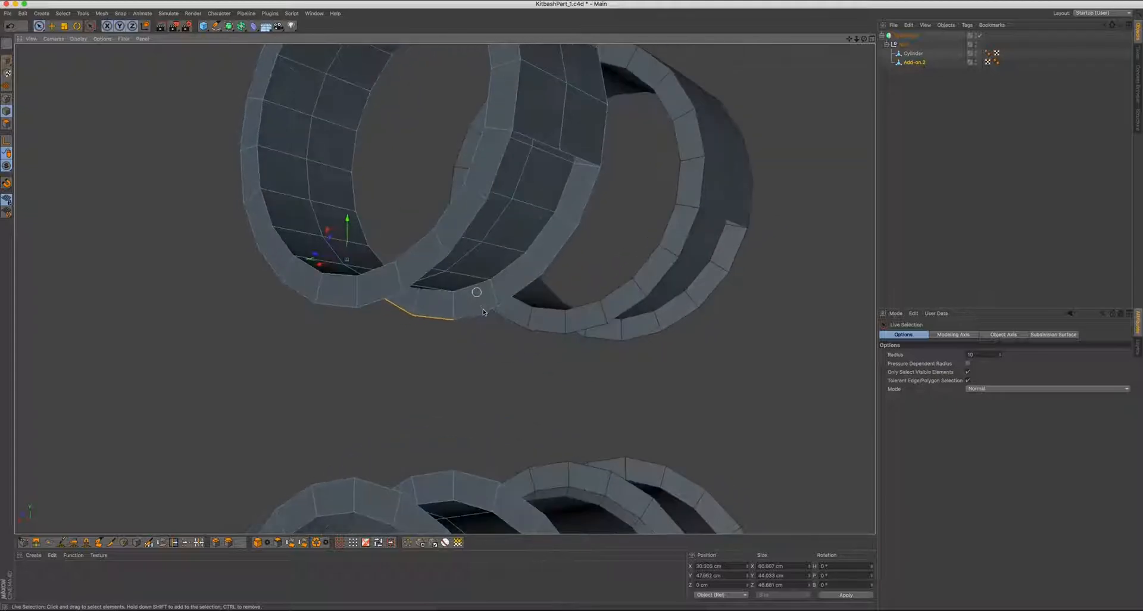
alt+drag(551, 258, 466, 231)
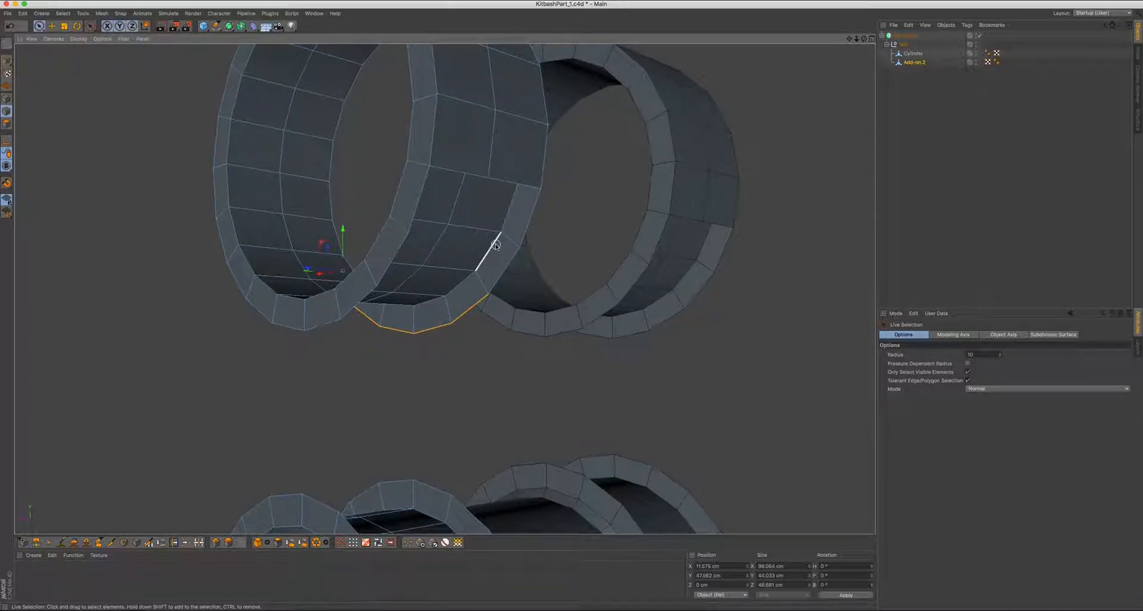
key(u)
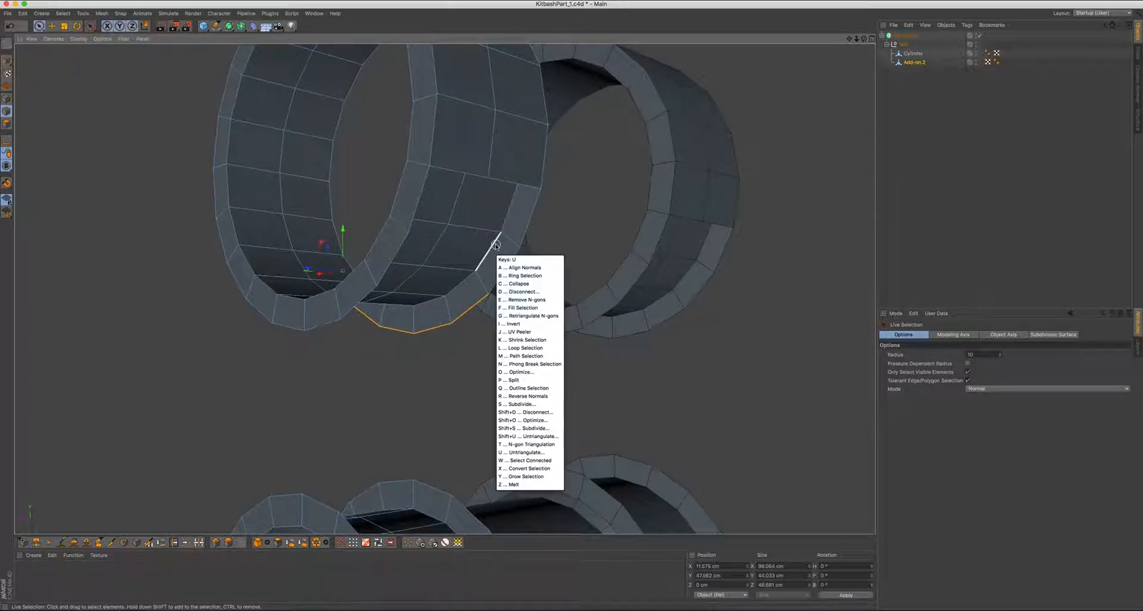
key(l)
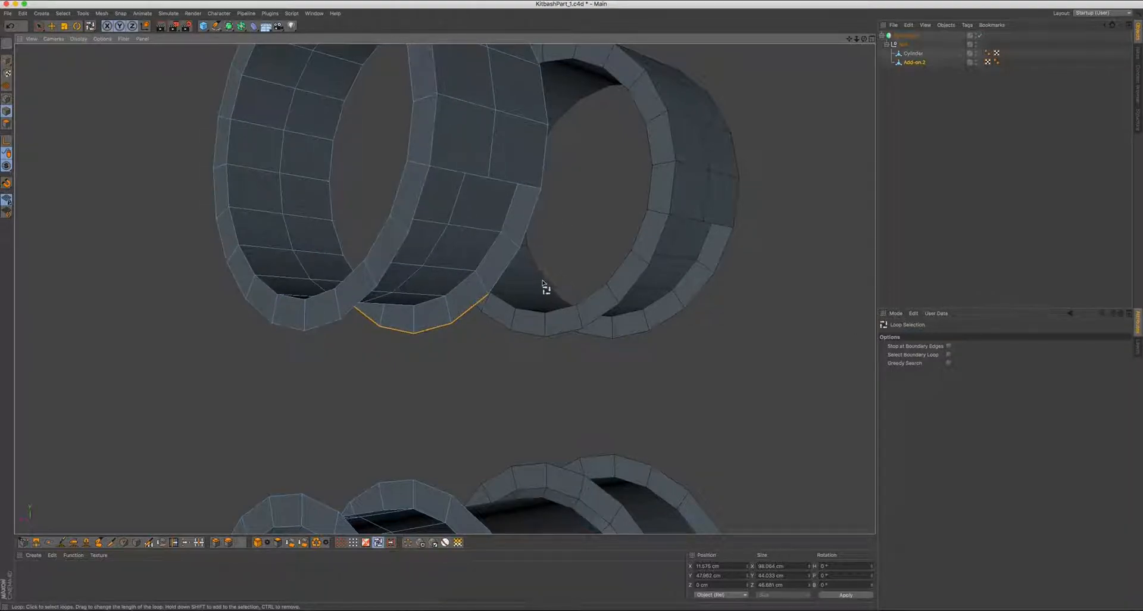
alt+drag(542, 283, 445, 200)
alt+drag(468, 110, 478, 133)
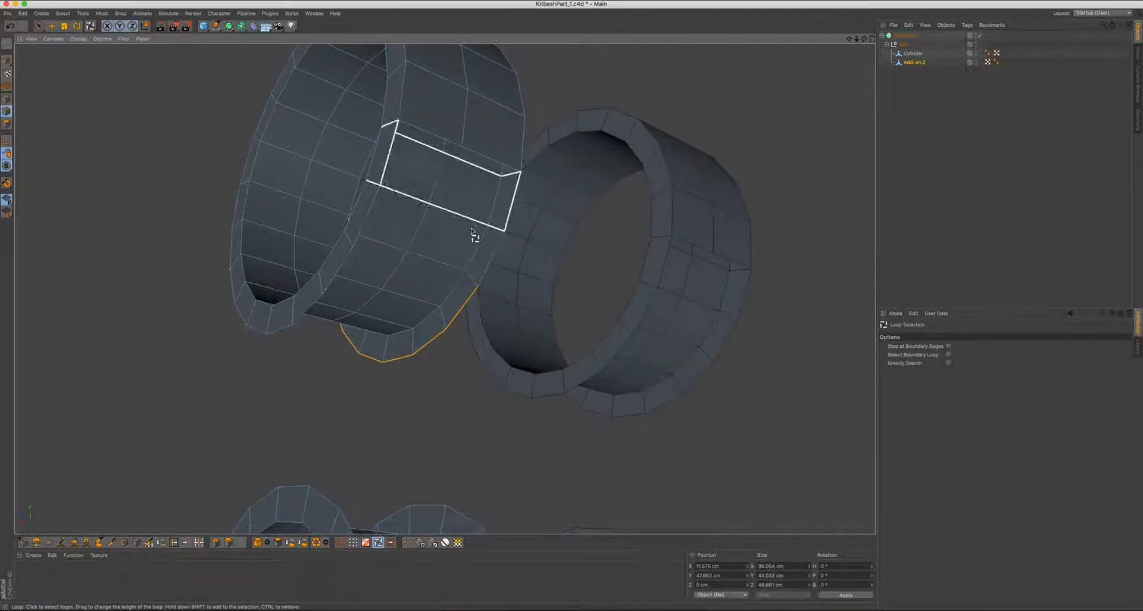
mouse_move(421, 145)
alt+mouse_down()
mouse_move(436, 216)
mouse_move(434, 140)
alt+mouse_up()
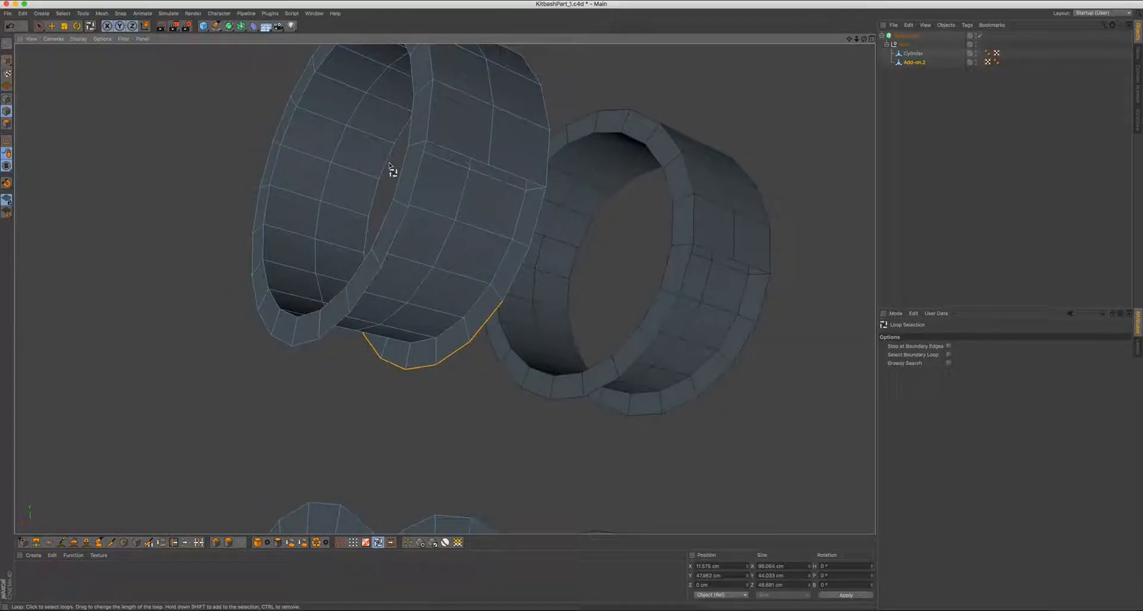
key(e)
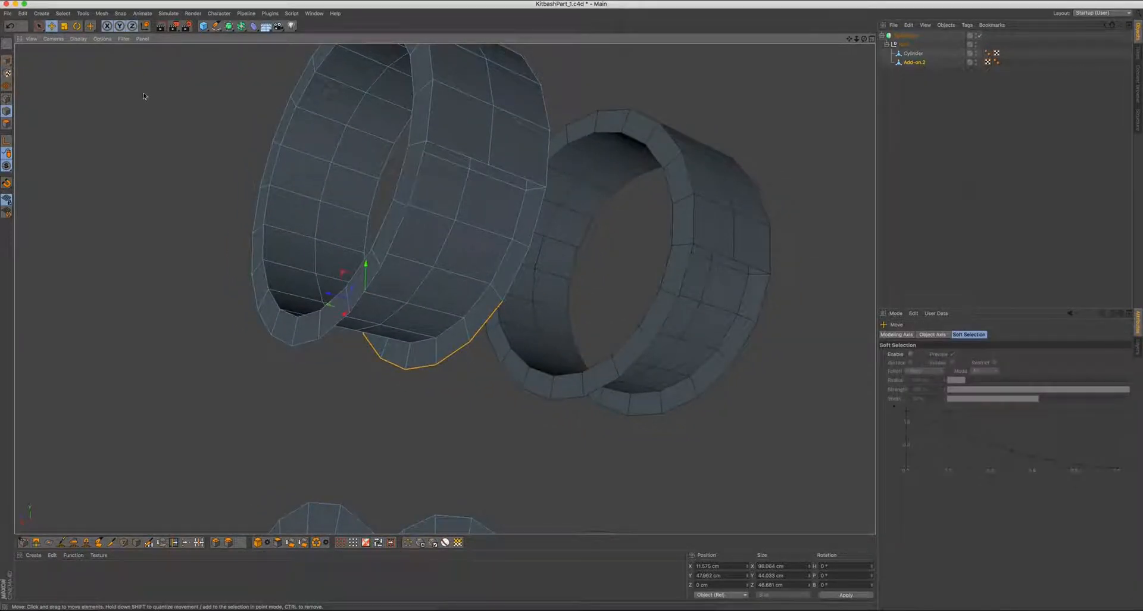
Select the complete open boundary edges of the gaps on both the upper and lower ring
double_click(419, 182)
alt+drag(419, 182, 448, 155)
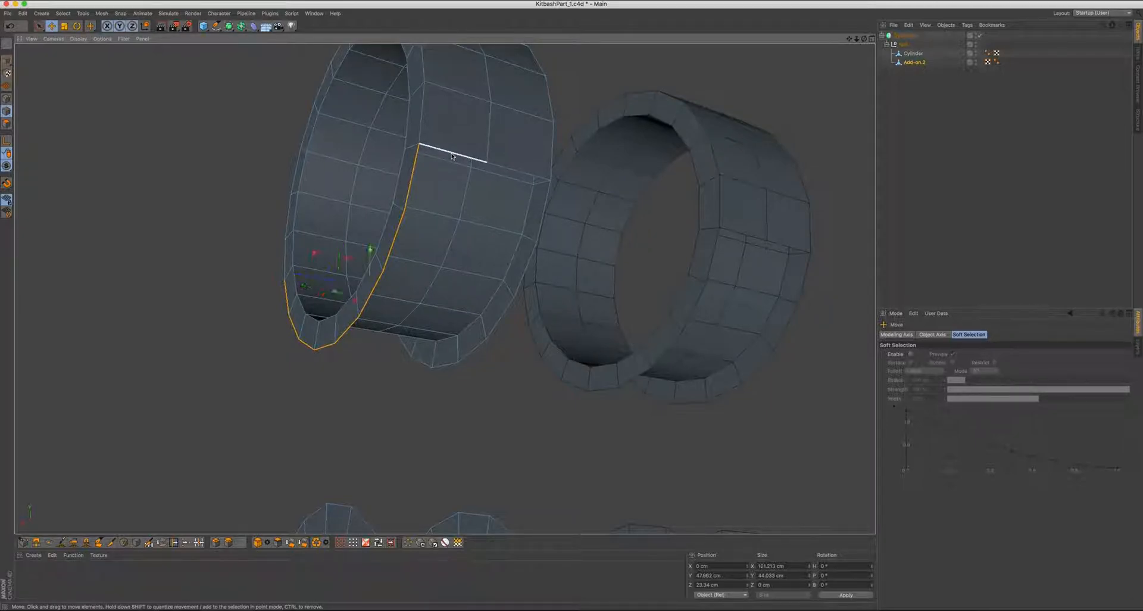
alt+drag(518, 243, 560, 235)
alt+drag(432, 237, 497, 292)
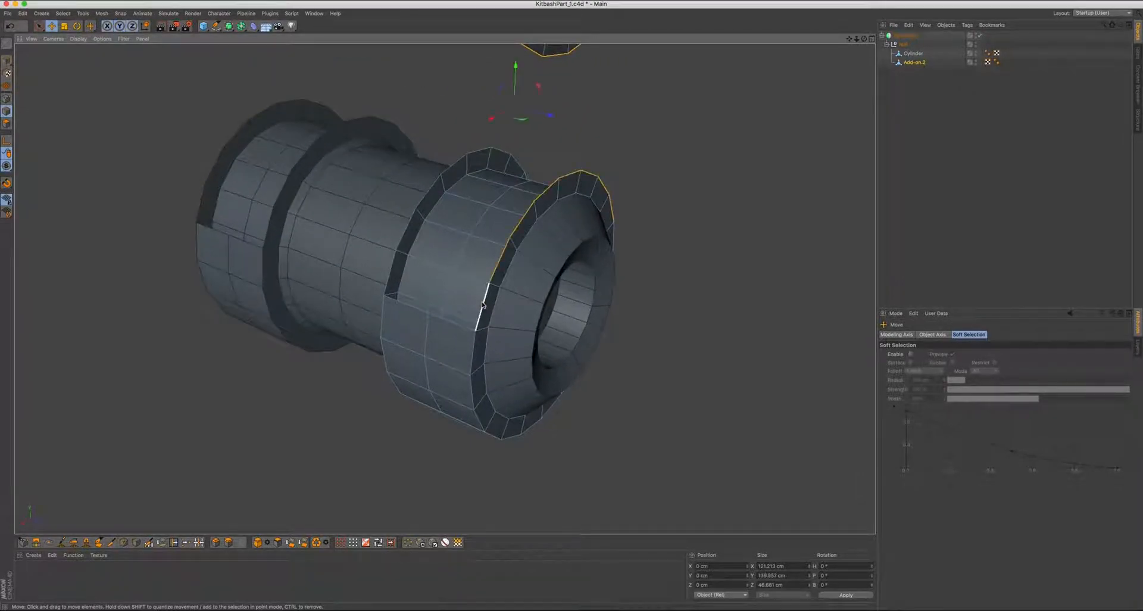
alt+drag(393, 257, 559, 384)
alt+drag(469, 339, 516, 267)
key(super+z)
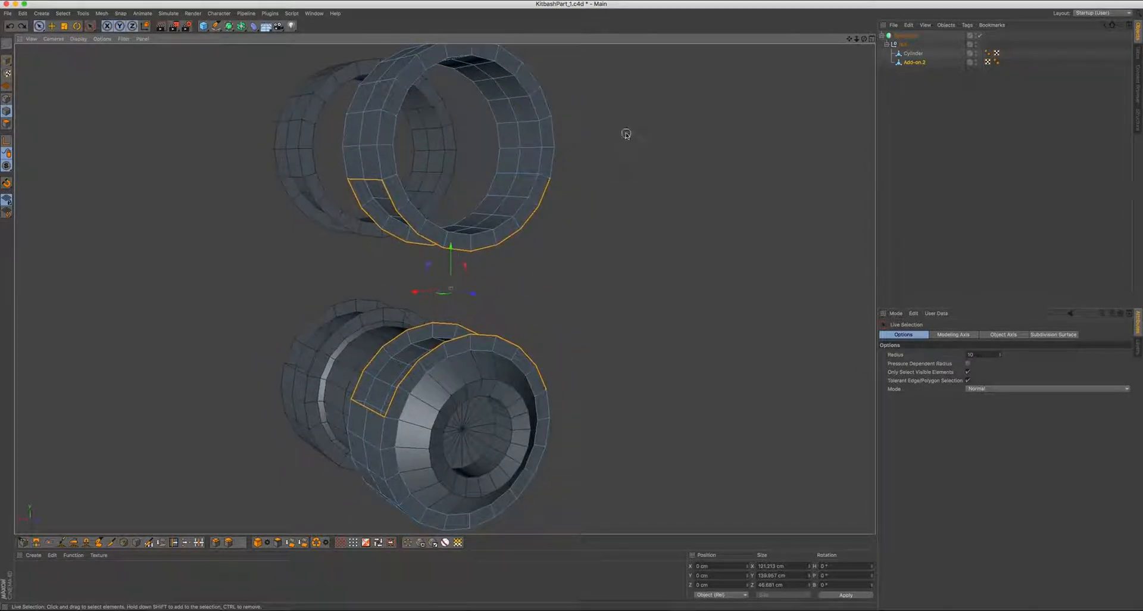
Try to bridge individual facing edges of the upper and lower ring, and undo the bridges
right_click(637, 93)
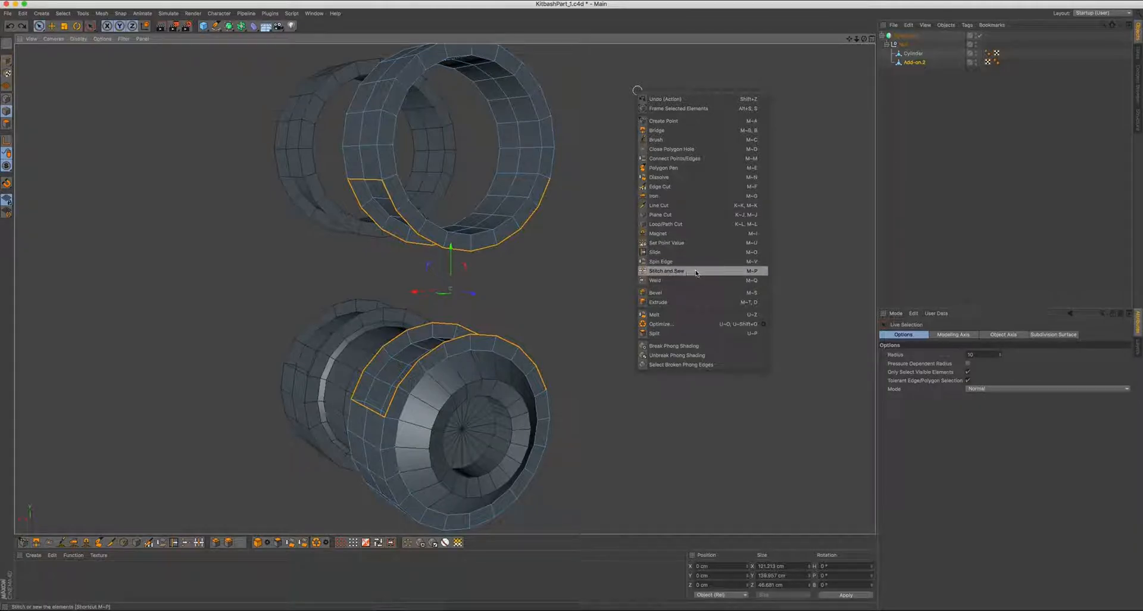
click(657, 132)
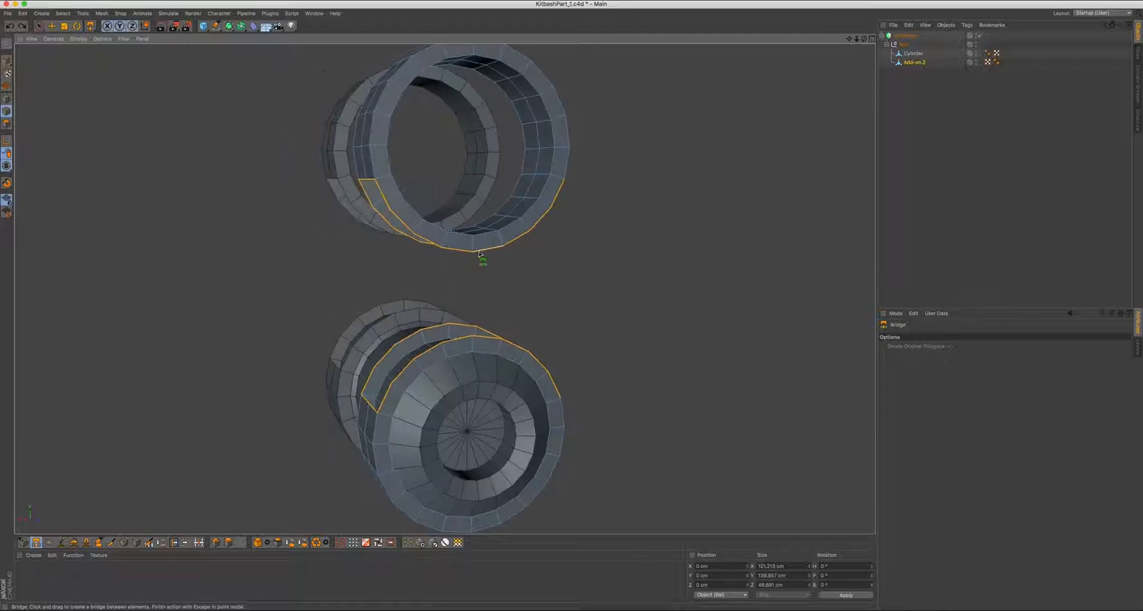
drag(486, 253, 481, 341)
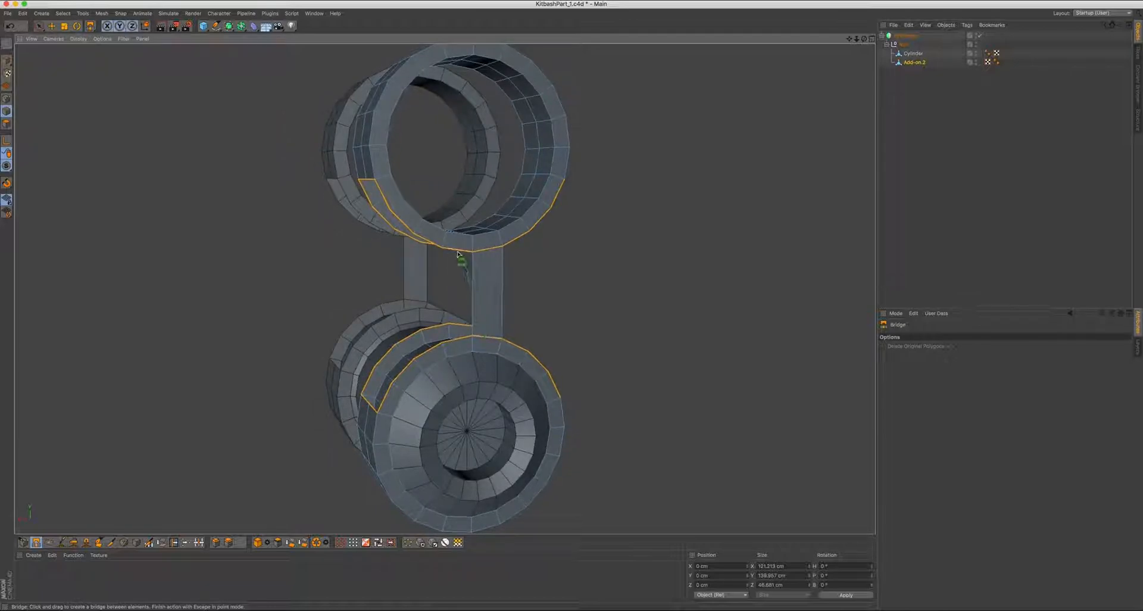
drag(459, 254, 435, 346)
alt+drag(474, 306, 477, 255)
key(super+z)
key(super+z)
right_click(633, 113)
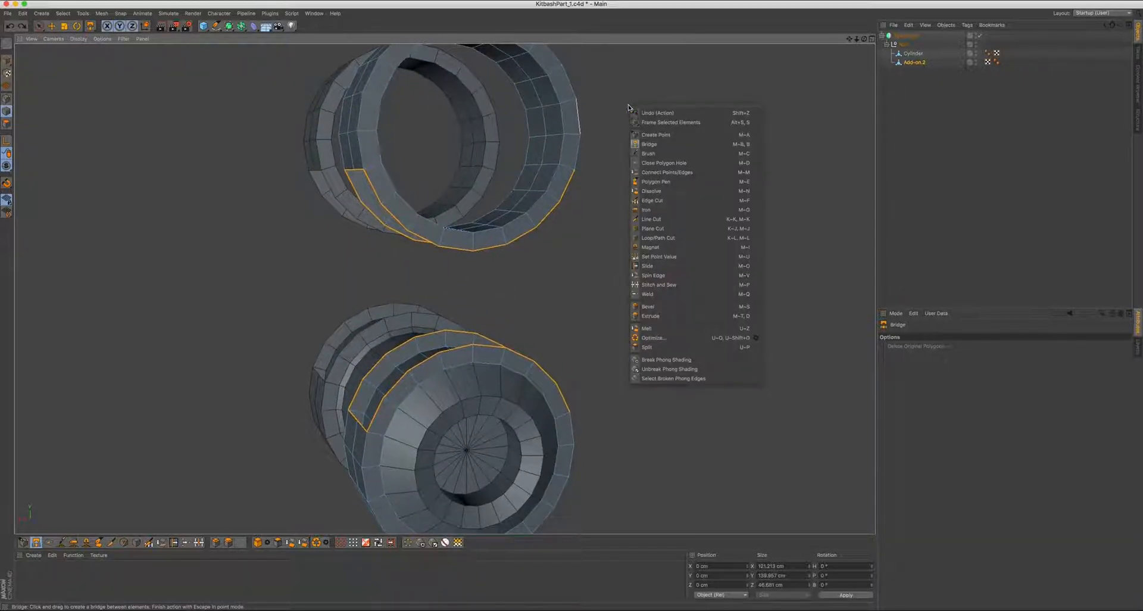
click(663, 285)
alt+drag(437, 226, 480, 221)
alt+middle_drag(480, 218, 451, 193)
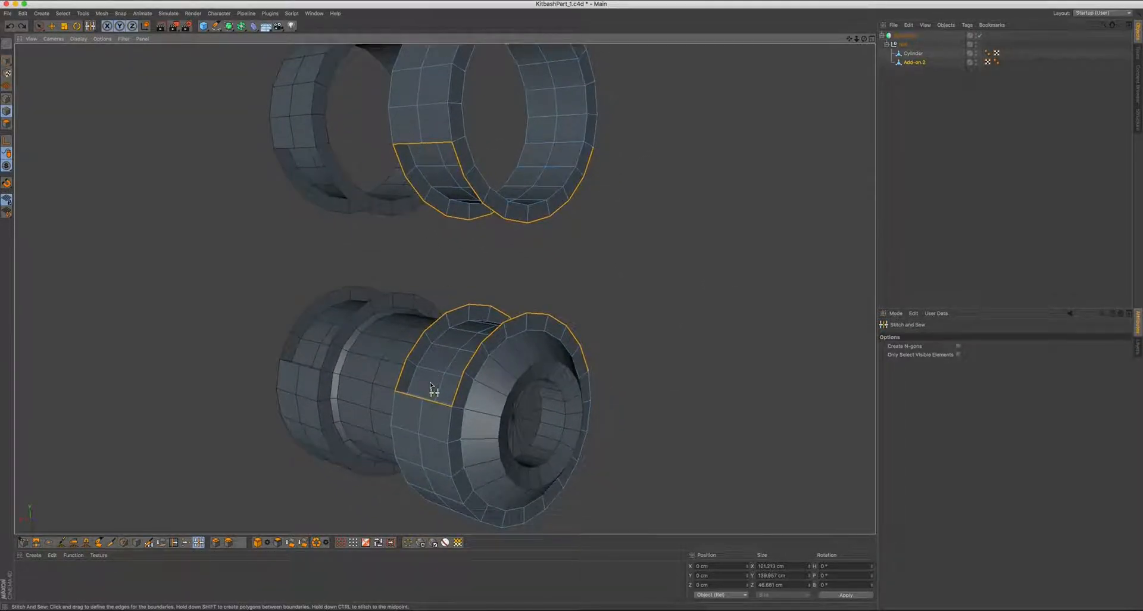
alt+middle_drag(431, 381, 418, 350)
alt+drag(462, 314, 415, 380)
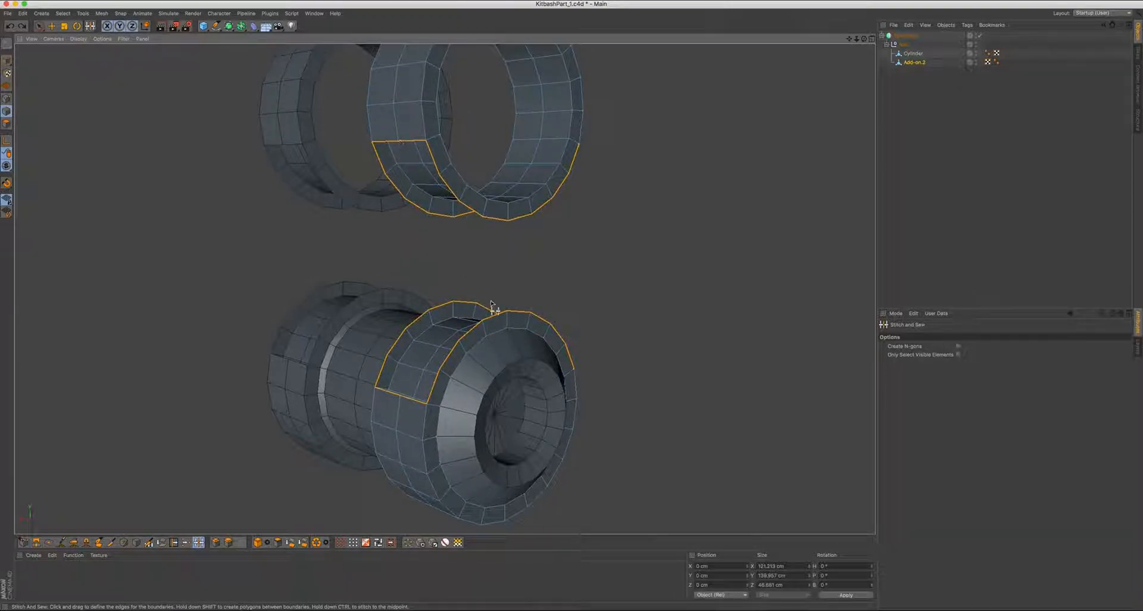
alt+drag(447, 288, 485, 306)
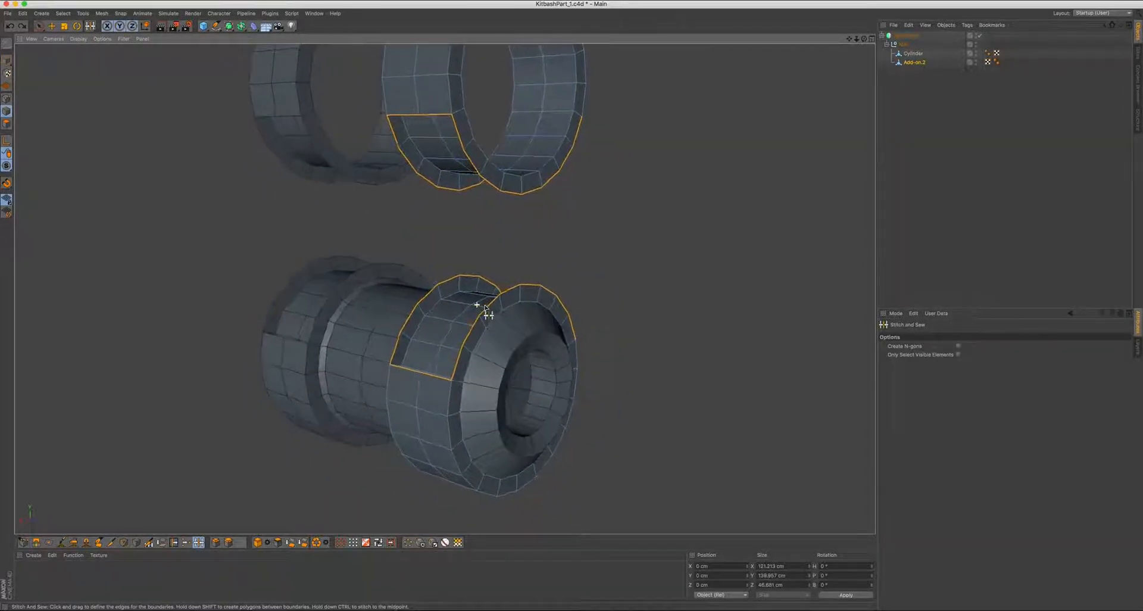
key(space)
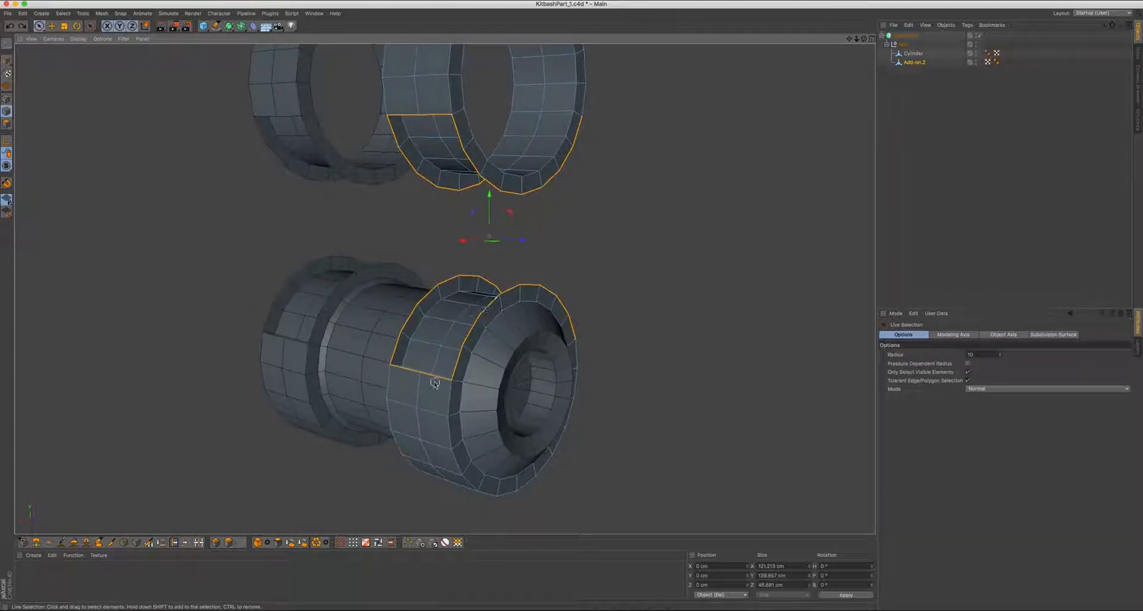
alt+drag(447, 372, 450, 300)
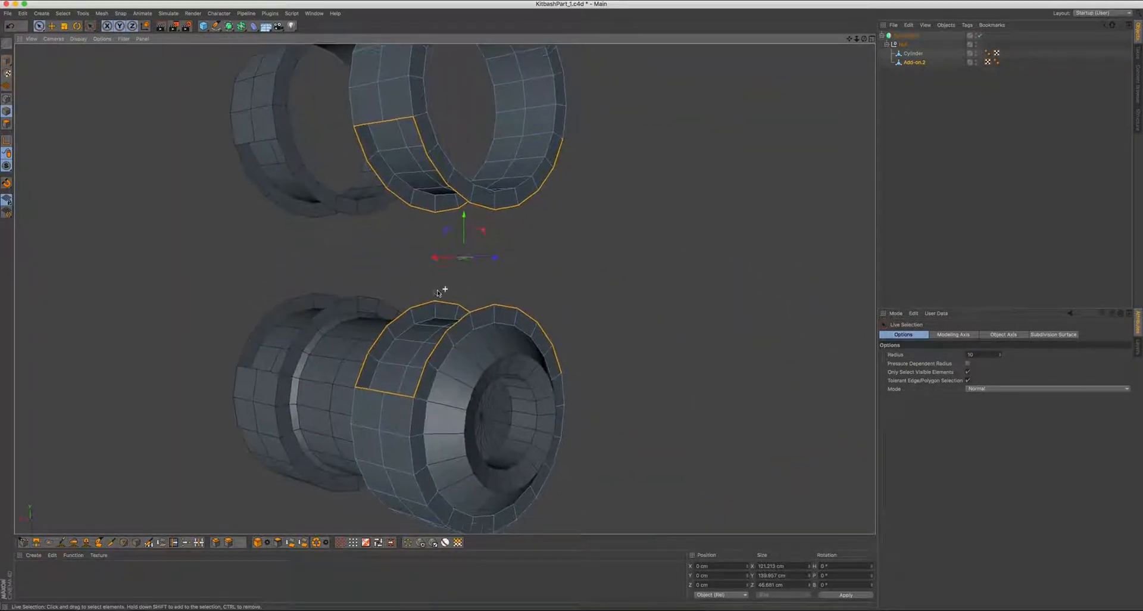
Use Stitch and Sew to create polygons between the lower ring's selected boundary and the upper ring's boundary
right_click(571, 214)
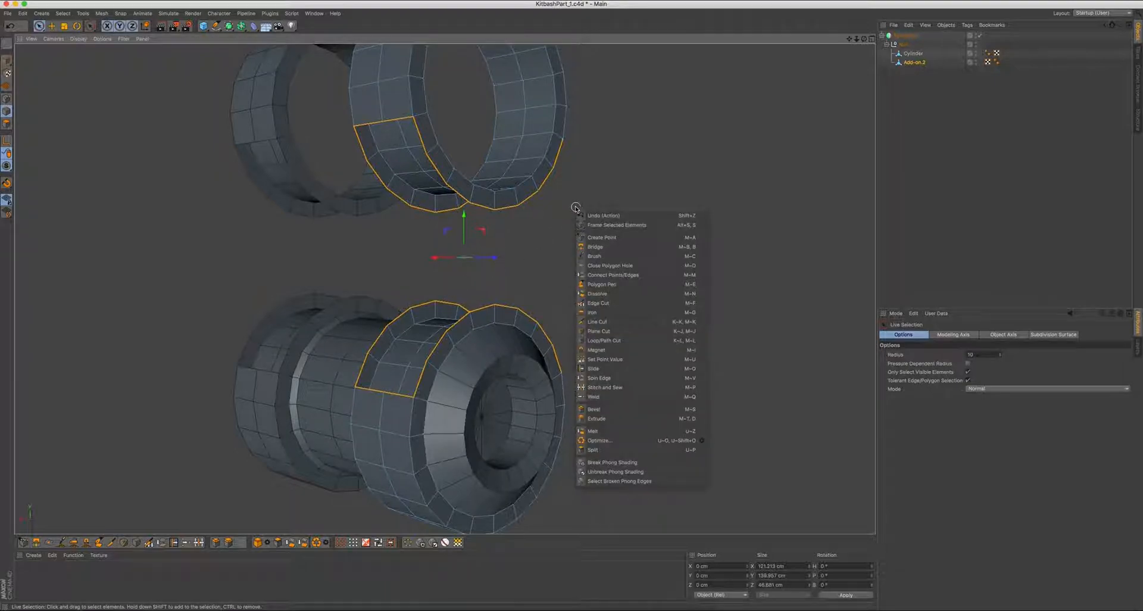
click(622, 384)
drag(384, 393, 388, 127)
alt+drag(459, 212, 436, 213)
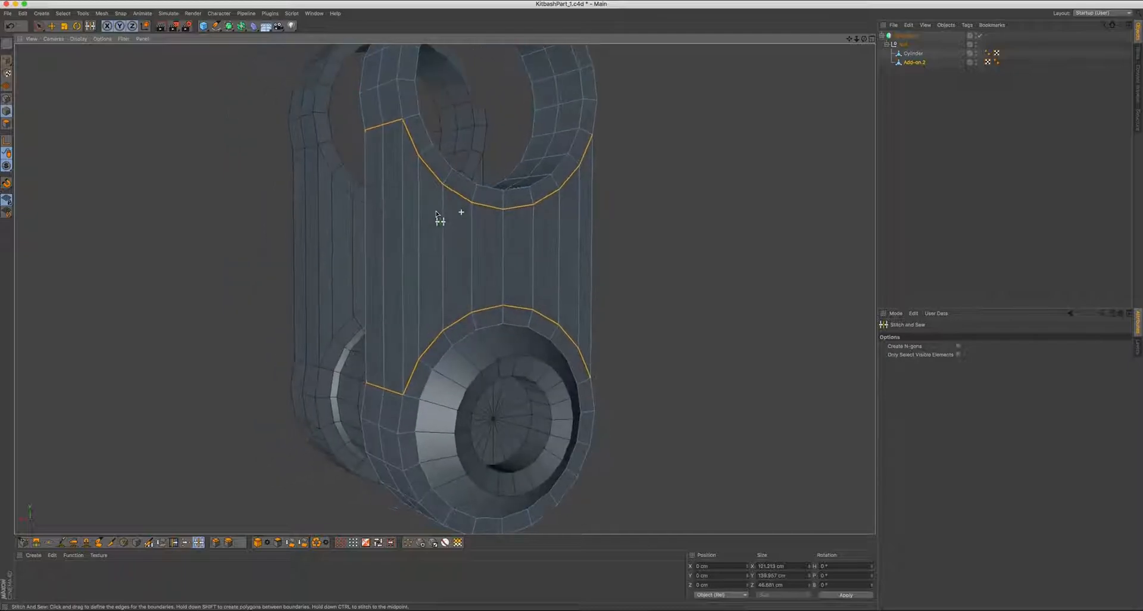
Undo the polygons between the rings, try to stitch both ring boundaries together at their midpoint, and undo the stitch
key(super+z)
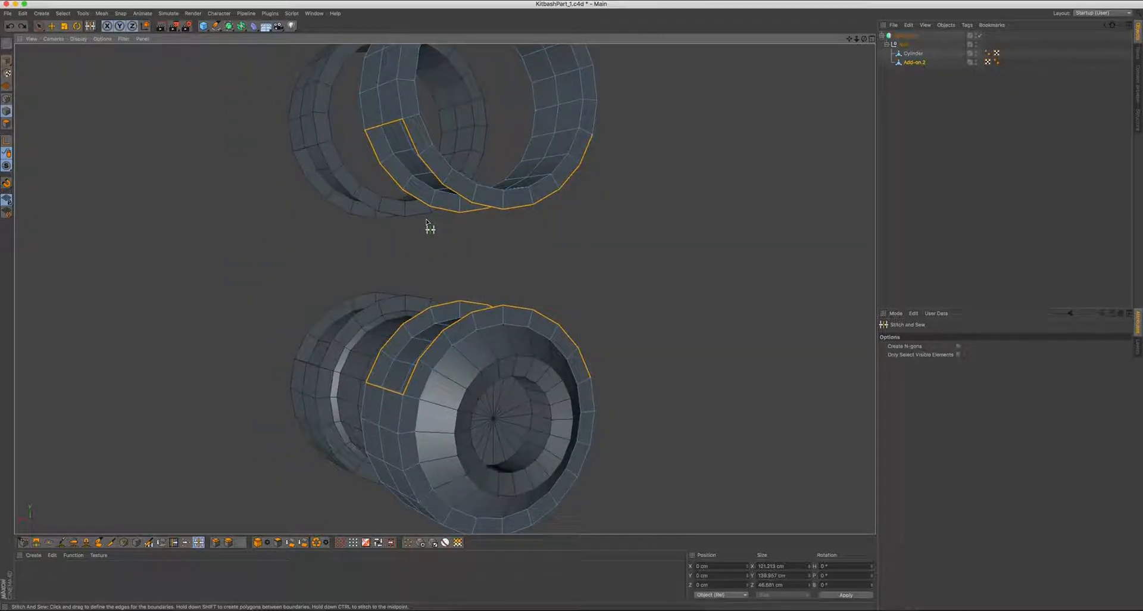
drag(381, 390, 384, 284)
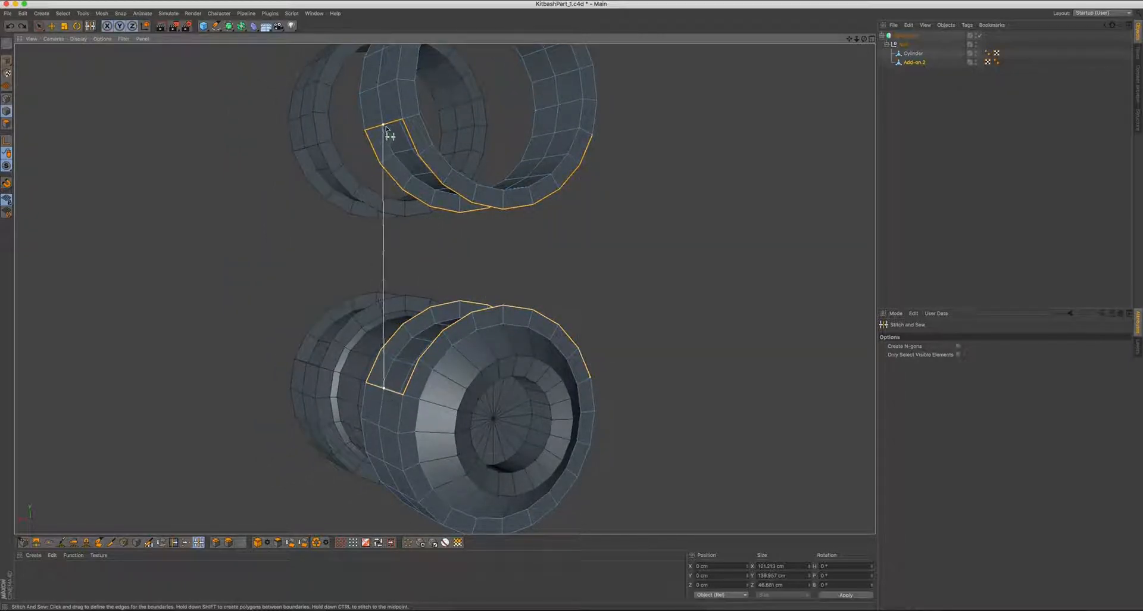
drag(385, 125, 387, 126)
alt+drag(426, 229, 401, 253)
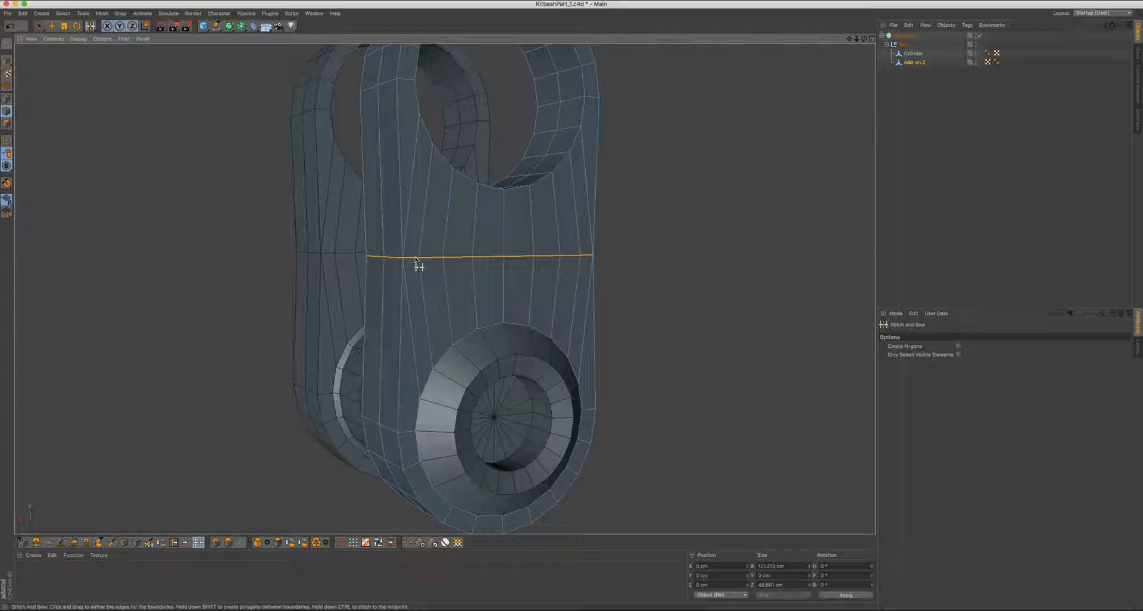
key(super+z)
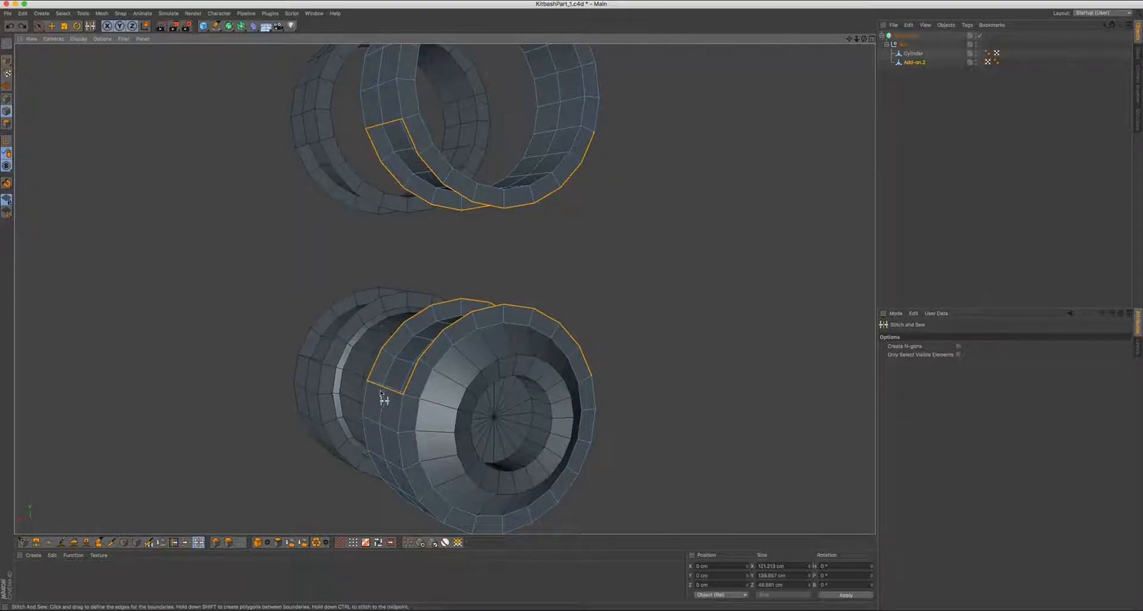
Try to stitch the lower ring's boundary directly onto the upper ring's boundary, and undo the stitch
drag(384, 388, 384, 129)
mouse_move(452, 220)
alt+mouse_down()
mouse_move(427, 214)
mouse_move(442, 217)
alt+mouse_up()
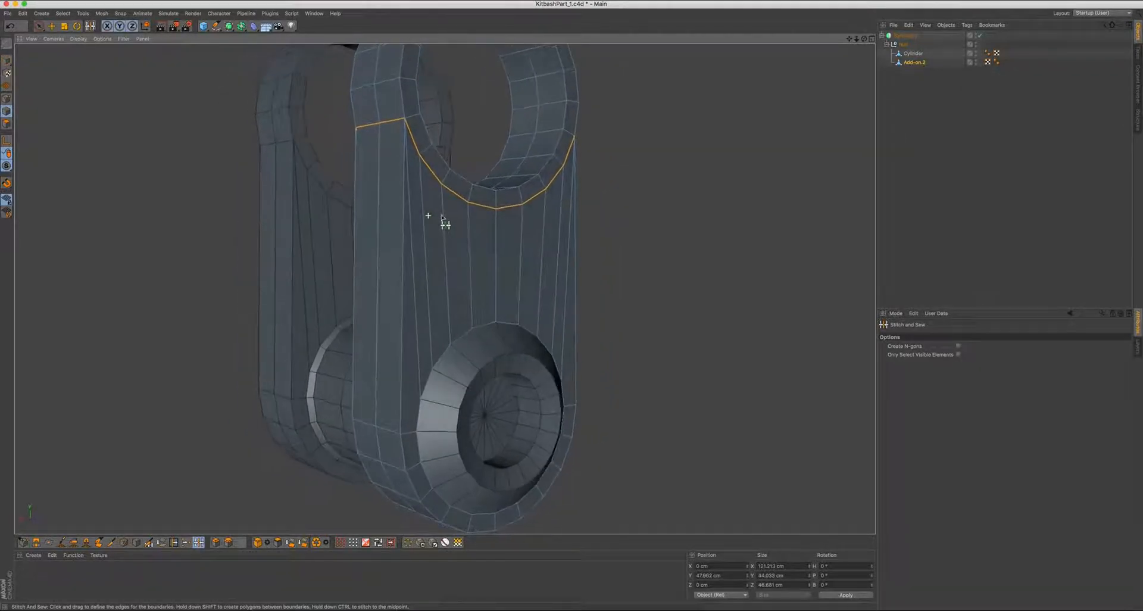
key(super+z)
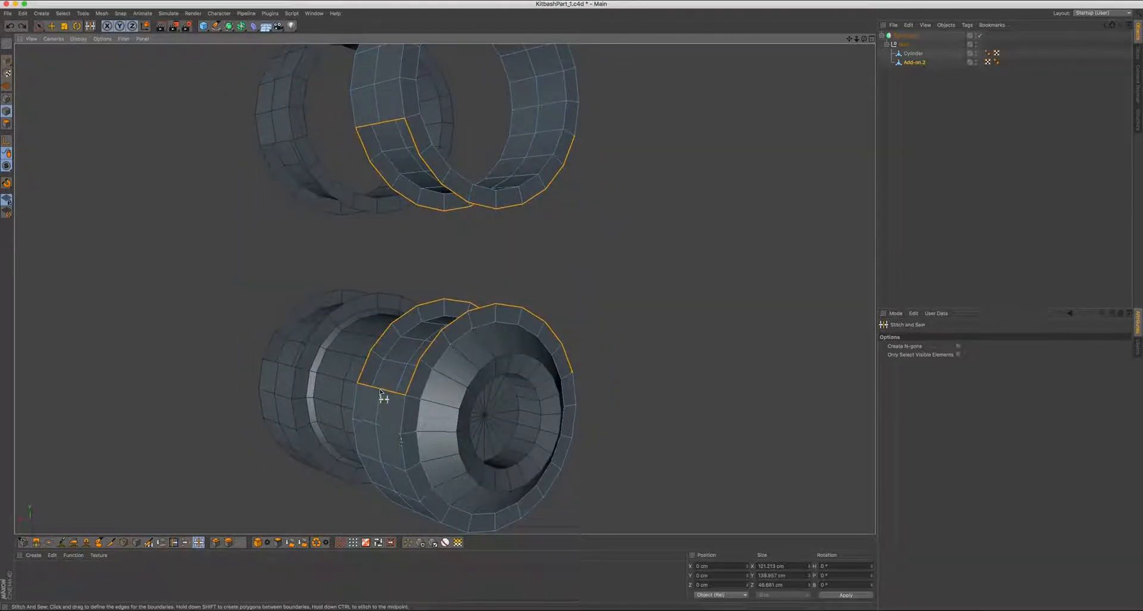
Use Stitch and Sew to create connecting wall polygons from the lower ring's boundary to the upper ring's boundary
drag(380, 388, 383, 140)
alt+drag(452, 223, 448, 292)
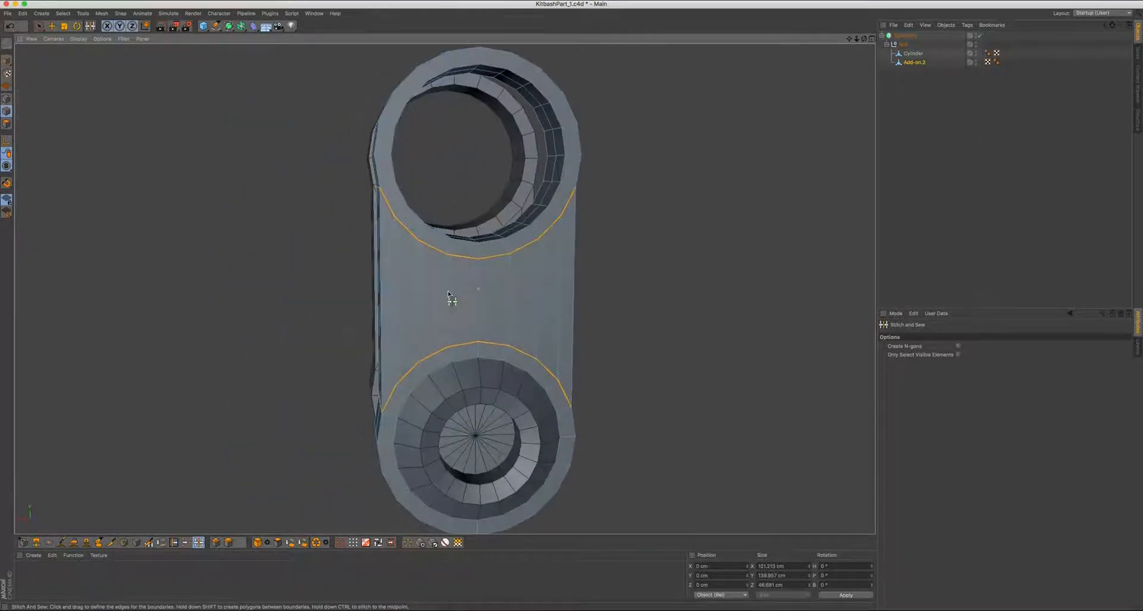
right_click(637, 191)
click(669, 254)
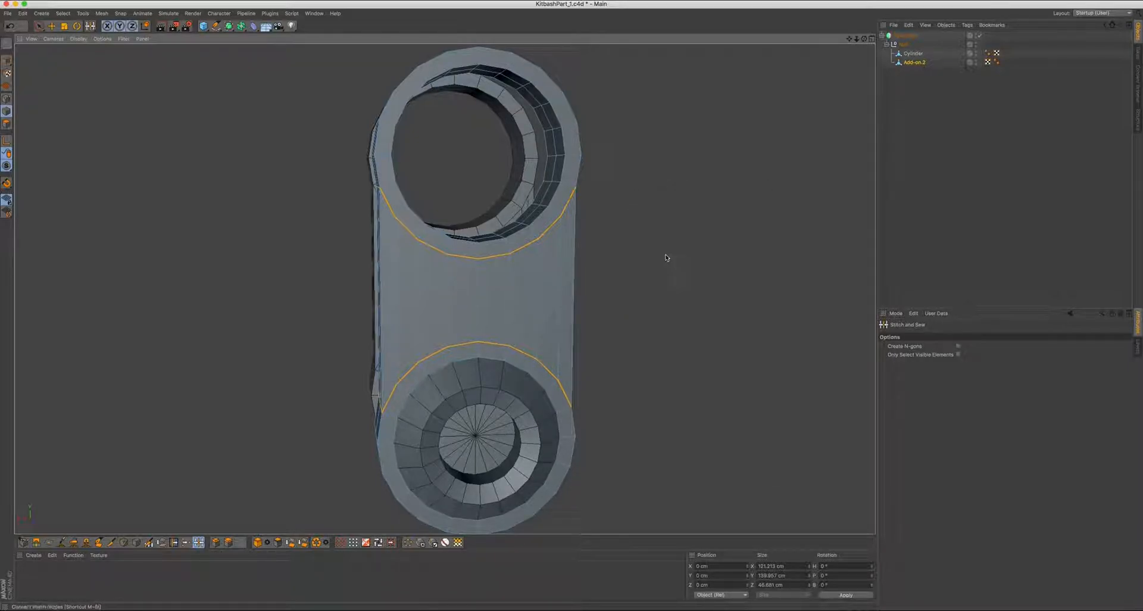
alt+drag(469, 291, 498, 286)
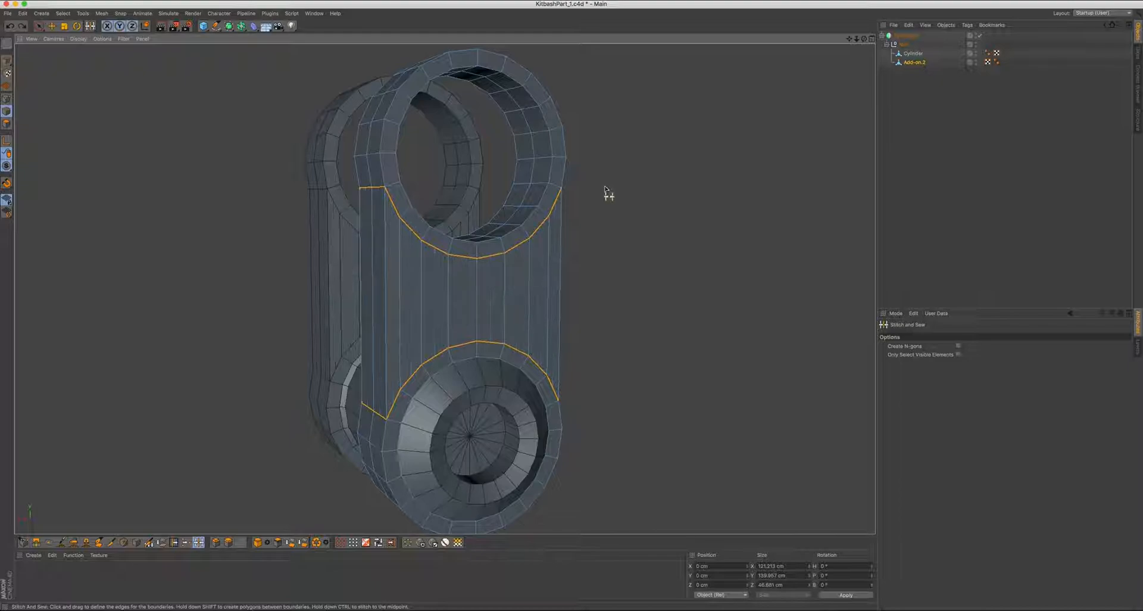
Add a horizontal loop cut around the connecting walls, about midway between the two rings
right_click(607, 206)
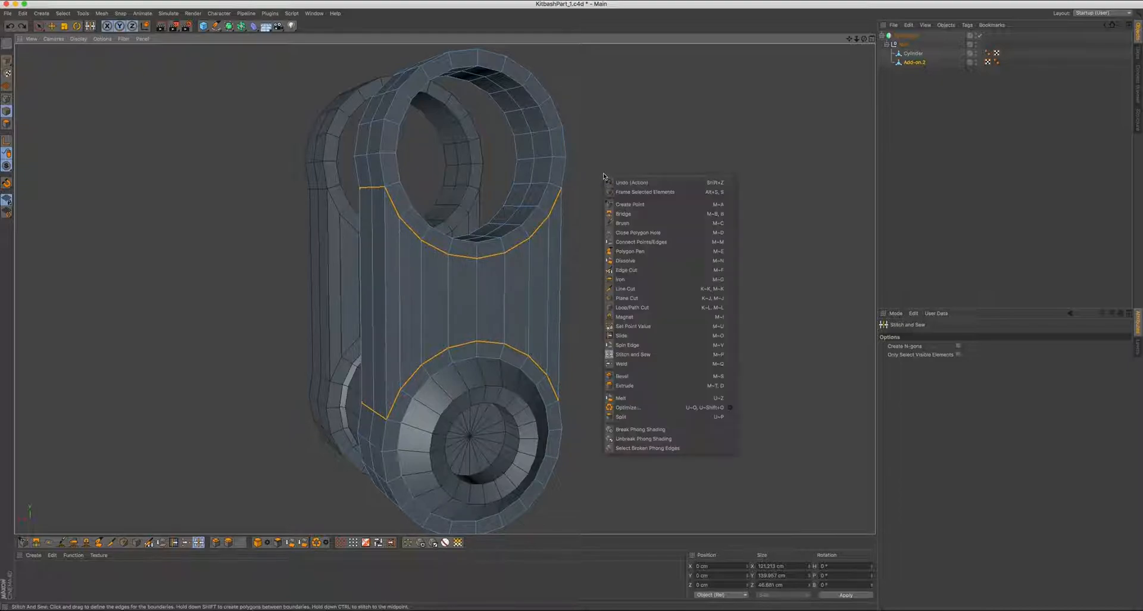
click(631, 242)
right_click(708, 143)
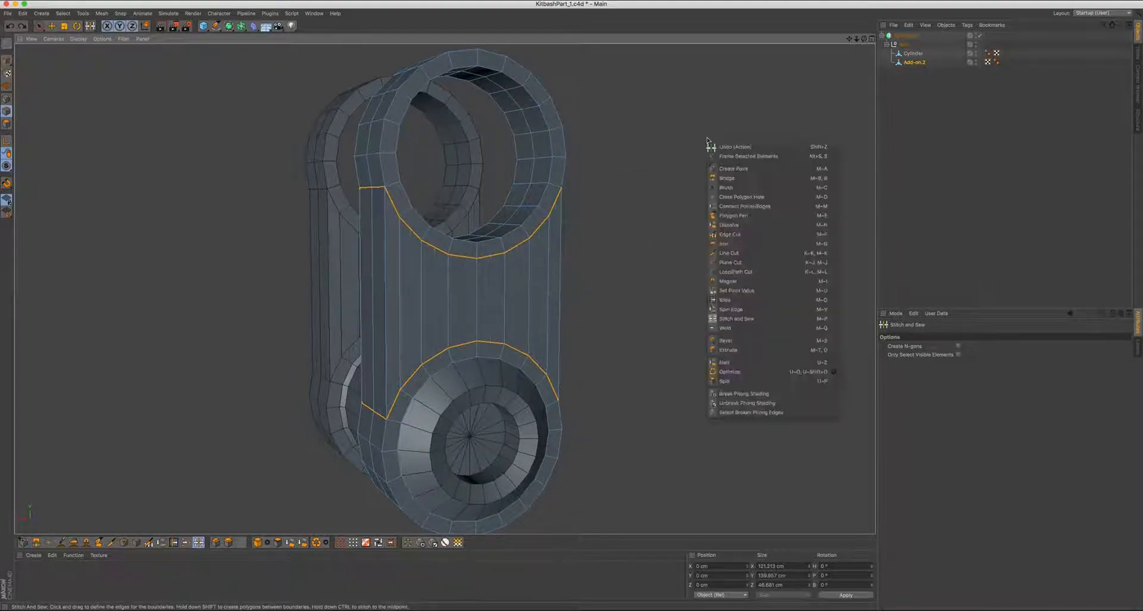
click(736, 271)
scroll(487, 262, up, 2)
alt+drag(487, 262, 387, 265)
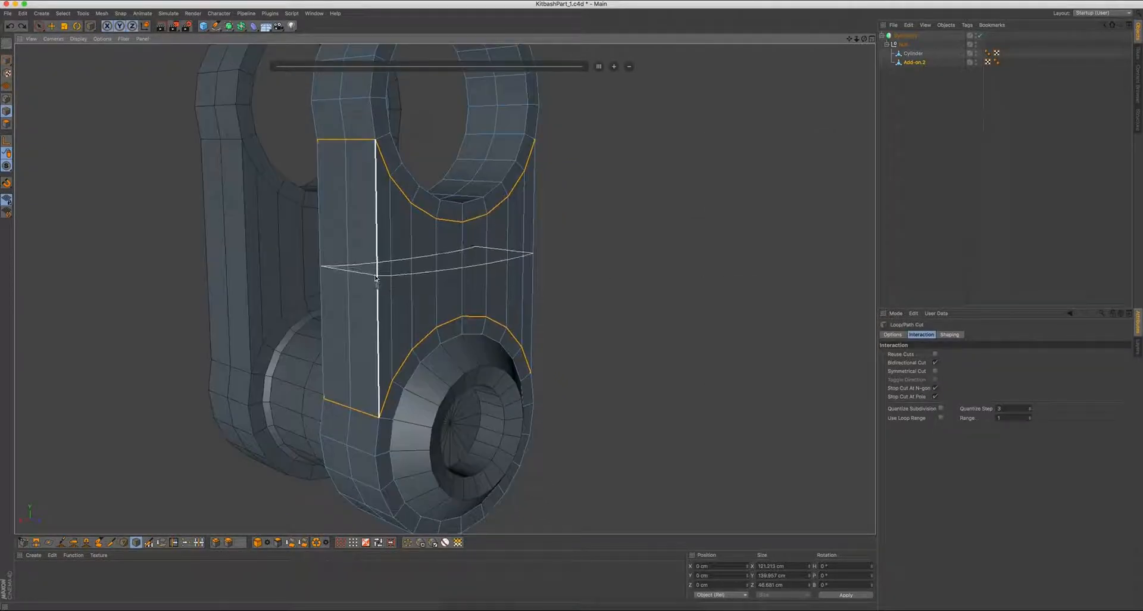
click(375, 284)
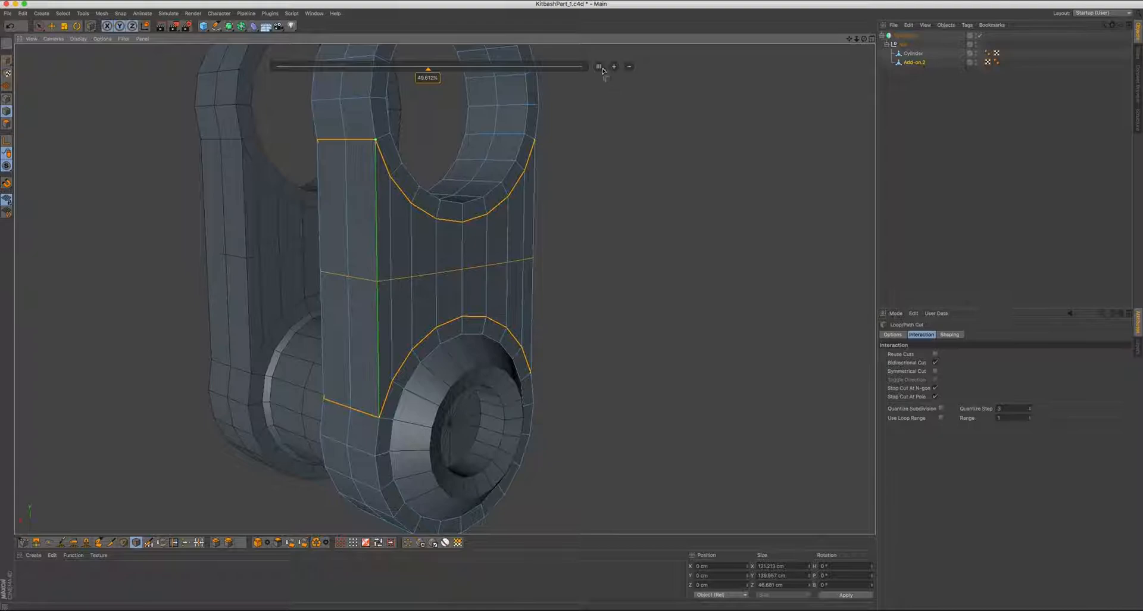
scroll(565, 166, down, 3)
alt+drag(564, 166, 417, 226)
key(space)
key(Return)
Examine the mirrored part from several angles, checking the connecting walls and how the cylinder sits between them
click(304, 244)
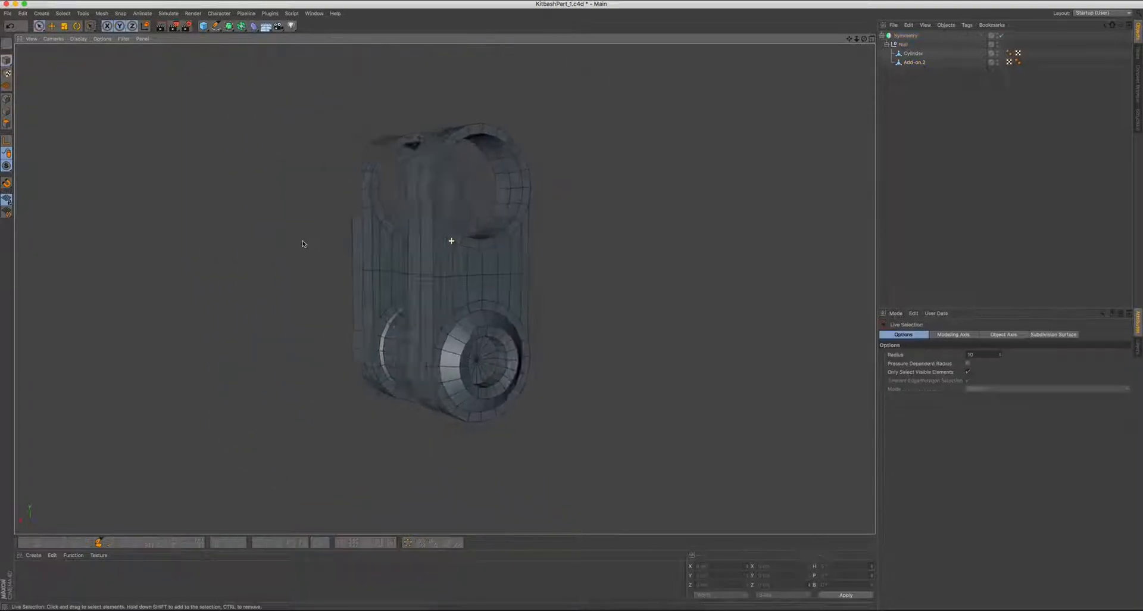
alt+drag(304, 245, 427, 243)
scroll(427, 243, up, 3)
alt+middle_drag(427, 243, 385, 244)
click(909, 55)
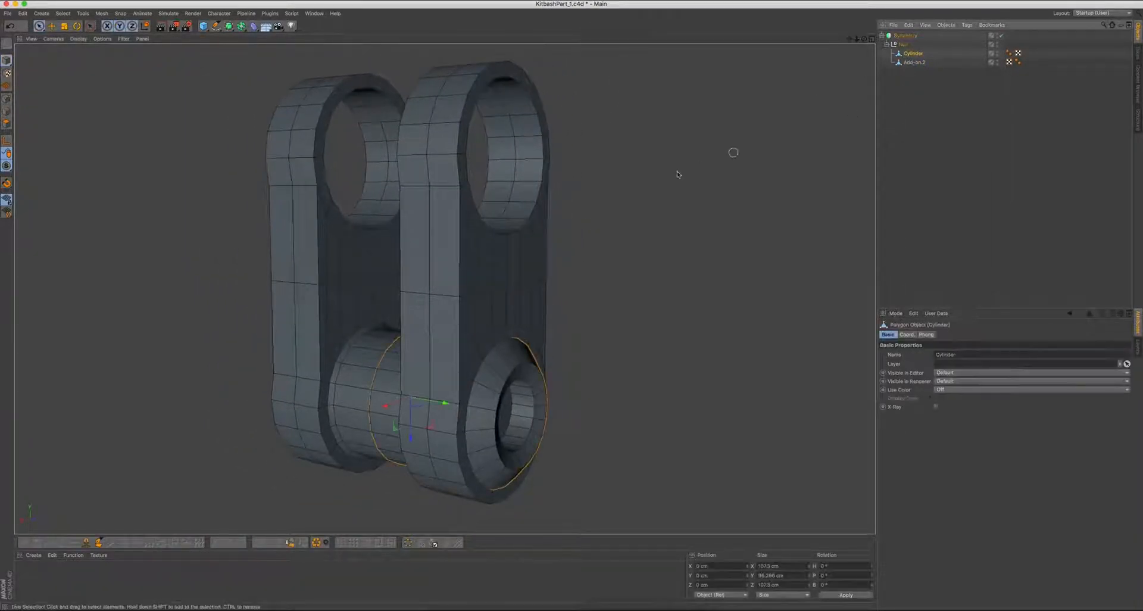
scroll(565, 199, down, 3)
click(508, 215)
click(612, 220)
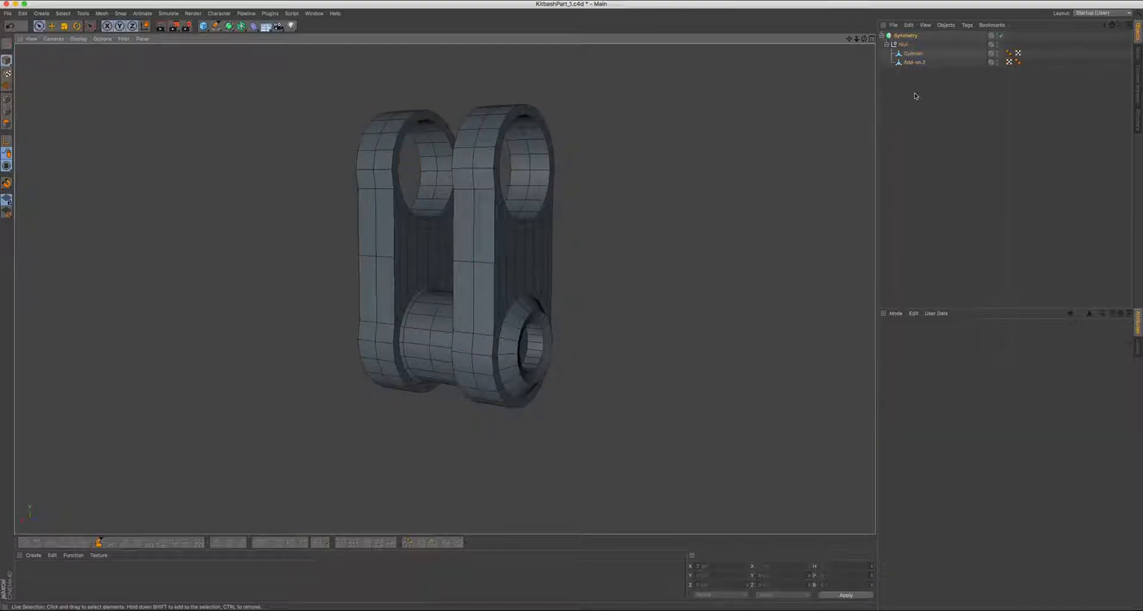
click(912, 53)
alt+right_drag(515, 252, 523, 228)
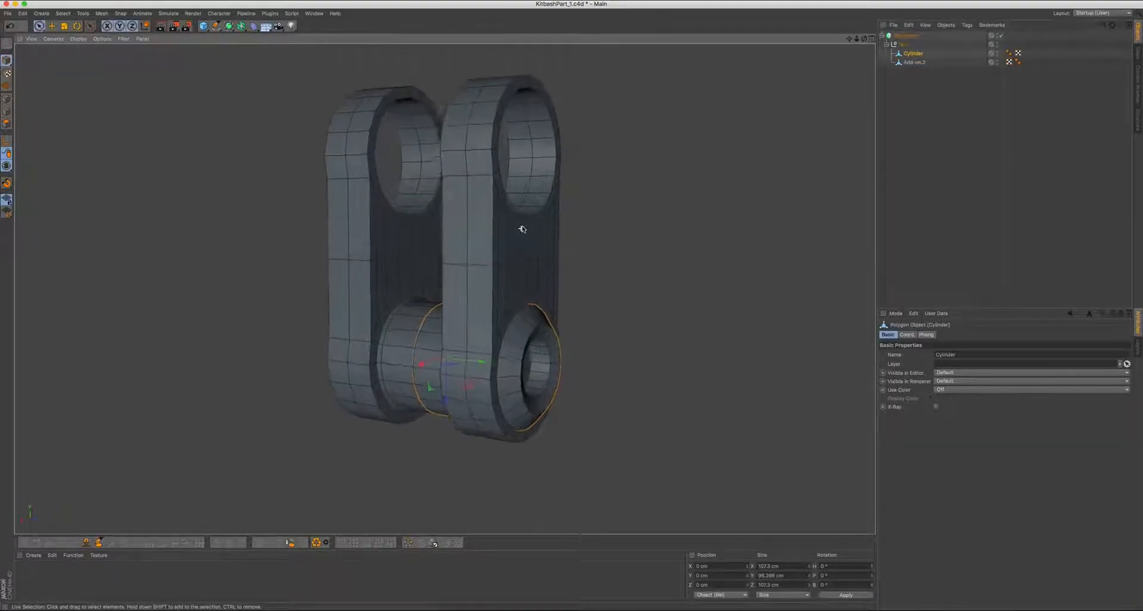
alt+drag(523, 228, 511, 260)
ctrl+drag(441, 380, 416, 265)
key(ctrl+z)
scroll(494, 279, up, 2)
alt+drag(494, 279, 501, 277)
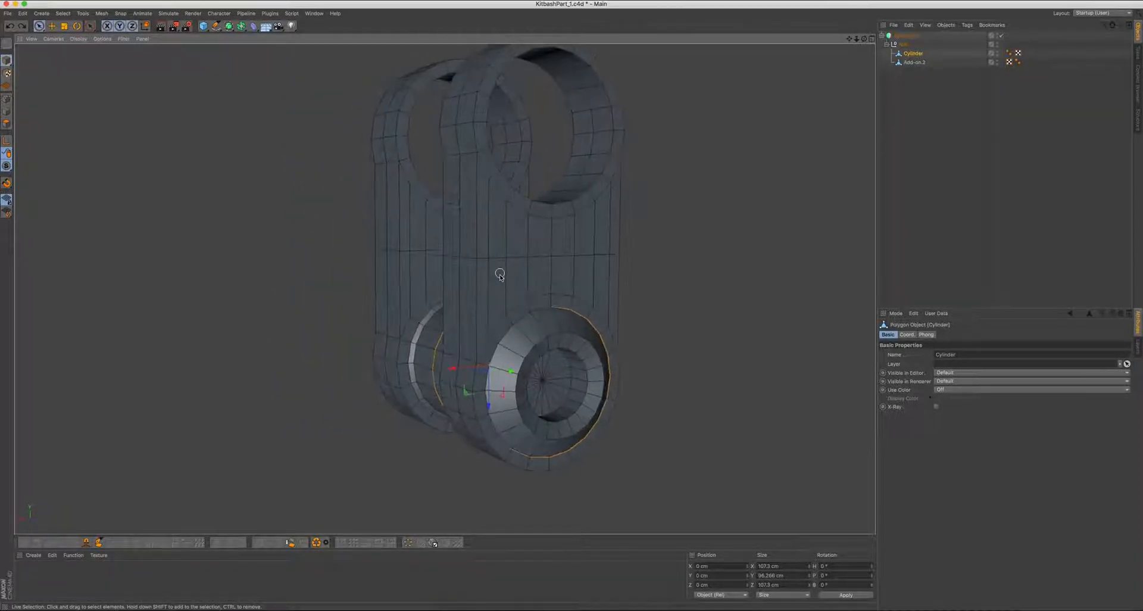
alt+drag(578, 230, 559, 309)
alt+drag(549, 191, 404, 231)
Duplicate Add-on.2 outside the symmetry group and move the copy sideways, clear of the original part
click(914, 62)
ctrl+drag(909, 72, 909, 74)
drag(450, 243, 573, 247)
Delete the copy's loop of wall polygons between the upper ring and the middle cut
scroll(583, 256, down, 3)
click(8, 126)
right_click(573, 247)
click(584, 262)
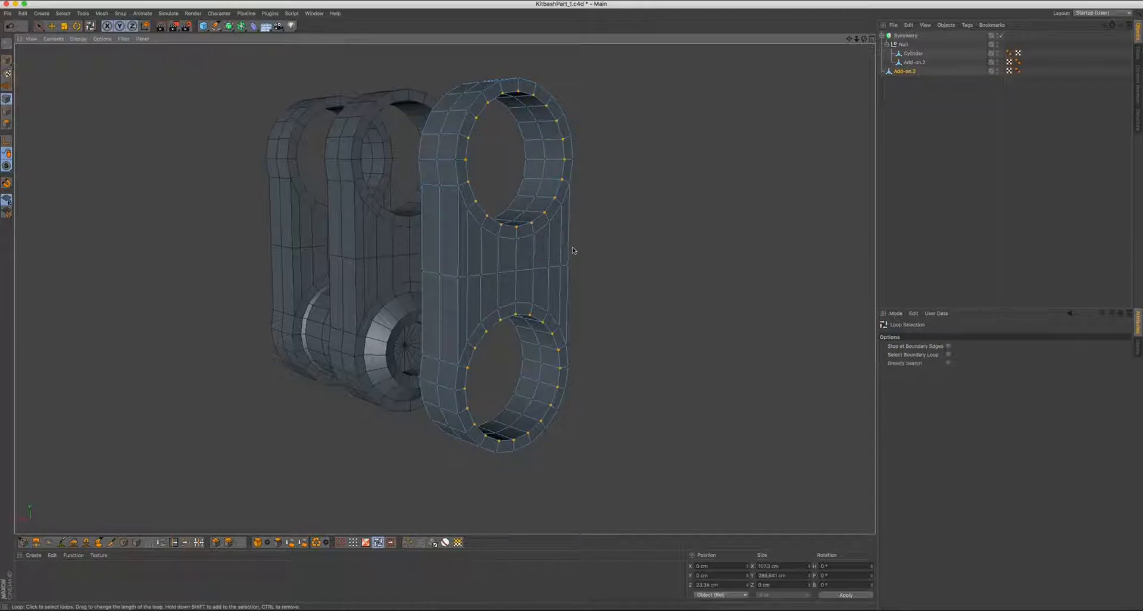
click(506, 250)
key(Delete)
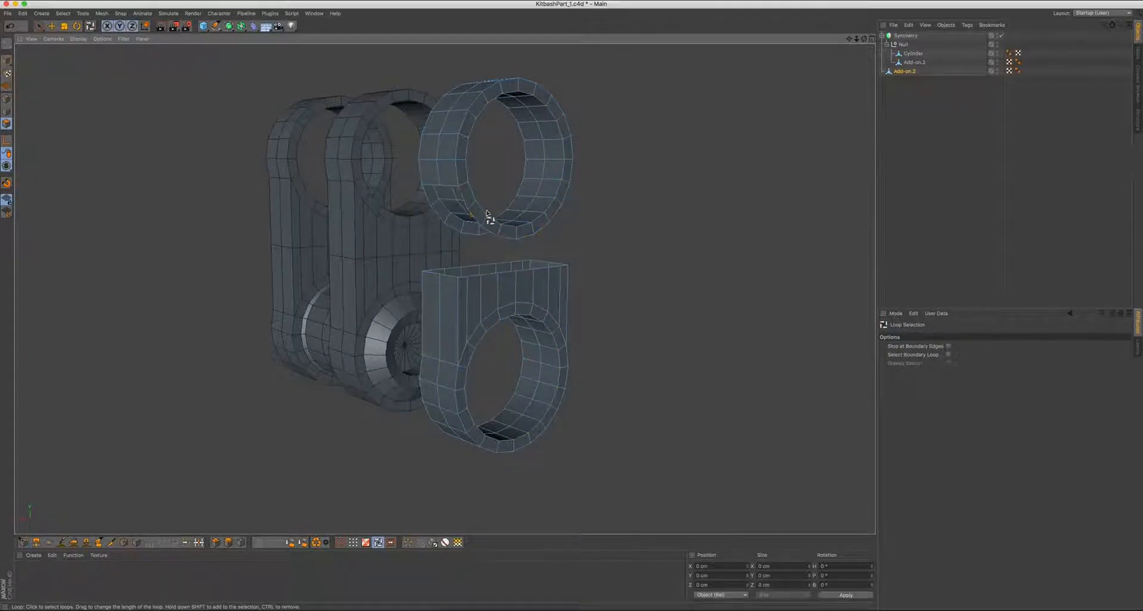
Select all polygons connected to the copy's detached upper ring and delete them
alt+drag(486, 225, 493, 204)
click(493, 204)
key(u)
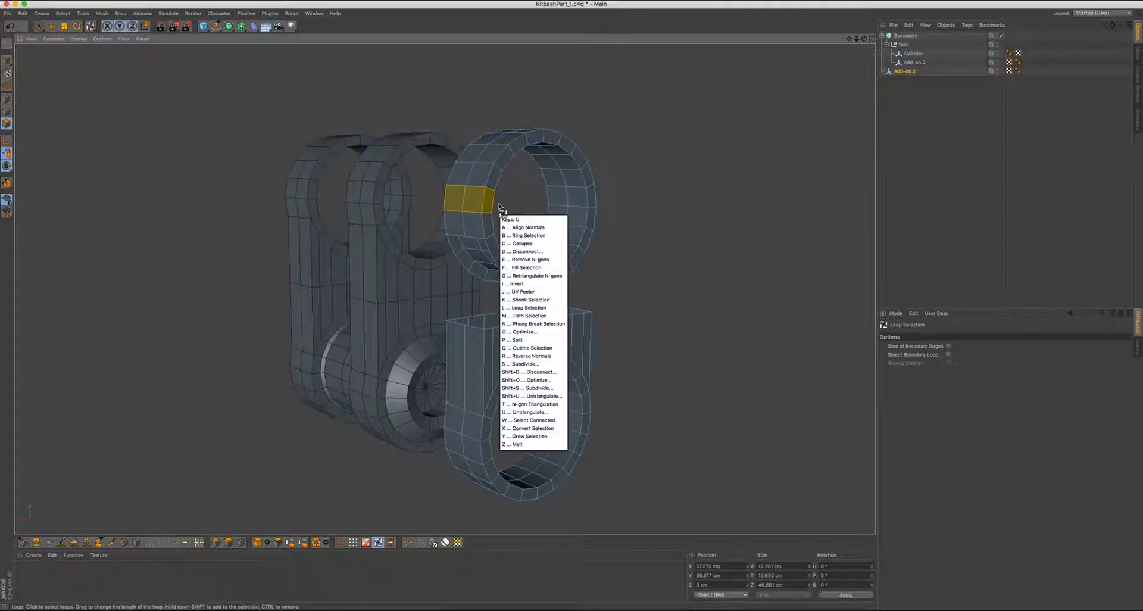
key(w)
key(Delete)
Optimize the copy's remaining geometry and delete the loop of wall polygons above the lower ring
key(ctrl+a)
key(u)
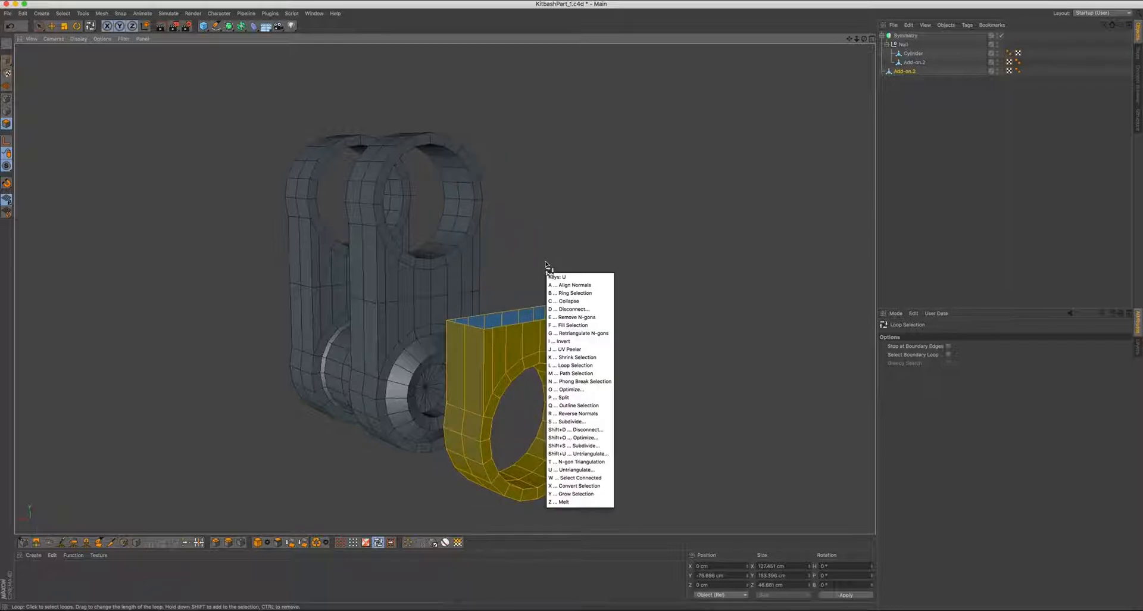
key(o)
click(502, 346)
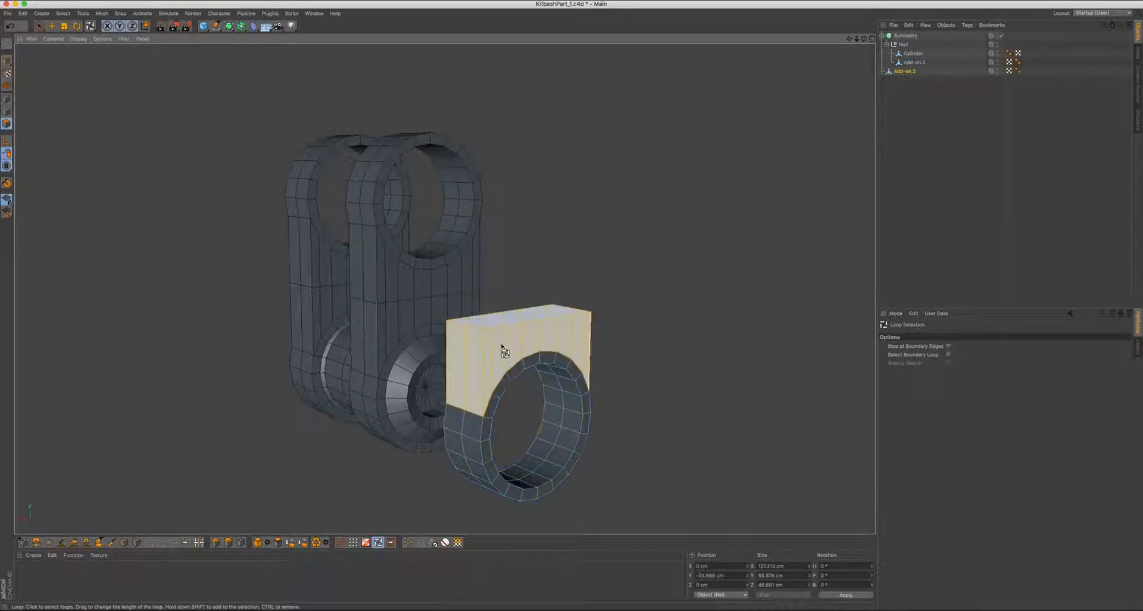
key(Delete)
alt+drag(502, 346, 524, 310)
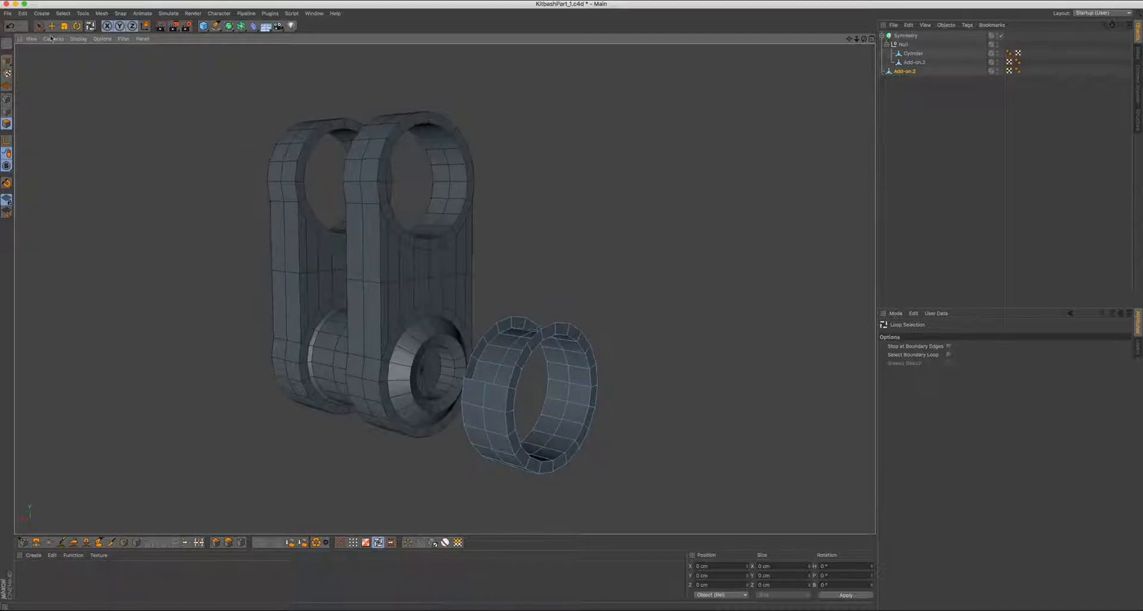
Select the boundary edge loop of the remaining ring's gap and extrude it upward by about 51 cm
click(8, 112)
key(ctrl+a)
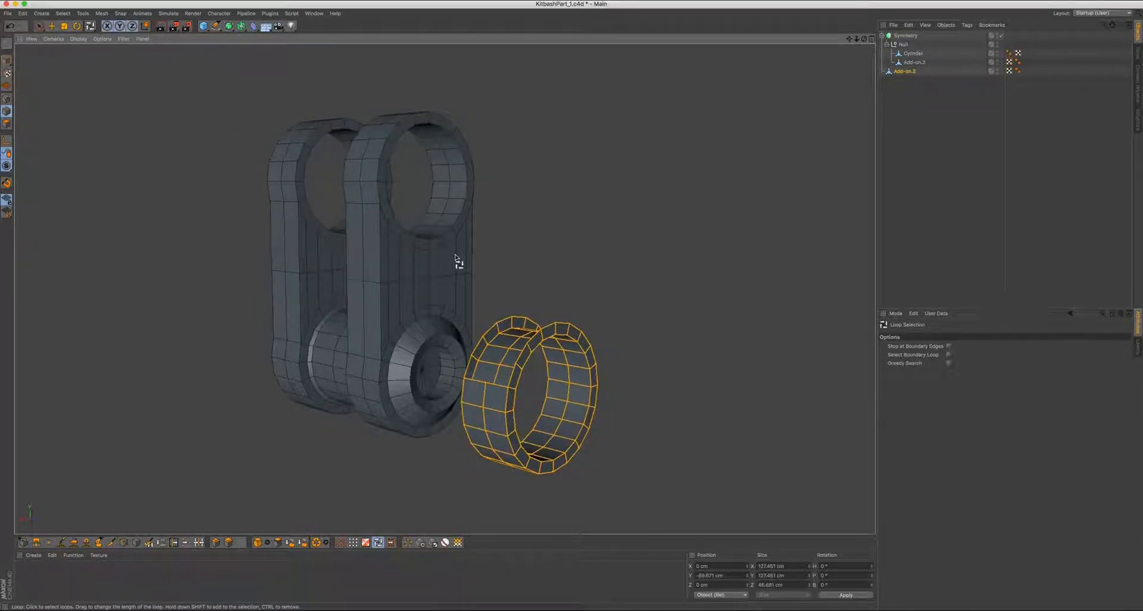
click(543, 240)
key(e)
scroll(539, 335, up, 4)
alt+middle_drag(539, 334, 485, 227)
alt+drag(454, 220, 478, 219)
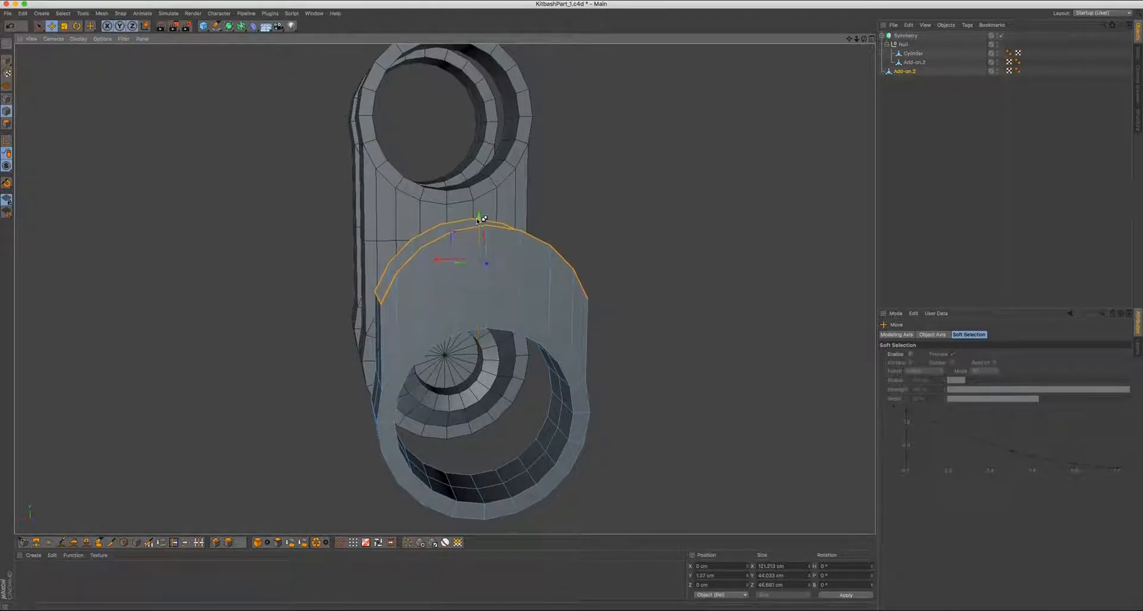
key(super+z)
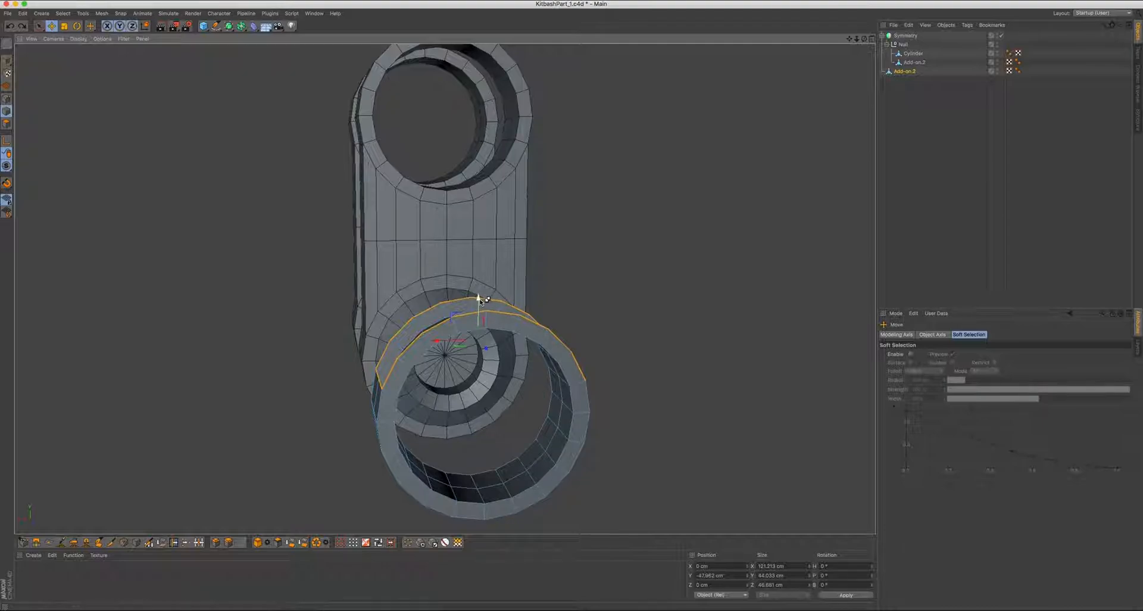
drag(478, 297, 460, 229)
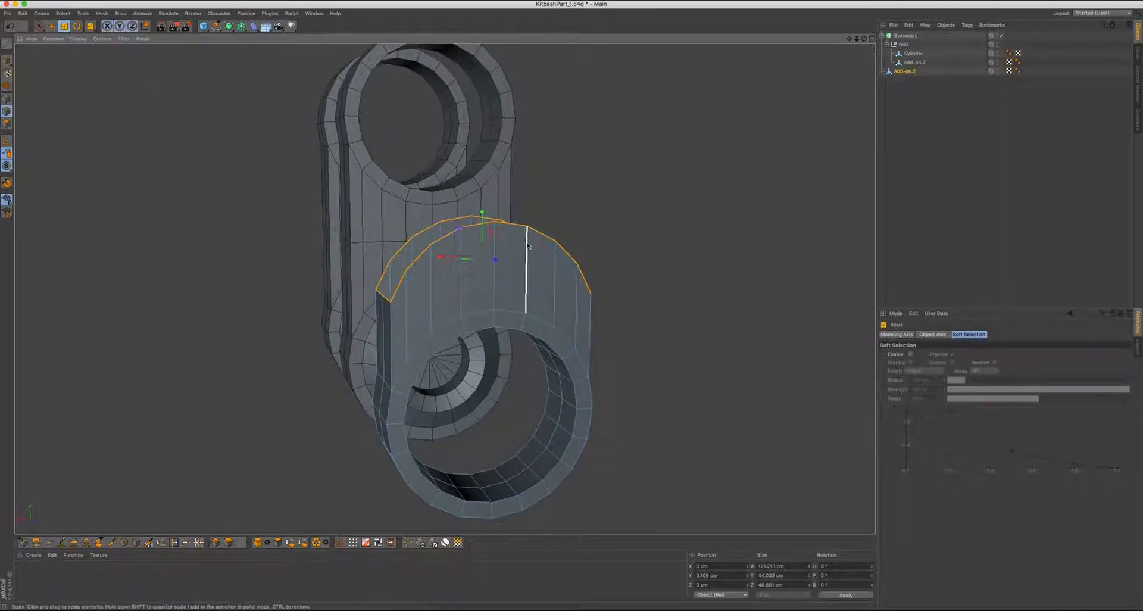
Flatten the extruded boundary edges into a level line by scaling them along the Y axis
alt+drag(477, 212, 437, 246)
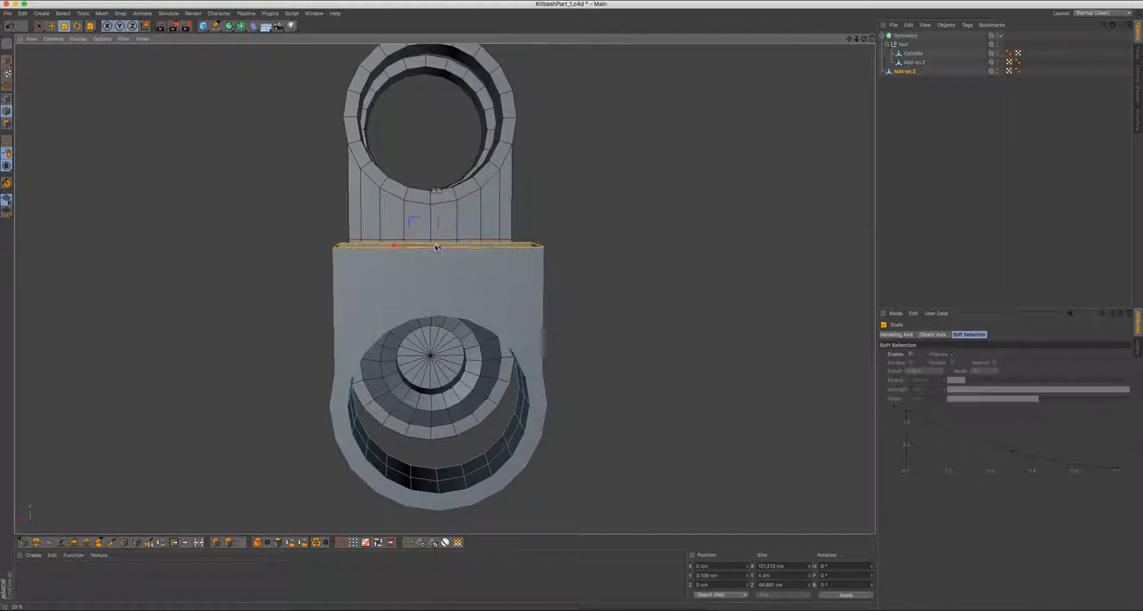
key(super+z)
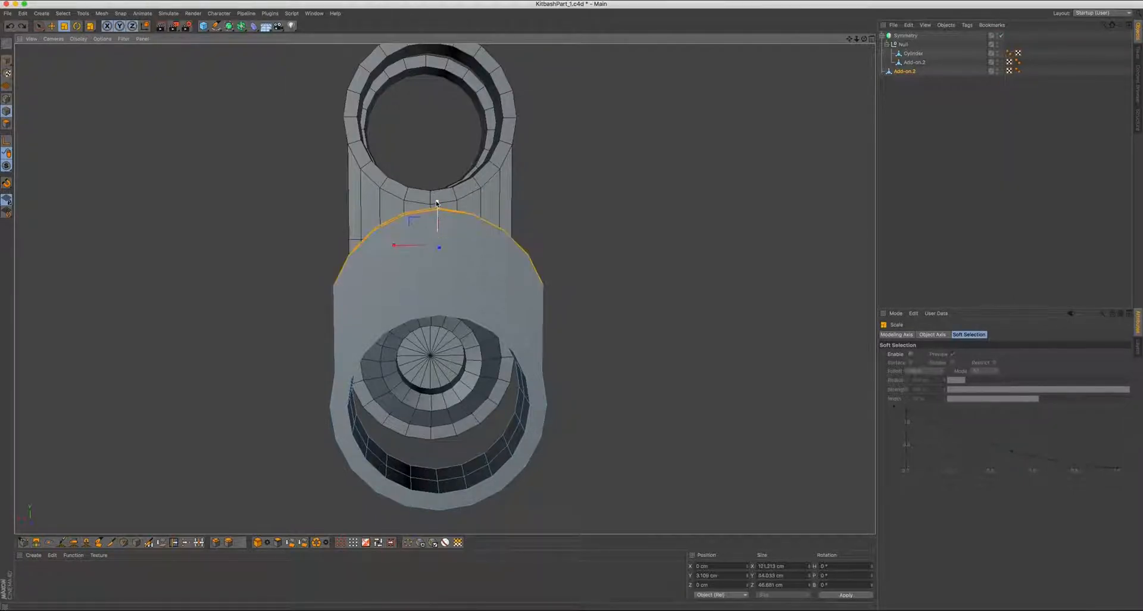
drag(438, 205, 546, 223)
alt+right_drag(545, 224, 447, 286)
alt+middle_drag(448, 286, 423, 291)
alt+drag(462, 237, 381, 234)
alt+middle_drag(406, 292, 458, 286)
alt+drag(489, 245, 563, 250)
Place the copied Add-on.2 under a new Symmetry object
click(902, 72)
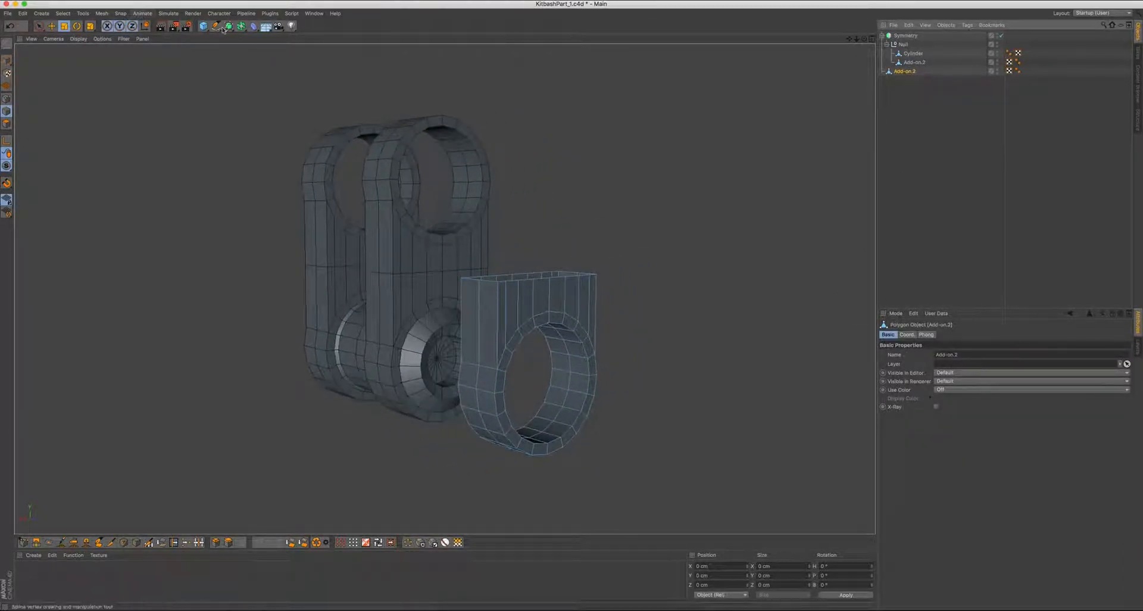
click(242, 27)
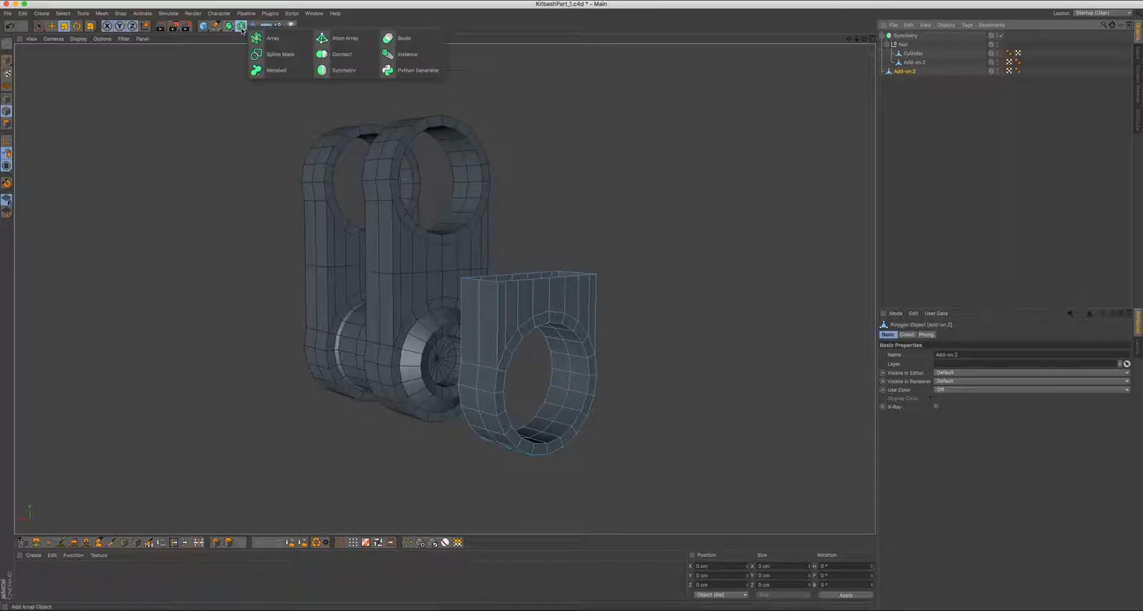
alt+click(343, 75)
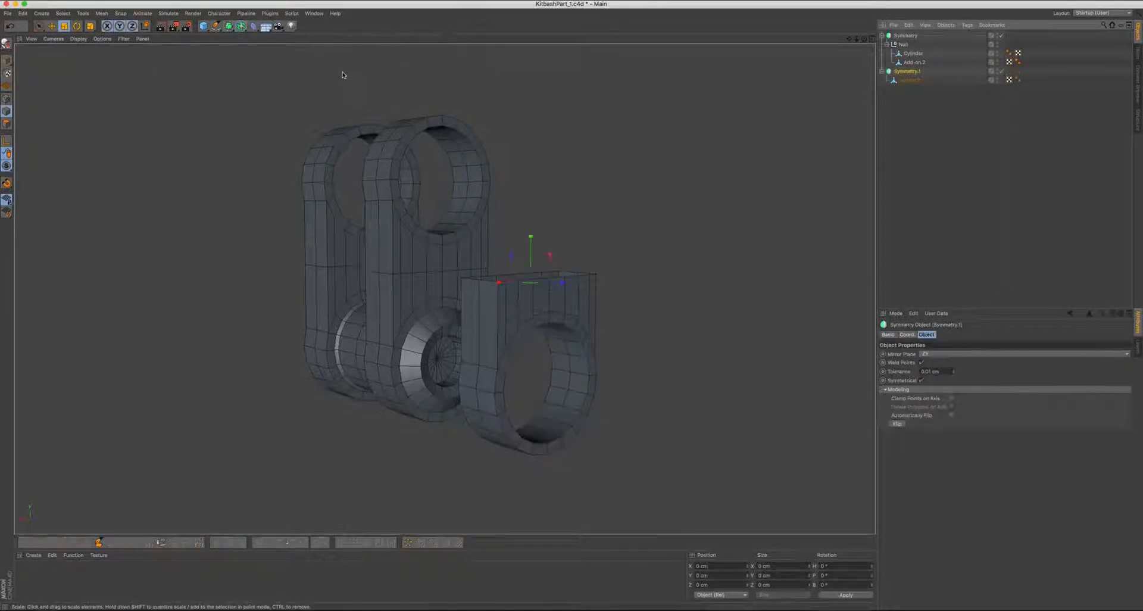
click(909, 80)
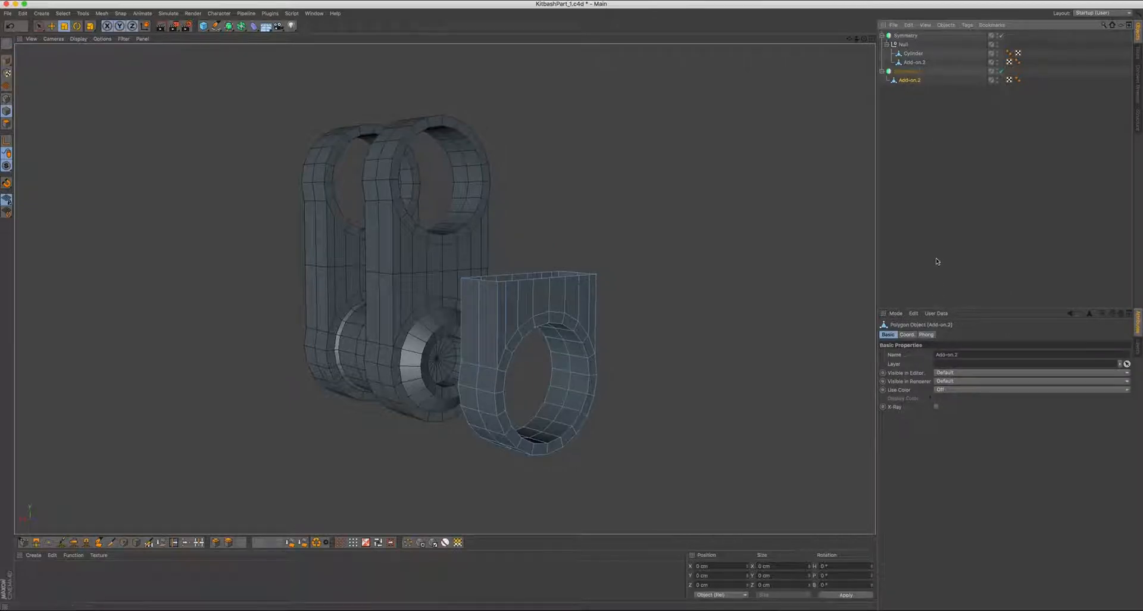
Set the new Symmetry object's mirror plane to XZ so the ring and its walls mirror vertically
click(907, 72)
click(930, 356)
click(932, 363)
click(931, 355)
click(934, 372)
click(935, 356)
click(937, 380)
alt+drag(567, 258, 563, 253)
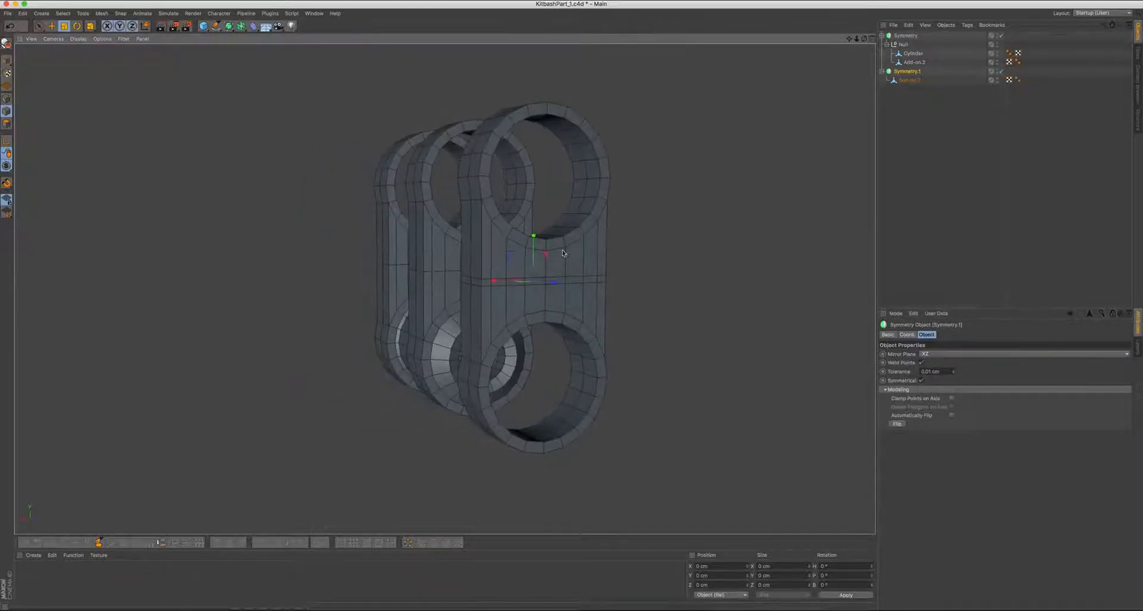
Select all edges of the Add-on.2 copy and move them slightly down so the wall edges meet the mirror plane
click(905, 81)
key(super+a)
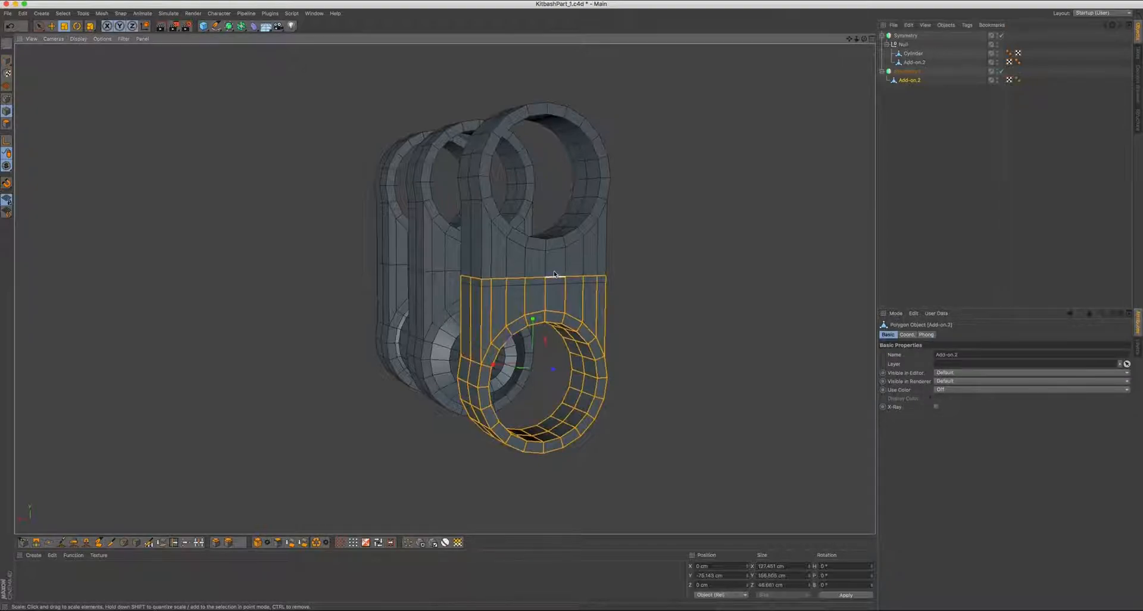
drag(531, 323, 533, 326)
Set the vertical Symmetry object's weld tolerance to 2 cm and enable clamping points and deleting polygons on the axis
click(906, 73)
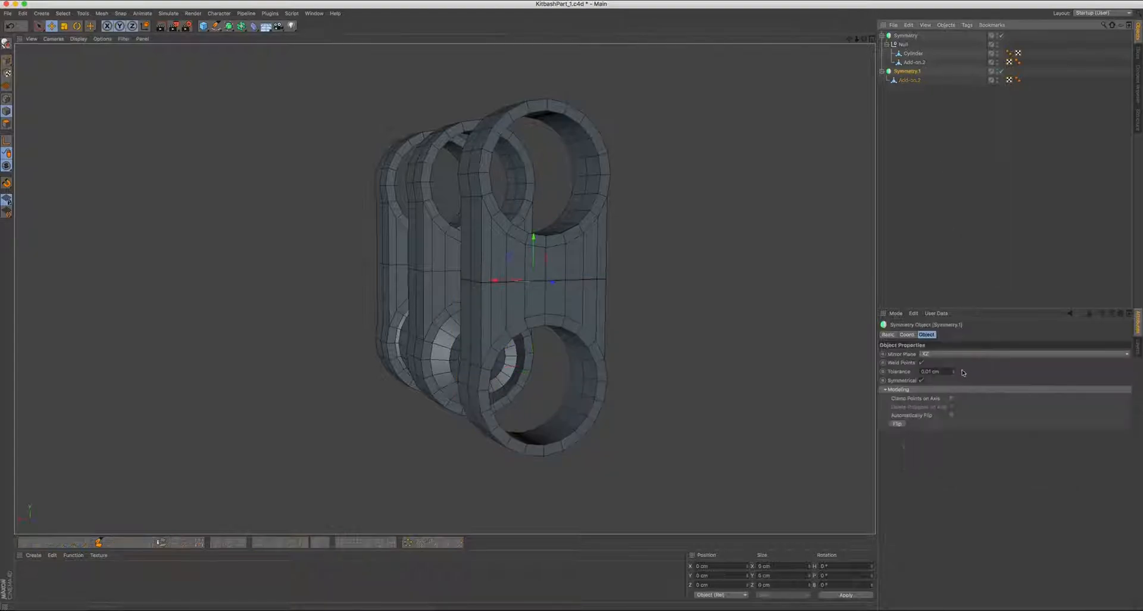
drag(946, 372, 925, 371)
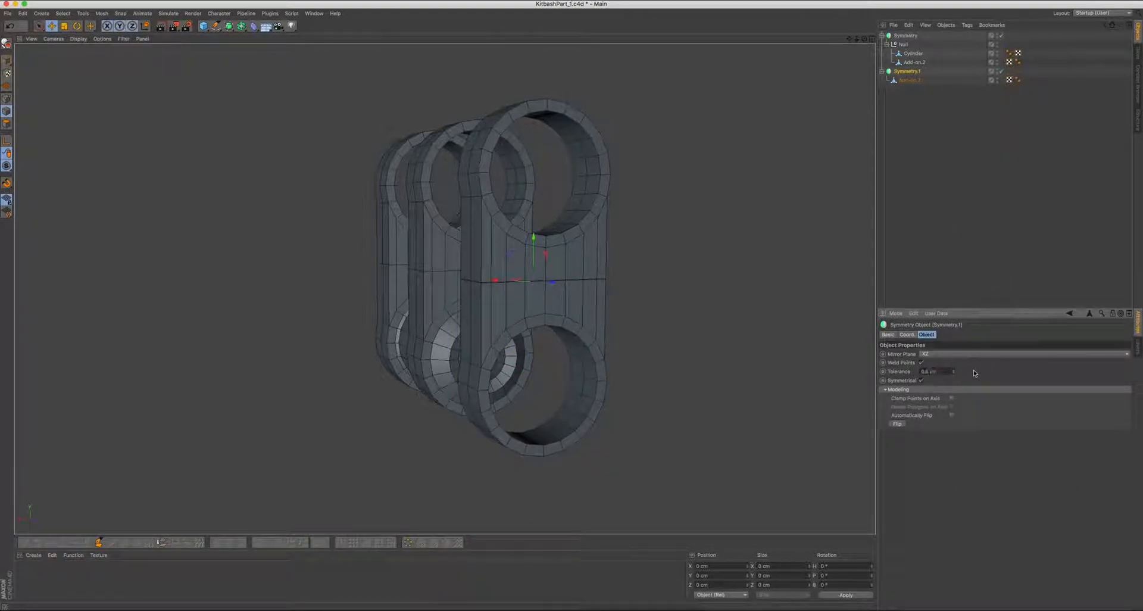
click(952, 398)
click(952, 407)
scroll(496, 229, up, 2)
alt+drag(497, 233, 590, 226)
scroll(499, 237, down, 3)
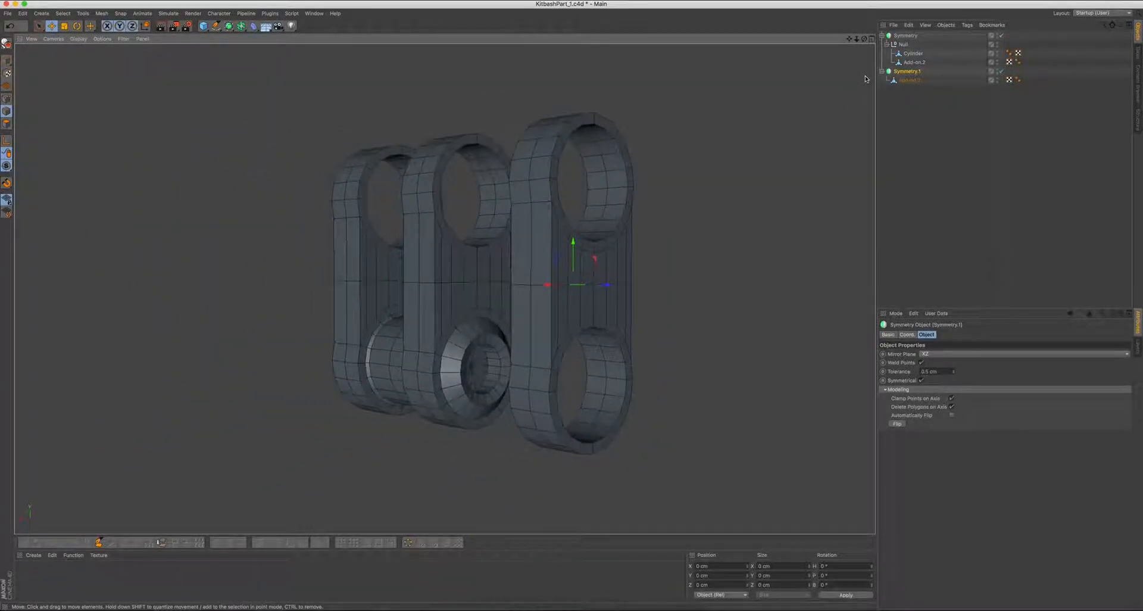
Delete the vertical Symmetry object with its Add-on.2 copy and select the Cylinder inside the Null
key(Delete)
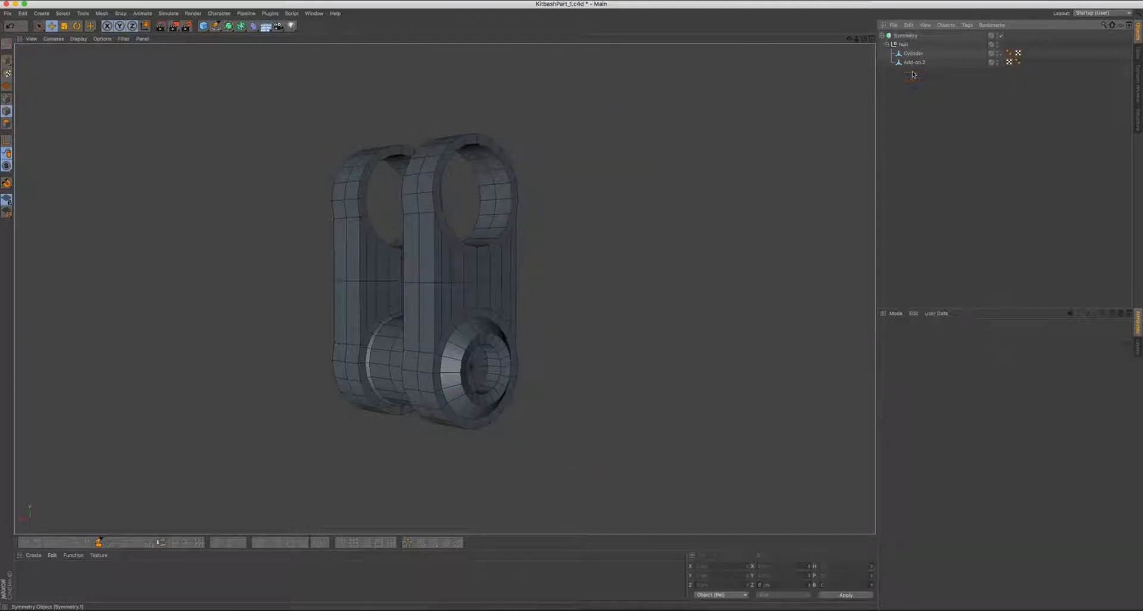
click(914, 54)
alt+drag(586, 253, 500, 245)
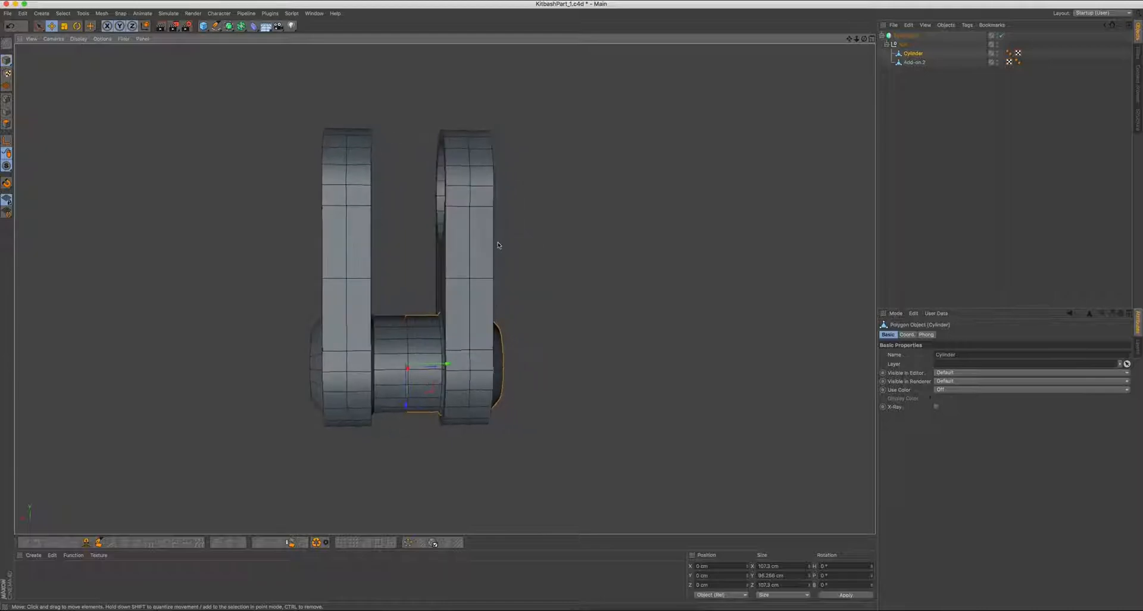
alt+drag(456, 275, 415, 267)
alt+drag(368, 269, 443, 266)
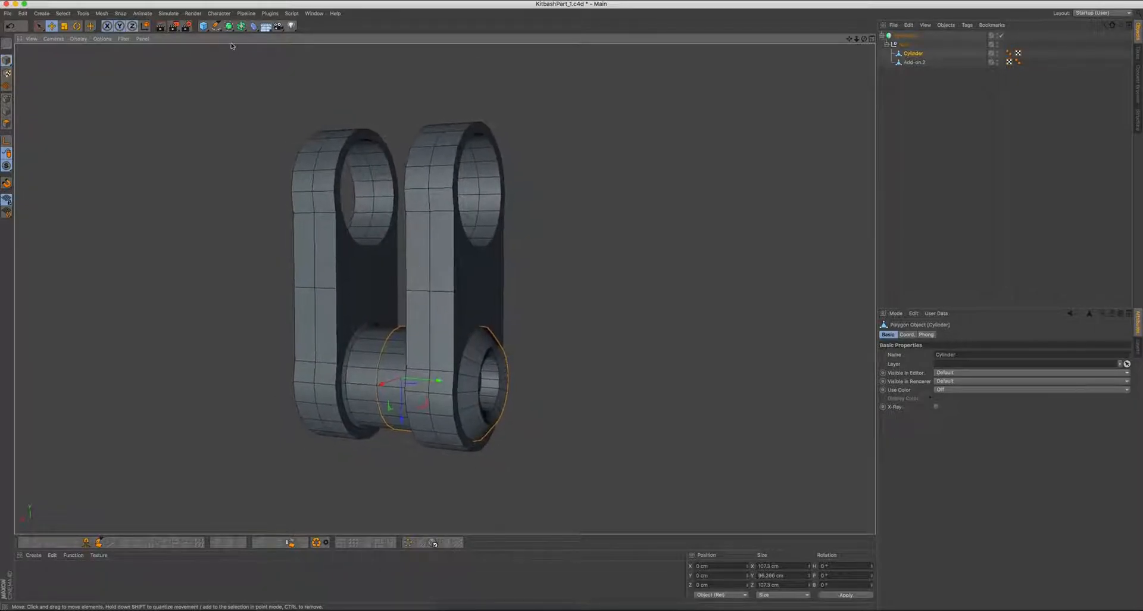
alt+right_drag(377, 203, 416, 236)
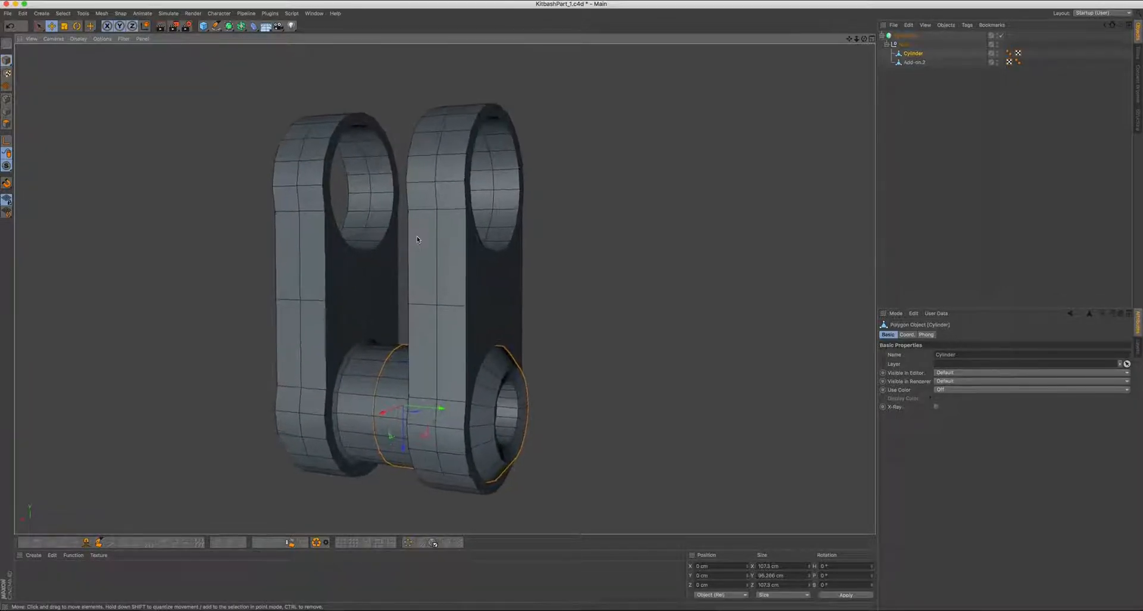
alt+middle_drag(416, 235, 408, 194)
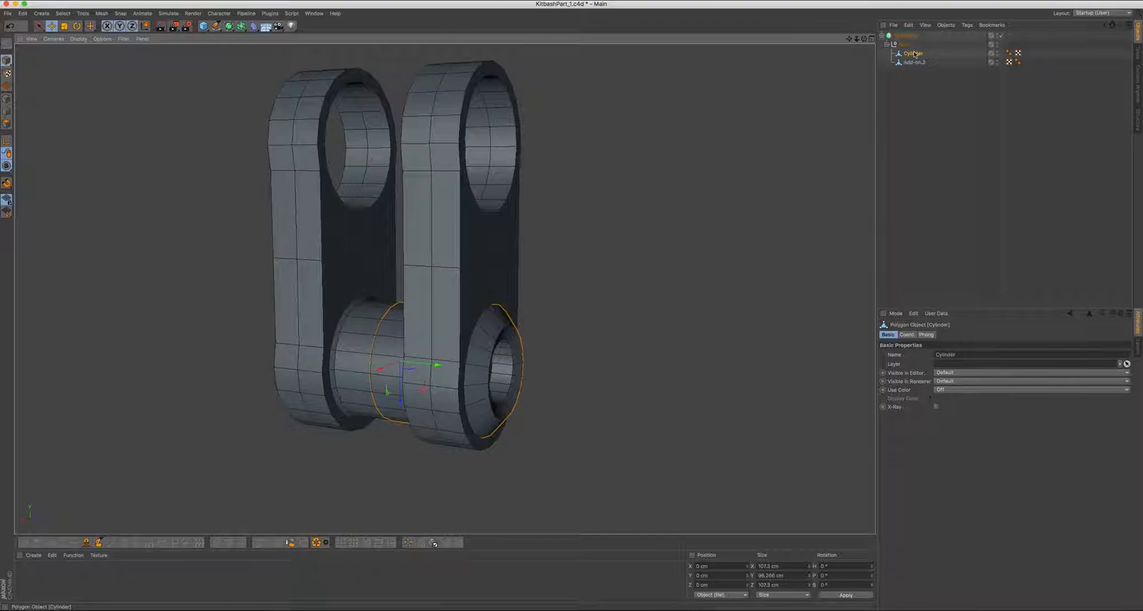
mouse_move(485, 136)
alt+mouse_down()
mouse_move(466, 141)
mouse_move(540, 149)
mouse_move(475, 143)
alt+mouse_up()
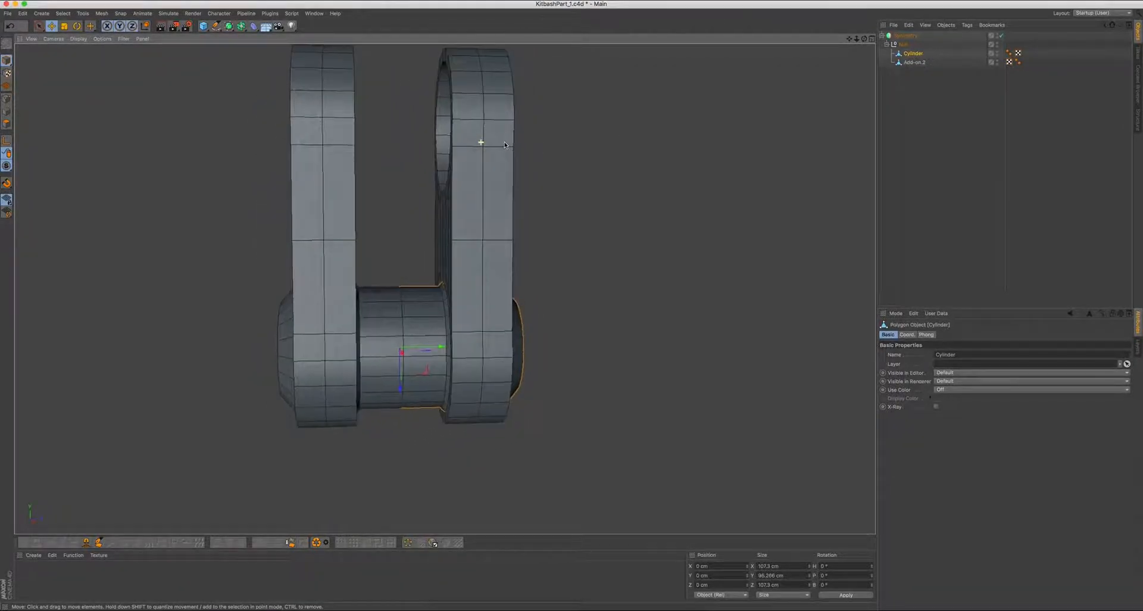
Add a new Symmetry object to the scene
click(230, 26)
click(241, 26)
click(344, 70)
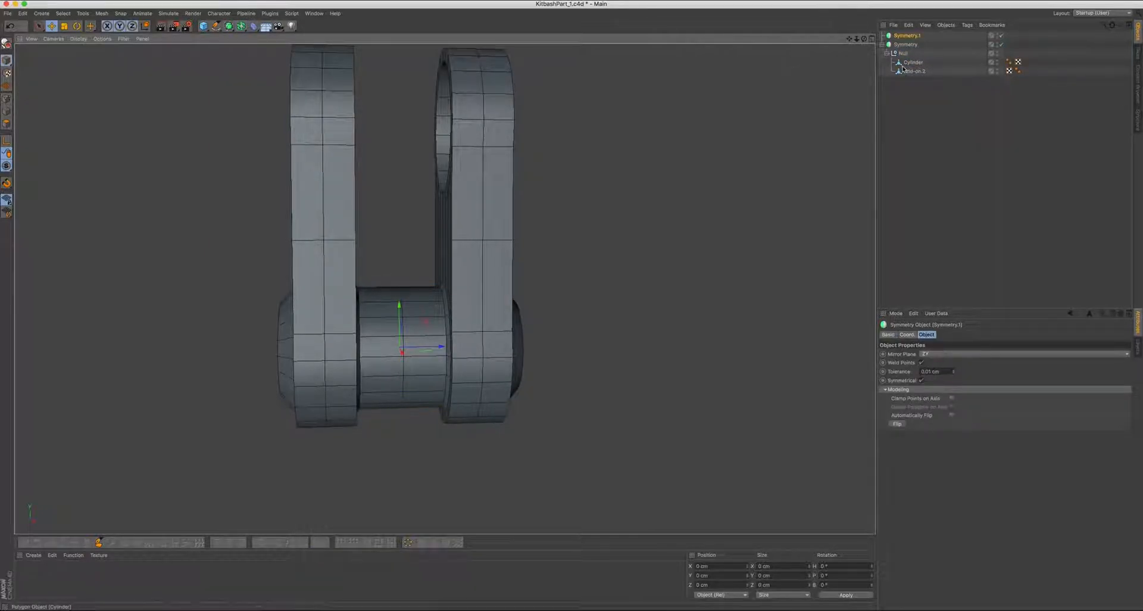
Move the Cylinder under the new Symmetry object and set the mirror plane to XY
click(913, 62)
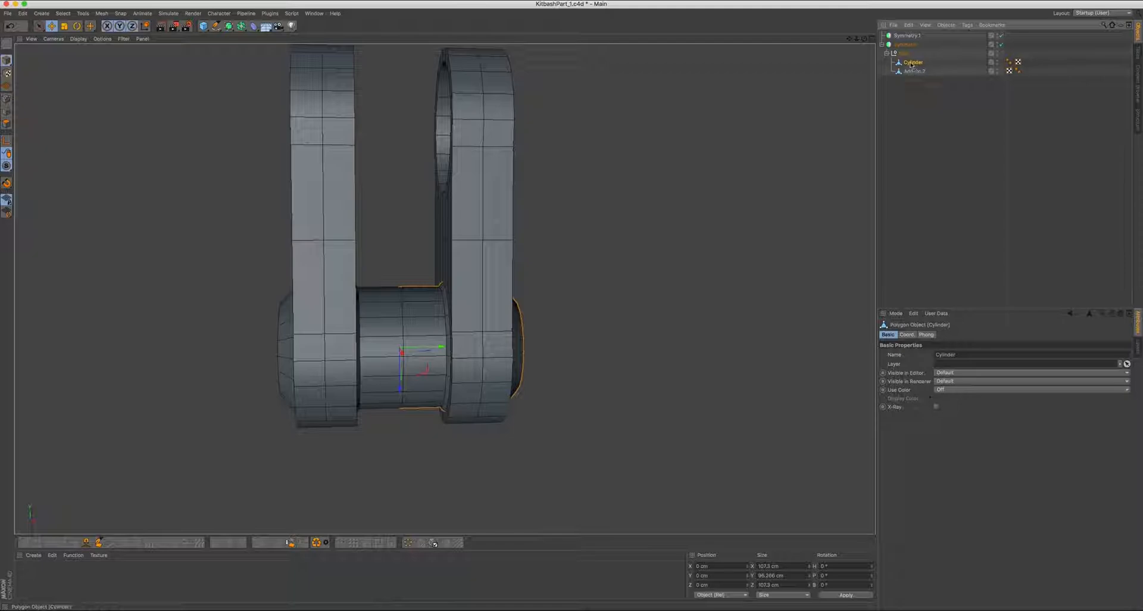
drag(905, 38, 905, 37)
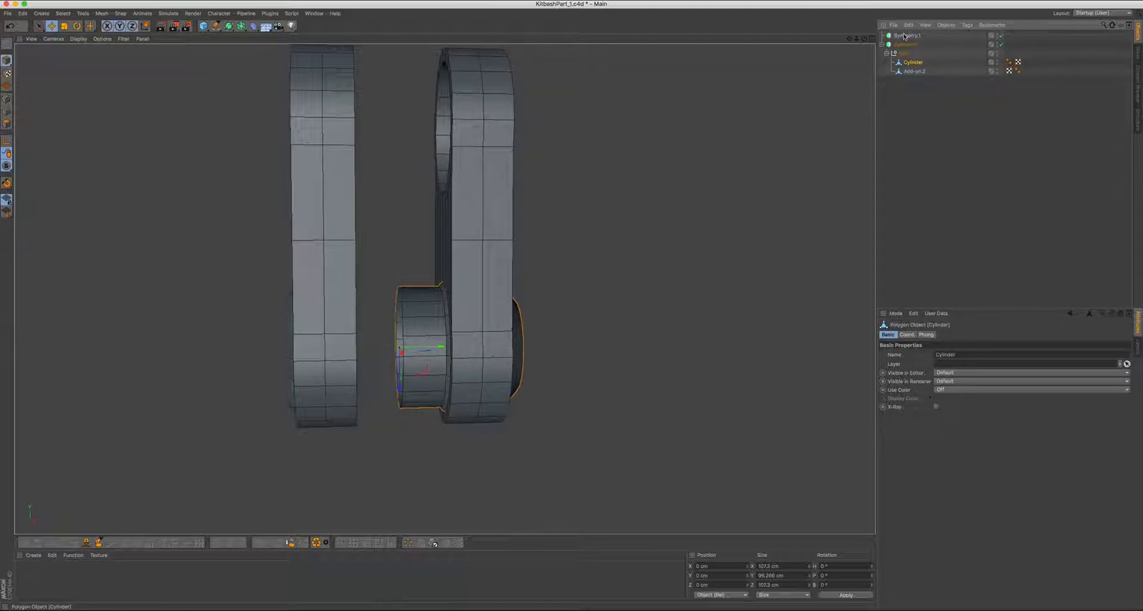
click(905, 36)
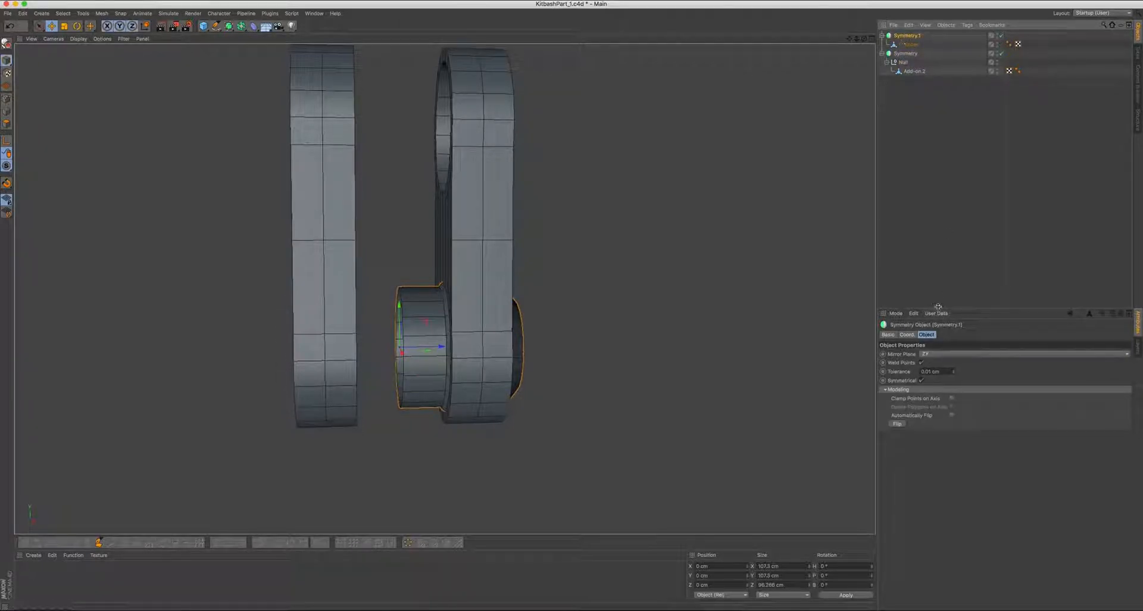
click(935, 353)
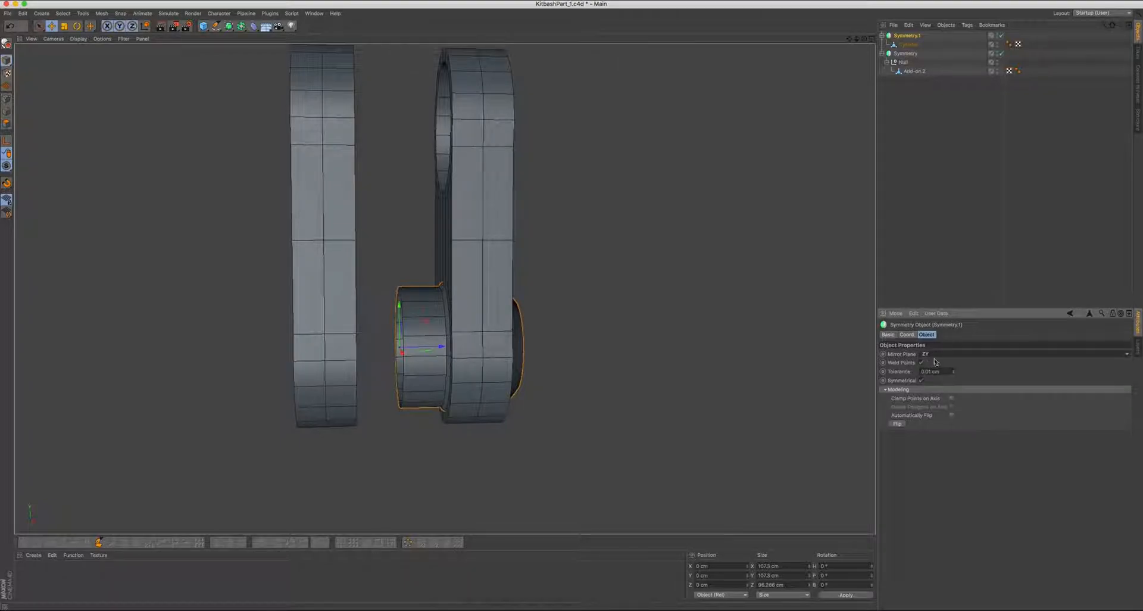
click(935, 377)
click(935, 354)
click(936, 355)
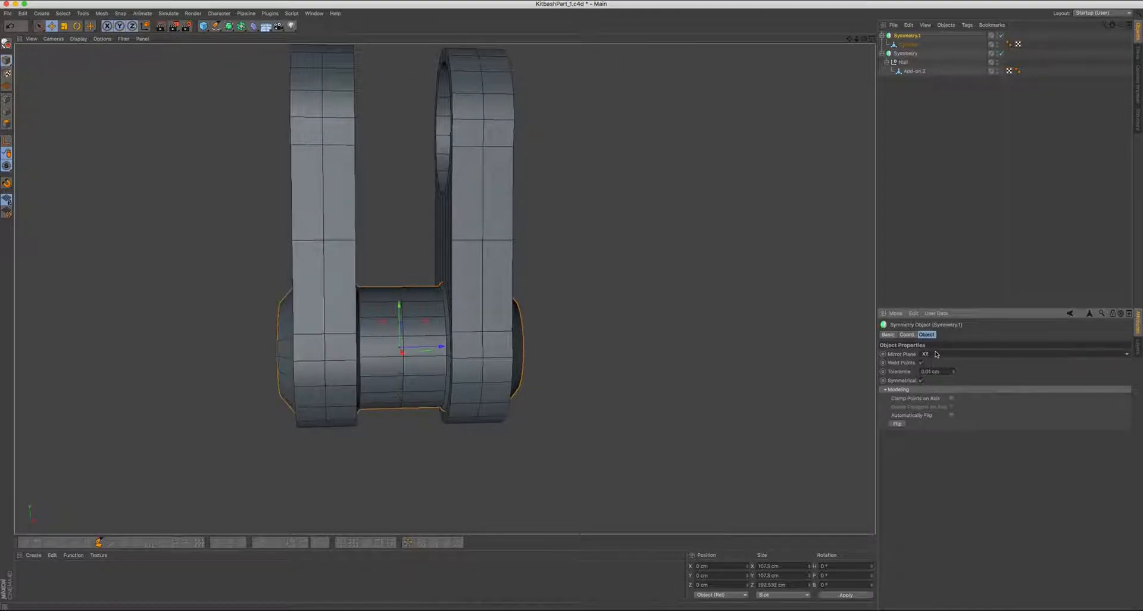
alt+drag(417, 293, 393, 297)
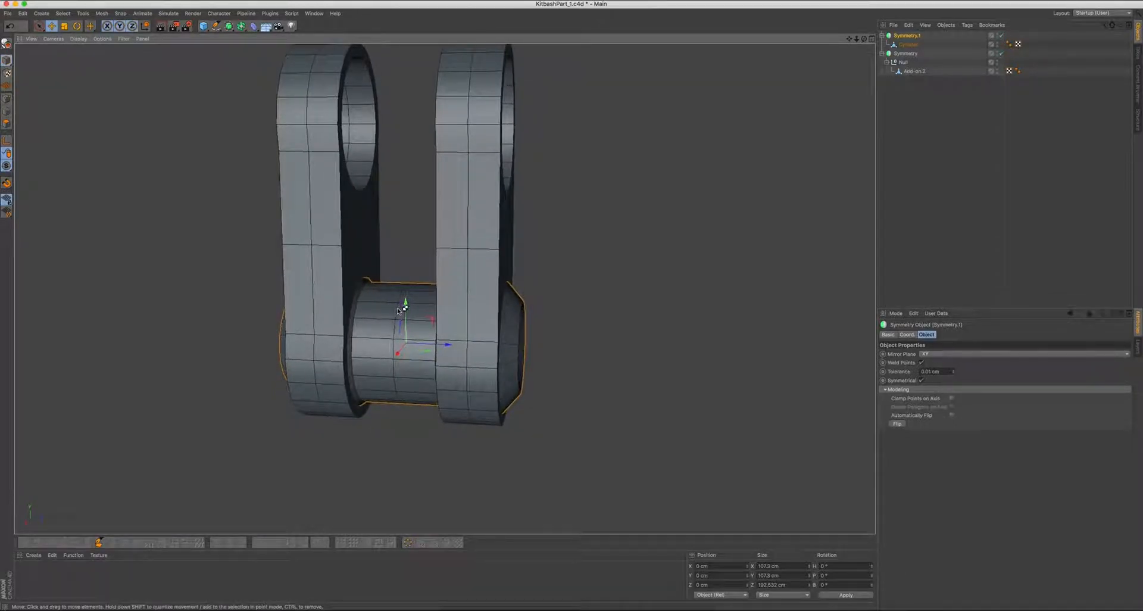
alt+drag(406, 309, 429, 307)
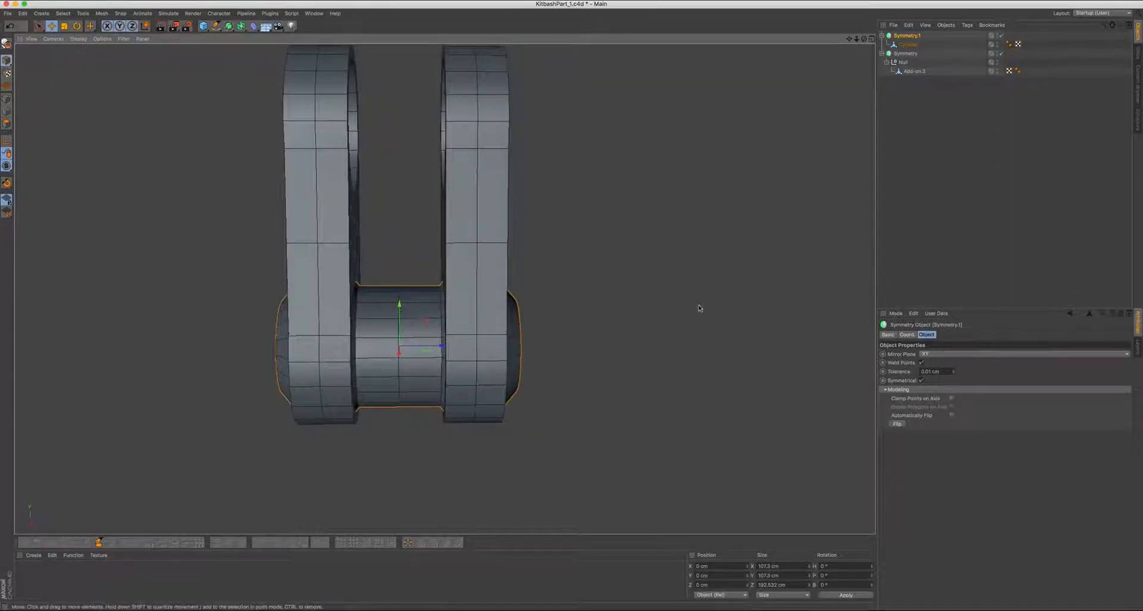
alt+right_drag(377, 346, 431, 313)
alt+drag(430, 312, 482, 253)
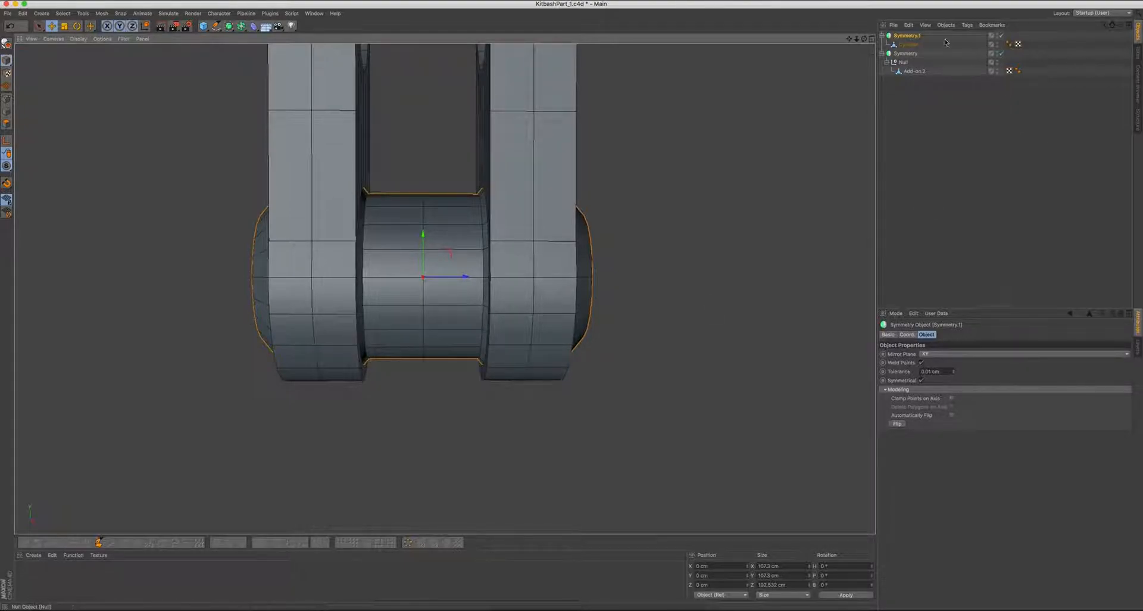
Undo the mirror plane change and the Cylinder's move into the new Symmetry object
key(super+z)
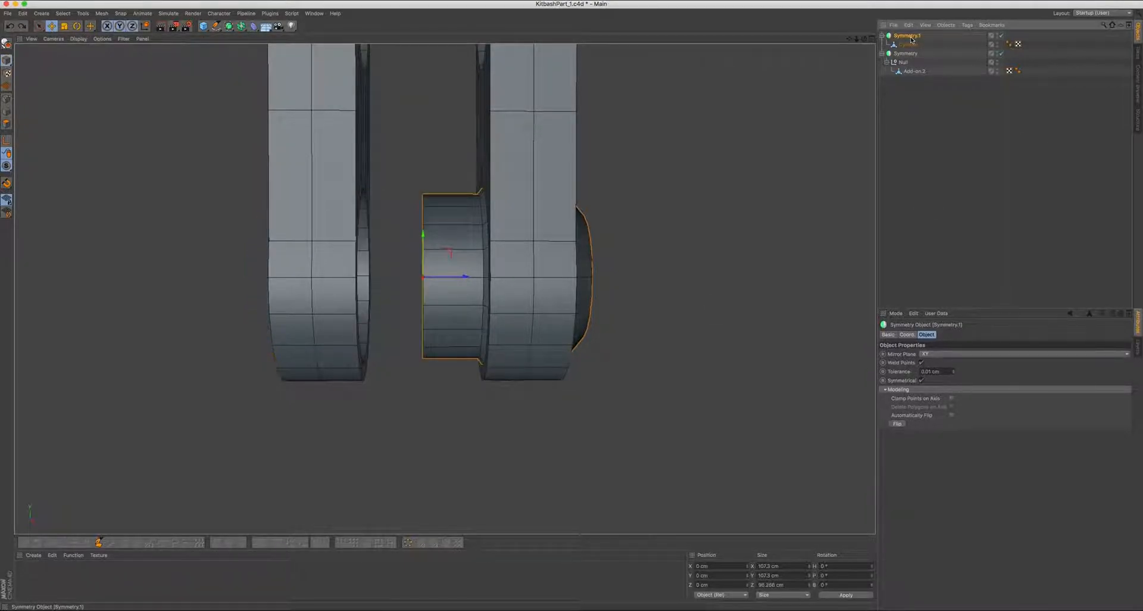
key(super+z)
key(super+z)
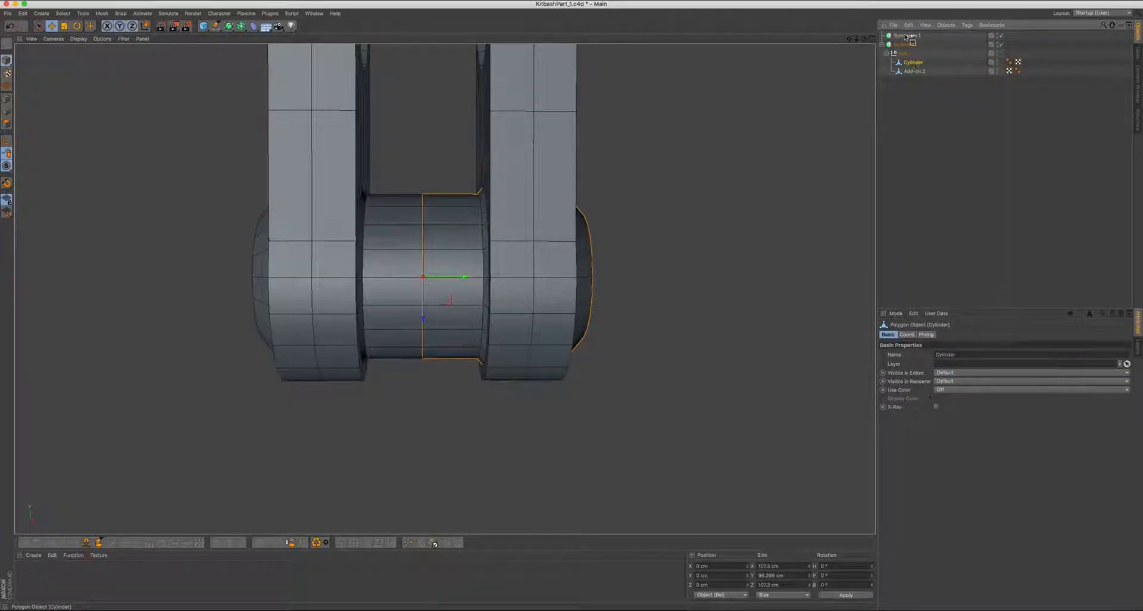
Place the Cylinder under Symmetry.1 again and mirror it across the XY plane
drag(905, 37, 907, 37)
click(908, 37)
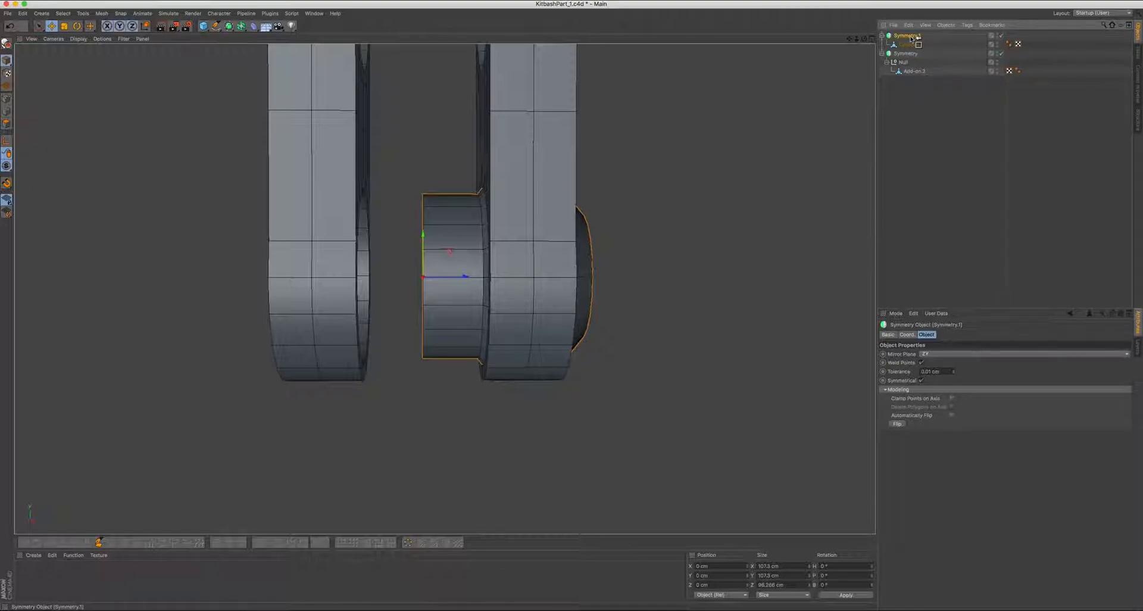
click(937, 354)
click(933, 344)
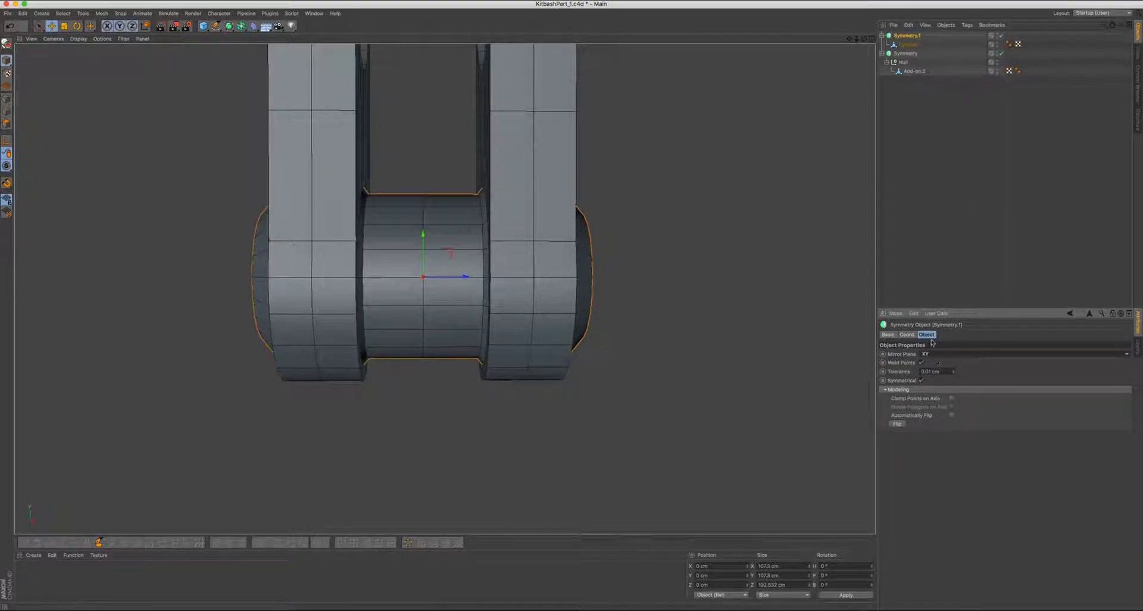
Merge Symmetry.1 and its Cylinder into one polygon object with Connect Objects + Delete
right_click(907, 36)
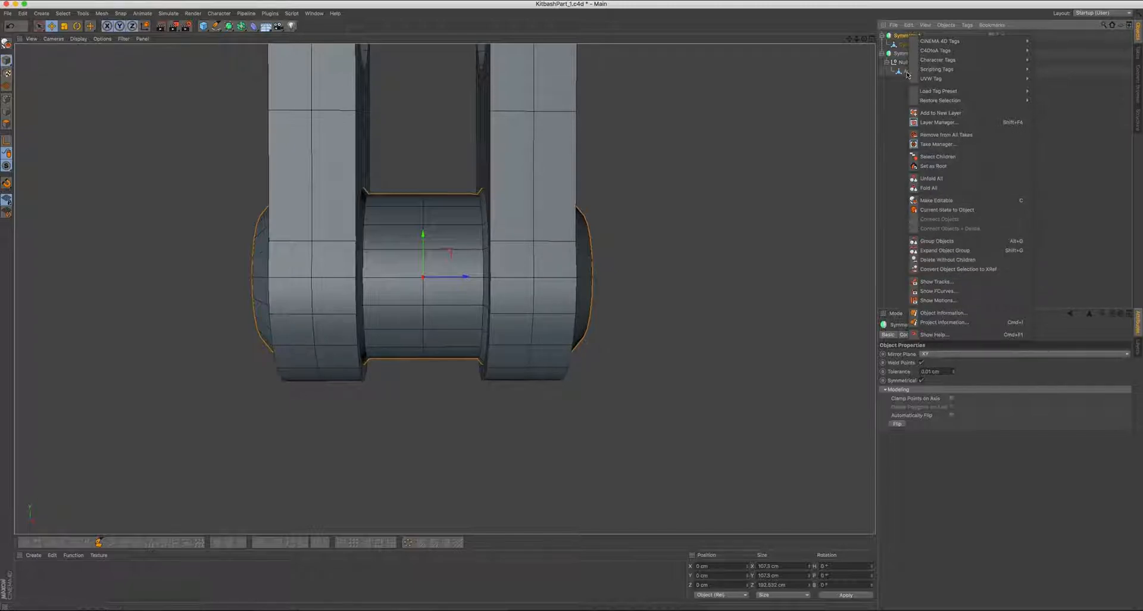
click(903, 37)
shift+click(905, 44)
right_click(905, 44)
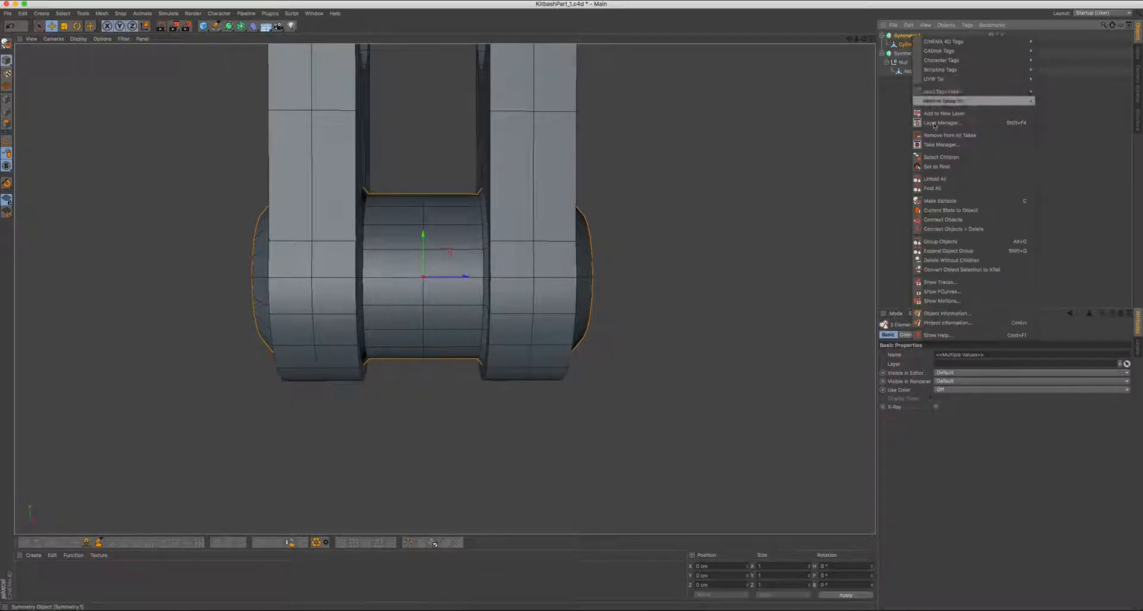
click(957, 230)
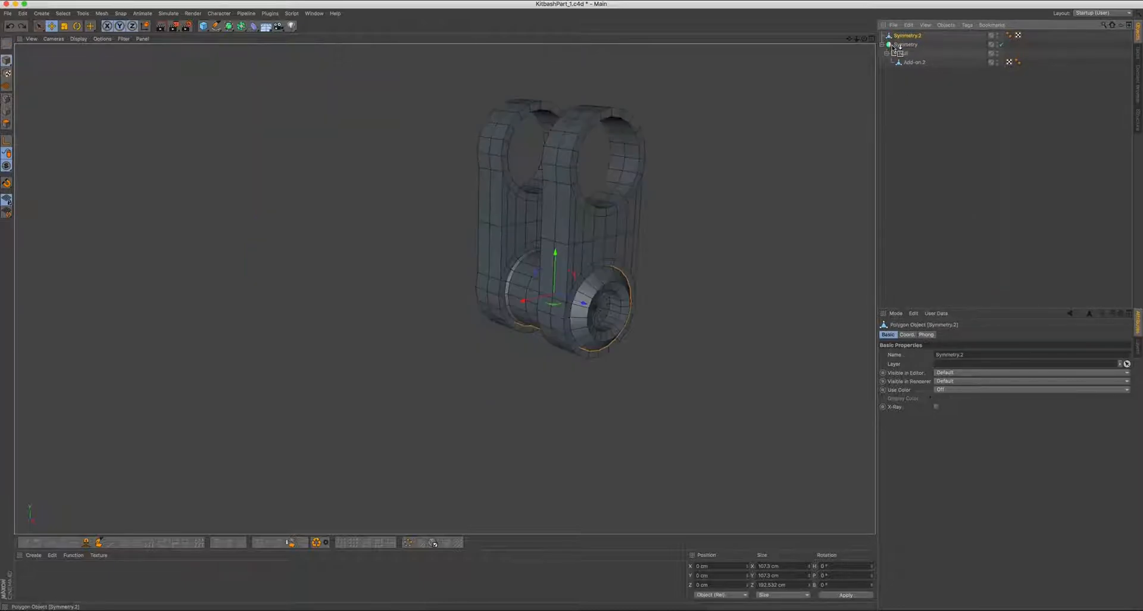
Test-move the merged cylinder along the Z axis and undo the move
alt+right_drag(536, 272, 581, 263)
alt+drag(581, 263, 626, 238)
alt+middle_drag(498, 273, 539, 276)
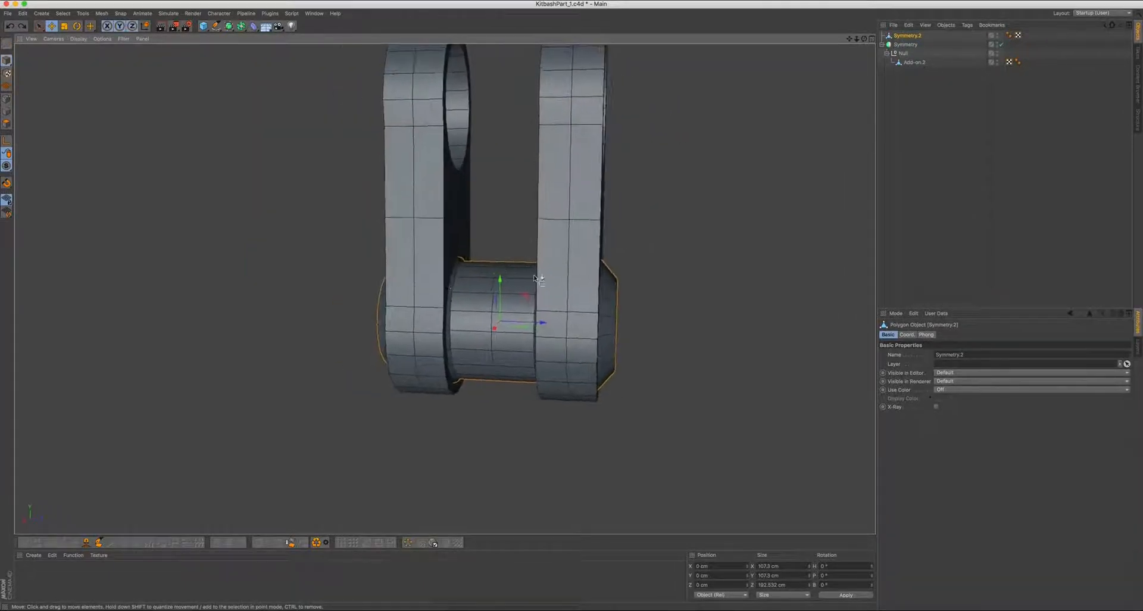
drag(542, 322, 685, 317)
key(super+z)
alt+drag(602, 244, 531, 261)
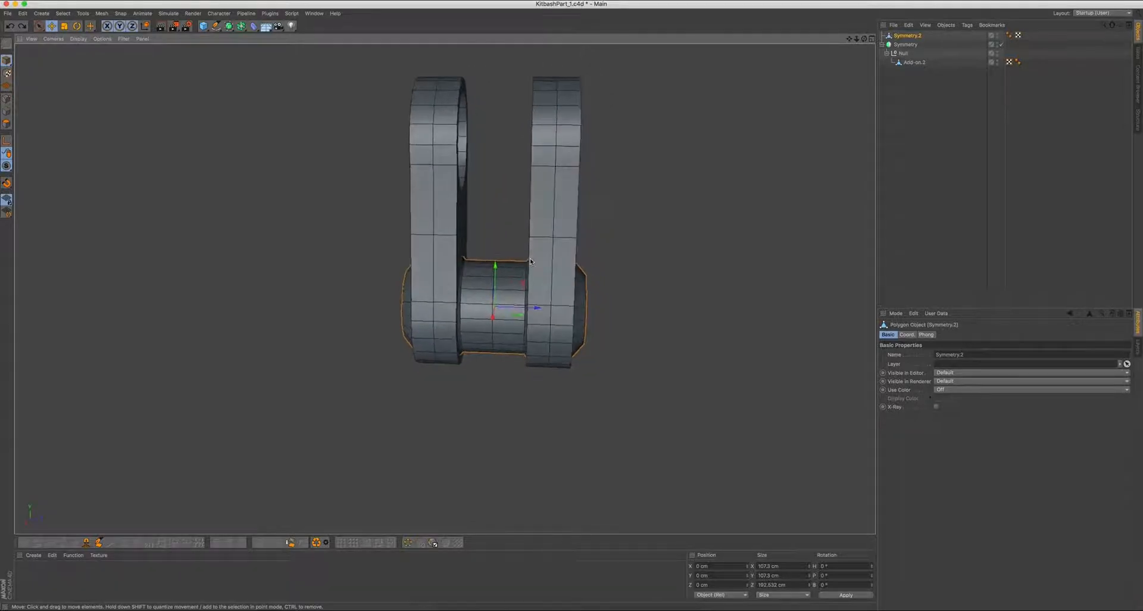
Add another Symmetry object and place the merged cylinder, Symmetry.2, under it
click(241, 26)
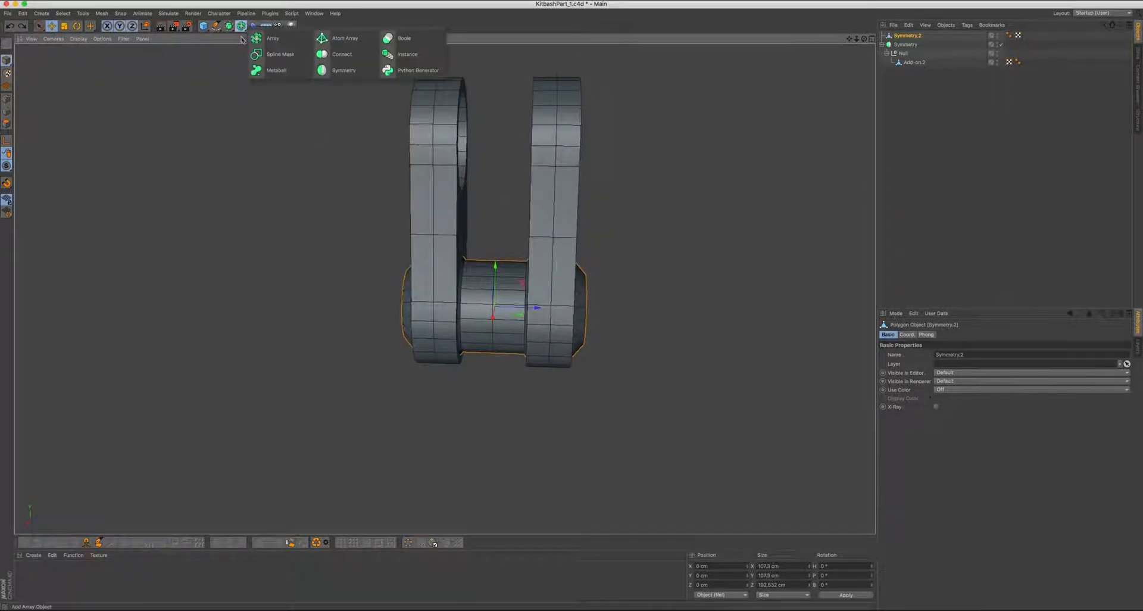
click(343, 73)
alt+drag(564, 194, 512, 197)
alt+middle_drag(513, 197, 475, 213)
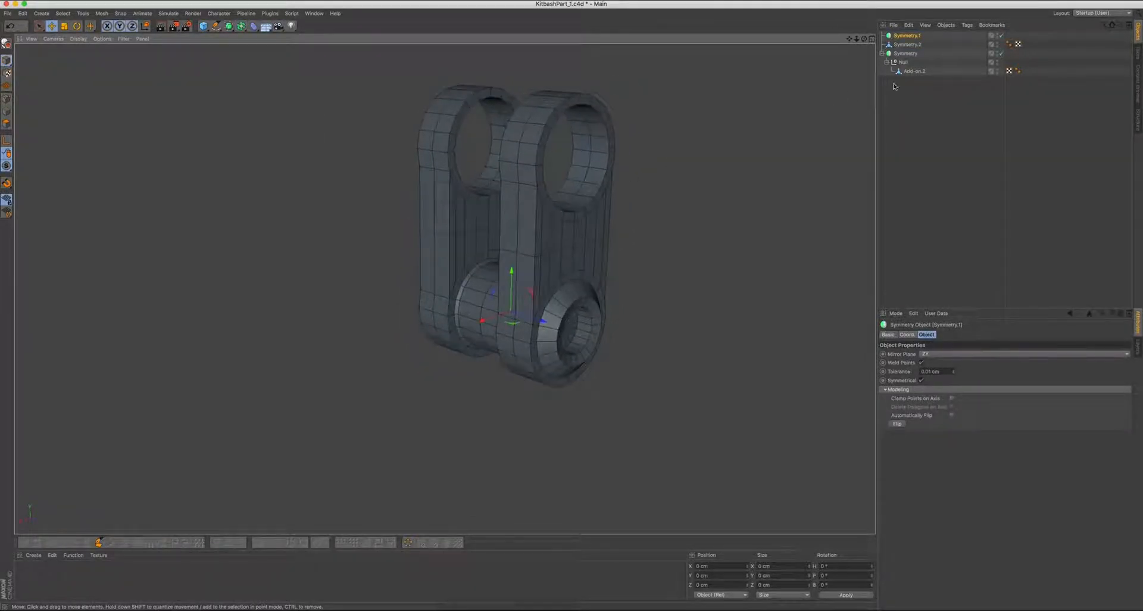
click(902, 45)
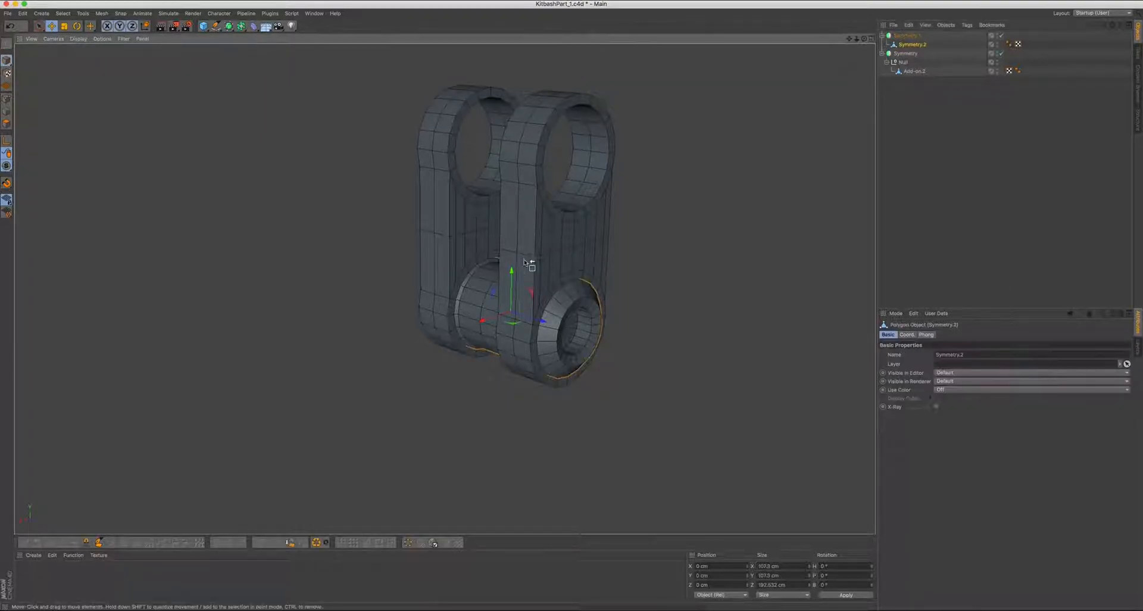
scroll(592, 240, up, 3)
alt+drag(592, 239, 613, 237)
alt+middle_drag(548, 299, 588, 254)
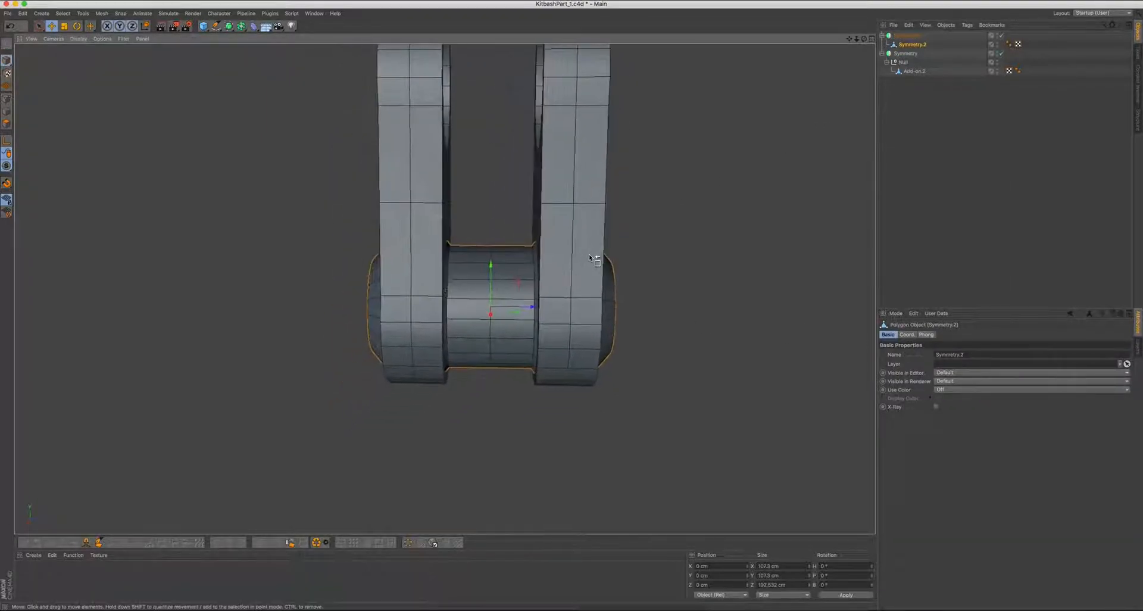
alt+drag(588, 254, 584, 256)
Try the XZ mirror plane on the Symmetry object holding the merged cylinder
click(907, 36)
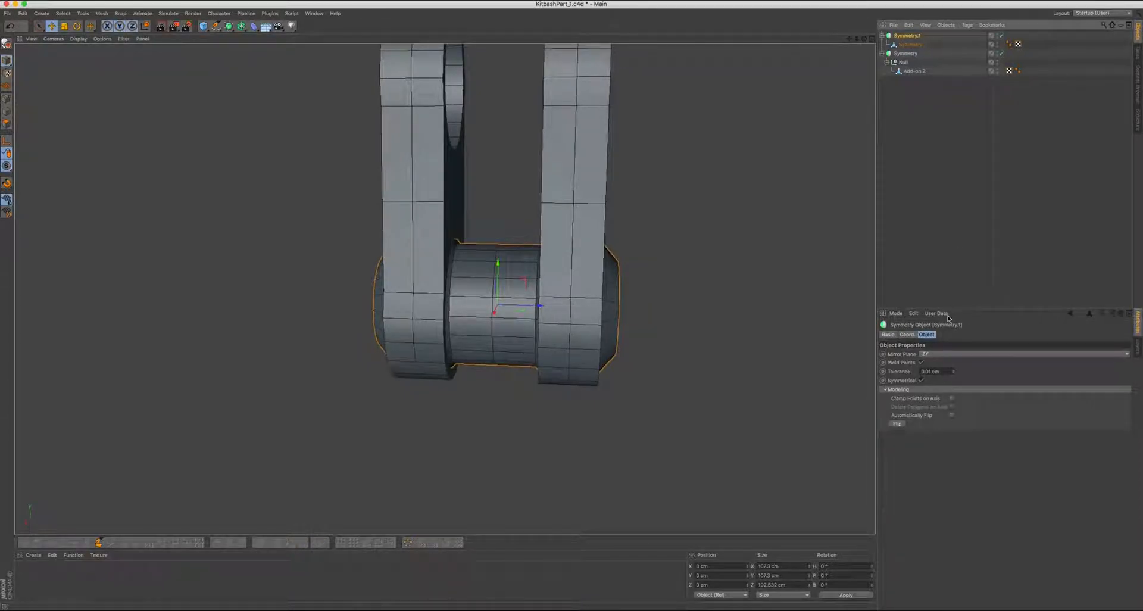
click(929, 356)
click(934, 381)
scroll(595, 224, down, 2)
mouse_move(587, 226)
alt+mouse_down()
mouse_move(560, 220)
mouse_move(584, 238)
alt+mouse_up()
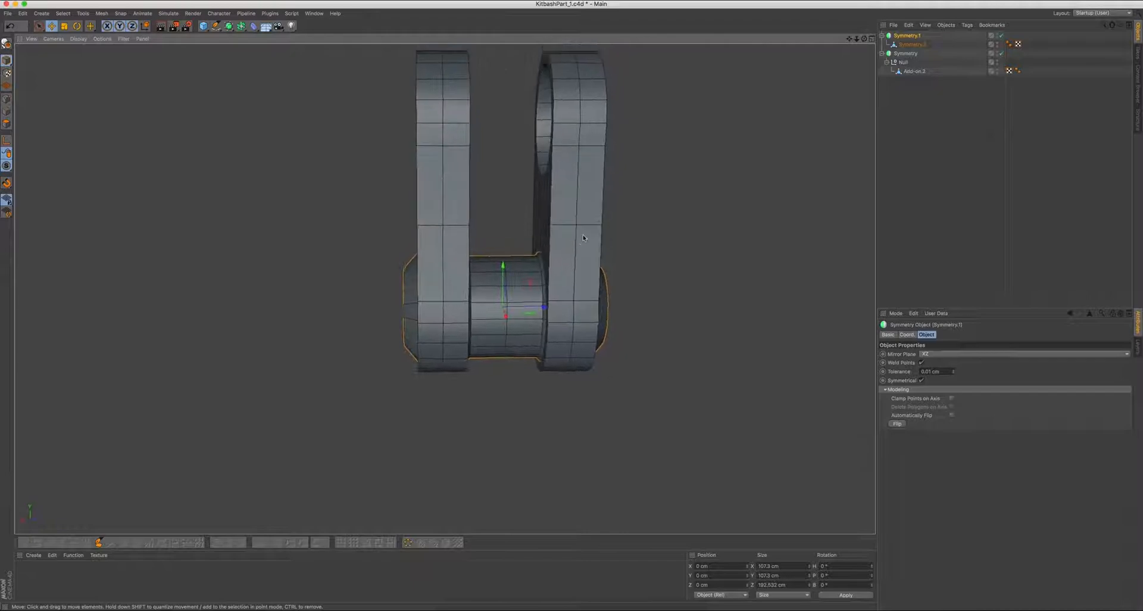
Set the mirror plane of the merged cylinder's Symmetry object to XY
click(929, 355)
click(935, 363)
alt+drag(453, 232, 709, 159)
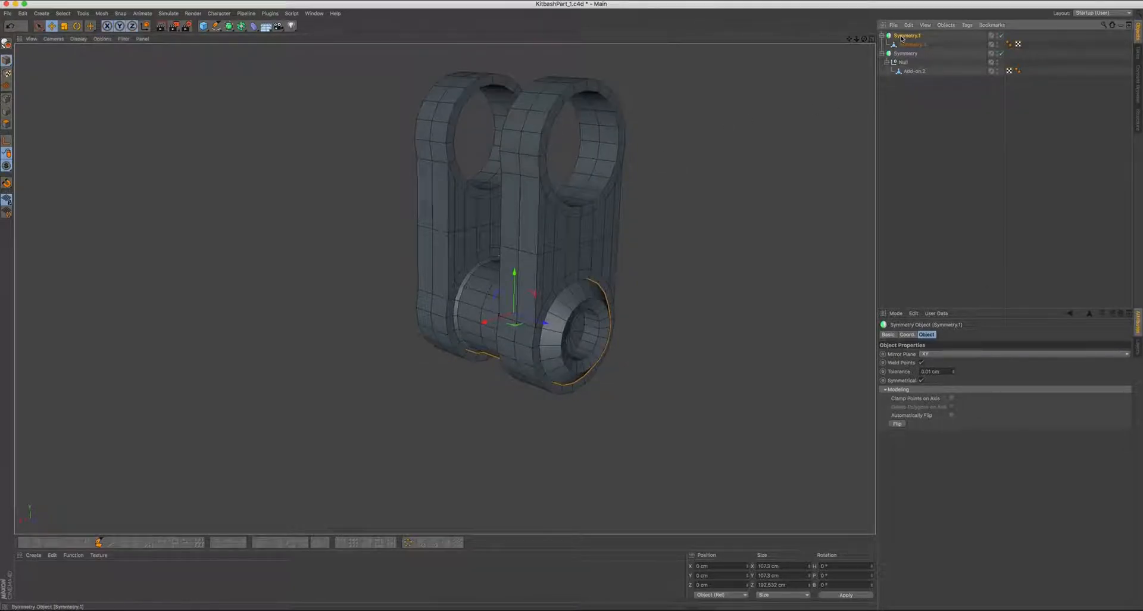
Take the merged cylinder out from under its Symmetry object and select the empty Symmetry object
alt+drag(732, 160, 517, 297)
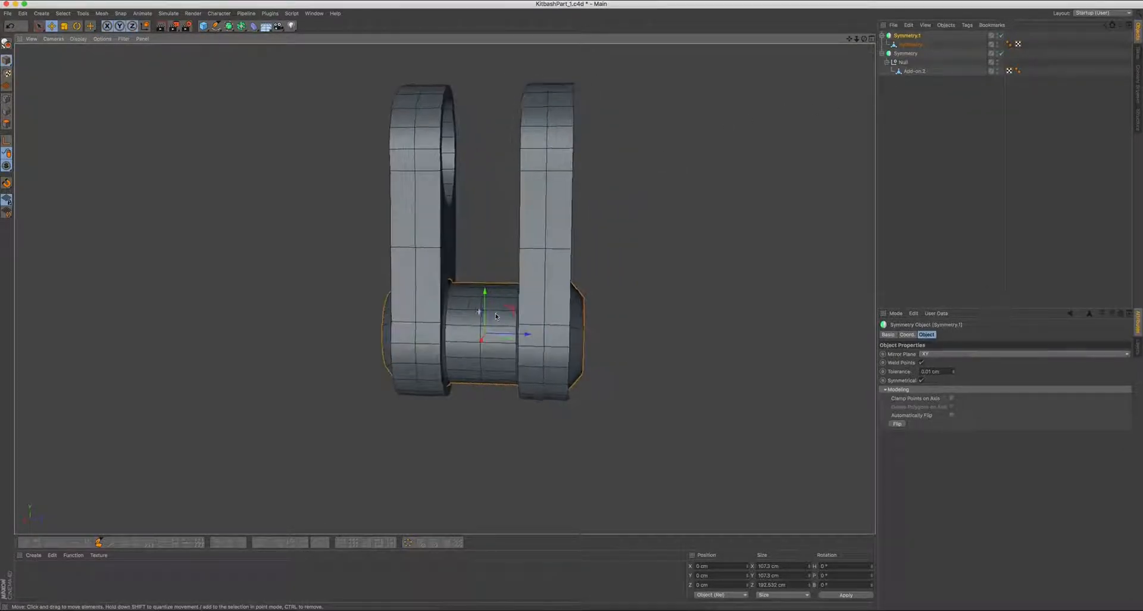
alt+drag(486, 336, 497, 334)
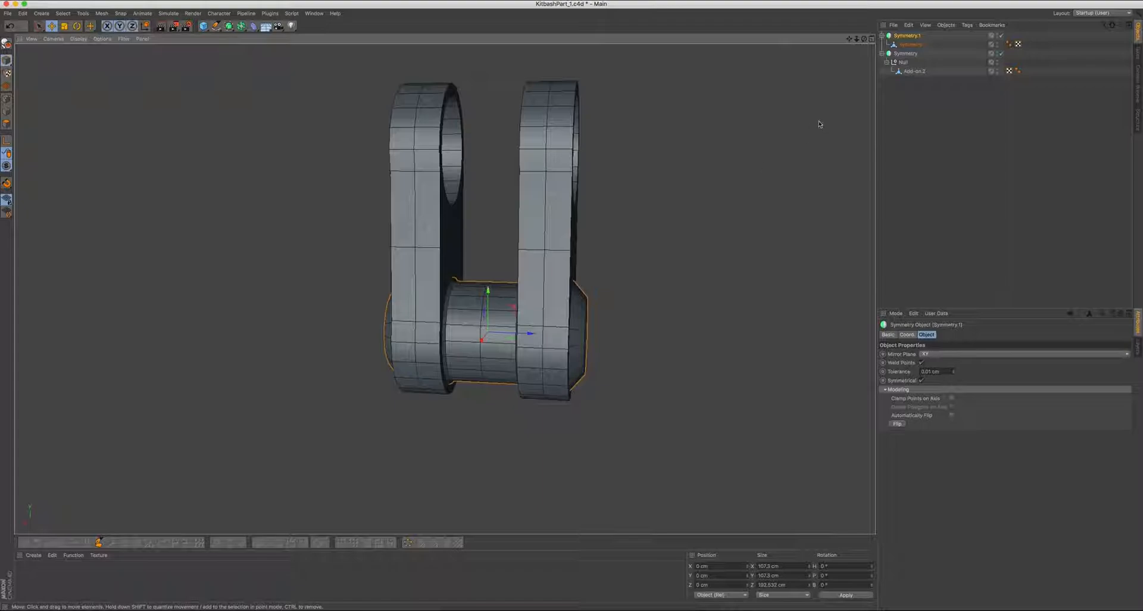
drag(914, 46, 918, 112)
click(910, 36)
alt+drag(534, 197, 478, 204)
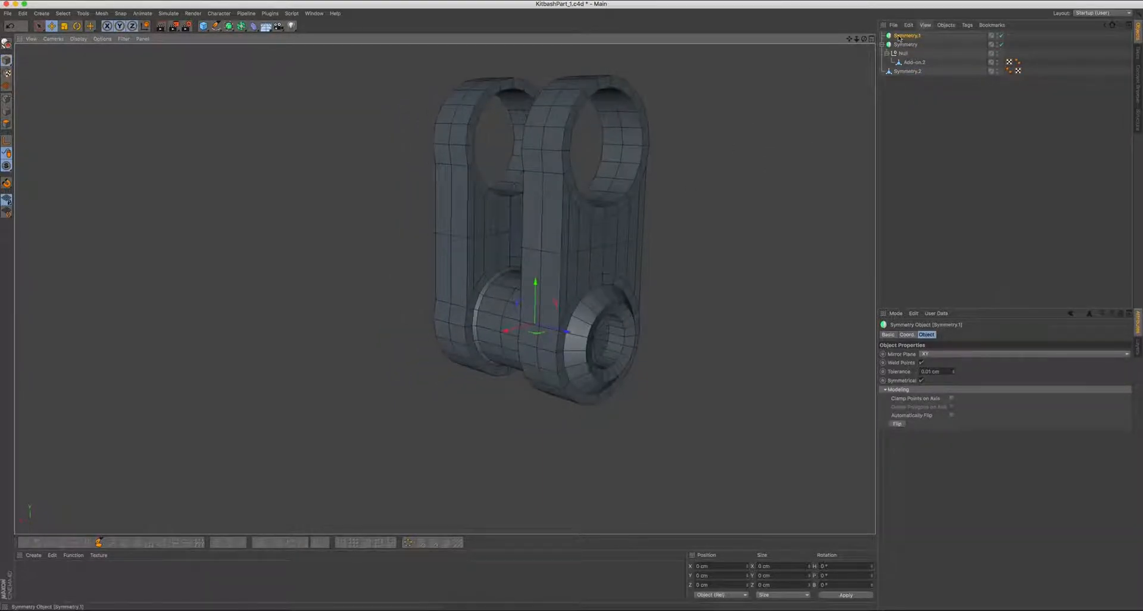
alt+middle_drag(471, 295, 420, 281)
alt+drag(481, 245, 462, 259)
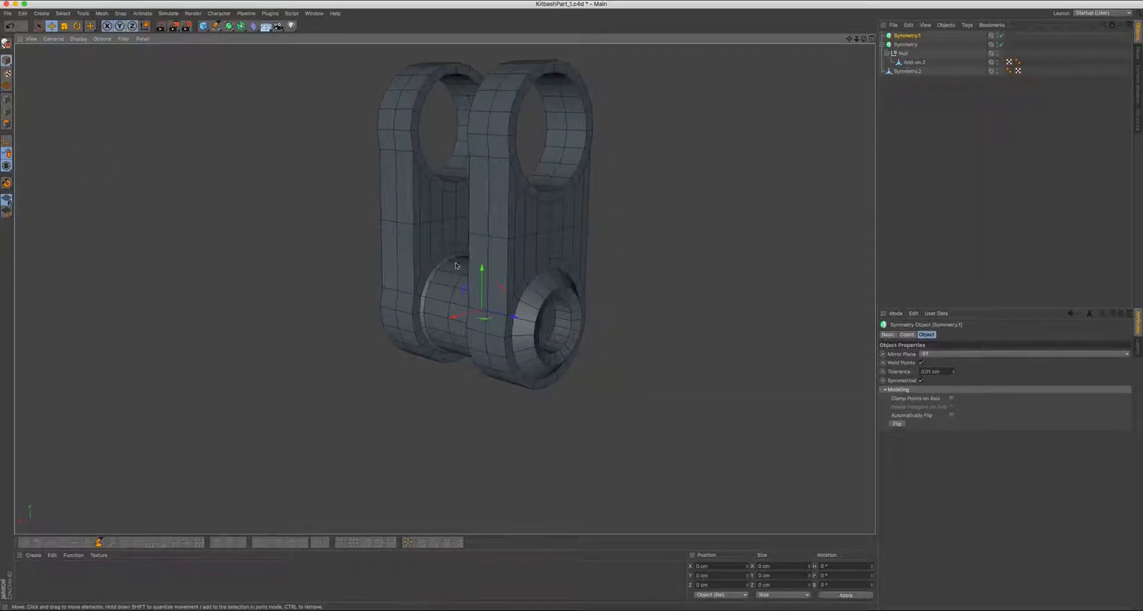
Move only the axis of the empty Symmetry object along X, away from the part, to about 210.7 cm
click(6, 142)
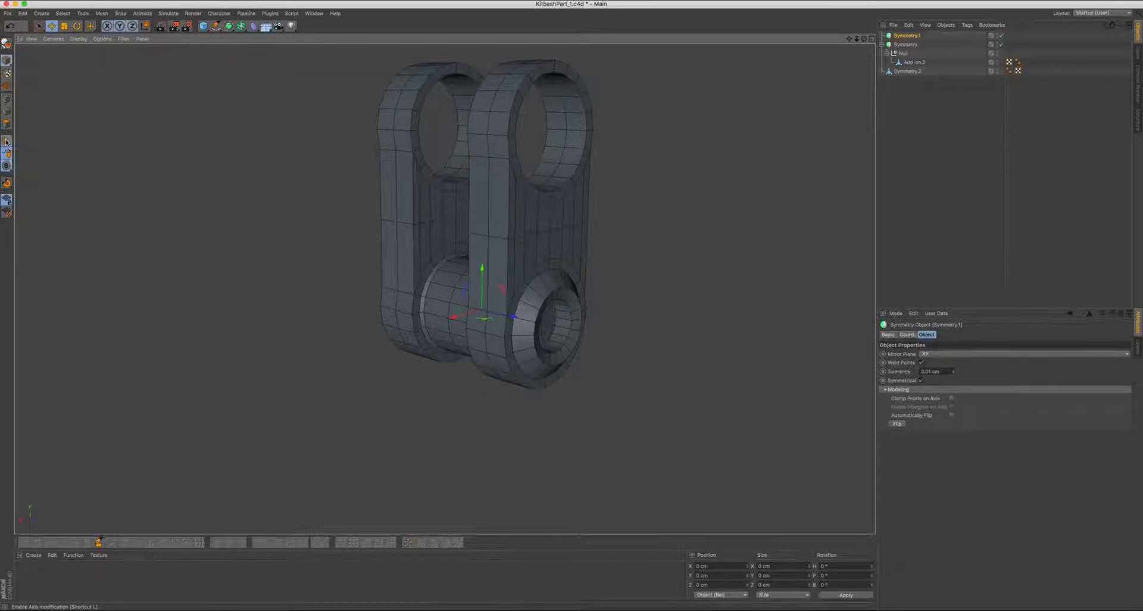
alt+middle_drag(350, 283, 365, 257)
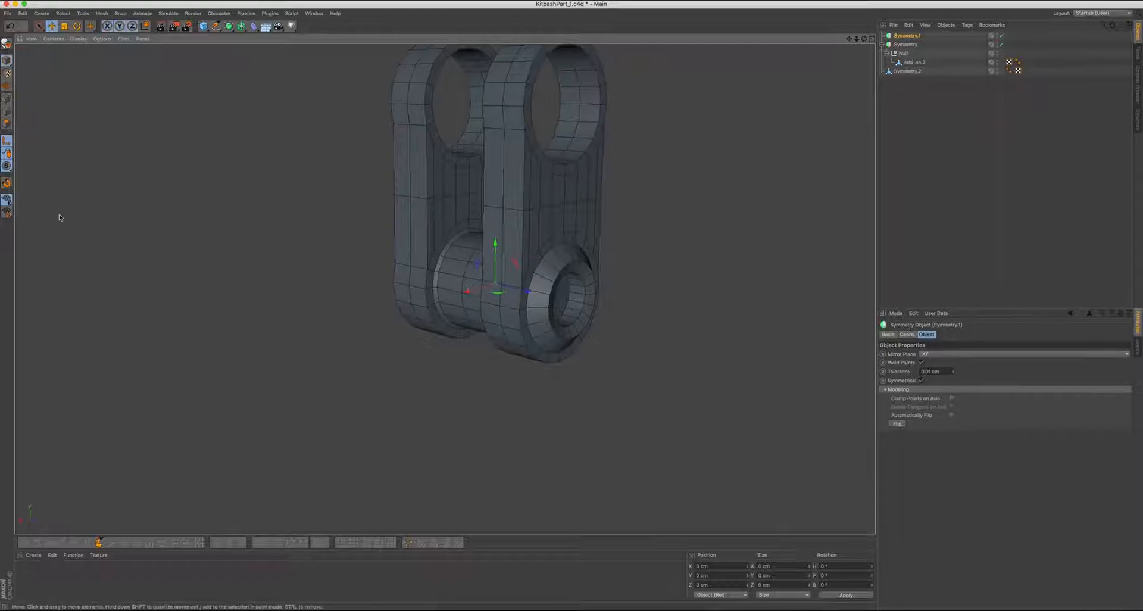
scroll(500, 285, up, 4)
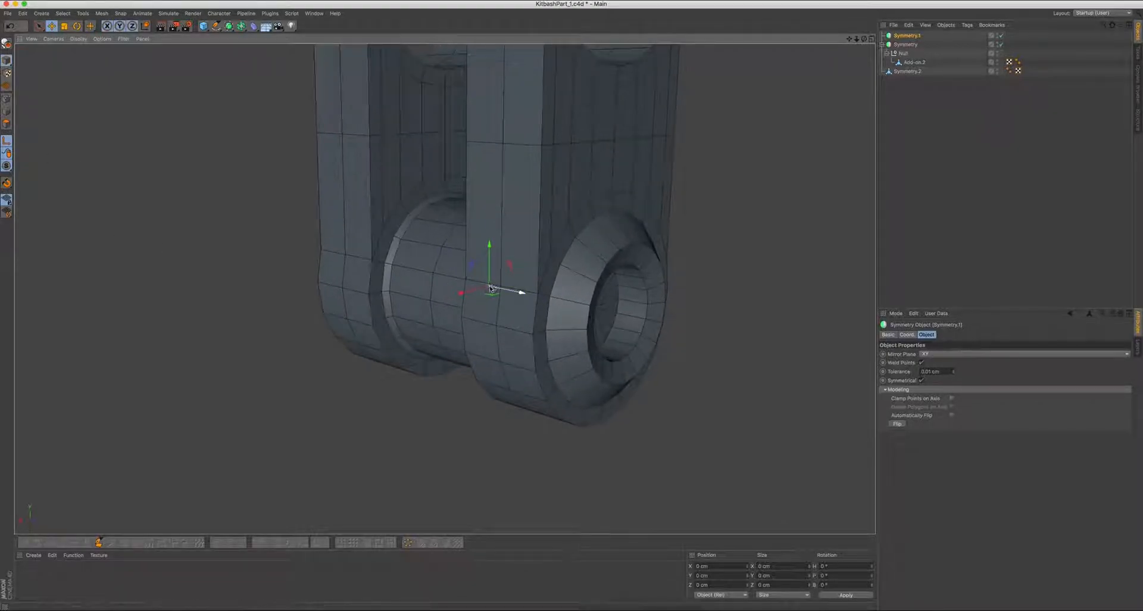
click(7, 140)
scroll(411, 316, down, 6)
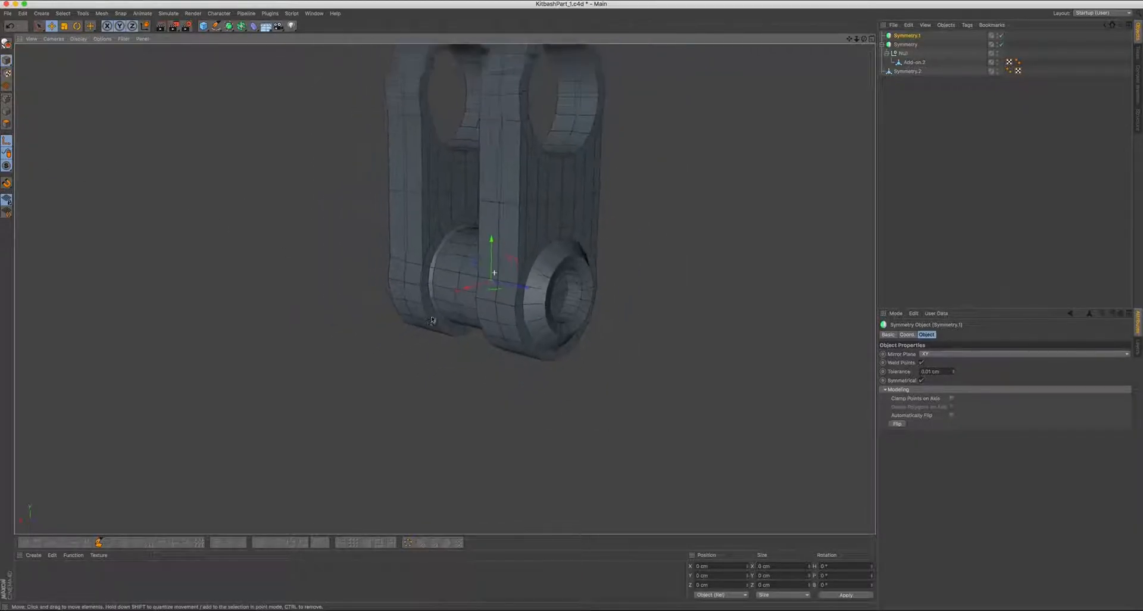
mouse_move(460, 287)
mouse_down()
mouse_move(335, 315)
mouse_move(351, 294)
mouse_move(475, 298)
mouse_up()
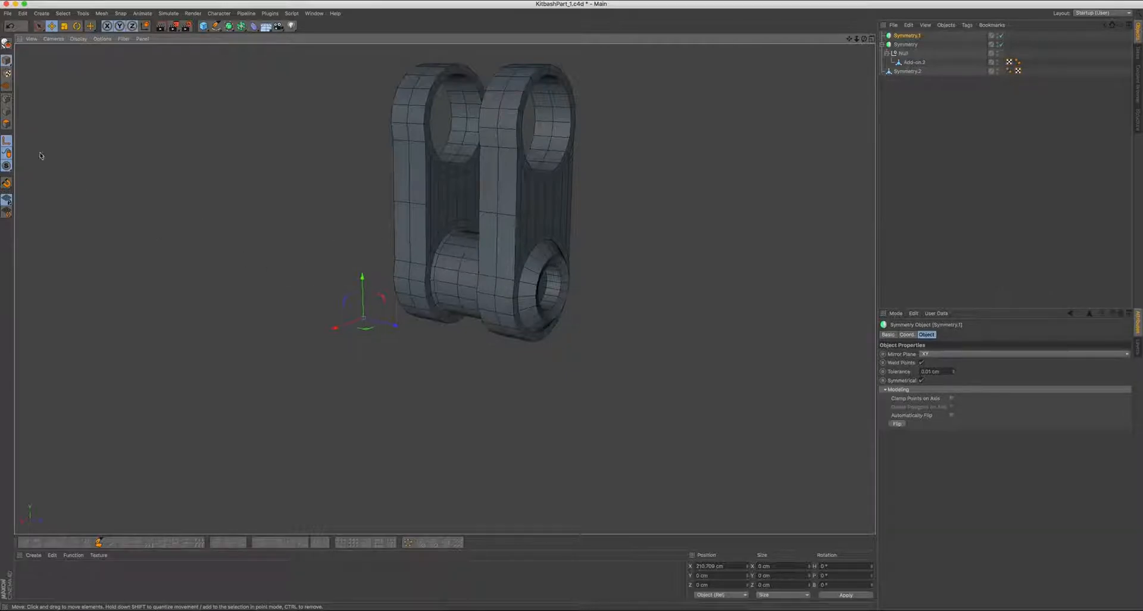
click(5, 143)
Place the merged cylinder under the offset Symmetry object and set its mirror plane to ZY
drag(906, 71, 906, 37)
click(906, 36)
click(951, 355)
click(951, 371)
alt+right_drag(559, 274, 513, 295)
alt+drag(513, 295, 480, 292)
alt+drag(615, 320, 593, 250)
alt+drag(510, 285, 612, 278)
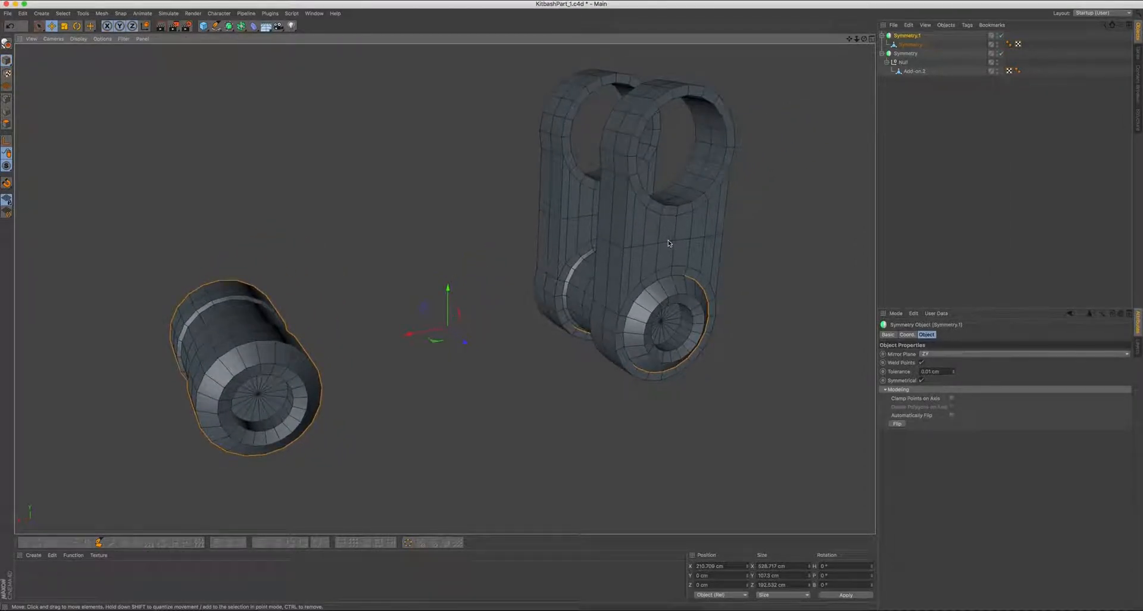
alt+drag(664, 247, 705, 237)
alt+drag(658, 166, 652, 333)
alt+drag(647, 184, 631, 164)
Undo the ZY mirroring, the nesting of the cylinder and the axis move of the Symmetry object
key(super+z)
key(super+z)
key(super+z)
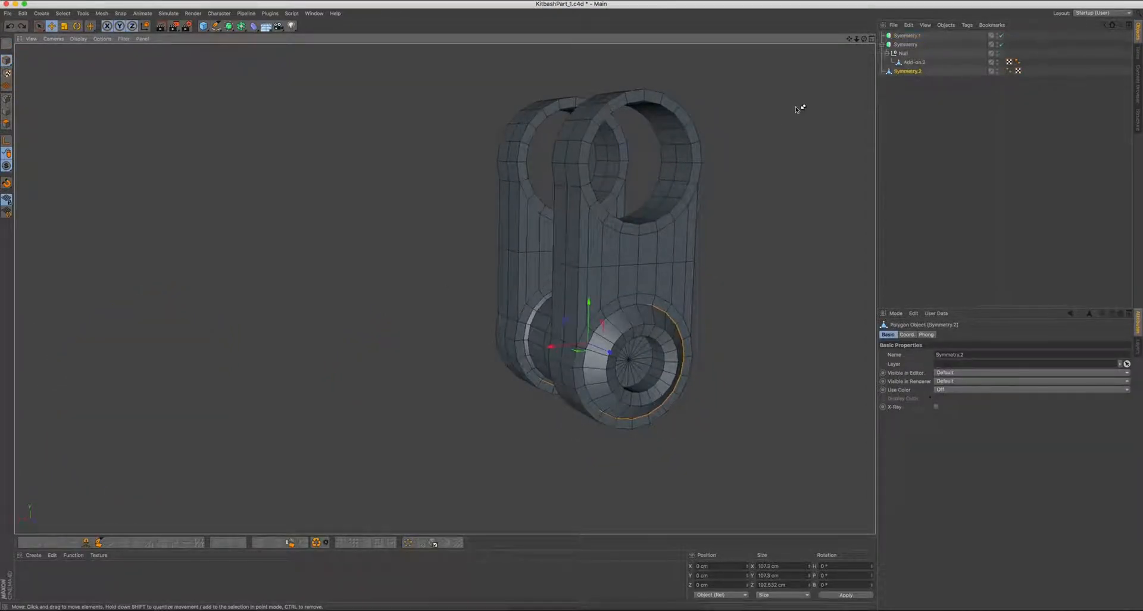
key(super+z)
key(super+z)
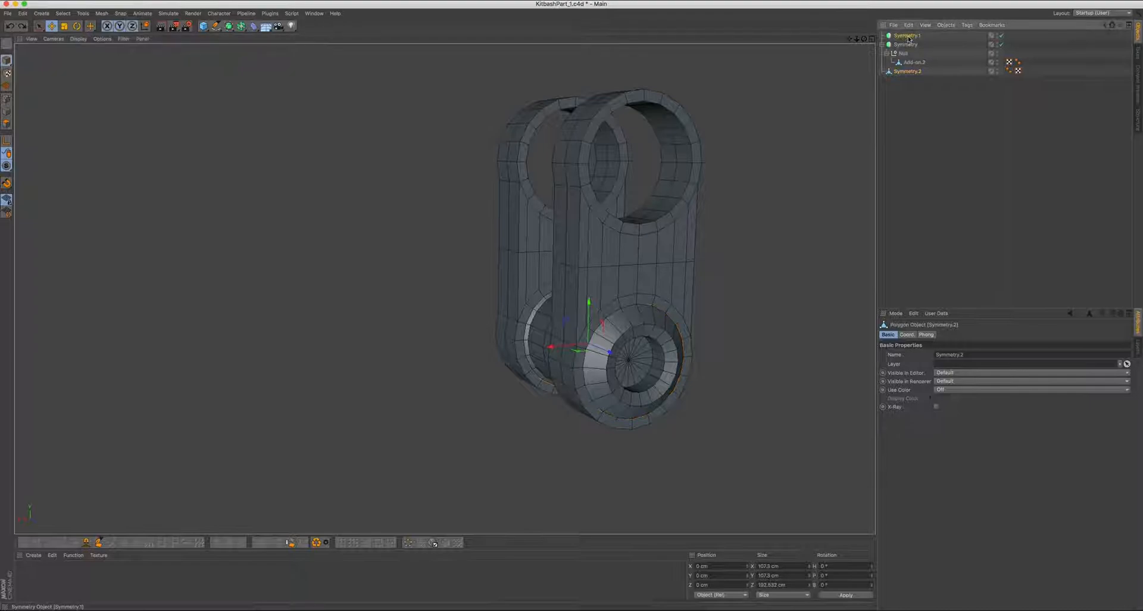
Move the empty Symmetry object's axis freehand up to the middle of the outer side plate, at Y about 90 cm
click(907, 35)
alt+drag(720, 164, 482, 253)
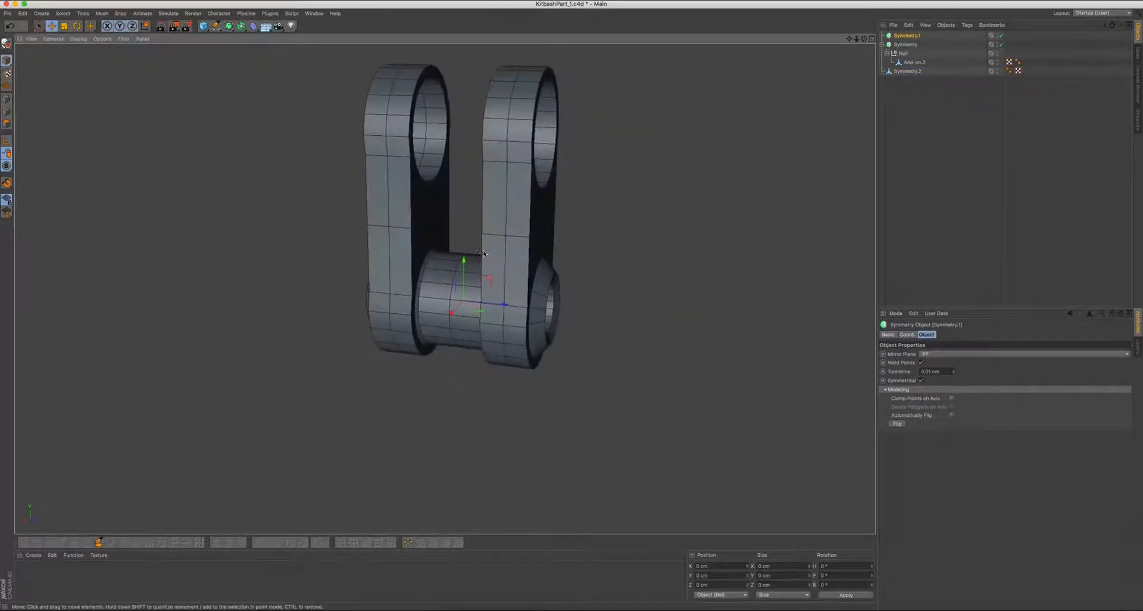
click(5, 143)
alt+right_drag(426, 262, 470, 265)
alt+middle_drag(470, 266, 432, 275)
drag(481, 315, 535, 186)
scroll(524, 220, up, 5)
alt+drag(523, 223, 506, 244)
scroll(548, 211, up, 3)
scroll(506, 218, up, 3)
scroll(536, 226, up, 3)
mouse_move(536, 220)
alt+mouse_down()
mouse_move(607, 199)
mouse_move(539, 215)
alt+mouse_up()
drag(425, 277, 441, 272)
alt+drag(431, 259, 478, 253)
drag(516, 266, 515, 266)
alt+drag(460, 246, 463, 268)
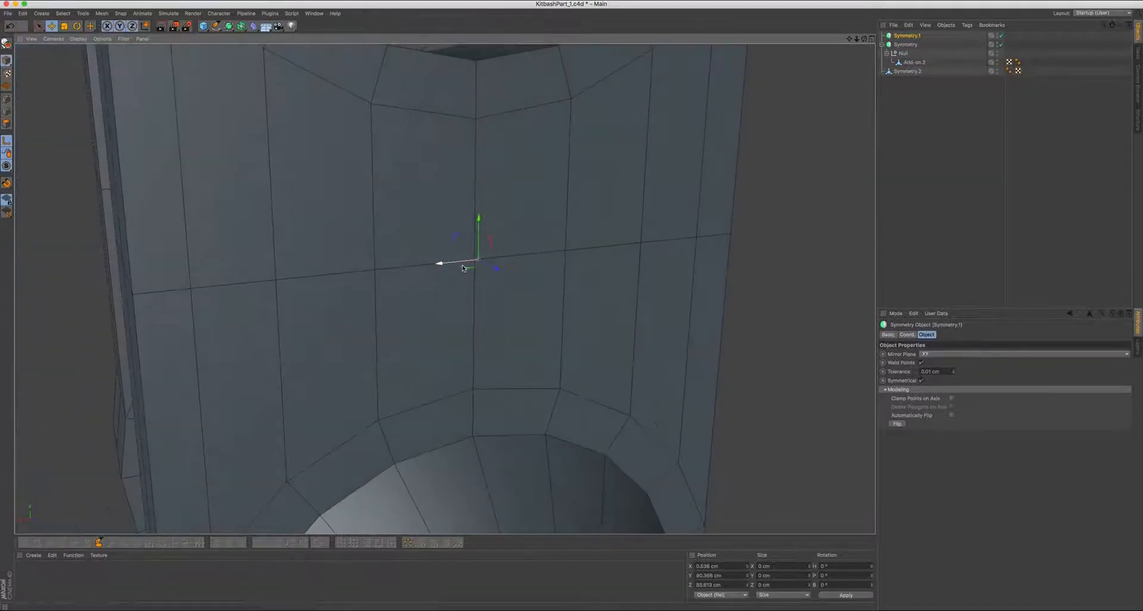
scroll(452, 250, down, 4)
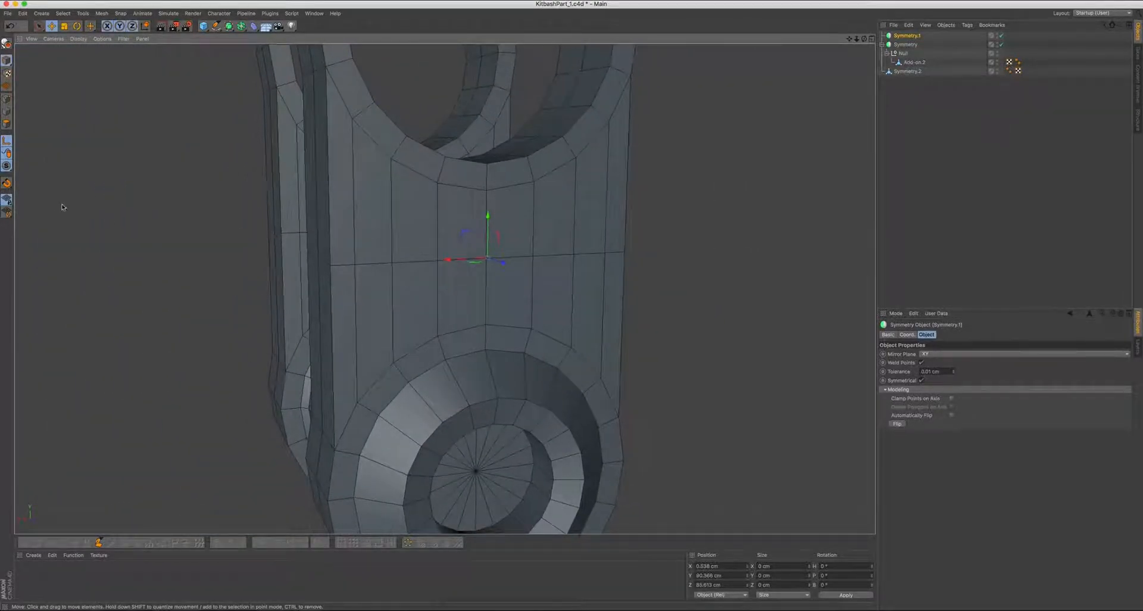
Enable snapping and try to align the Symmetry object's axis with the centre point of the side plate
drag(7, 185, 53, 281)
scroll(485, 268, up, 10)
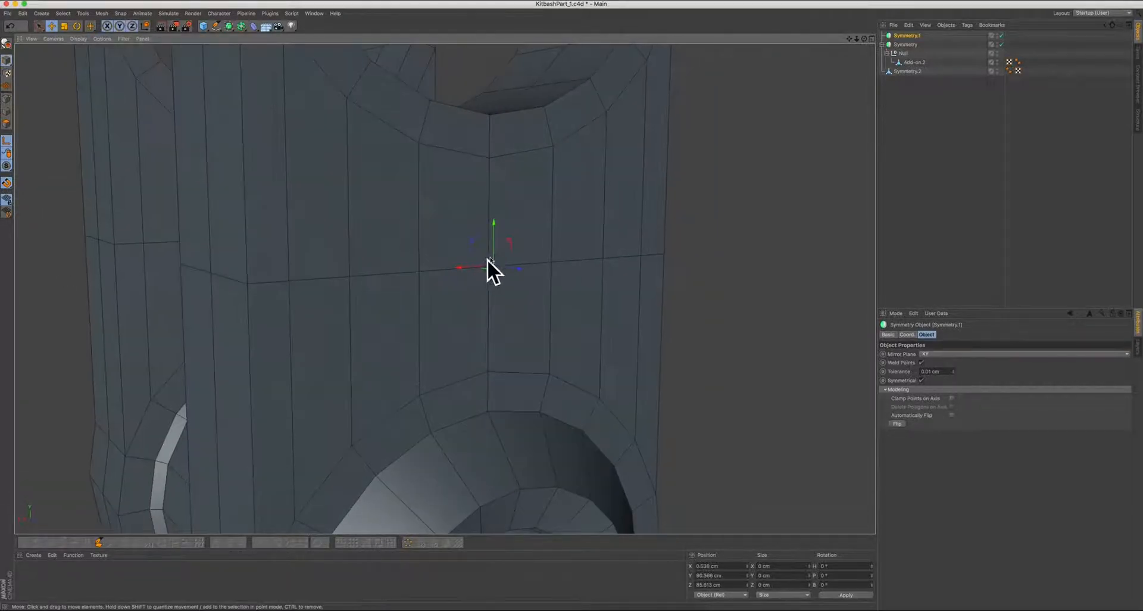
scroll(485, 299, up, 4)
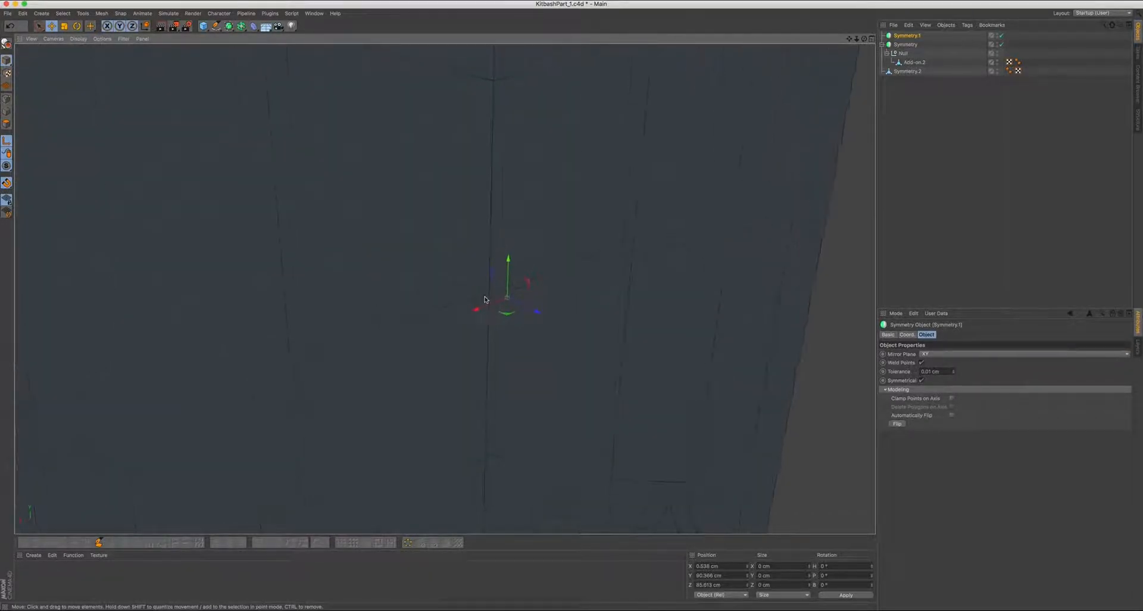
scroll(490, 294, down, 5)
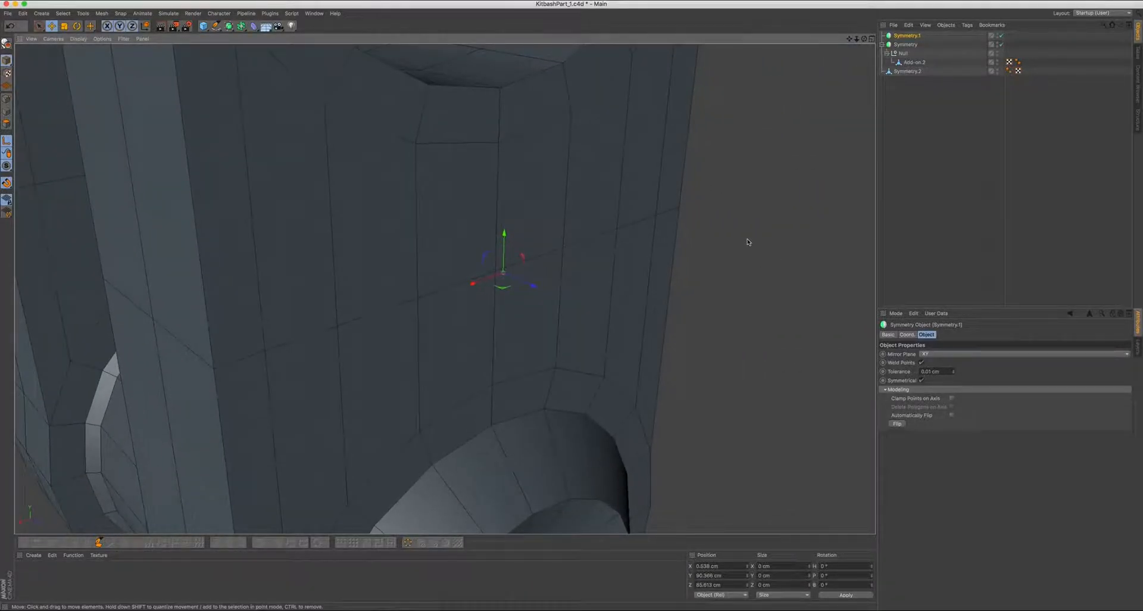
drag(752, 206, 499, 275)
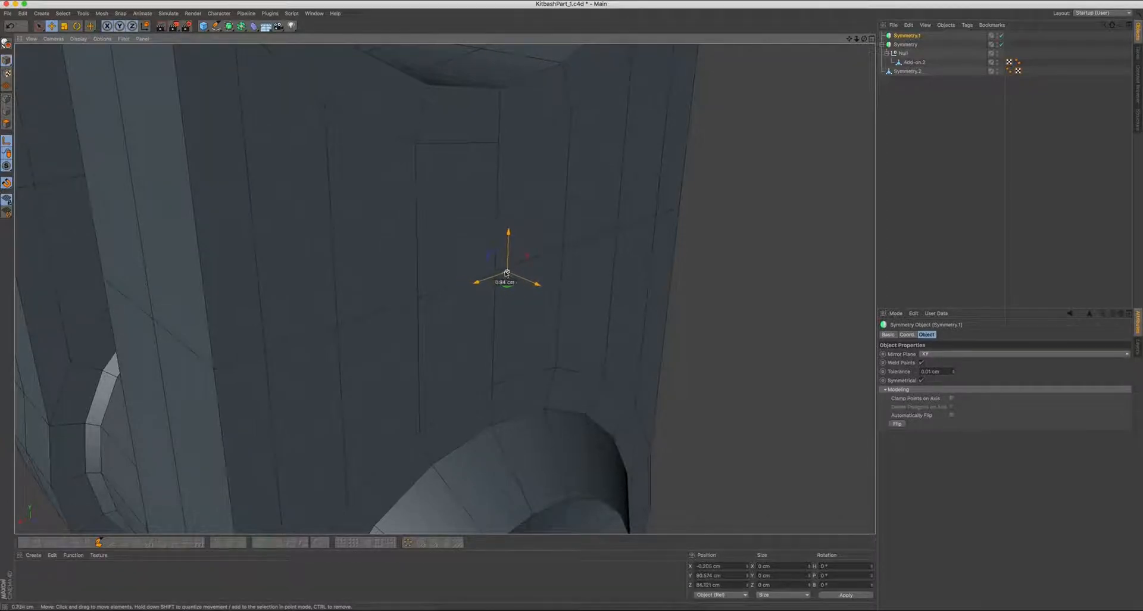
mouse_move(514, 272)
mouse_down()
mouse_move(528, 263)
mouse_move(513, 274)
mouse_up()
mouse_move(513, 274)
alt+mouse_down()
mouse_move(515, 243)
mouse_move(501, 265)
alt+mouse_up()
mouse_move(500, 266)
mouse_down()
mouse_move(724, 308)
mouse_move(499, 268)
mouse_move(490, 277)
mouse_up()
alt+drag(489, 277, 518, 230)
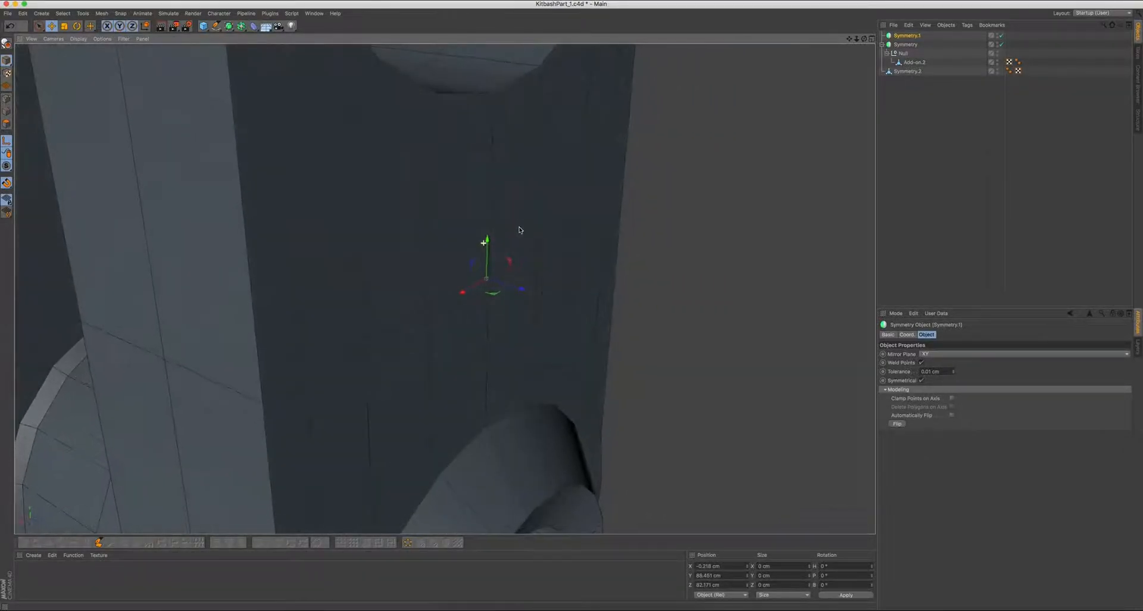
Activate Vertex Snap and snap the Symmetry object's axis onto the side plate's centre vertex
click(8, 185)
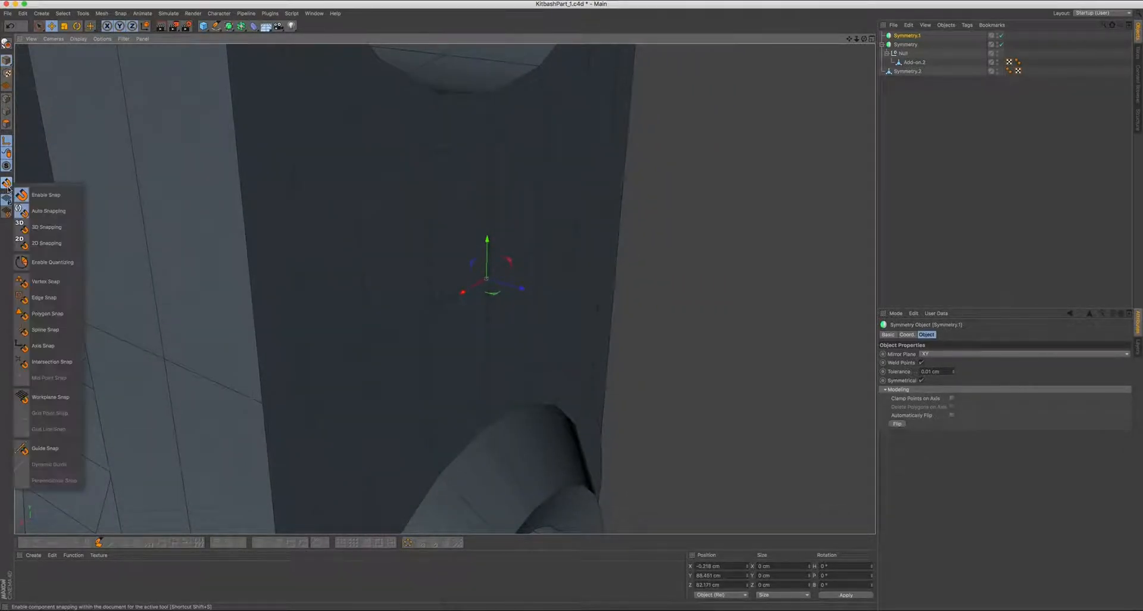
click(40, 283)
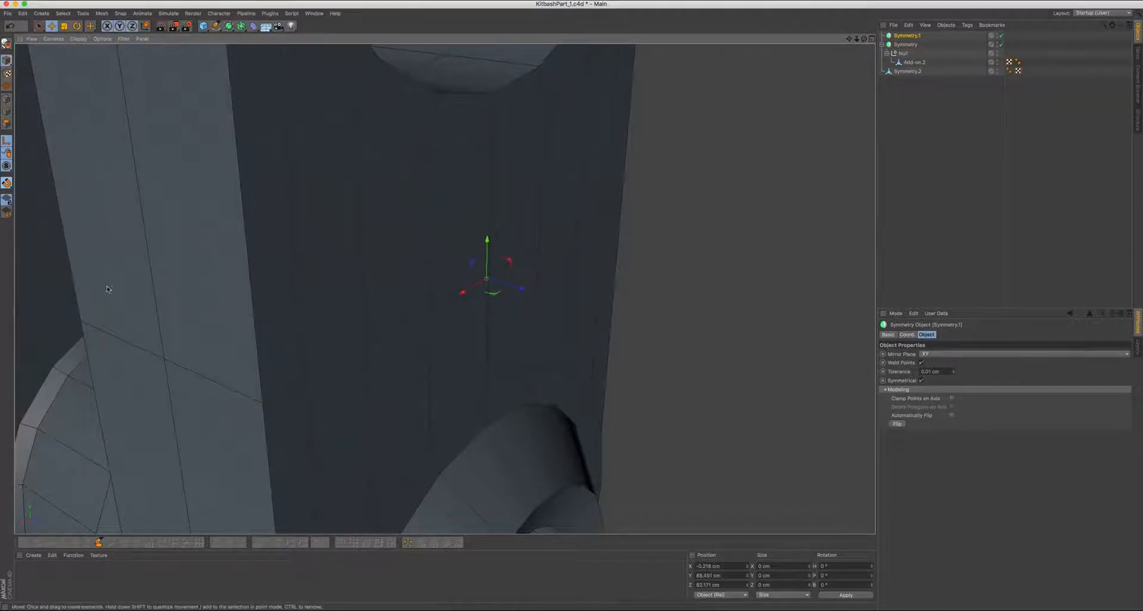
drag(605, 292, 489, 277)
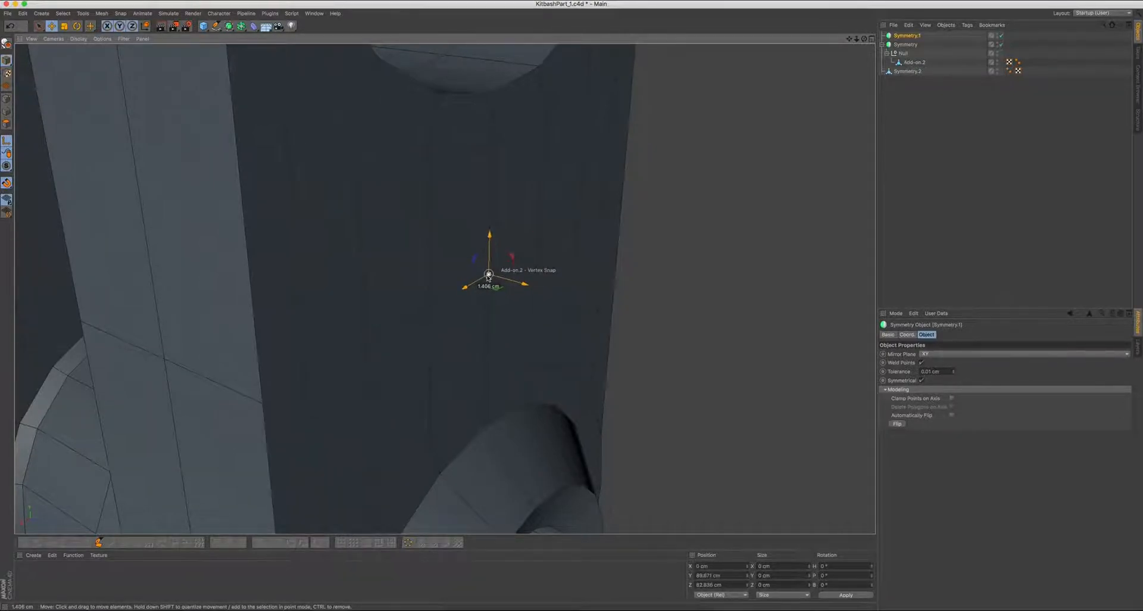
drag(487, 278, 488, 277)
alt+drag(528, 225, 458, 221)
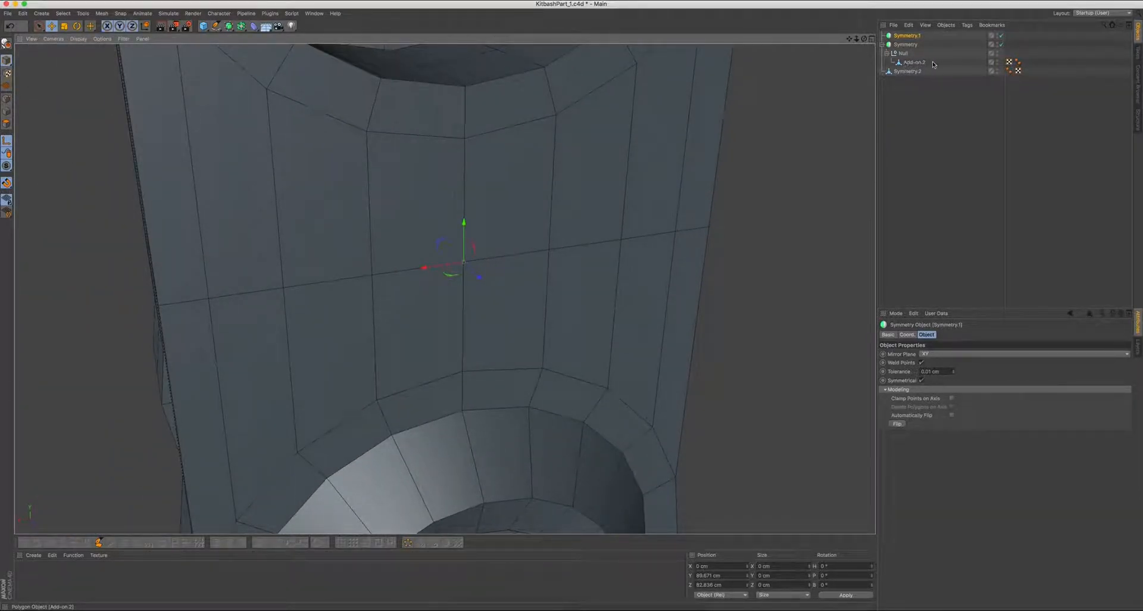
Turn off snapping and axis modification for the Symmetry object
alt+drag(445, 266, 494, 229)
alt+right_drag(494, 229, 567, 229)
alt+drag(567, 229, 530, 234)
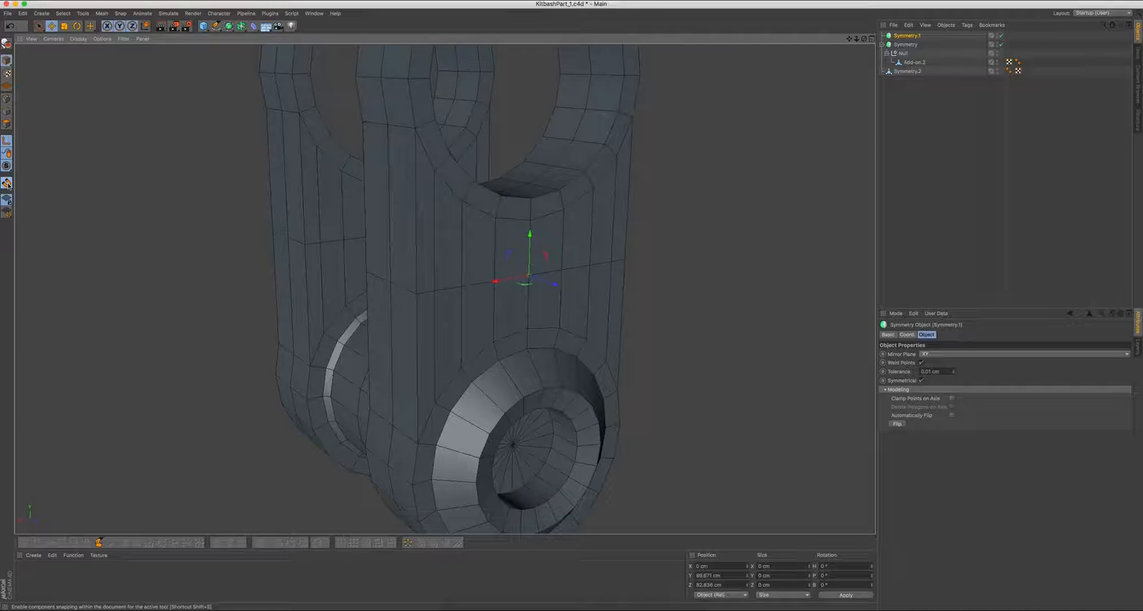
drag(7, 185, 22, 191)
key(l)
alt+drag(519, 254, 533, 256)
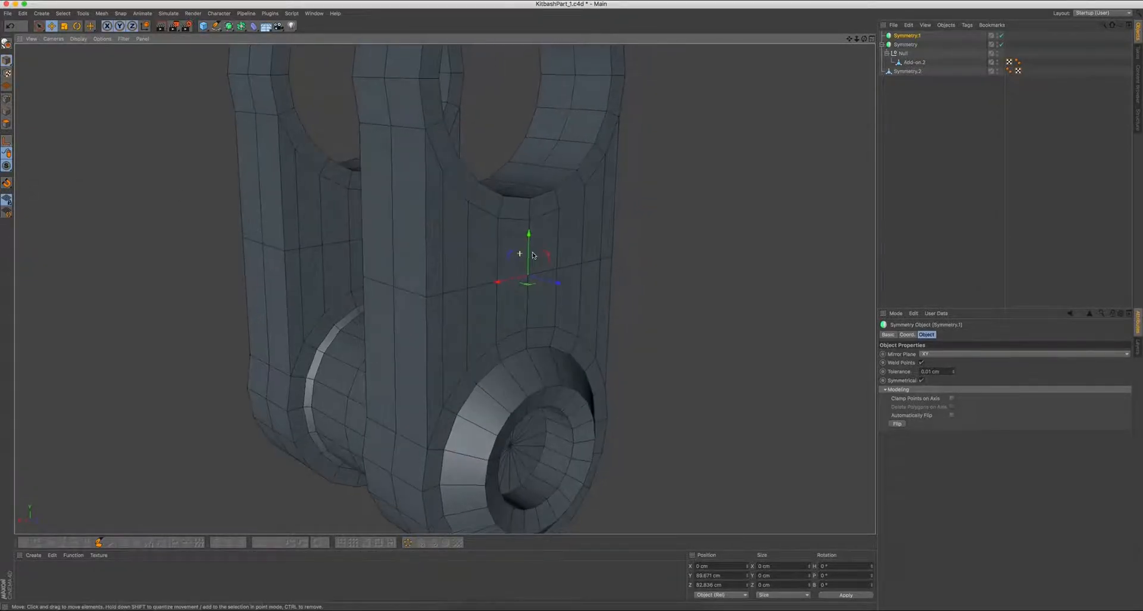
alt+drag(571, 179, 599, 179)
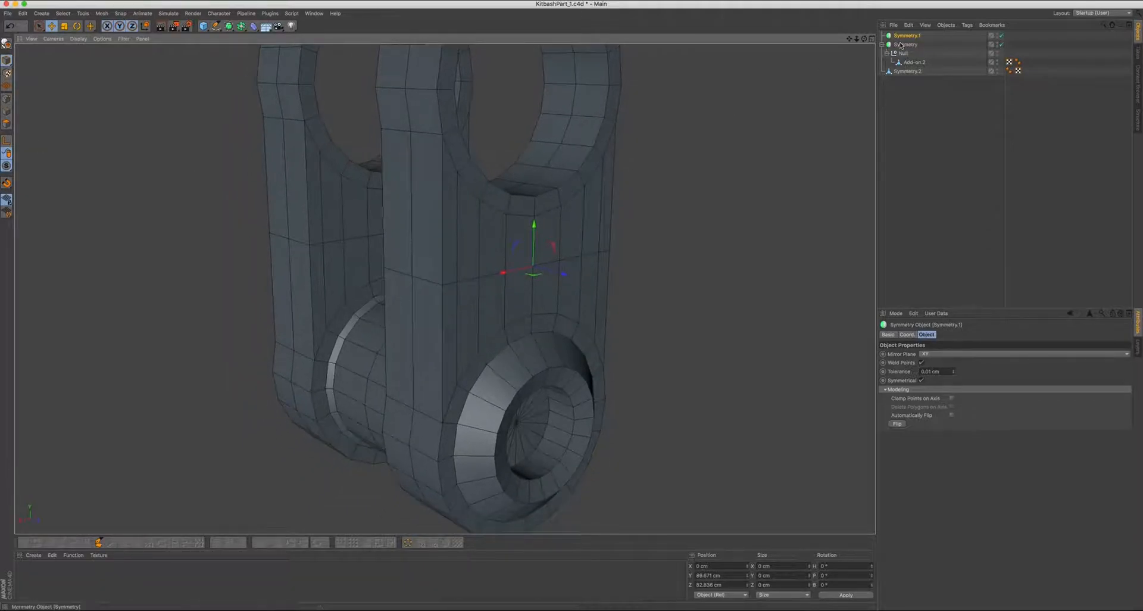
Place the merged cylinder, Symmetry.2, under Symmetry.1, try the ZY mirror plane, and set it to XZ
click(907, 72)
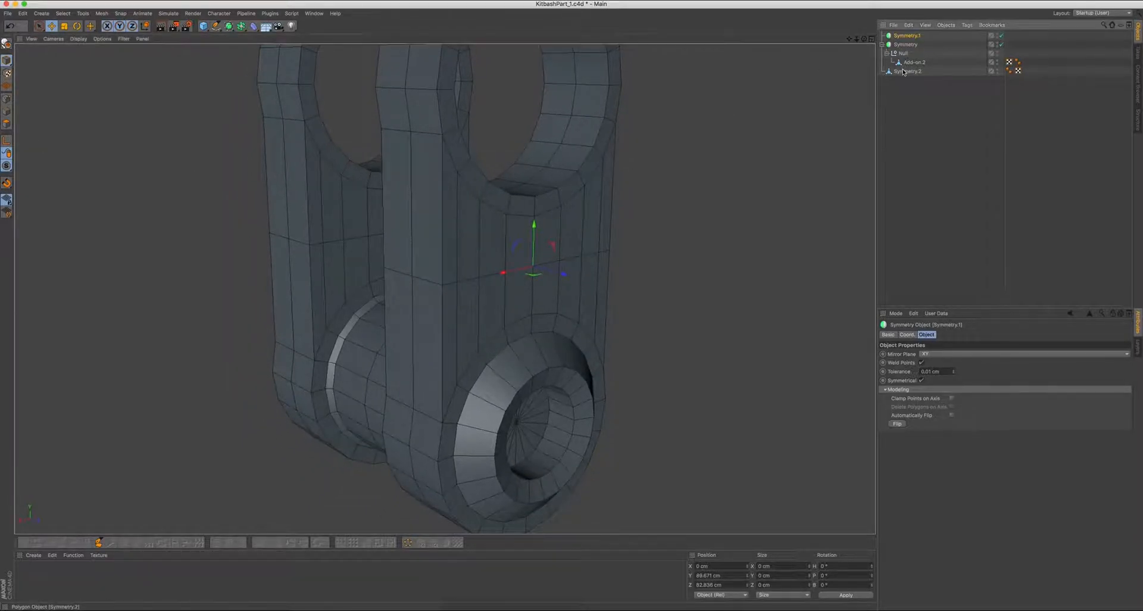
drag(906, 37, 906, 36)
click(907, 36)
scroll(658, 137, down, 5)
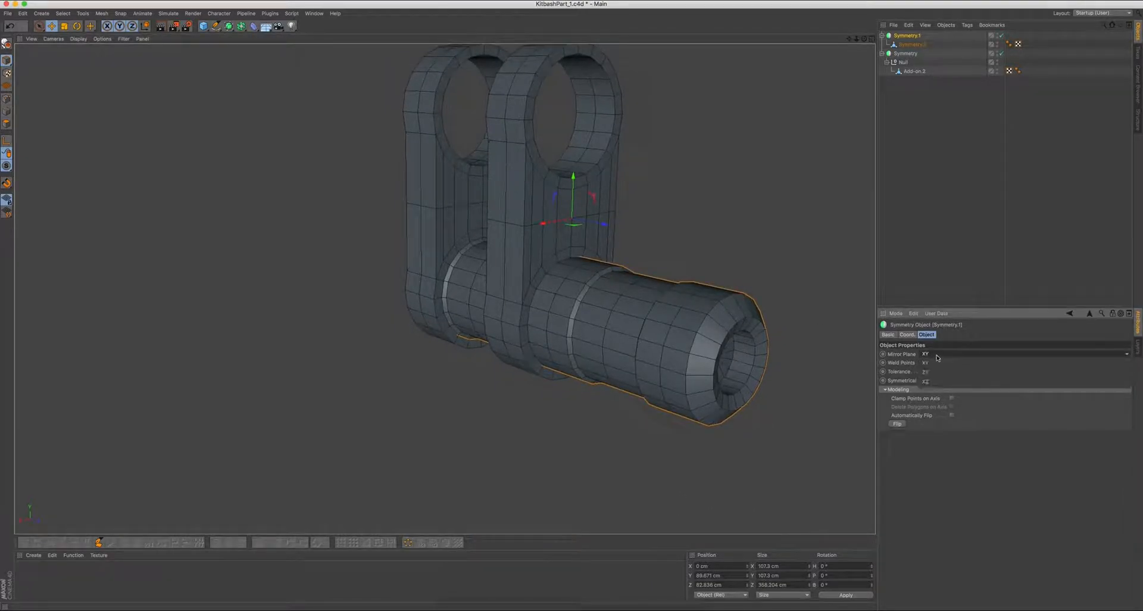
click(926, 372)
click(936, 356)
click(927, 381)
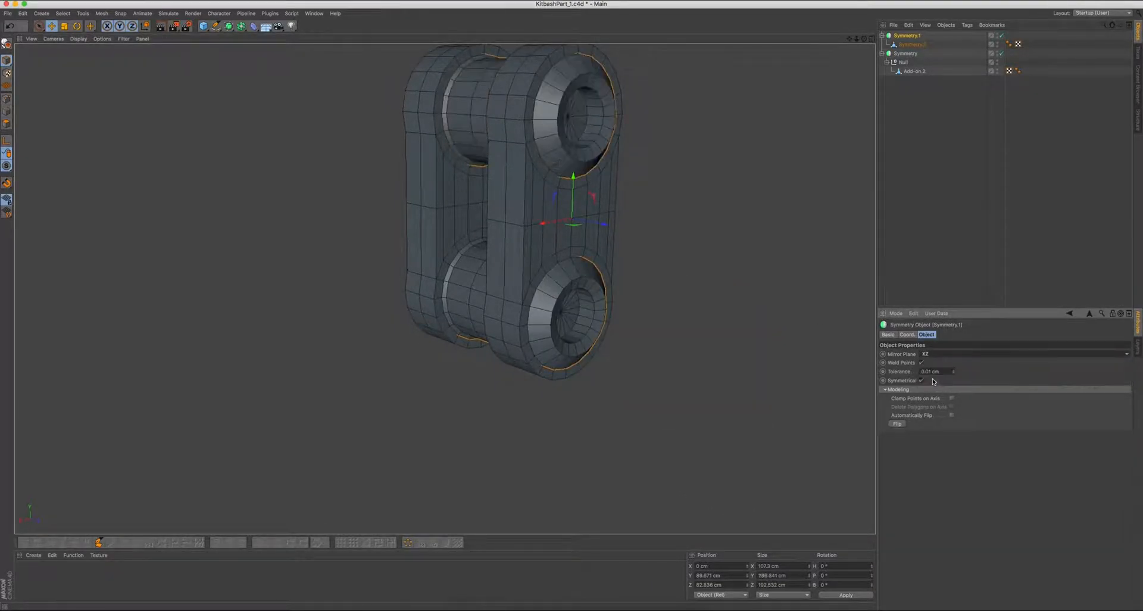
Deselect everything and examine the part with its mirrored cylinders from several sides
alt+drag(529, 219, 388, 203)
click(673, 226)
alt+drag(674, 227, 512, 230)
scroll(516, 234, up, 5)
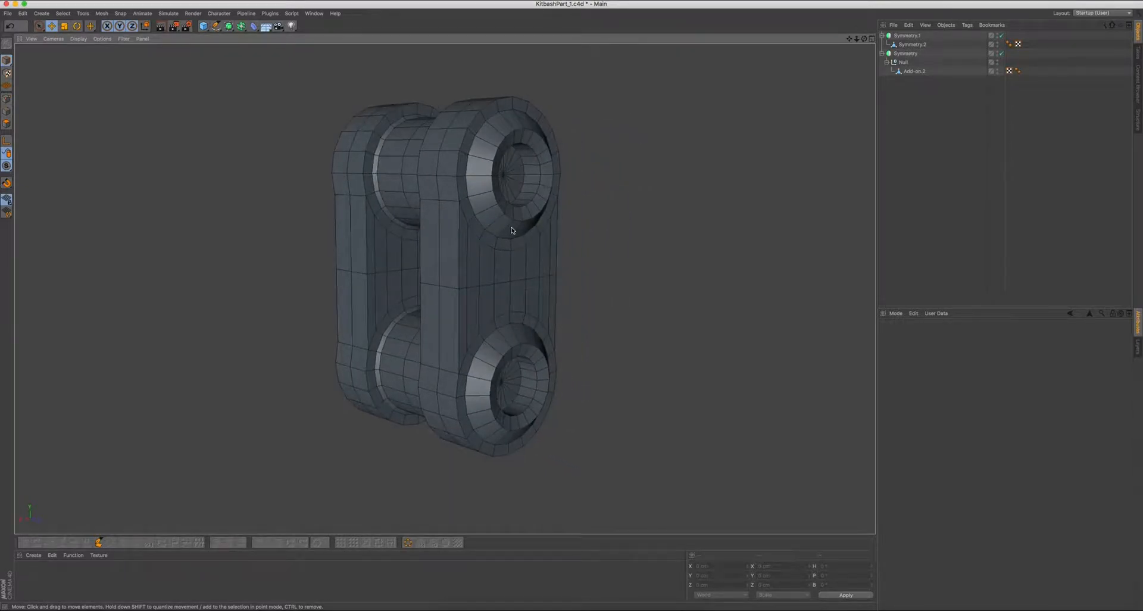
mouse_move(483, 227)
alt+mouse_down()
mouse_move(523, 232)
mouse_move(456, 241)
mouse_move(544, 236)
mouse_move(475, 222)
alt+mouse_up()
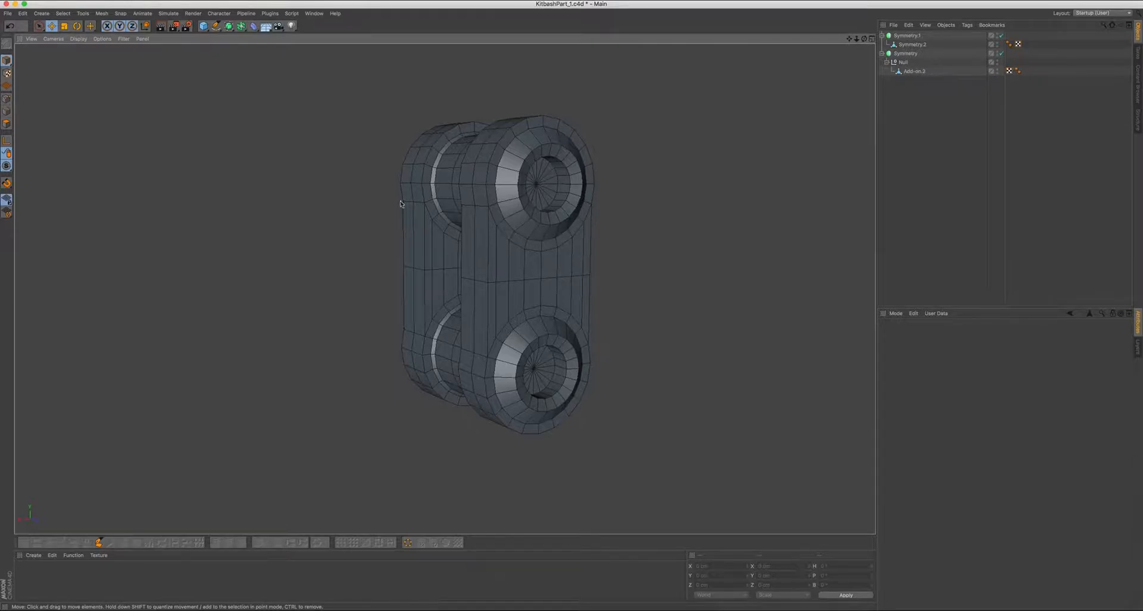
alt+drag(543, 268, 546, 216)
key(super+z)
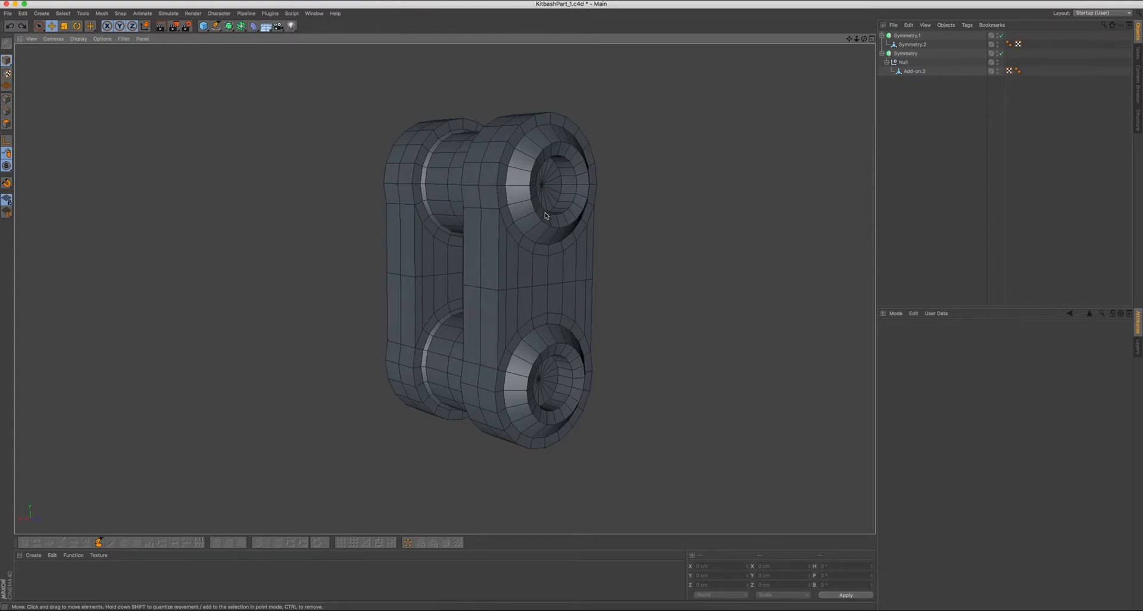